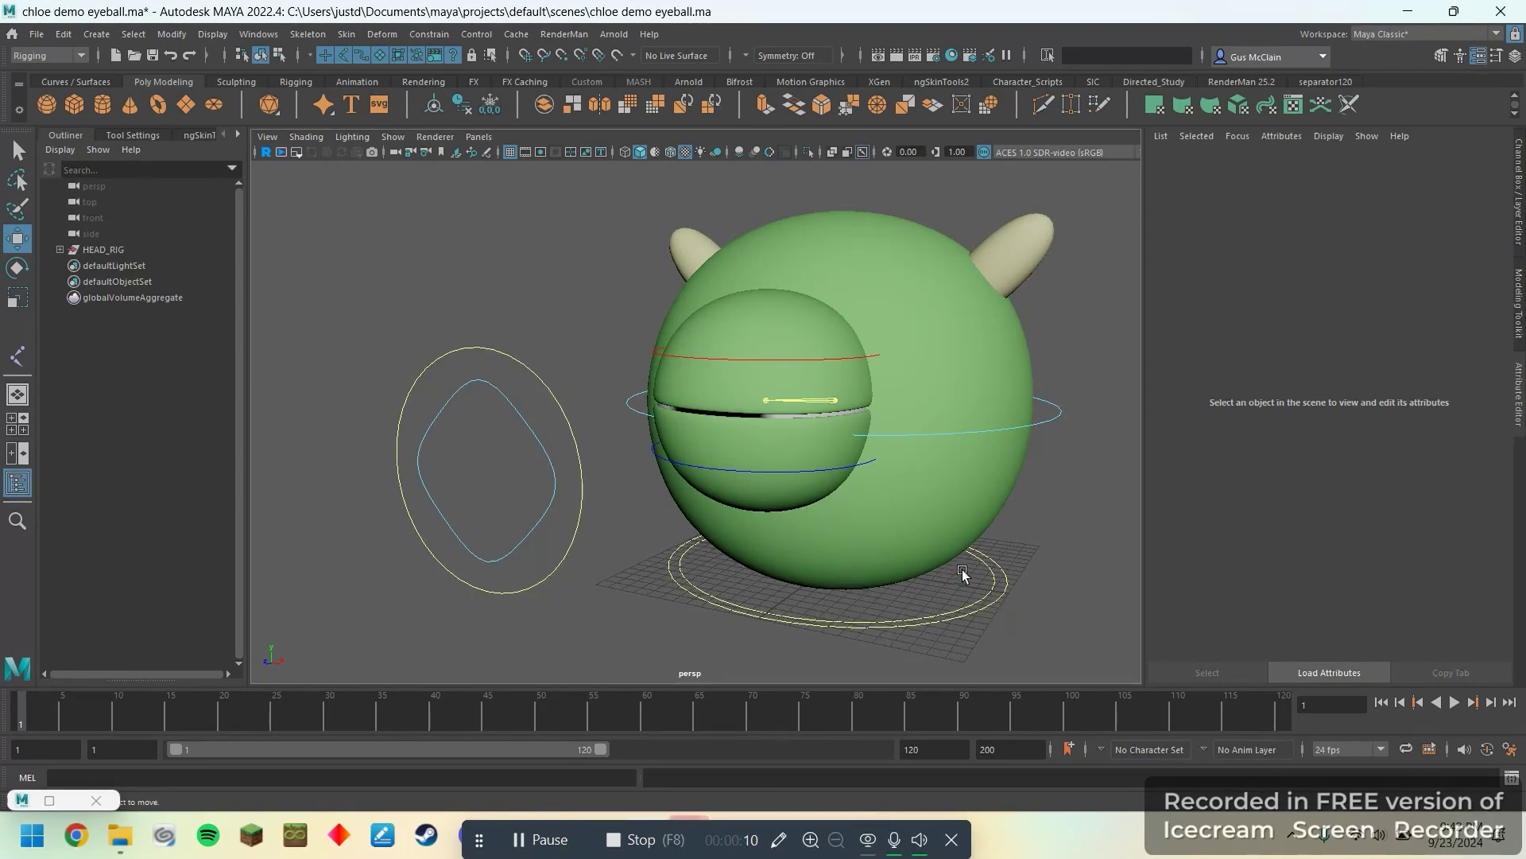
- Open the eye by rotating the top lid control upward and the bottom lid control downward
left_click_drag(919, 491, 904, 496, "alt")
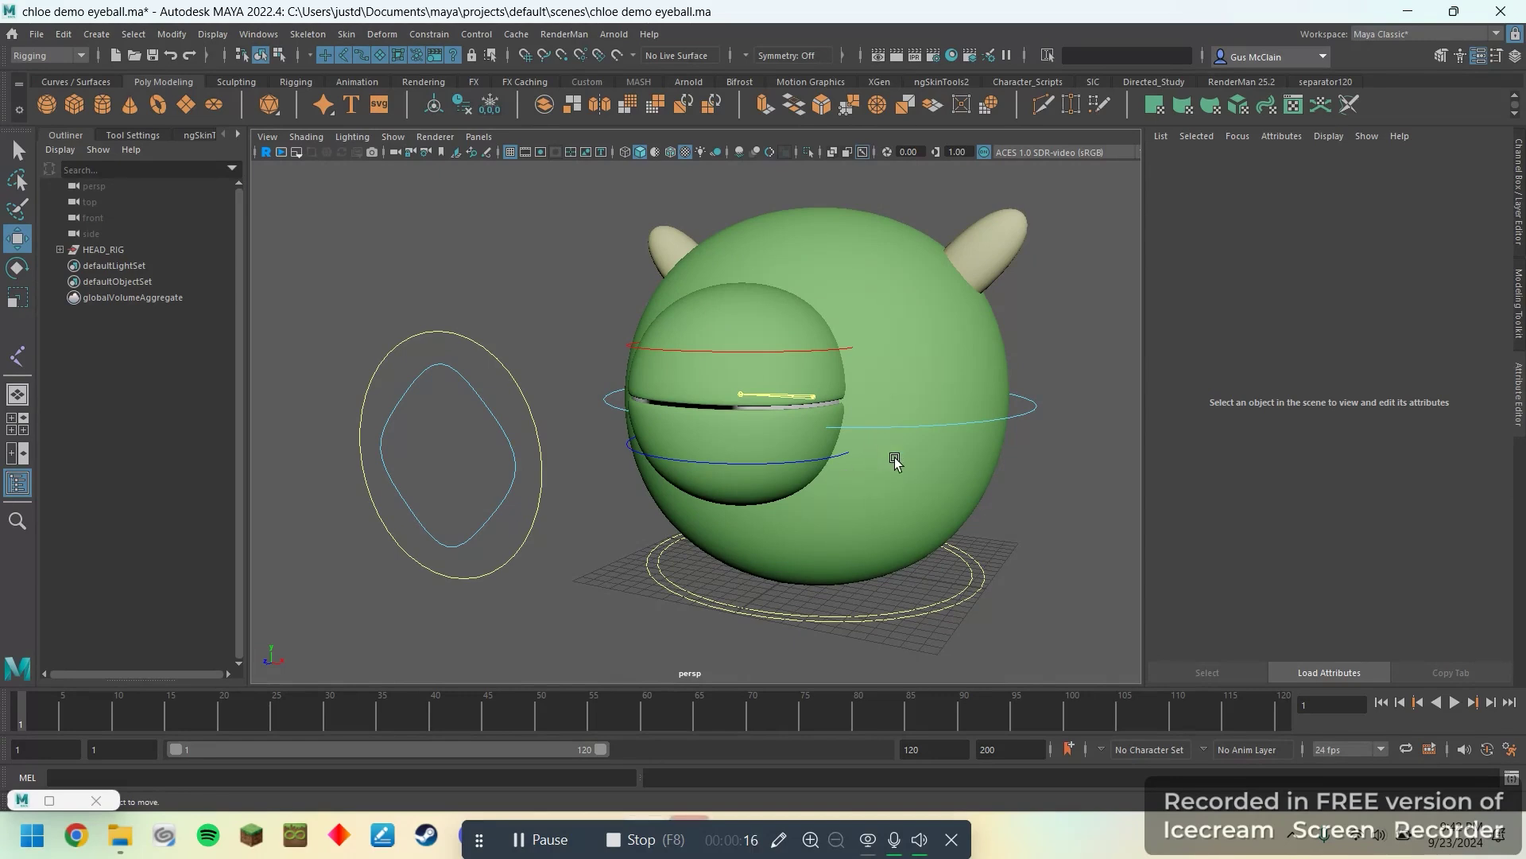
left_click_drag(895, 461, 883, 421, "alt")
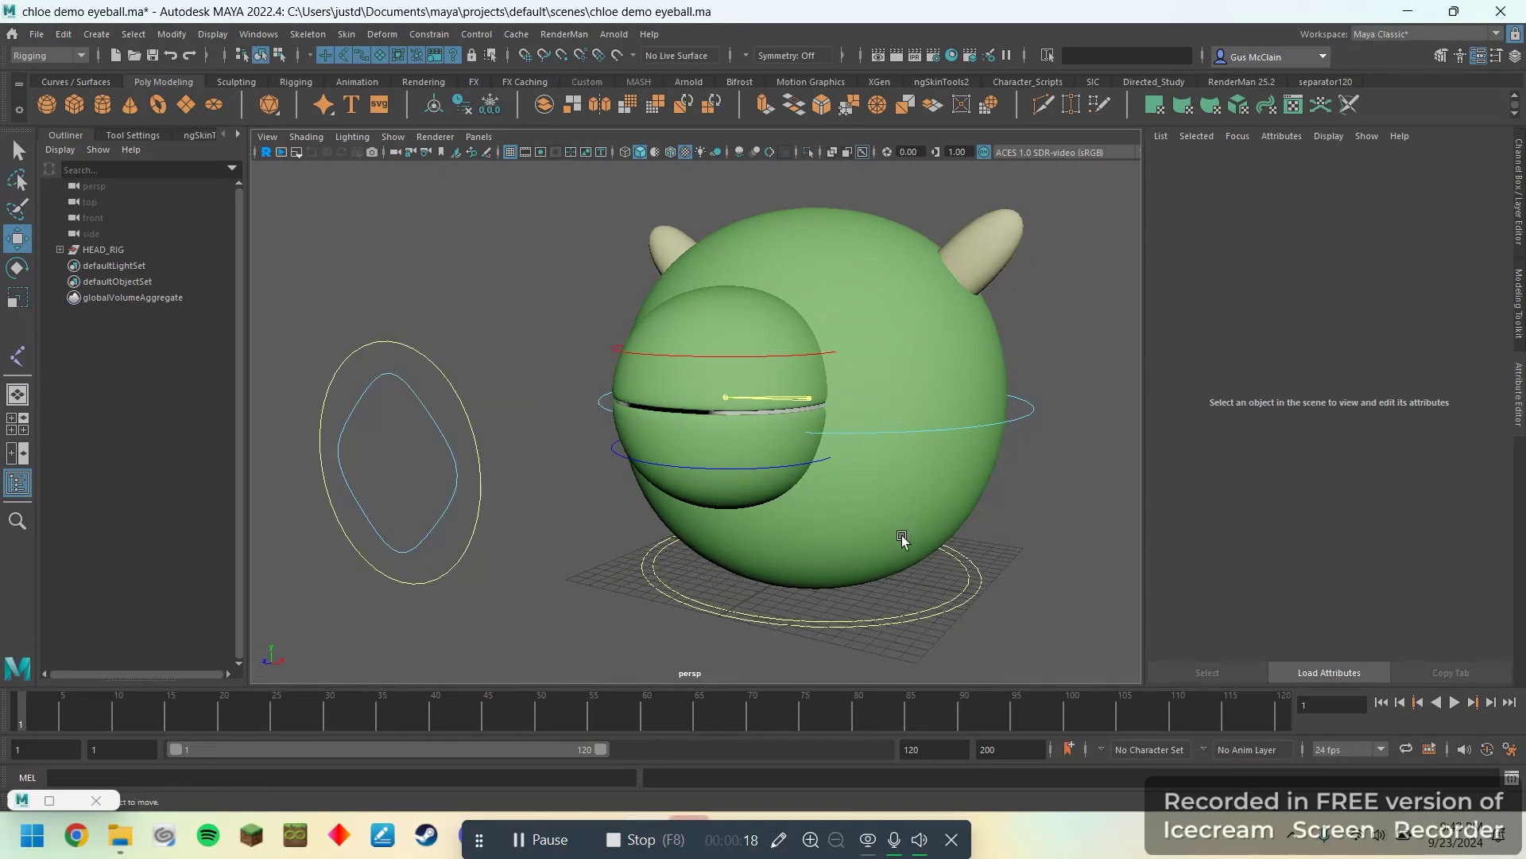
left_click_drag(692, 422, 690, 364, "alt")
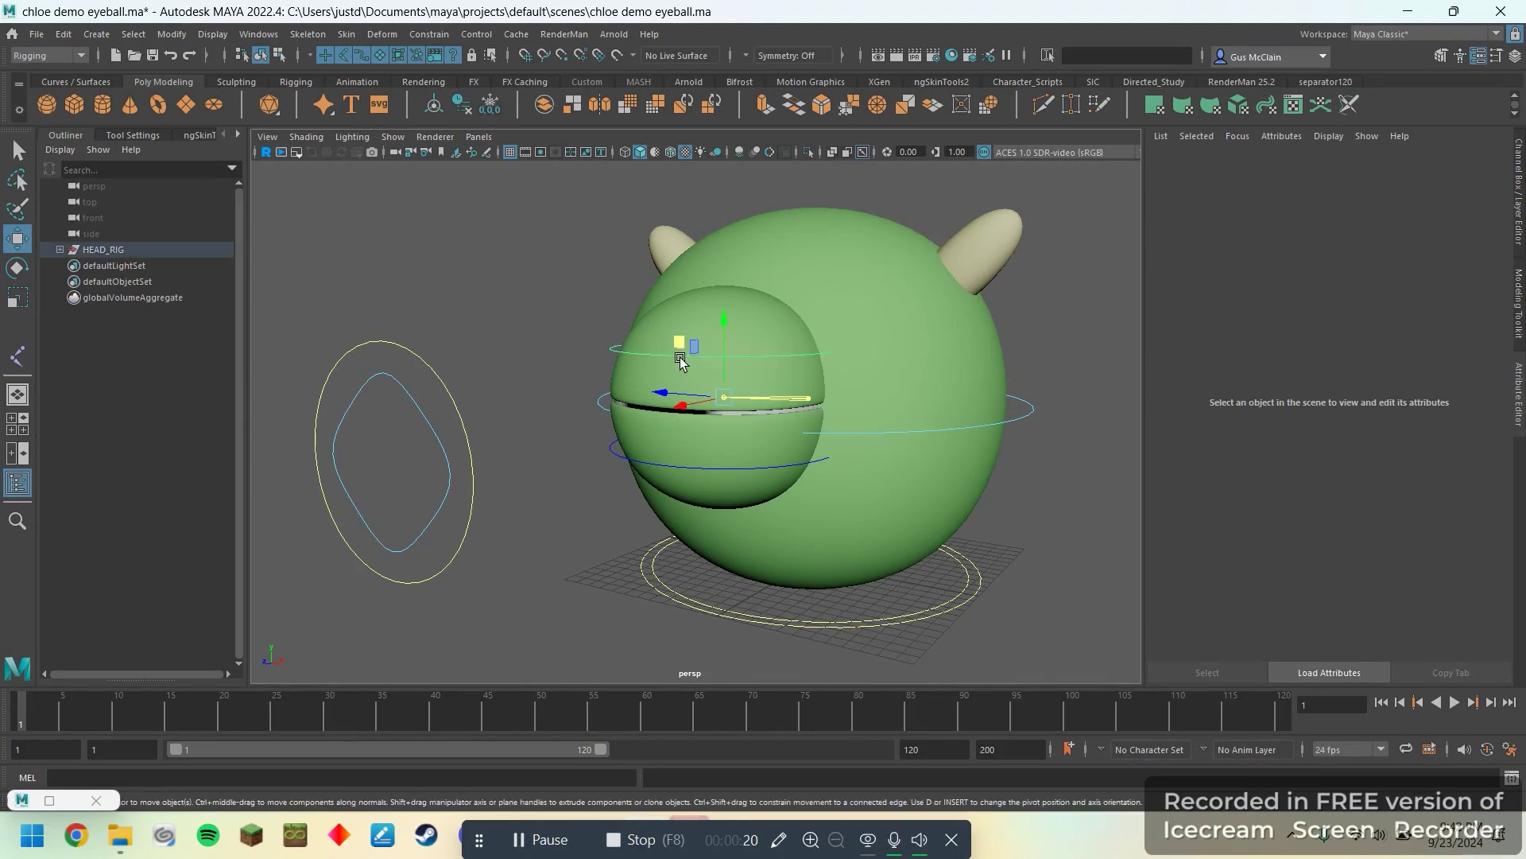
left_click(681, 360)
key("e")
left_click_drag(700, 375, 688, 341)
left_click(589, 487)
left_click(613, 459)
left_click_drag(679, 399, 663, 433)
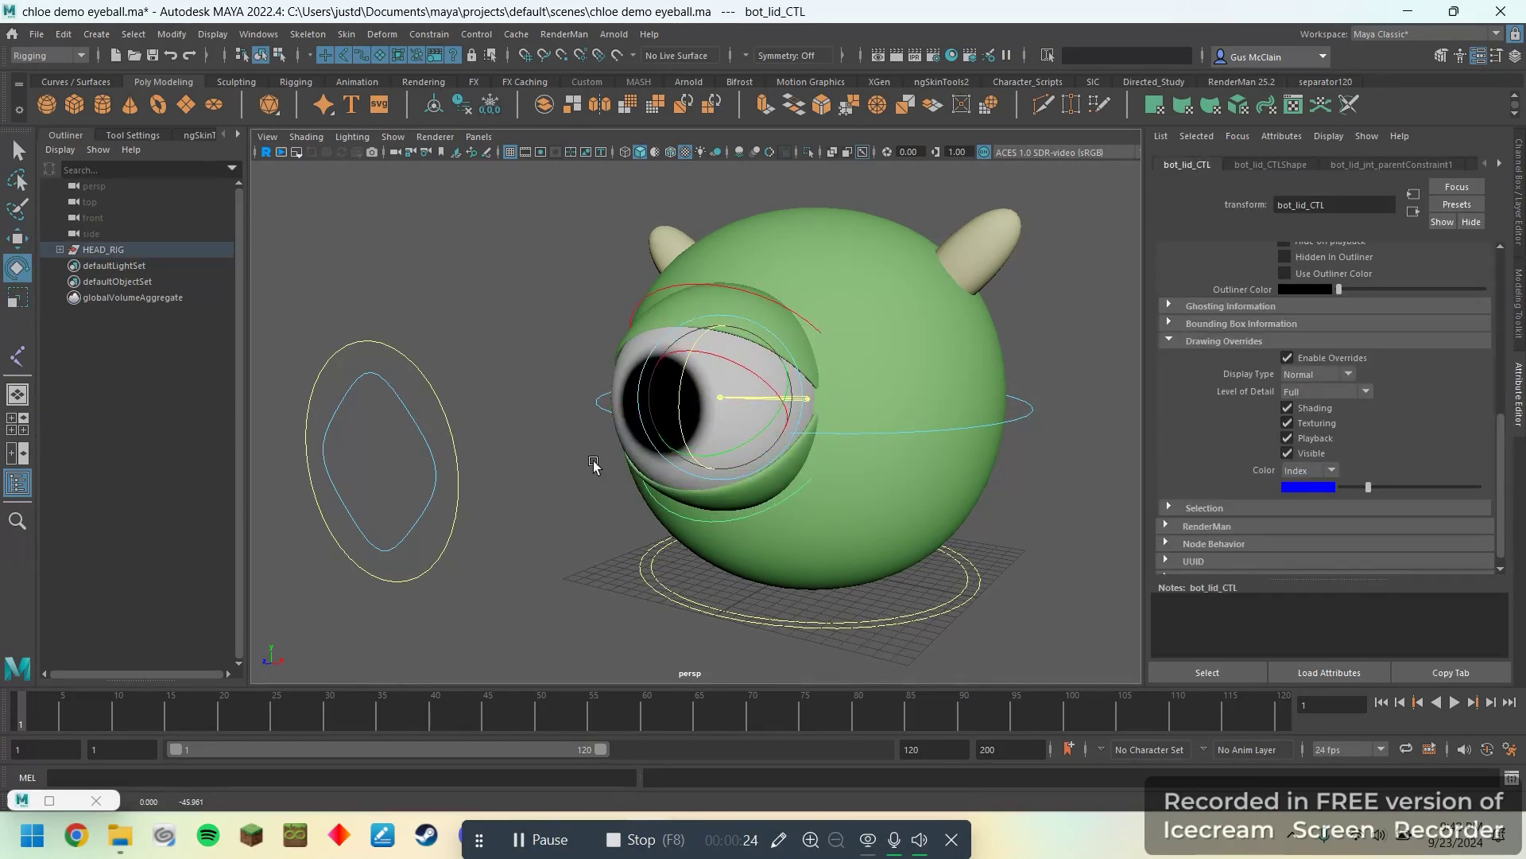
- Test the eye aim control by moving it across the view and undo the movement
left_click(435, 469)
key("w")
left_click_drag(334, 407, 624, 472)
key("ctrl+z")
key("ctrl+z")
- Try moving the head control ring around the character and undo the change
left_click(1021, 421)
left_click_drag(1010, 428, 902, 429, "alt")
left_click_drag(736, 364, 811, 318)
key("ctrl+z")
- Try scaling the whole rig with the global control at the base and undo the scaling
scroll(841, 453, "down", 5)
left_click(850, 537)
key("r")
scroll(826, 538, "up", 4)
scroll(818, 537, "down", 4)
mouse_move(818, 531)
left_mouse_down()
mouse_move(642, 528)
mouse_move(827, 530)
left_mouse_up()
key("ctrl+z")
- Exclude joints from selection, select all rig control curves, and reset their translation and rotation to 0
left_click_drag(620, 477, 707, 461, "alt")
scroll(708, 461, "down", 3)
scroll(703, 350, "up", 2)
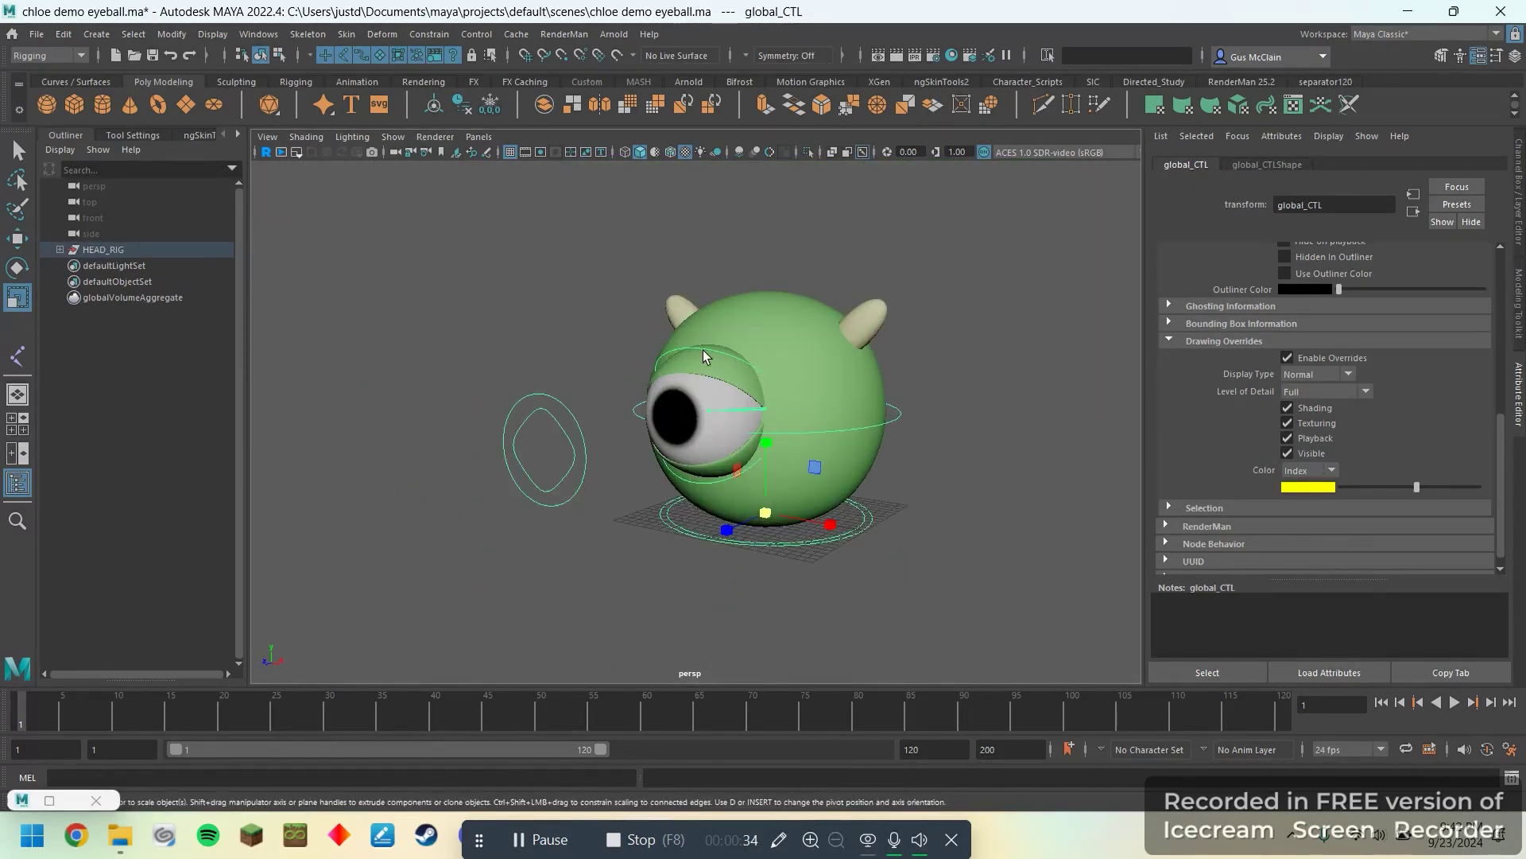
key("q")
left_click_drag(626, 384, 938, 564)
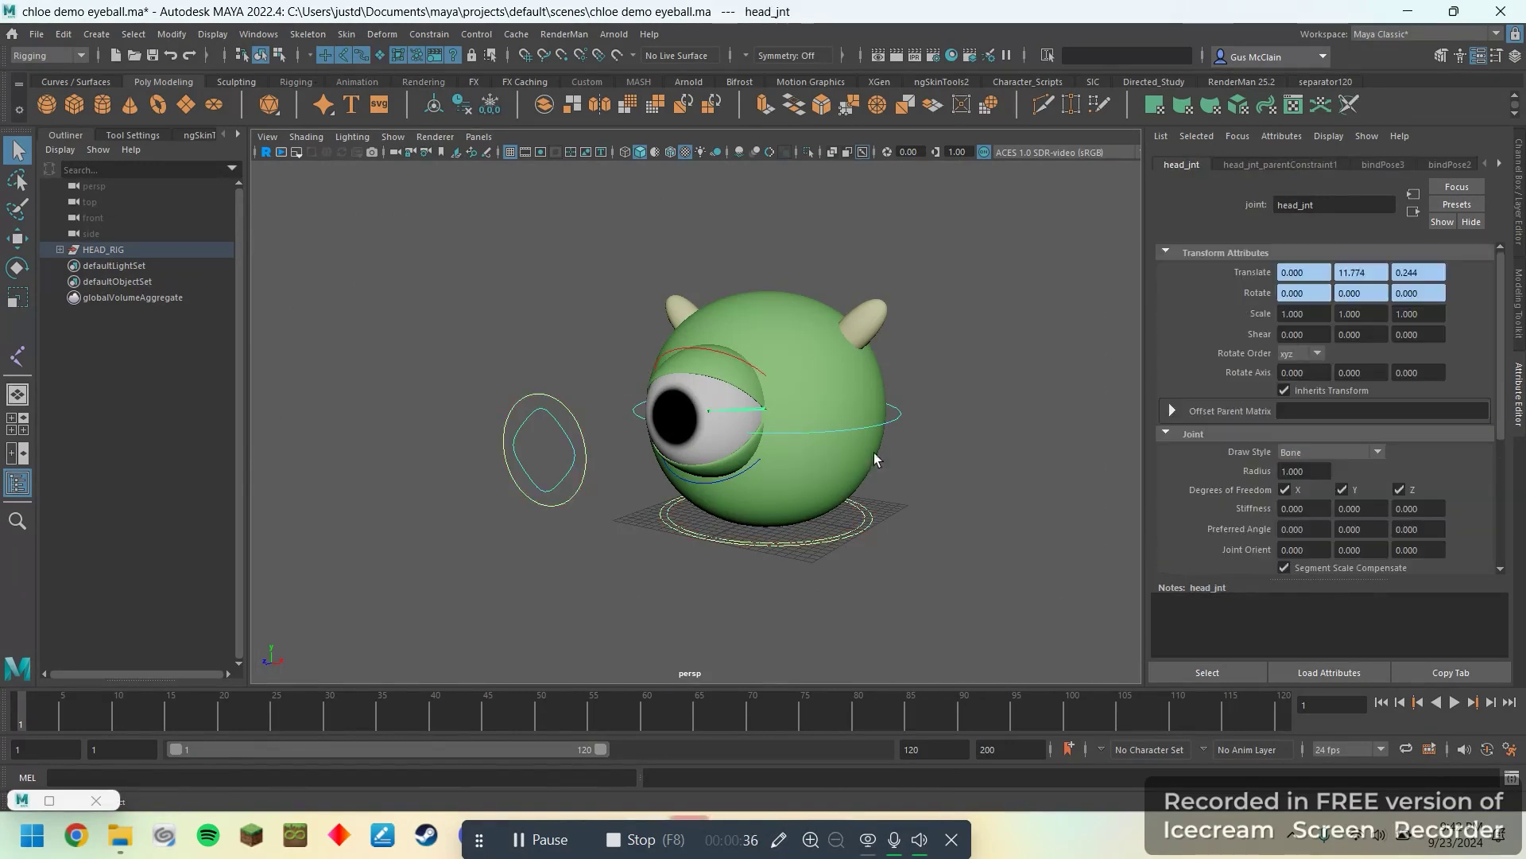
left_click(344, 55)
left_click_drag(543, 309, 1094, 660)
left_click_drag(1029, 608, 262, 252)
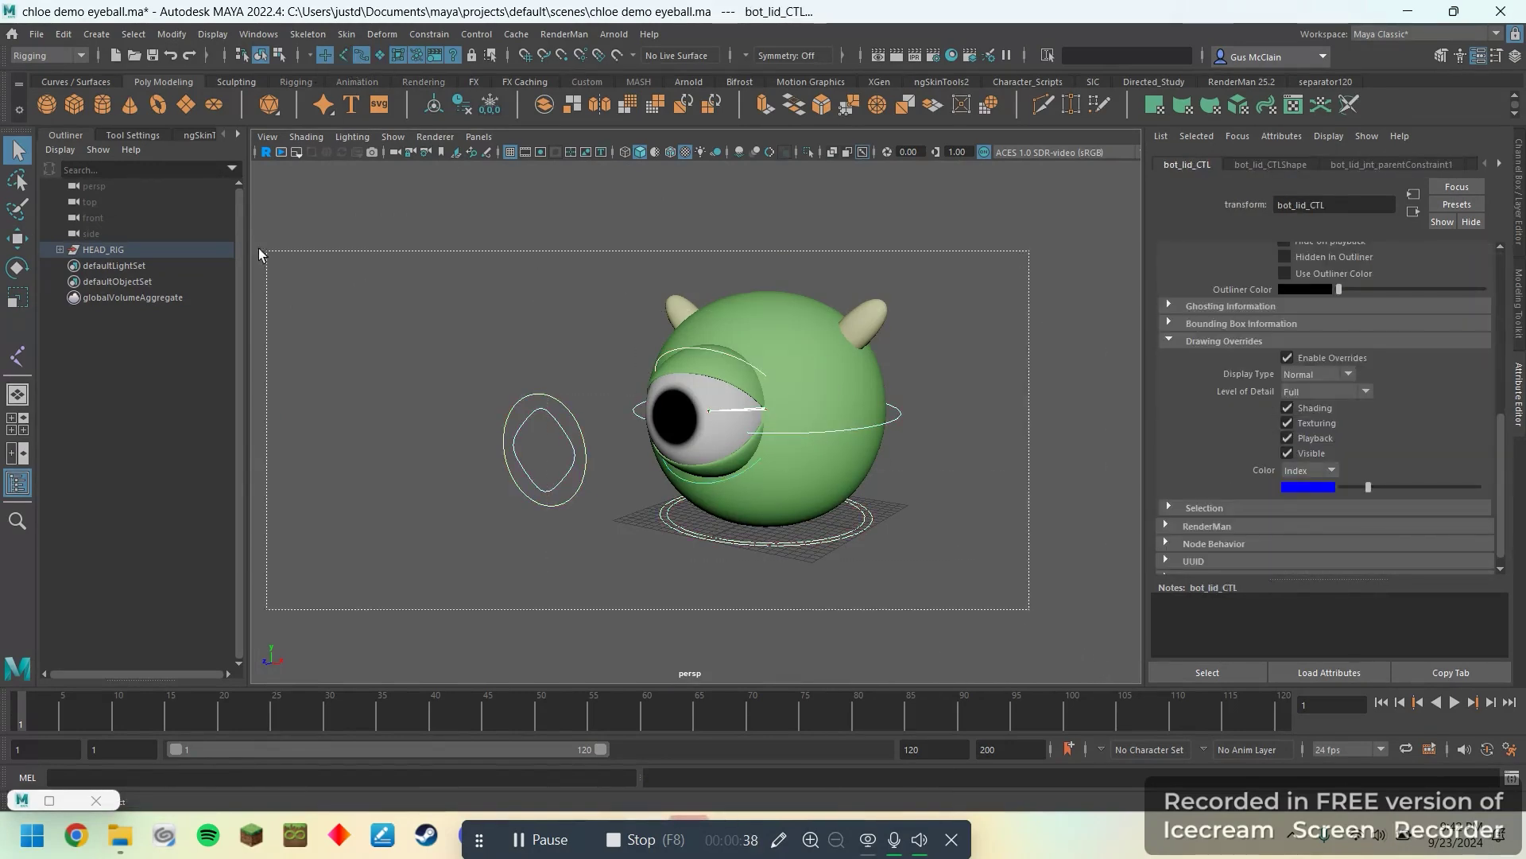
left_click(1520, 187)
left_click_drag(1484, 246, 1477, 191)
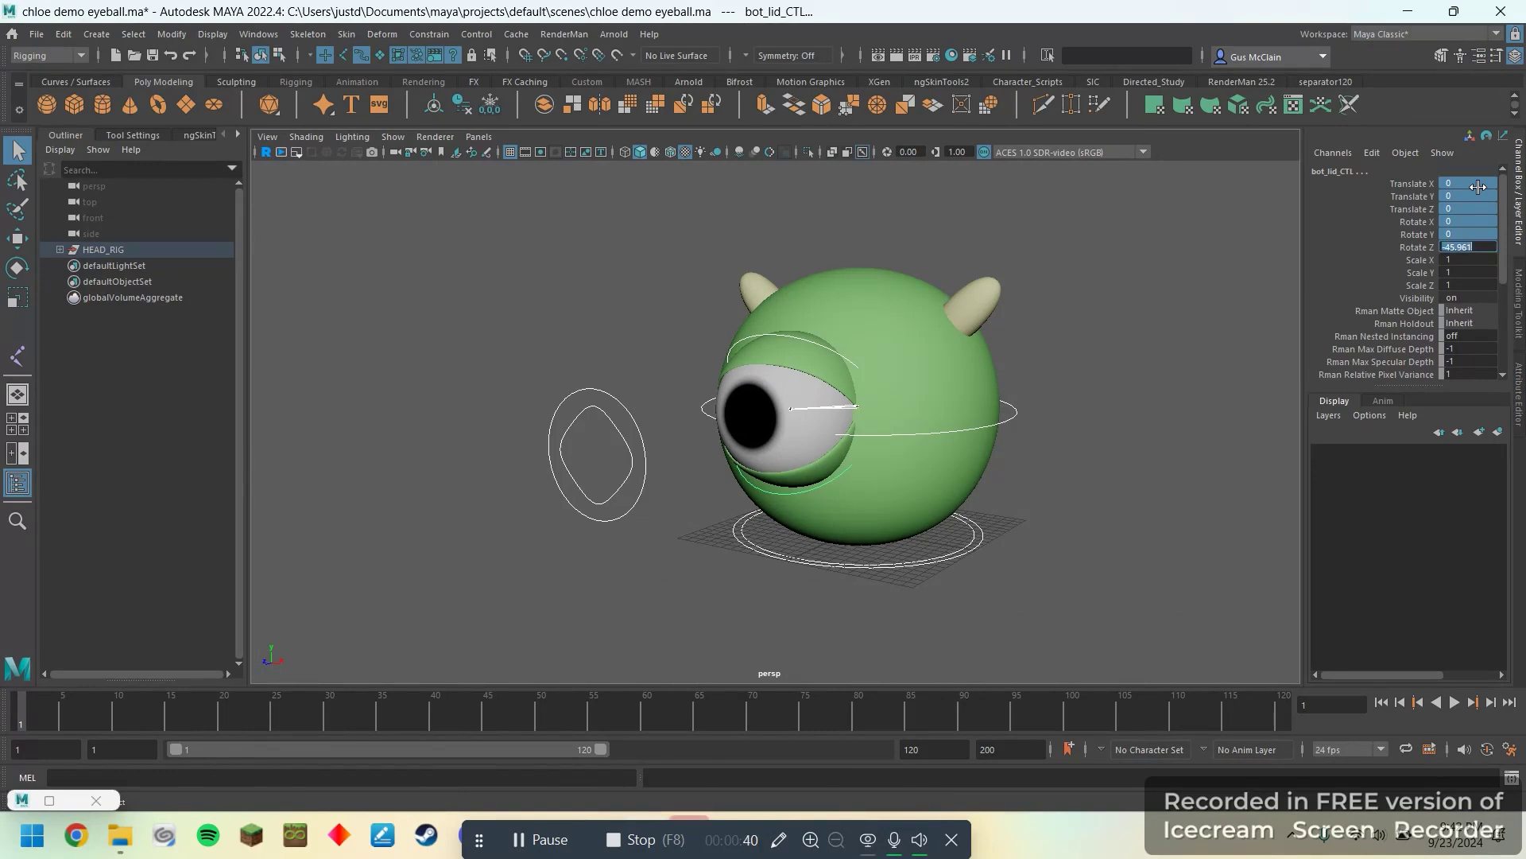
key("Return")
left_click(1109, 482)
scroll(977, 549, "up", 3)
left_click_drag(977, 549, 962, 513, "alt")
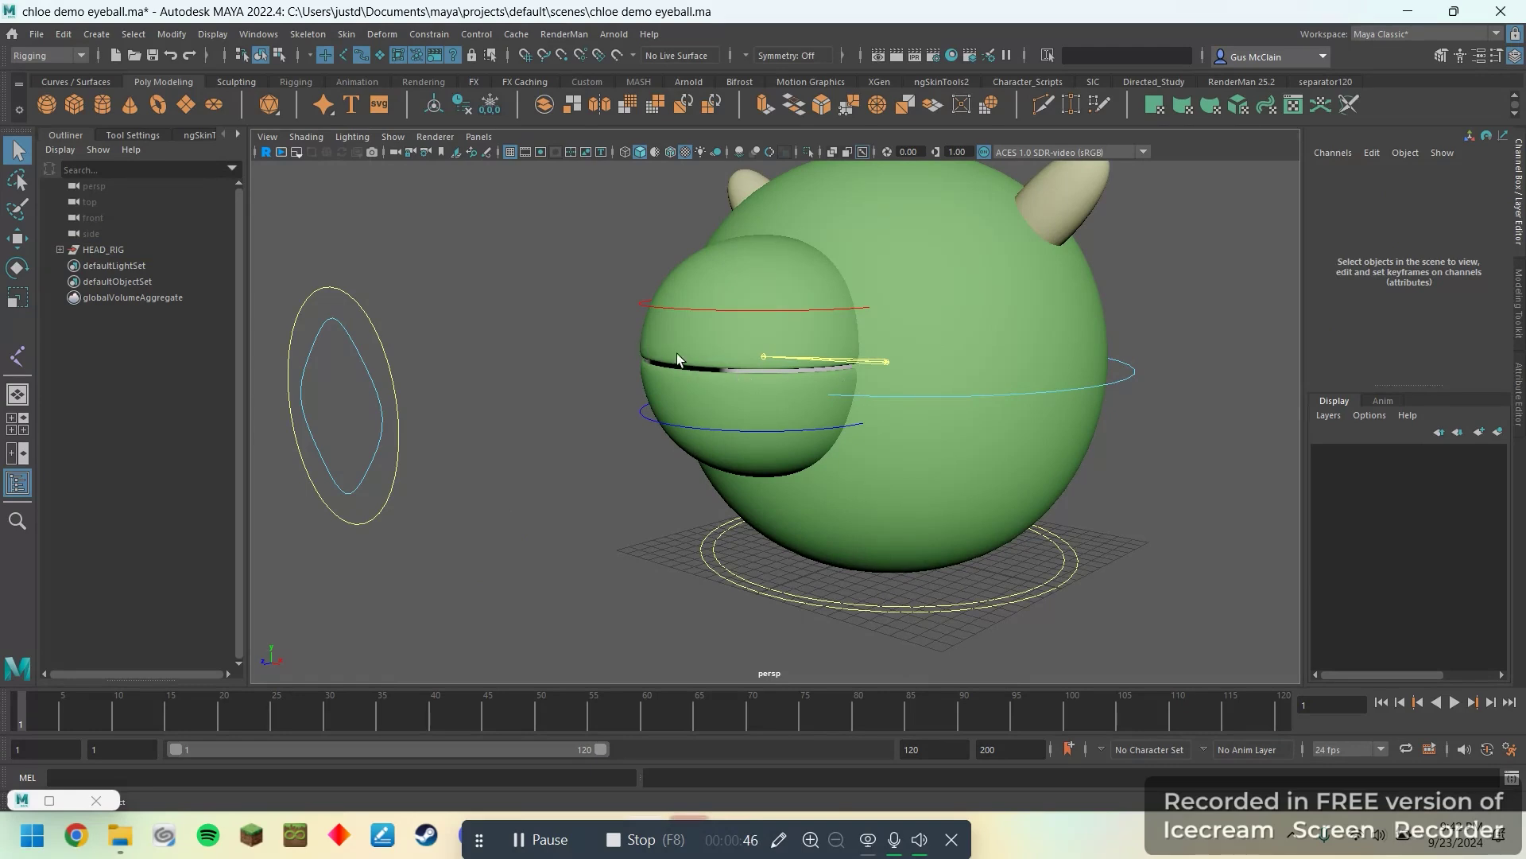
left_click_drag(650, 343, 747, 374, "alt")
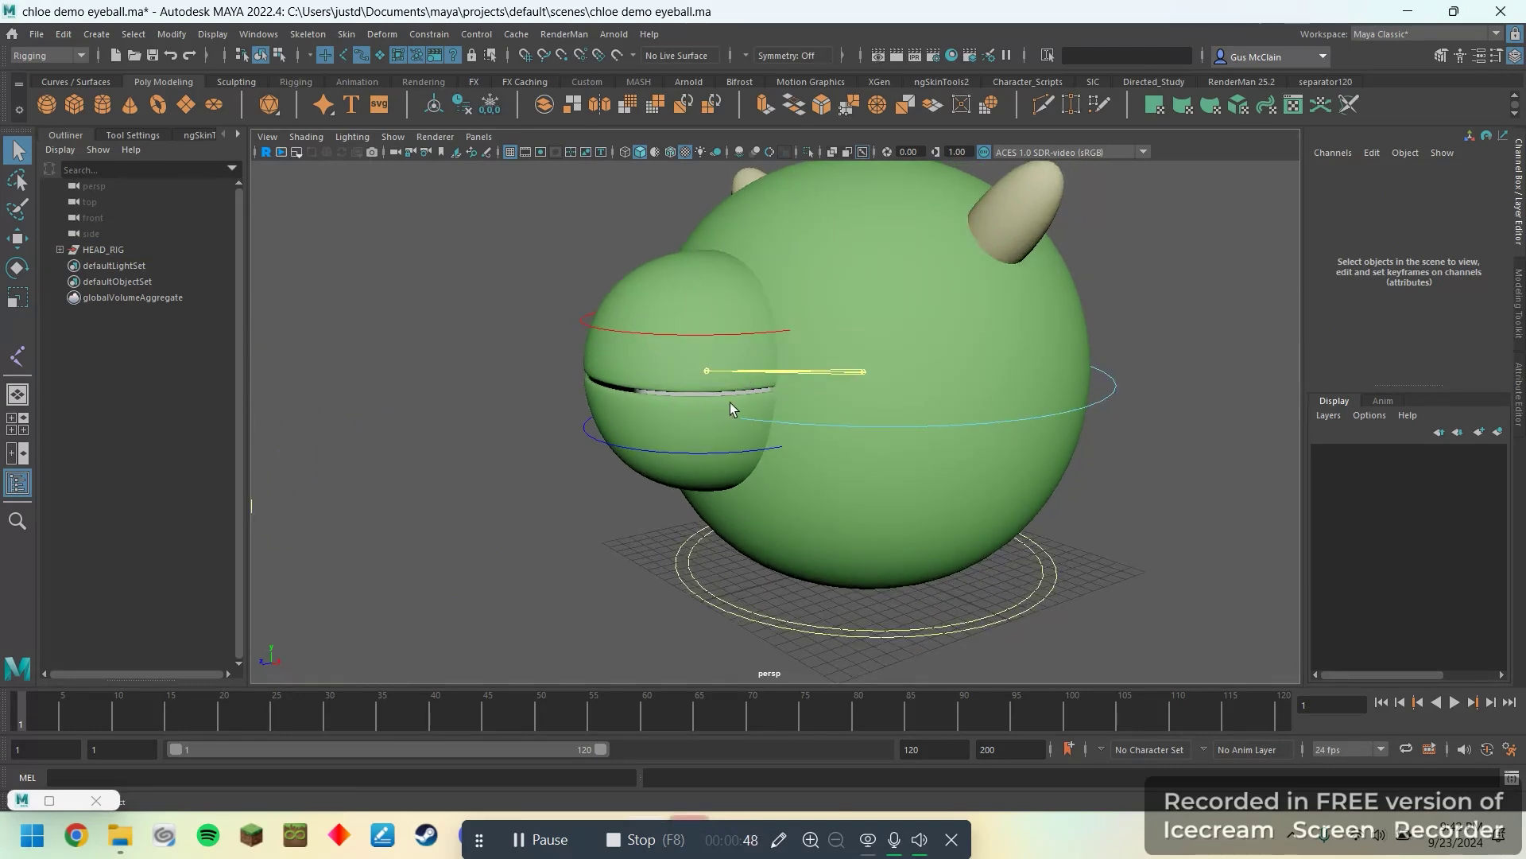
left_click_drag(580, 306, 686, 316, "alt")
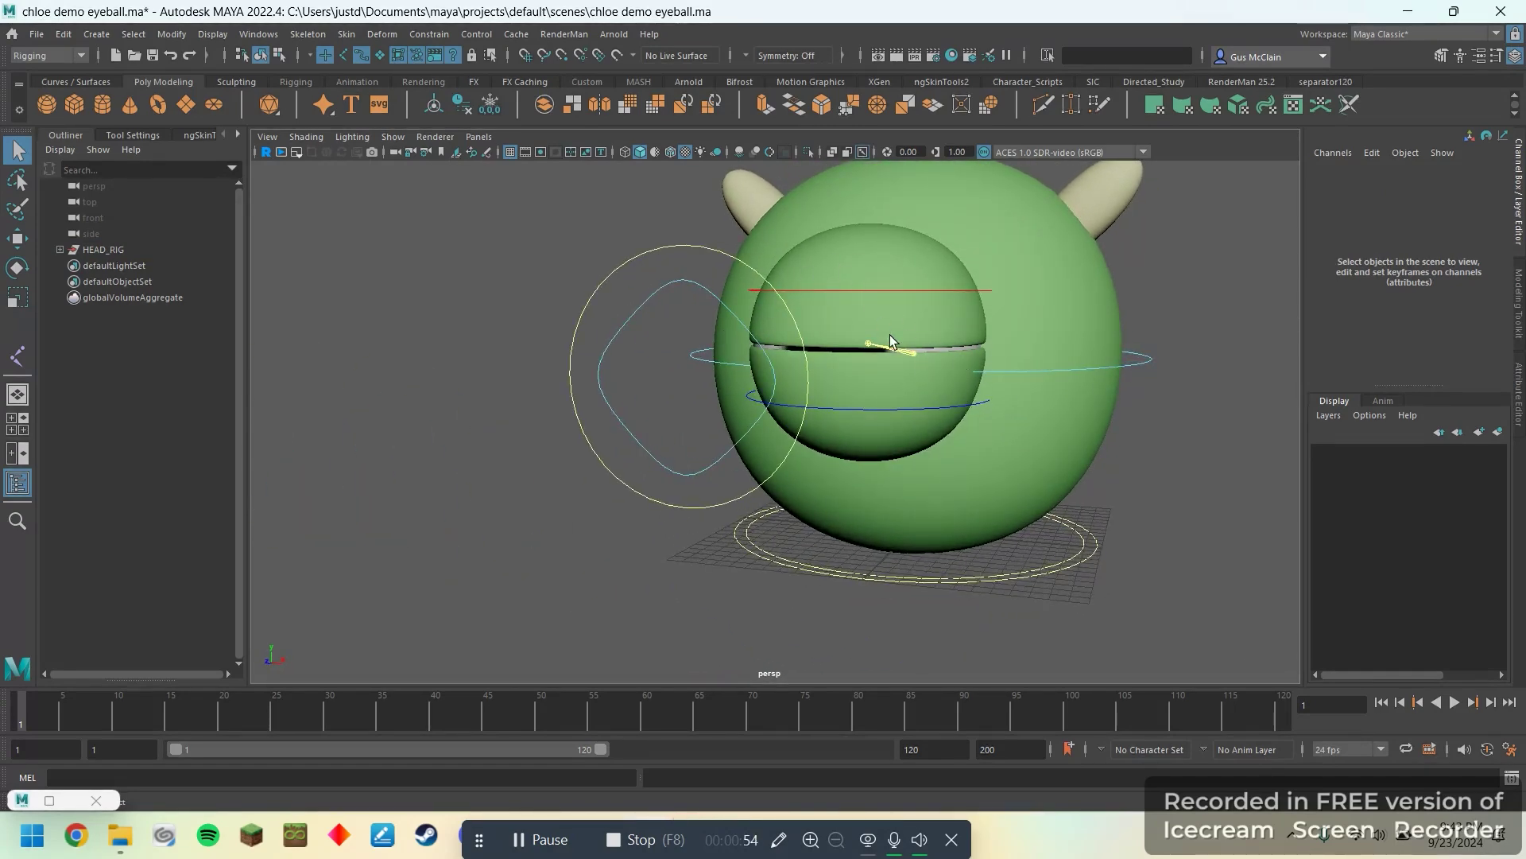
left_click_drag(942, 405, 902, 402, "alt")
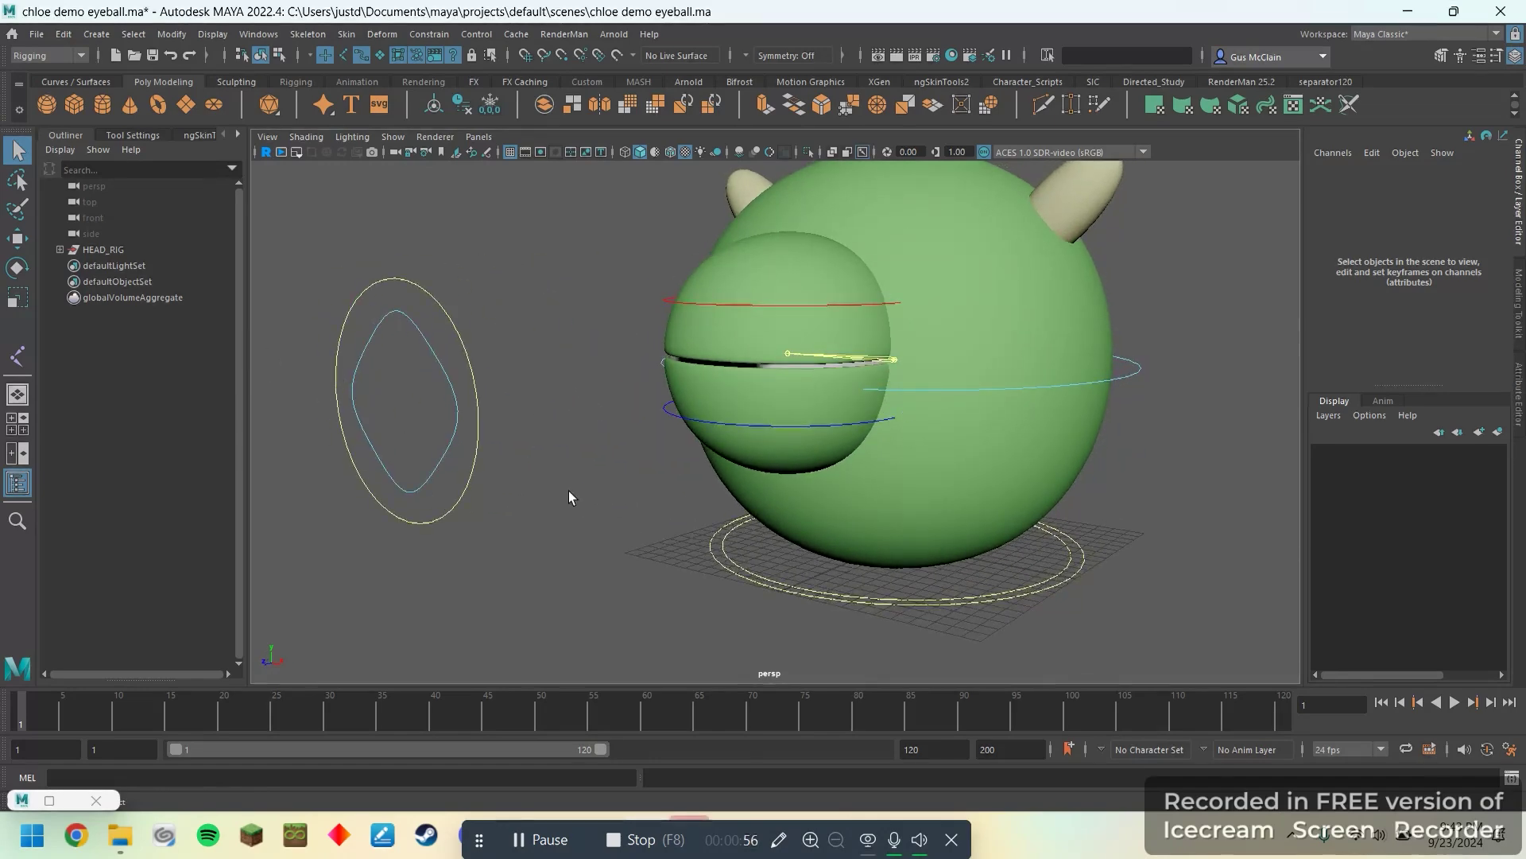
middle_click_drag(566, 501, 598, 527, "alt")
scroll(598, 527, "down", 2)
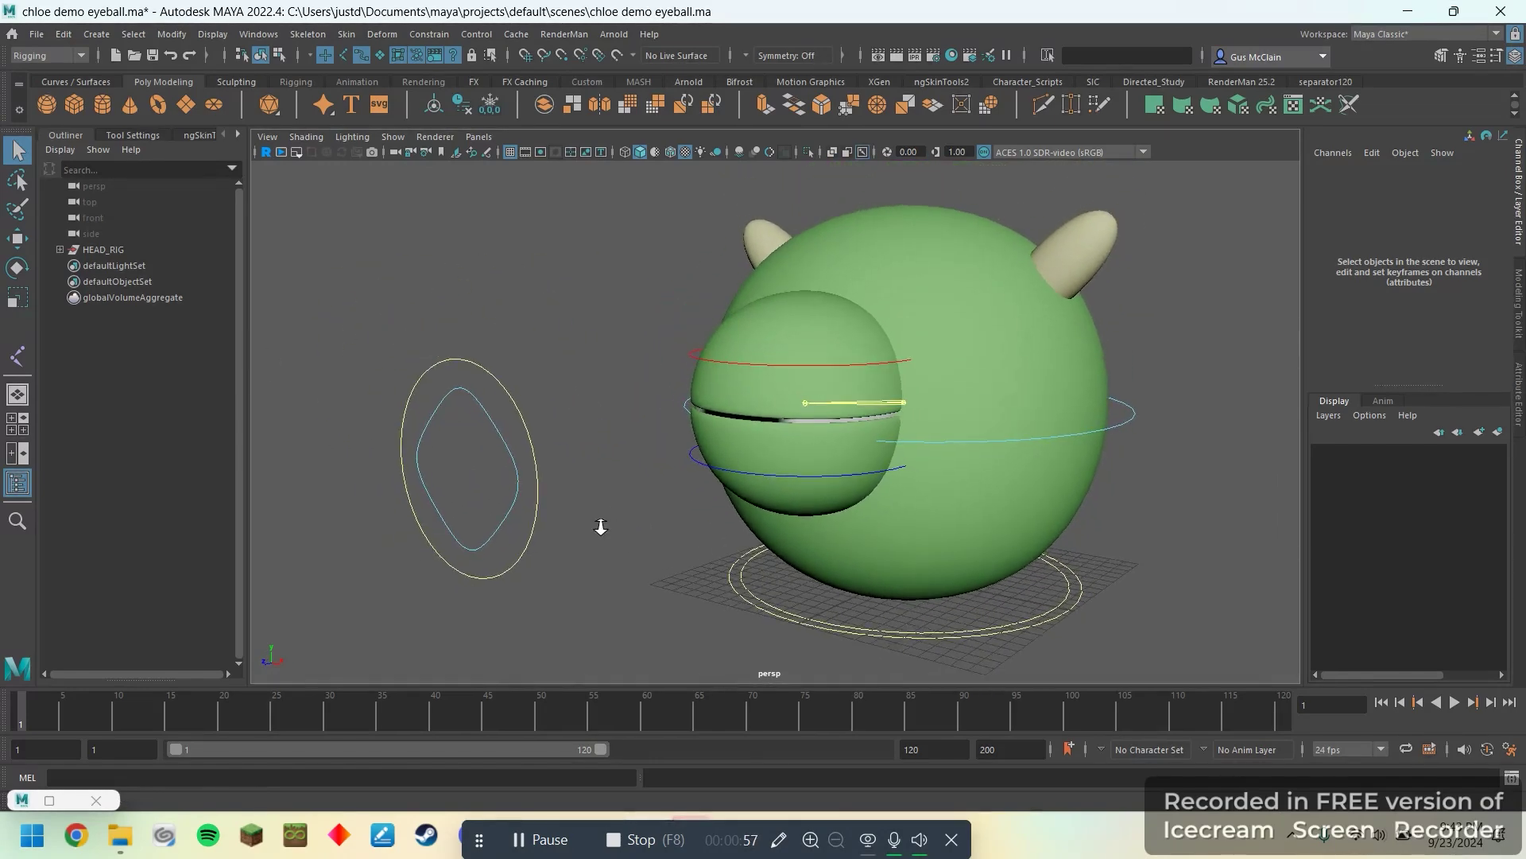
- Expand the HEAD_RIG hierarchy with room for its full names, leaving global_CTL and GEO_GRP collapsed beneath it
left_click(60, 249, "shift")
left_click_drag(248, 368, 339, 365)
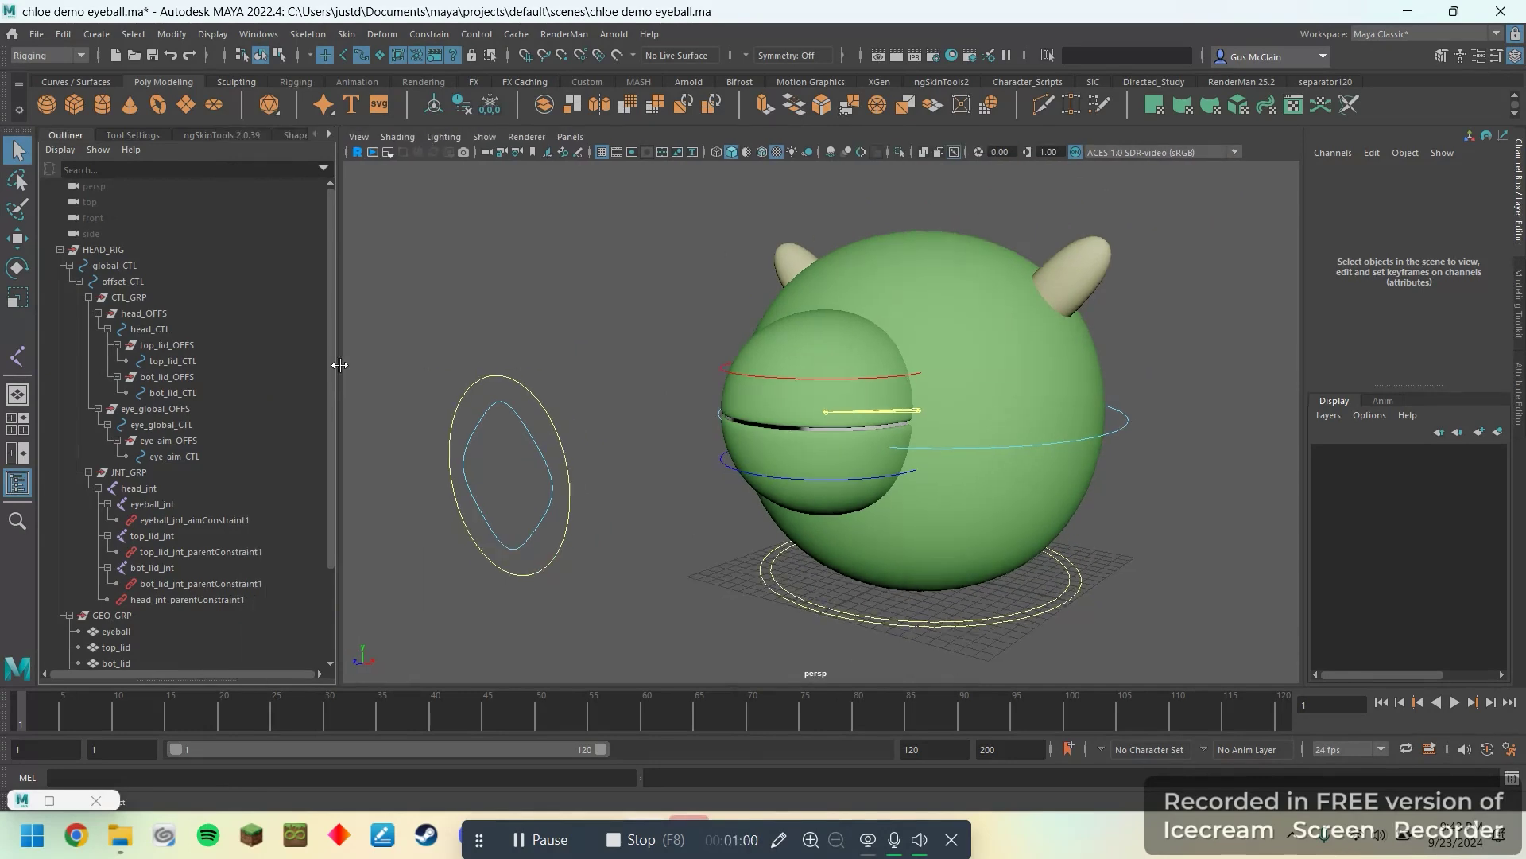
left_click(70, 266)
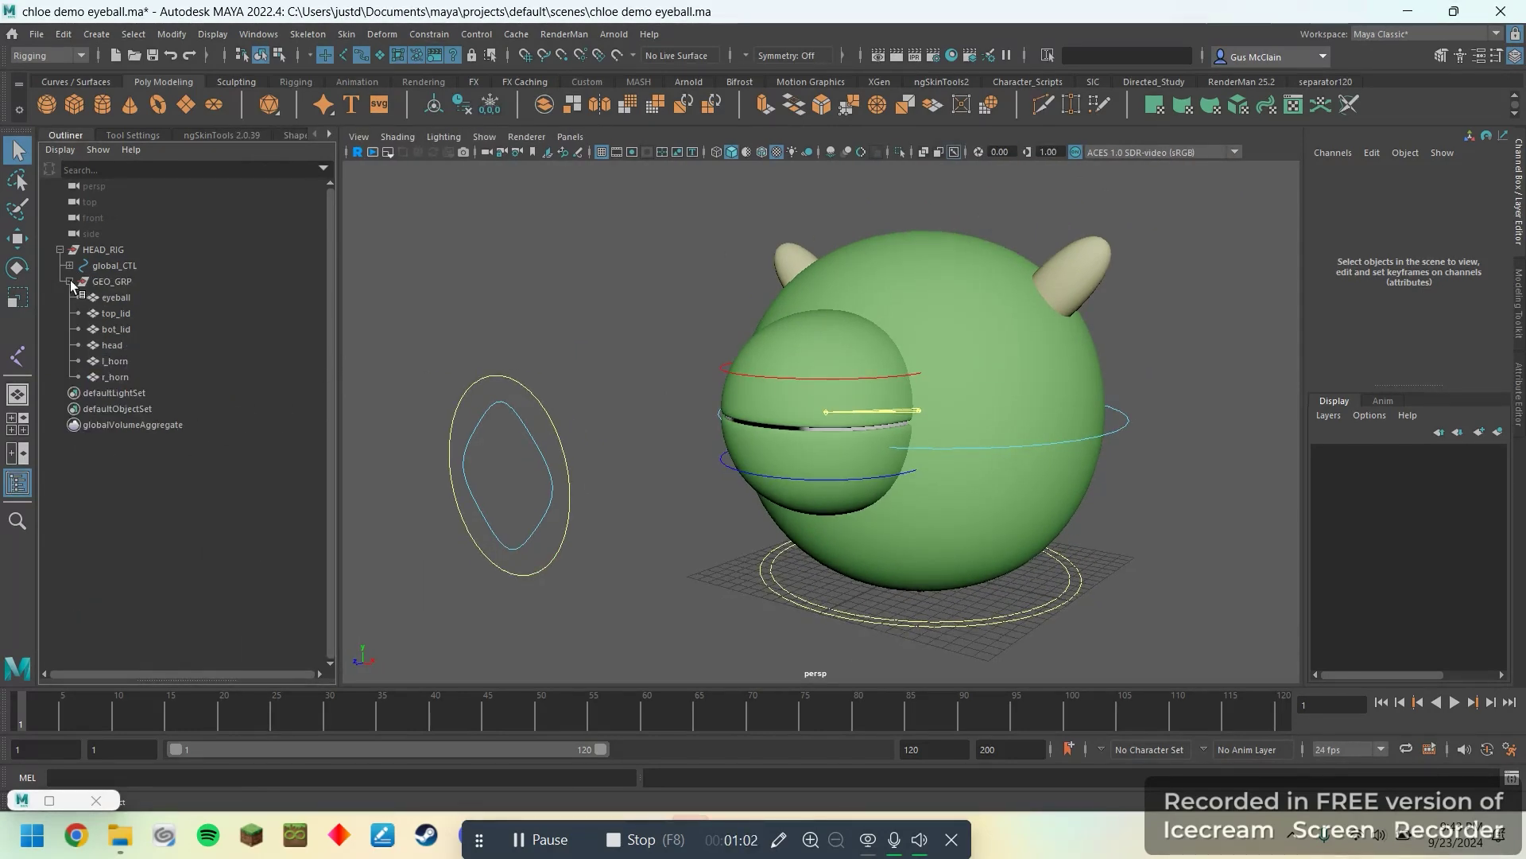
left_click(70, 281)
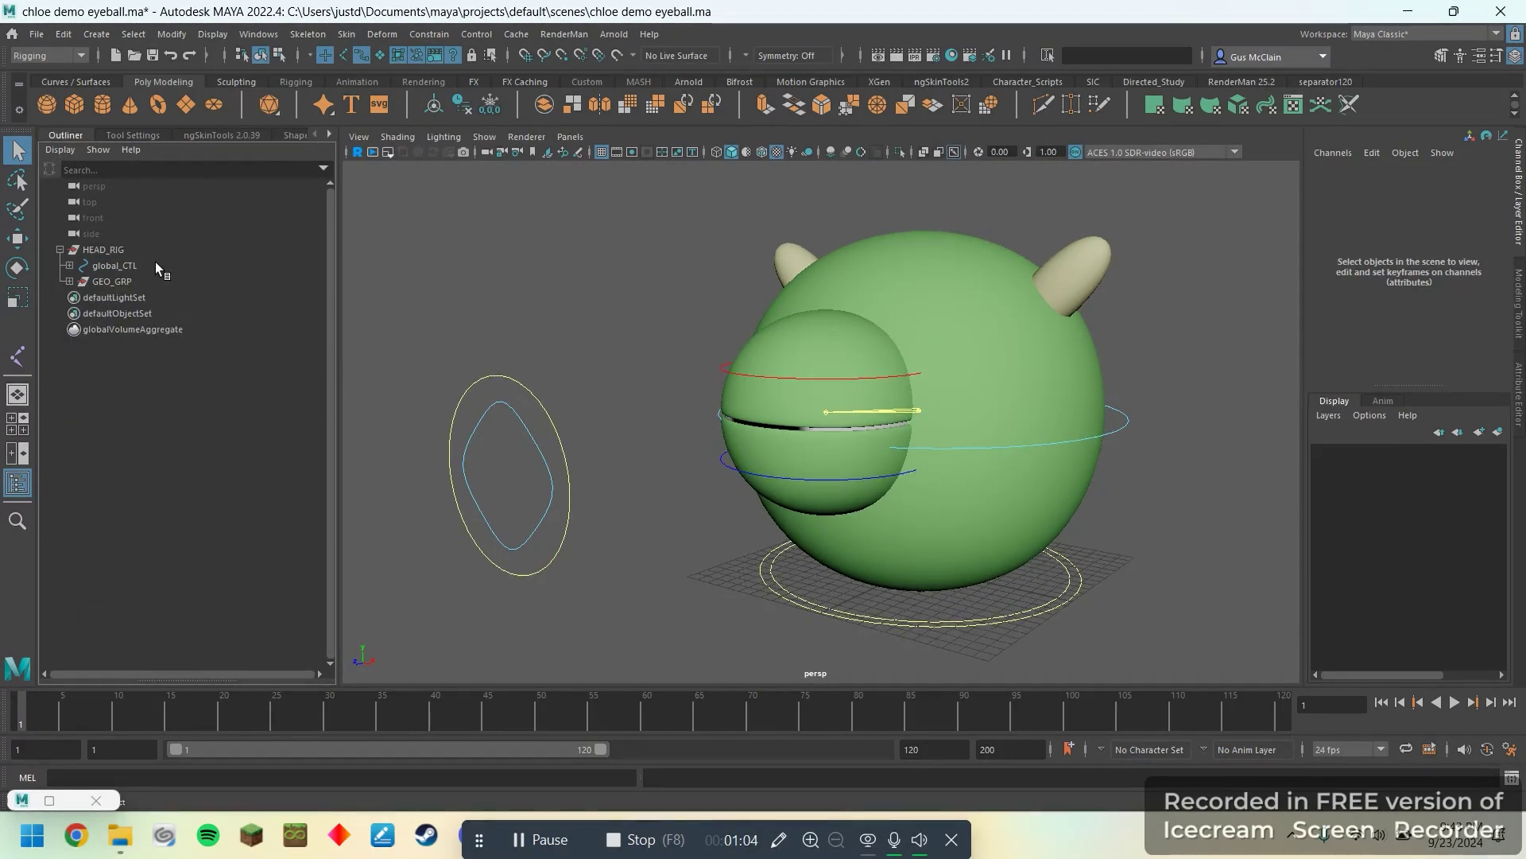
- Select HEAD_RIG, global_CTL and GEO_GRP in turn to examine what each one contains
left_click(121, 252)
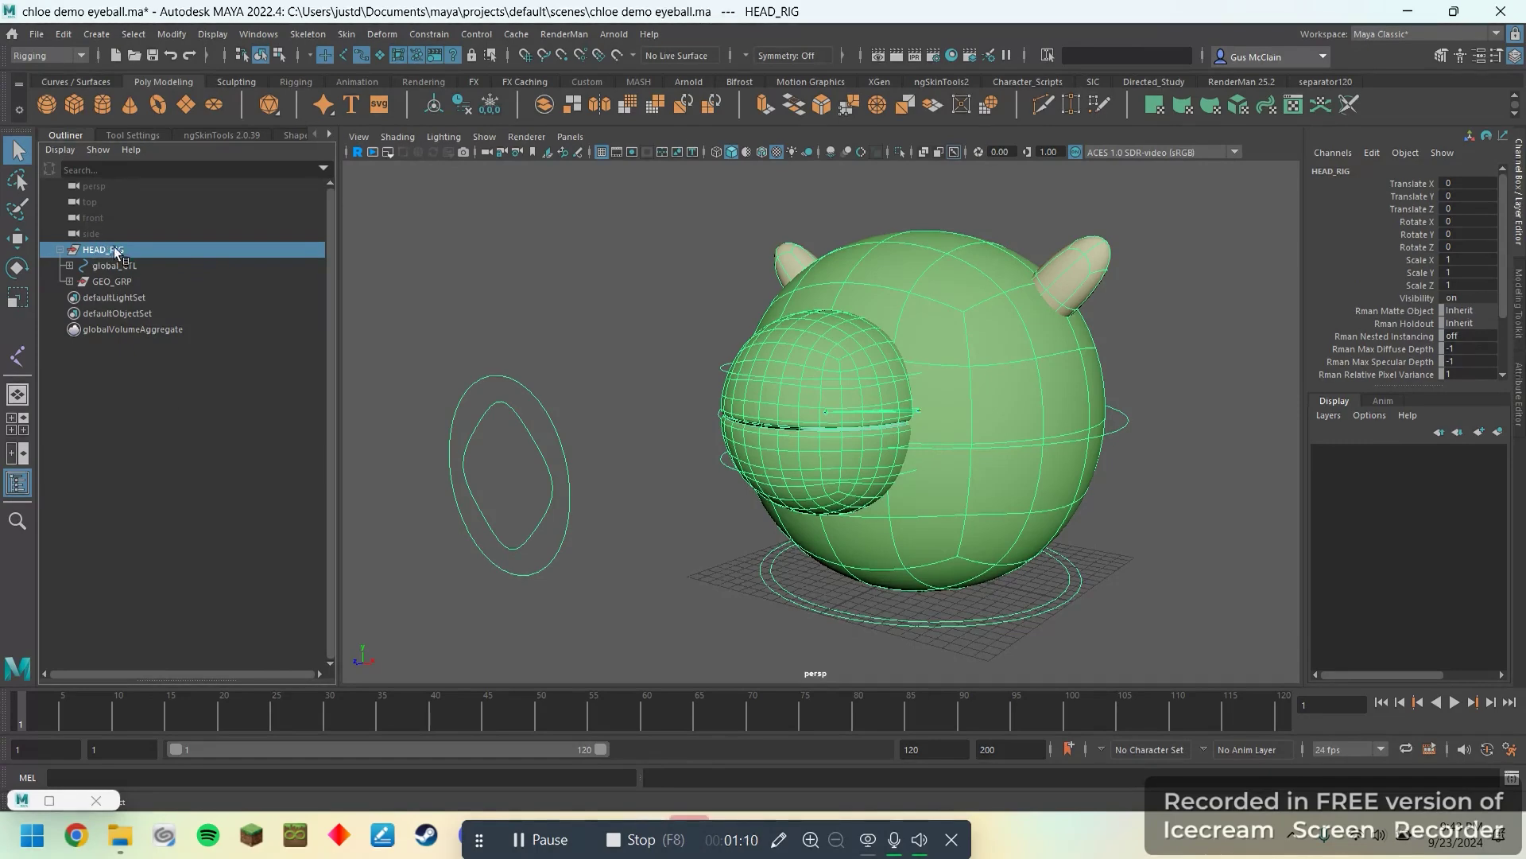
left_click(135, 266)
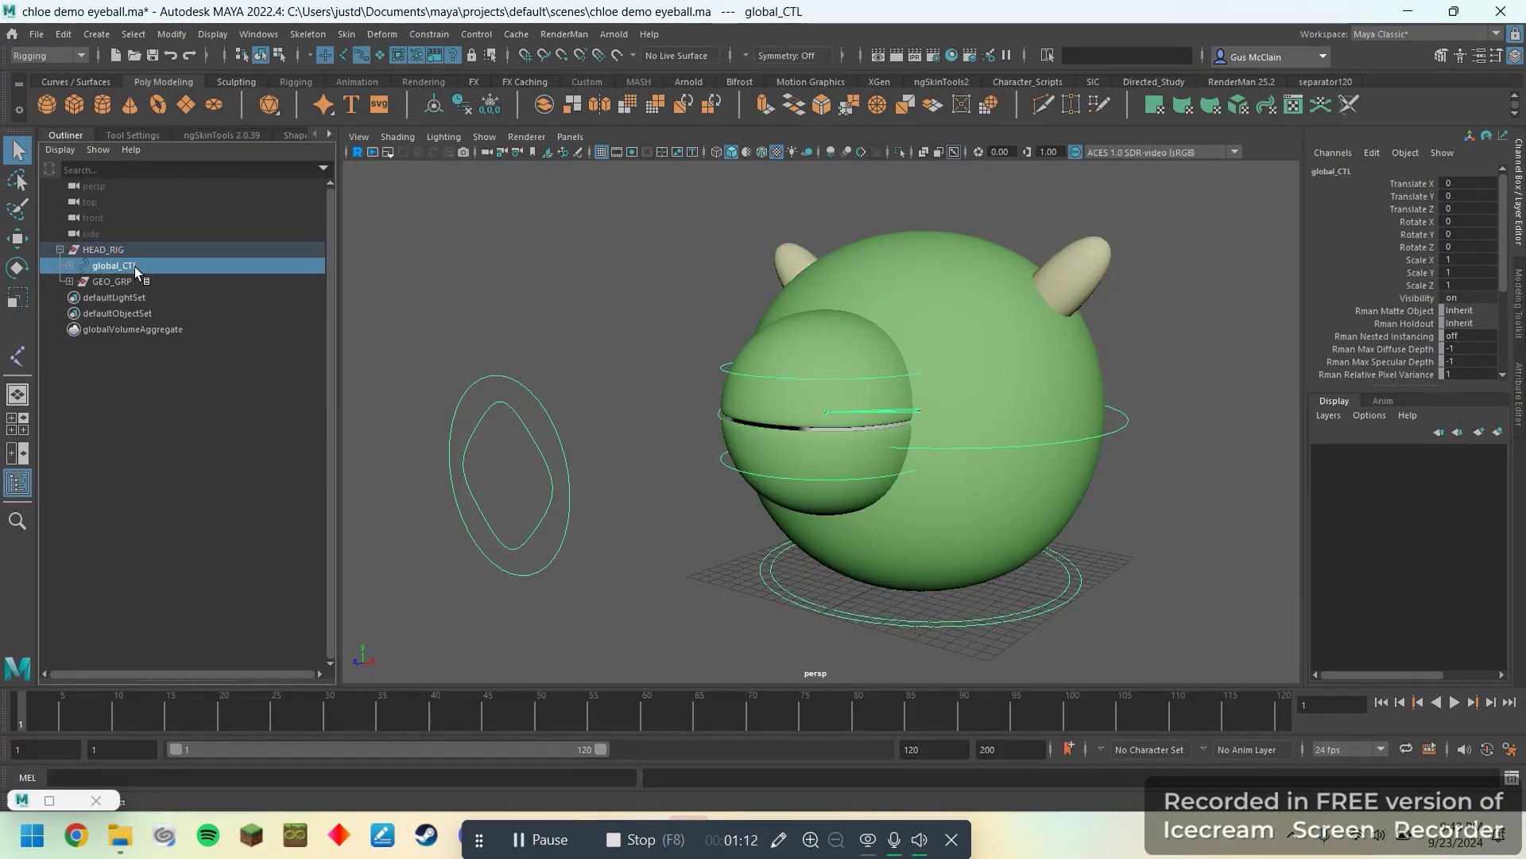
left_click(141, 283)
- Examine the meshes inside GEO_GRP and display the group's transform attributes
left_click(71, 282)
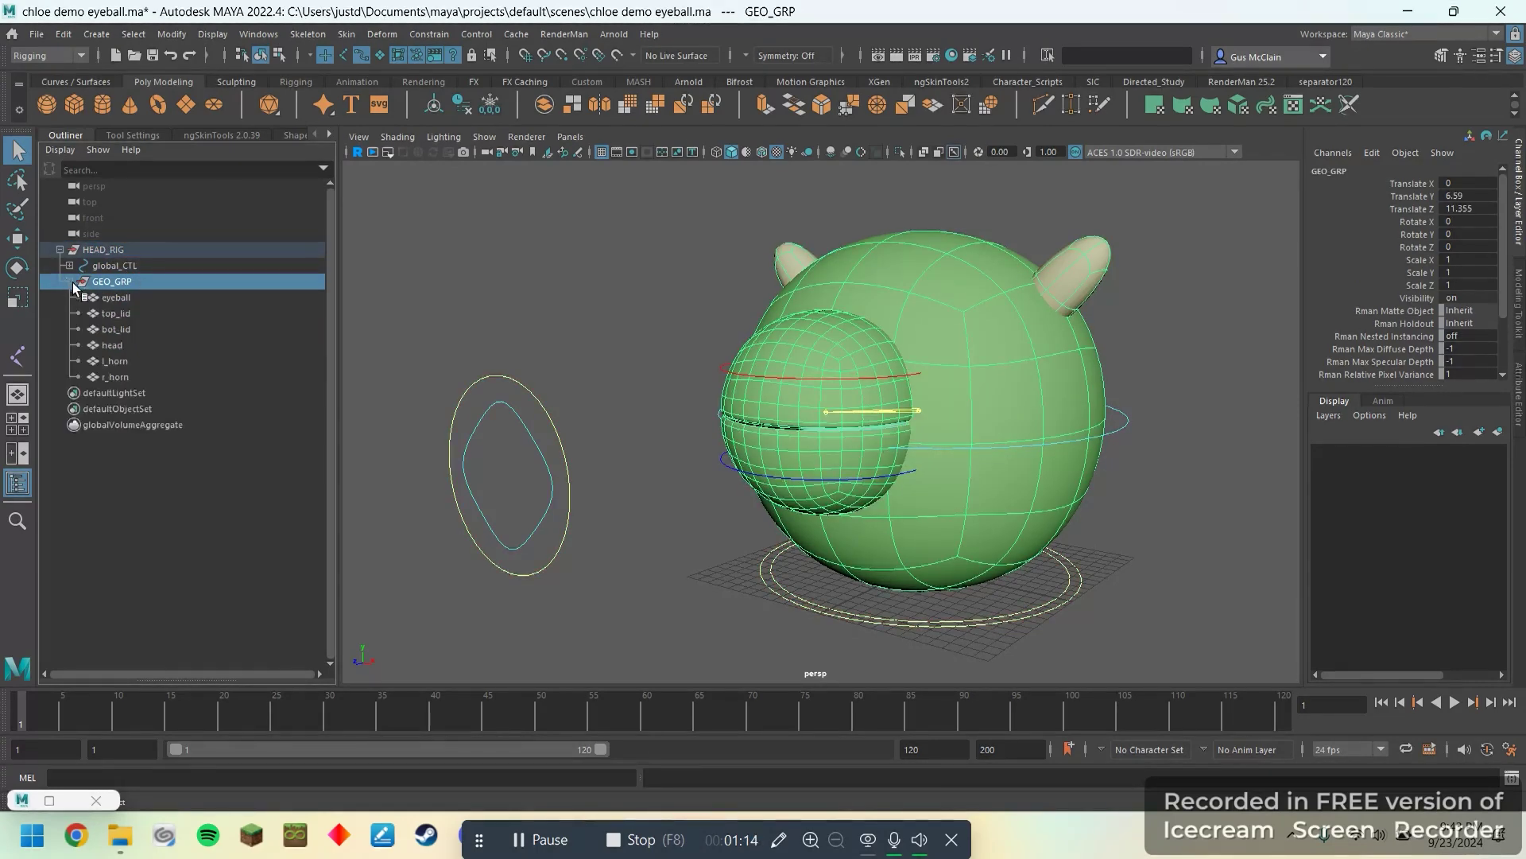
left_click_drag(154, 299, 151, 377)
left_click_drag(787, 471, 730, 477, "alt")
left_click(70, 282)
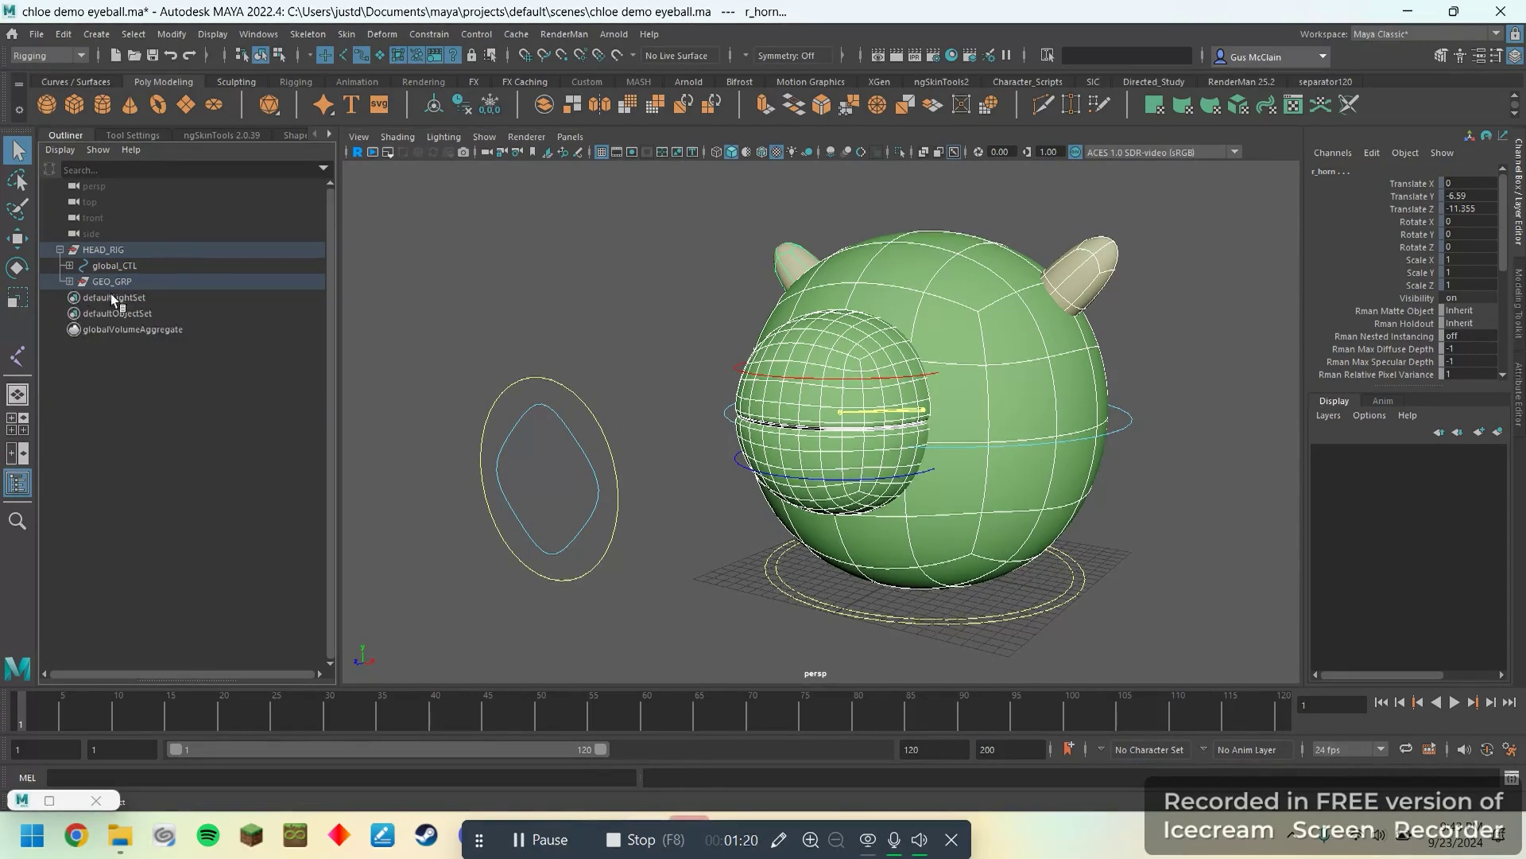
left_click(92, 281)
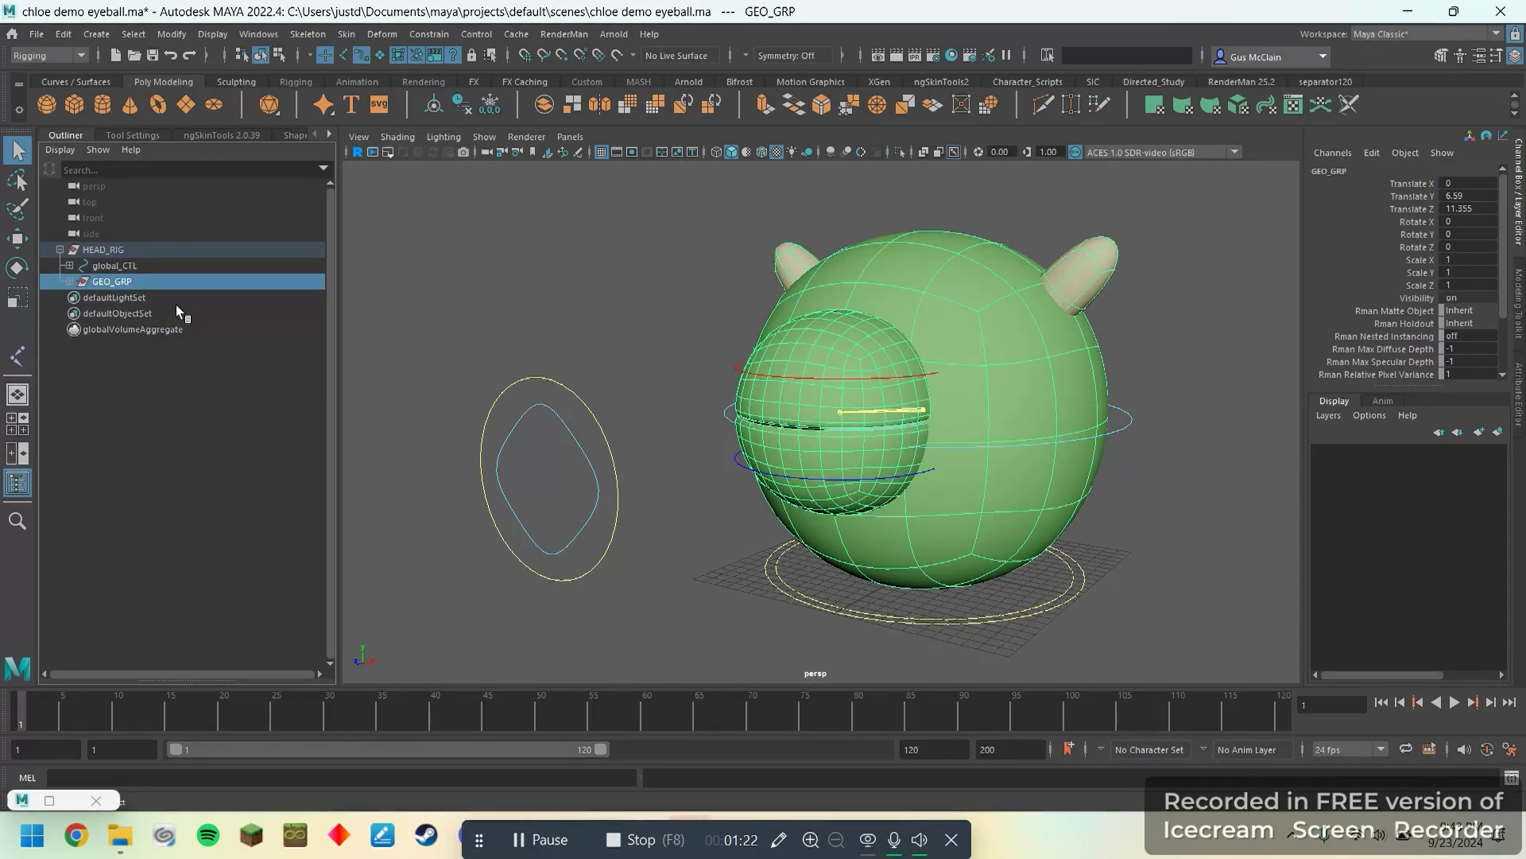
left_click(1521, 409)
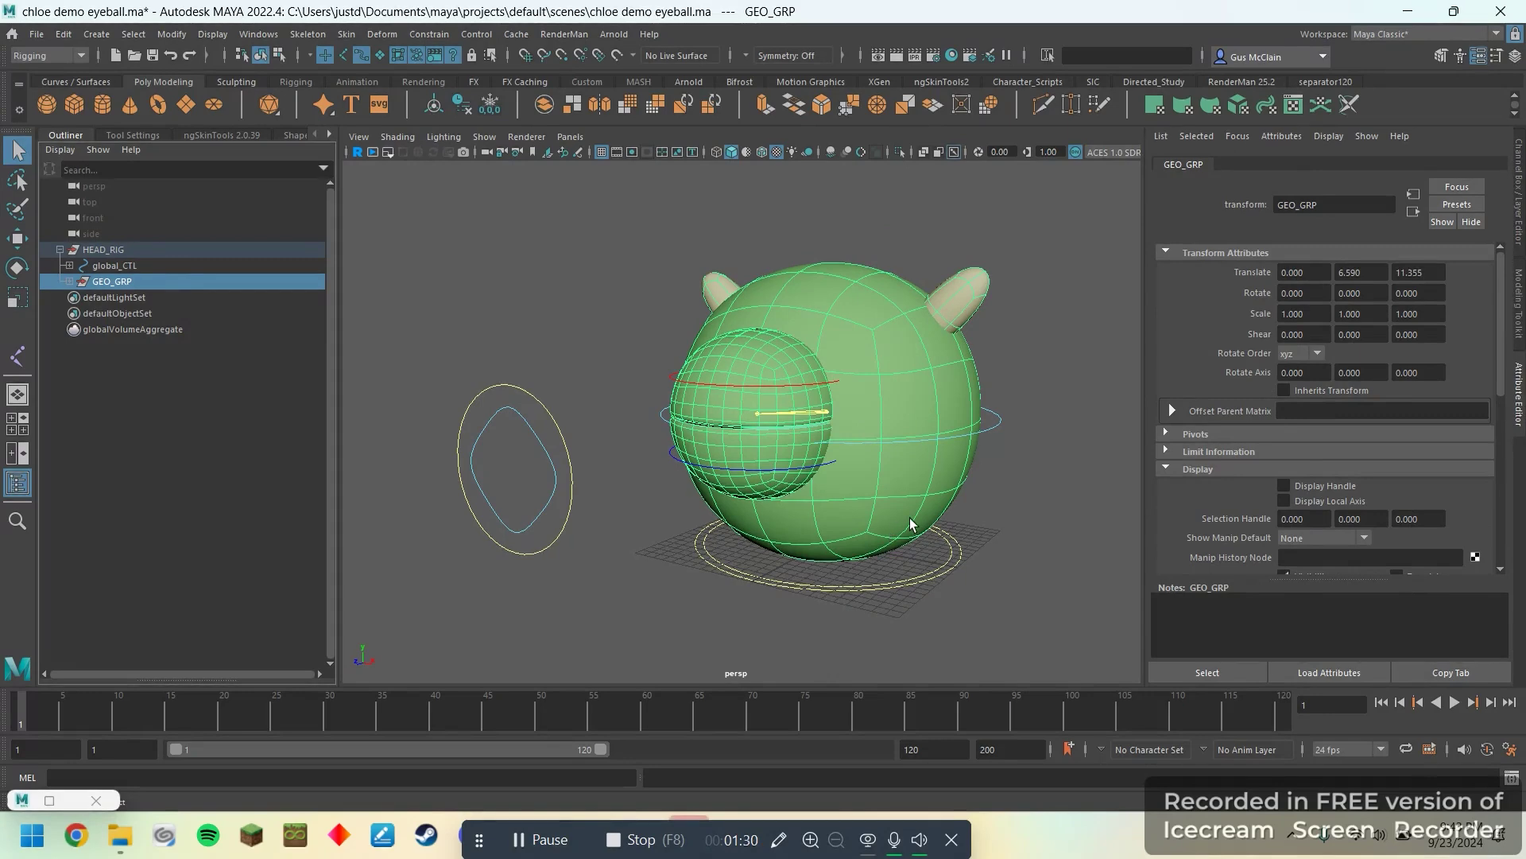
- Expand global_CTL in the hierarchy and select the offset_CTL nested under it
left_click(130, 263)
left_click_drag(677, 496, 658, 482, "alt")
left_click(69, 265)
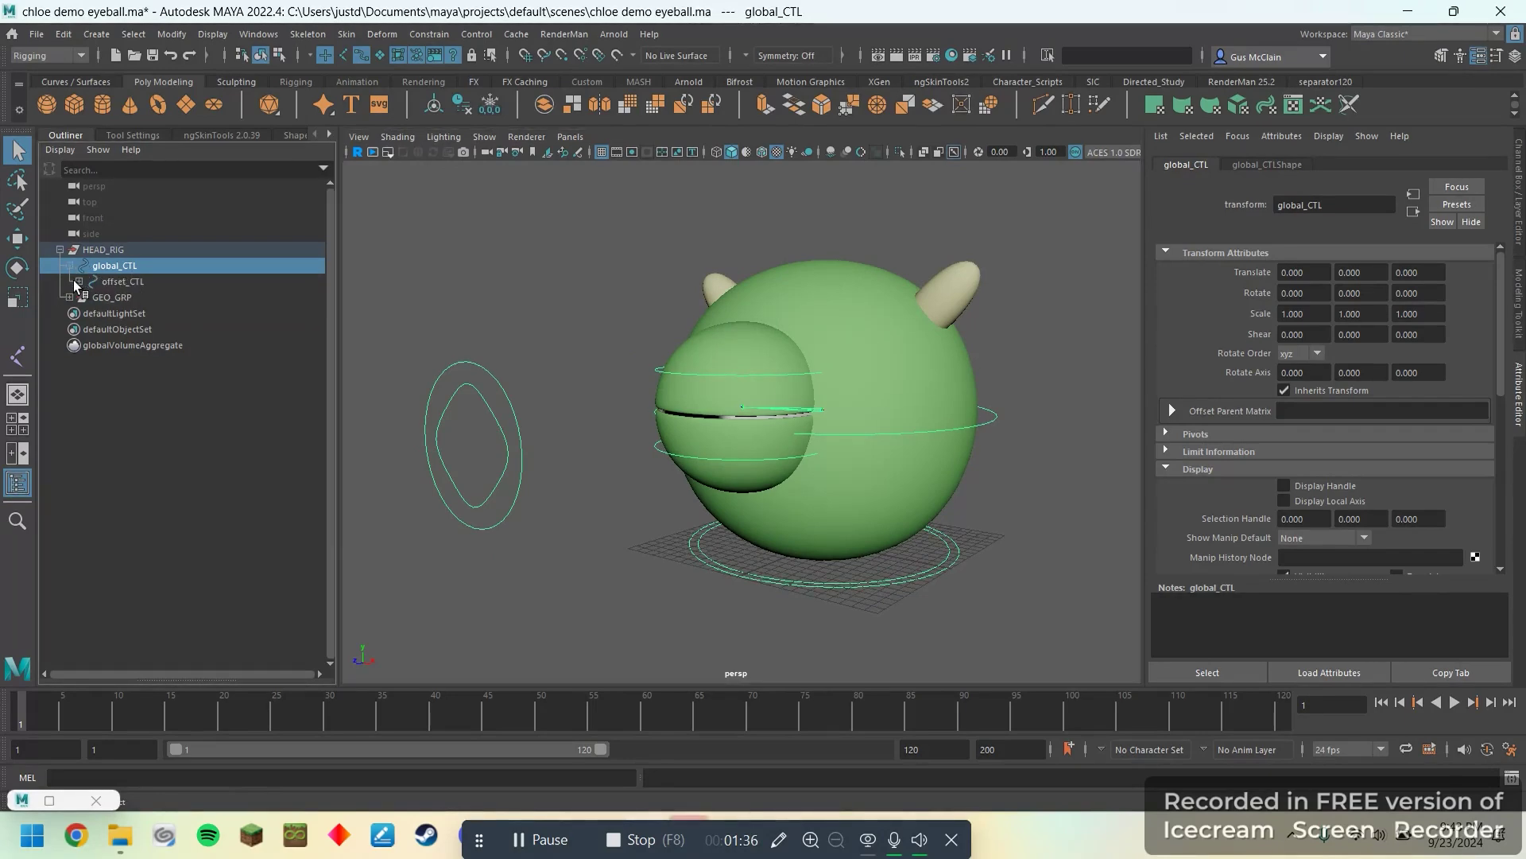
left_click(123, 281)
- Try moving the rig with the Move tool, undo the change, and select the parent global_CTL
left_click_drag(771, 516, 783, 525, "alt")
key("w")
mouse_move(884, 593)
left_mouse_down("alt")
mouse_move(875, 627)
mouse_move(733, 555)
mouse_move(900, 582)
left_mouse_up("alt")
key("ctrl+z")
scroll(843, 541, "down", 4)
left_click_drag(803, 489, 919, 552, "alt")
scroll(825, 493, "up", 4)
key("Up")
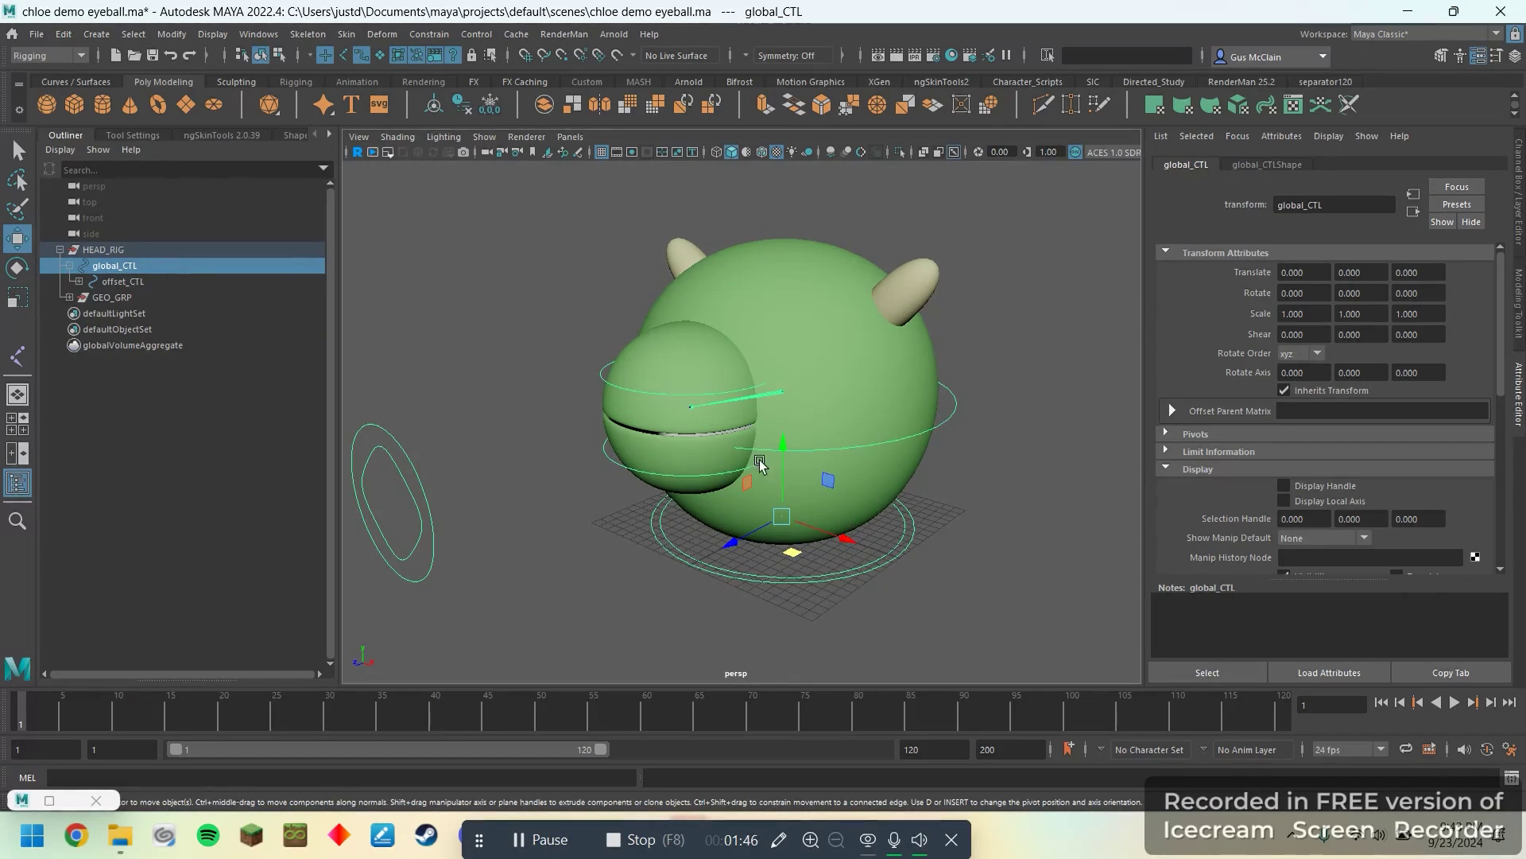
- Test offset_CTL by moving it away from the global control, about -133 in X and -94 in Z, and undo it
left_click(663, 532)
scroll(756, 552, "down", 5)
left_click_drag(758, 553, 688, 355, "alt")
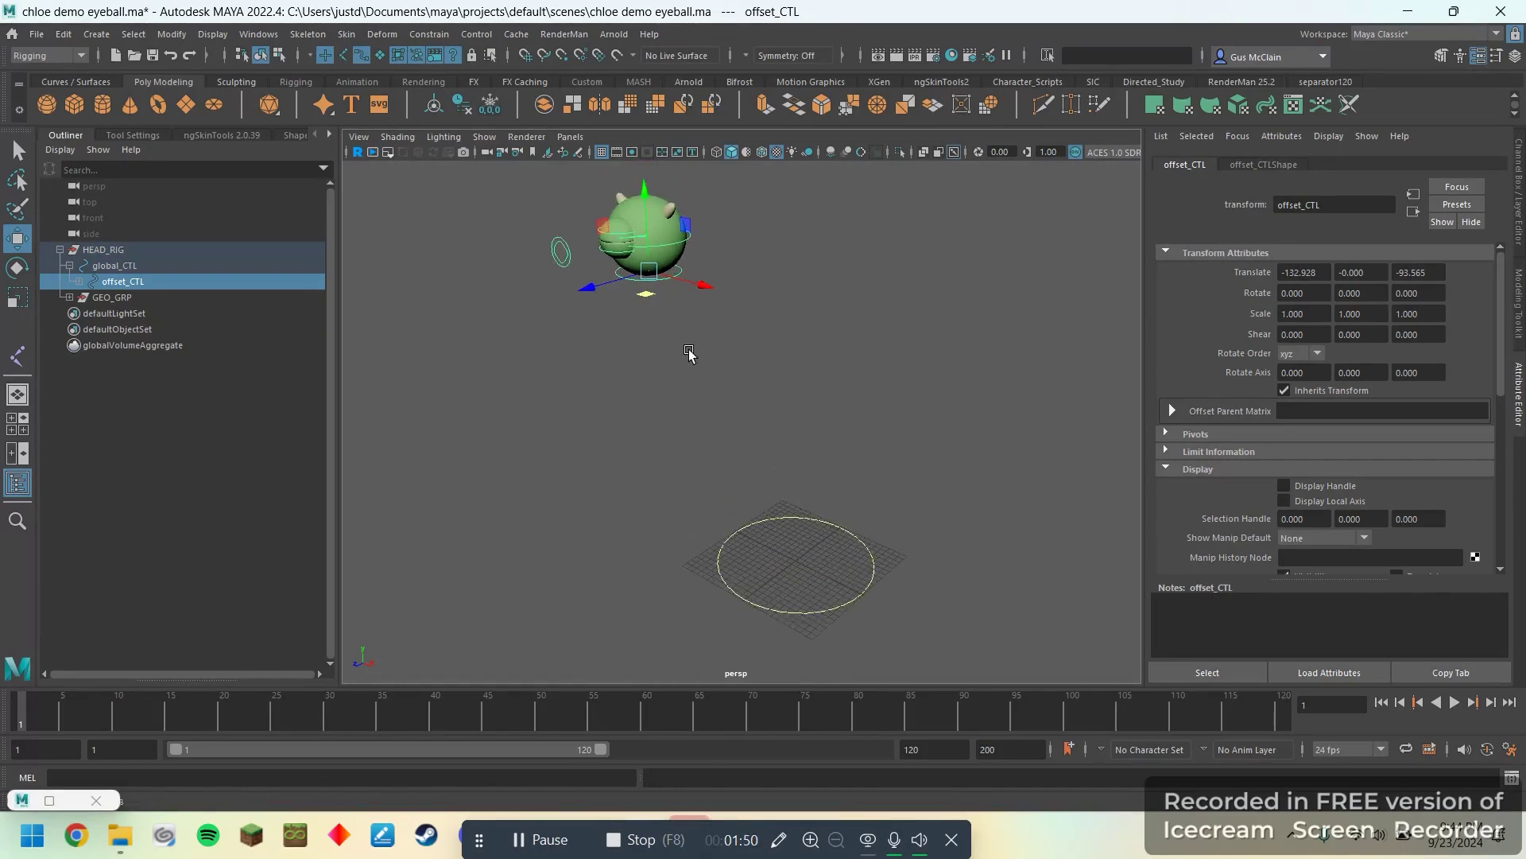
key("f")
scroll(690, 334, "down", 5)
left_click_drag(703, 414, 742, 350, "alt")
scroll(765, 394, "down", 5)
middle_click_drag(899, 511, 808, 422, "alt")
key("ctrl+z")
- Expand offset_CTL and examine the CTL_GRP and JNT_GRP groups inside it
left_click_drag(682, 439, 800, 460, "alt")
key("f")
scroll(800, 460, "down", 3)
middle_click_drag(857, 390, 869, 467, "alt")
left_click_drag(869, 467, 786, 448, "alt")
middle_click_drag(785, 448, 859, 454, "alt")
left_click(78, 281)
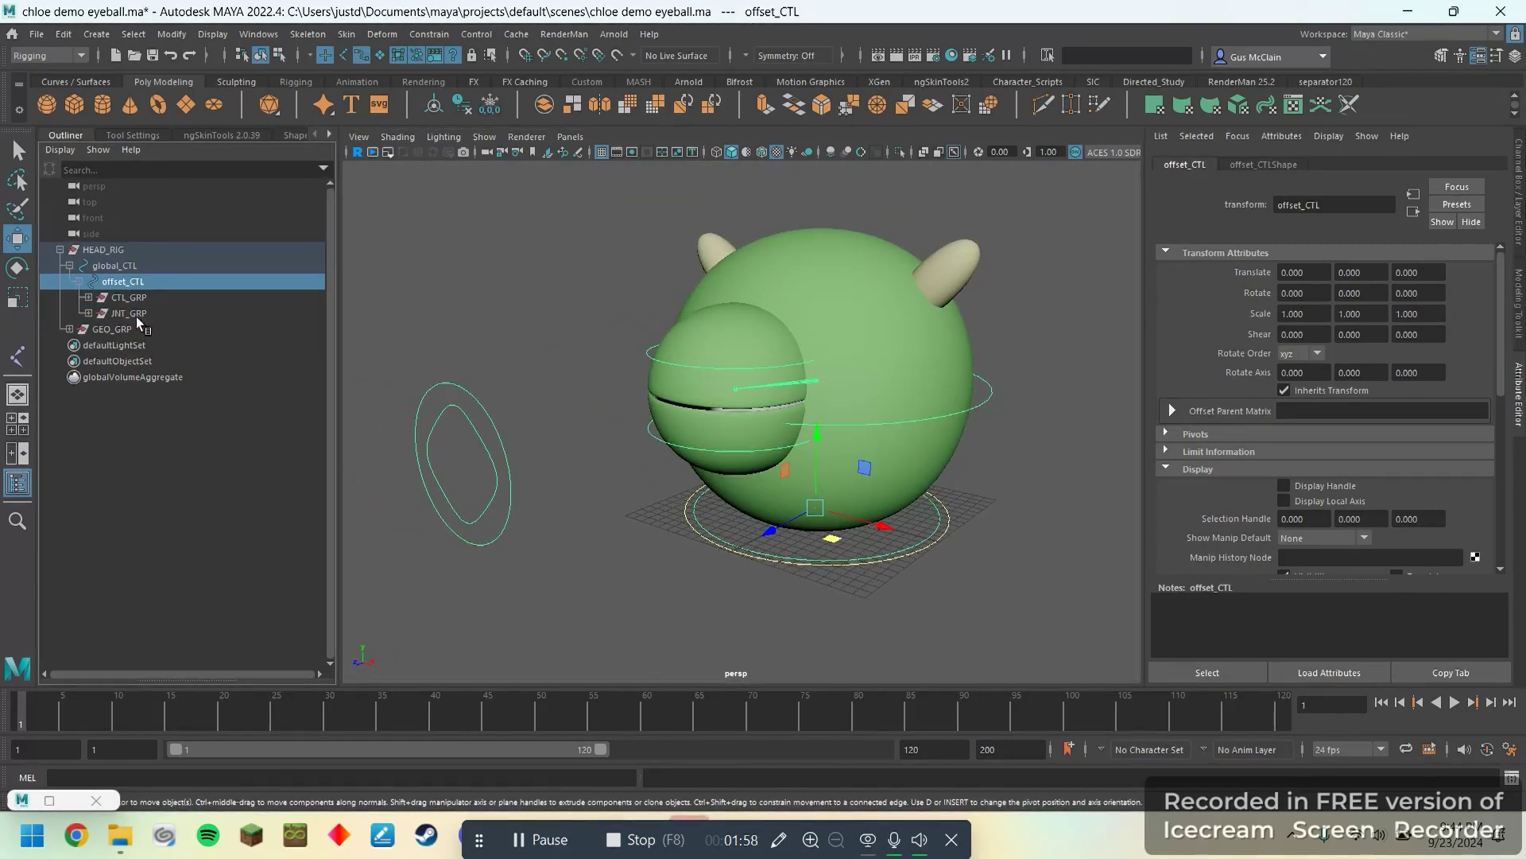
left_click(165, 298)
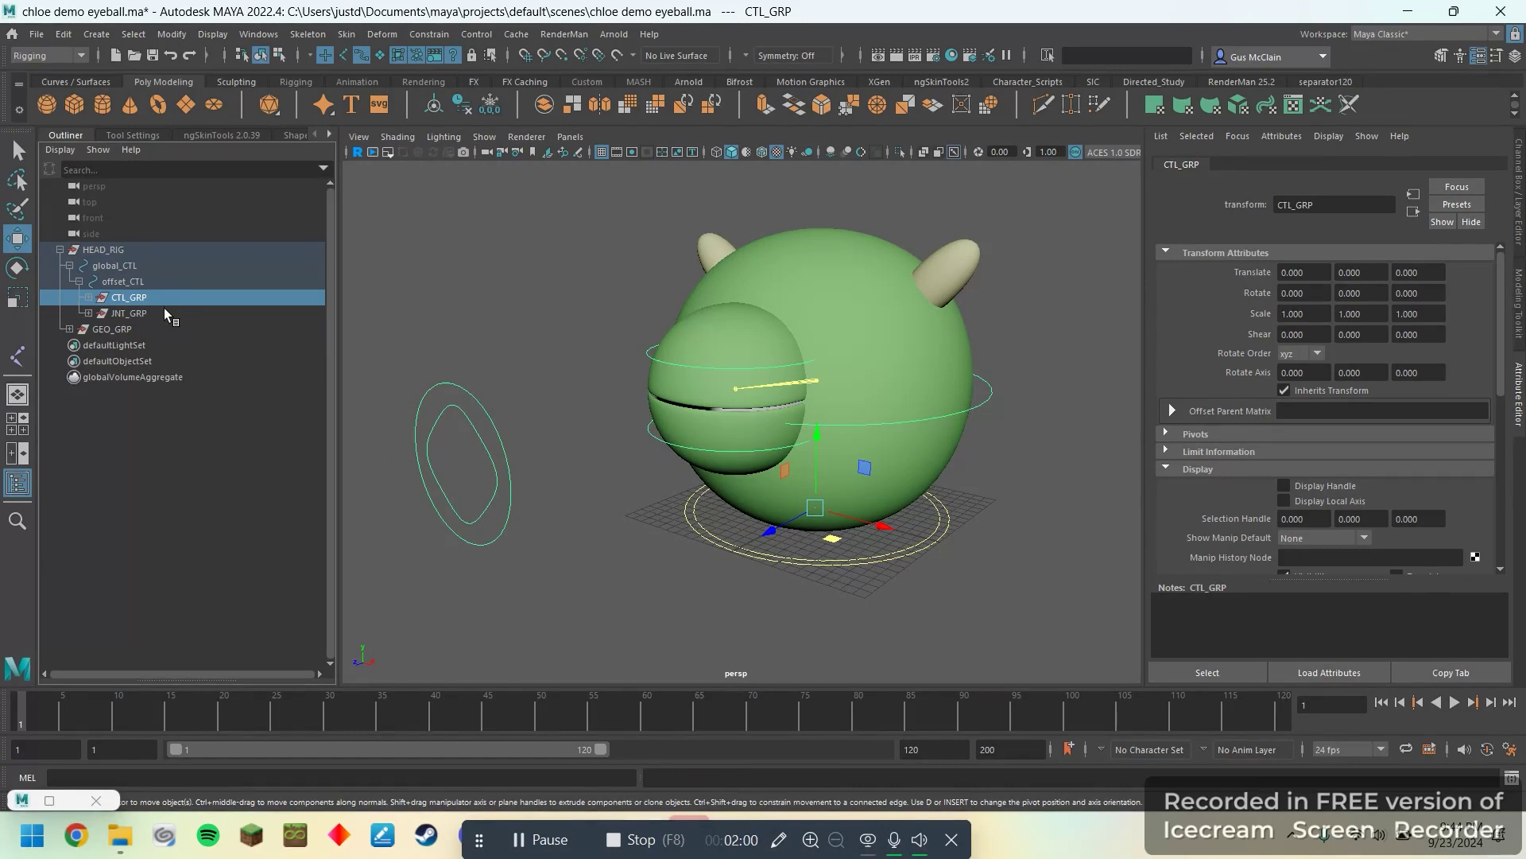
left_click(163, 310)
- Expand JNT_GRP and head_jnt to show the joints nested under the head joint
scroll(739, 429, "up", 4)
left_click(86, 312)
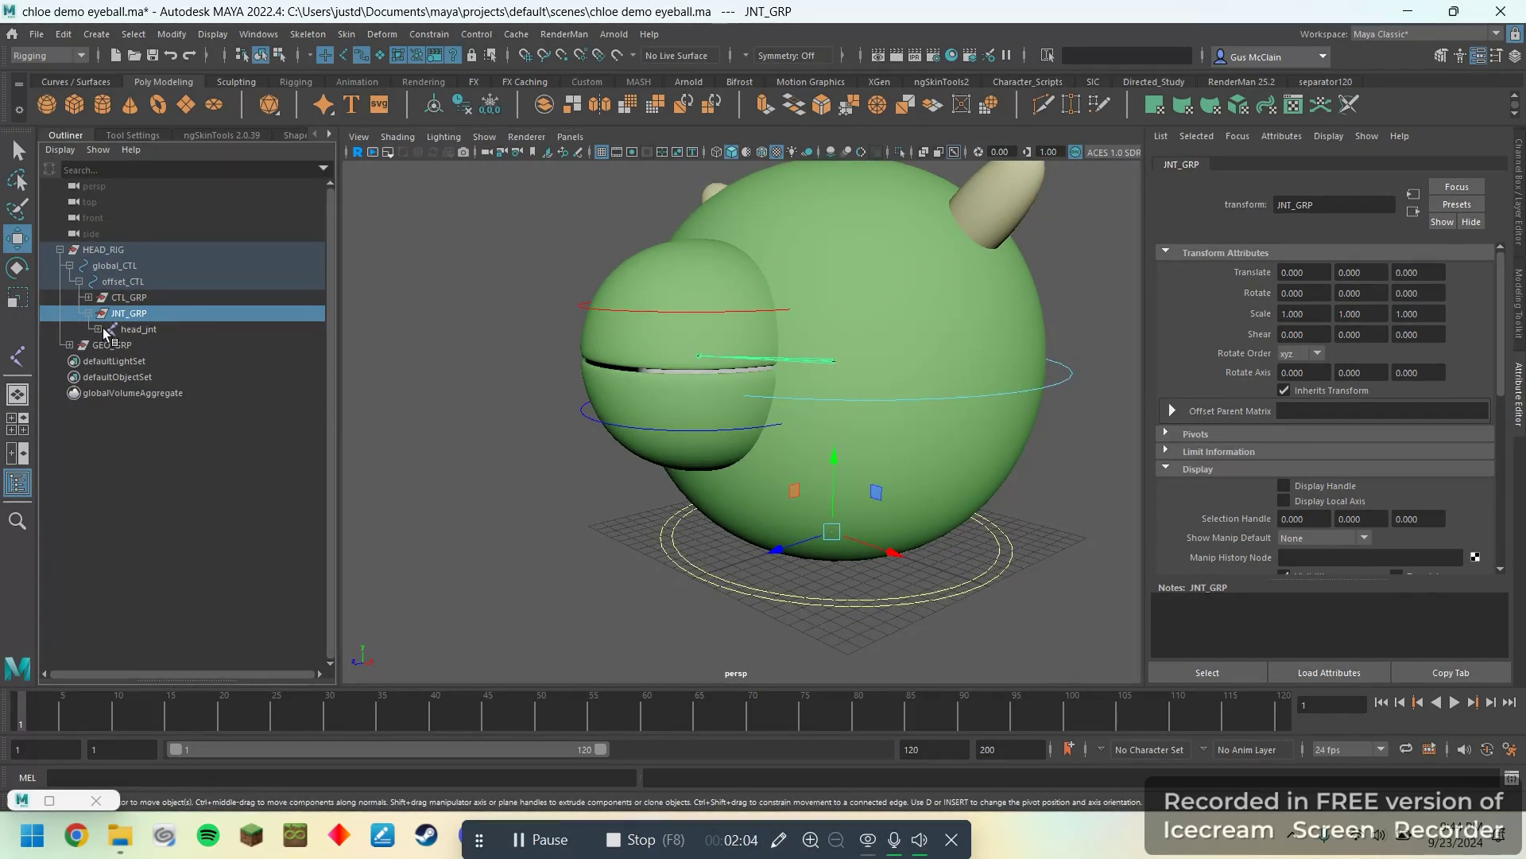
left_click(98, 328)
left_click(127, 329)
left_click(118, 346, "shift")
left_click(98, 329, "shift")
left_click(98, 329)
- Select head_jnt, eyeball_jnt, top_lid_jnt and bot_lid_jnt in turn to examine the joint hierarchy
left_click(197, 325)
left_click(183, 345)
mouse_move(655, 420)
left_mouse_down("alt")
mouse_move(638, 425)
mouse_move(672, 434)
left_mouse_up("alt")
left_click(165, 363)
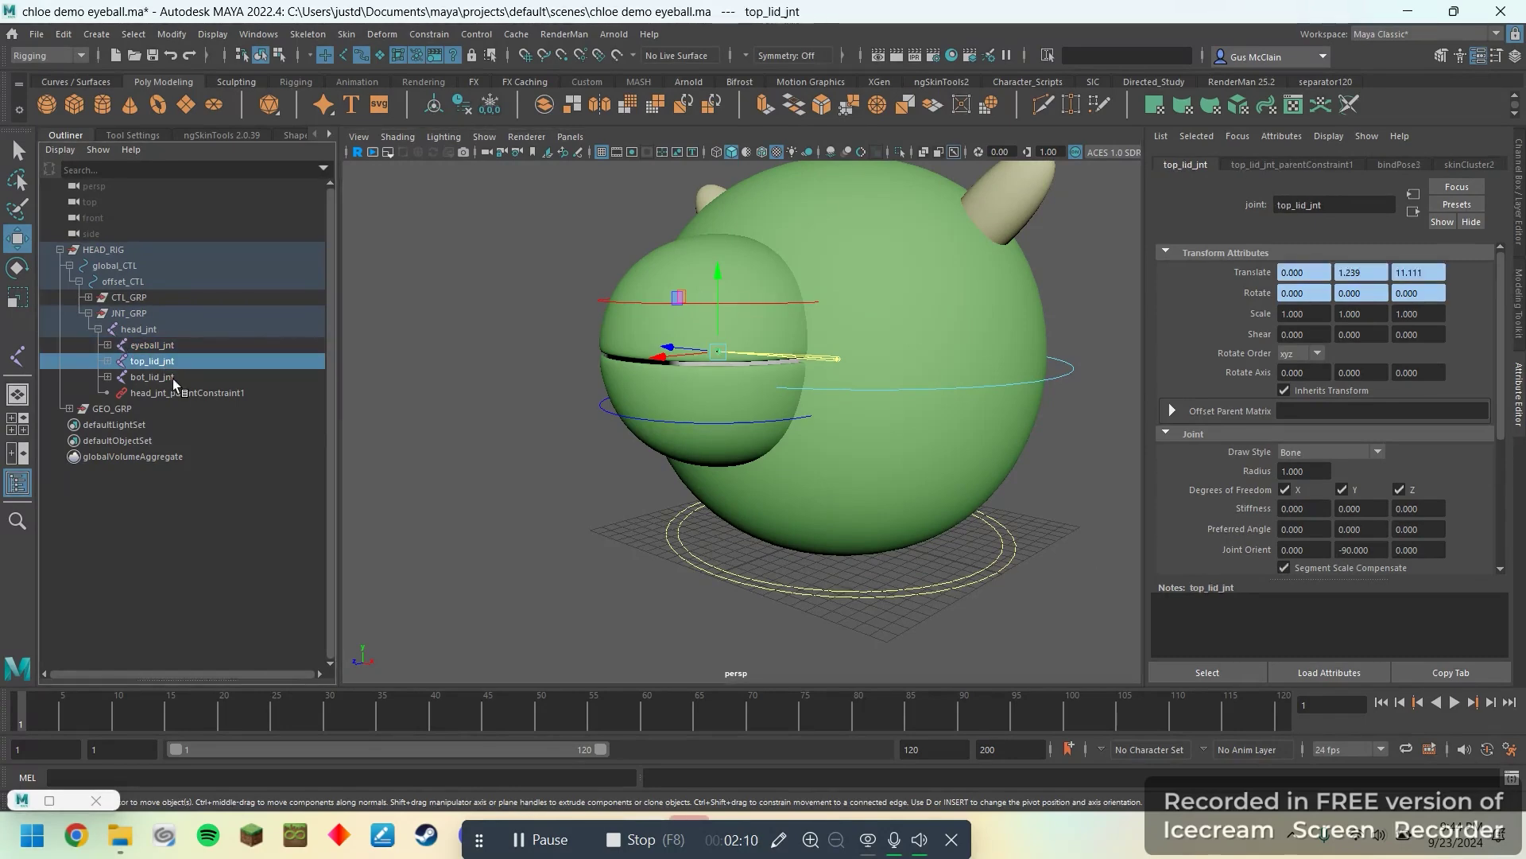
left_click(173, 379)
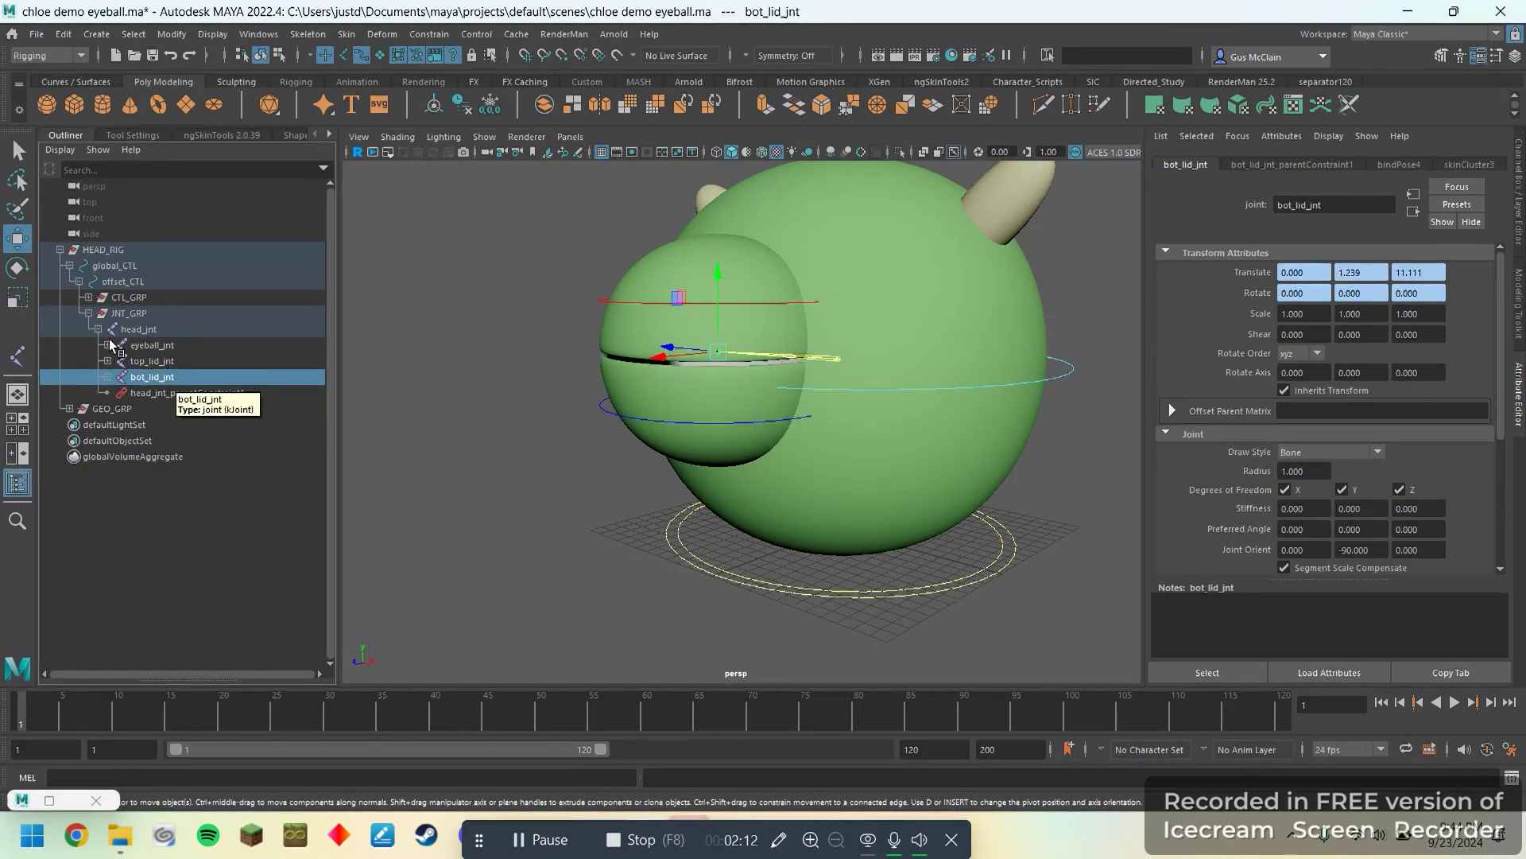
- Expand eyeball_jnt and display the attributes of its aim constraint
left_click(109, 345)
left_click(189, 364)
scroll(558, 426, "down", 3)
middle_click_drag(559, 426, 570, 427, "alt")
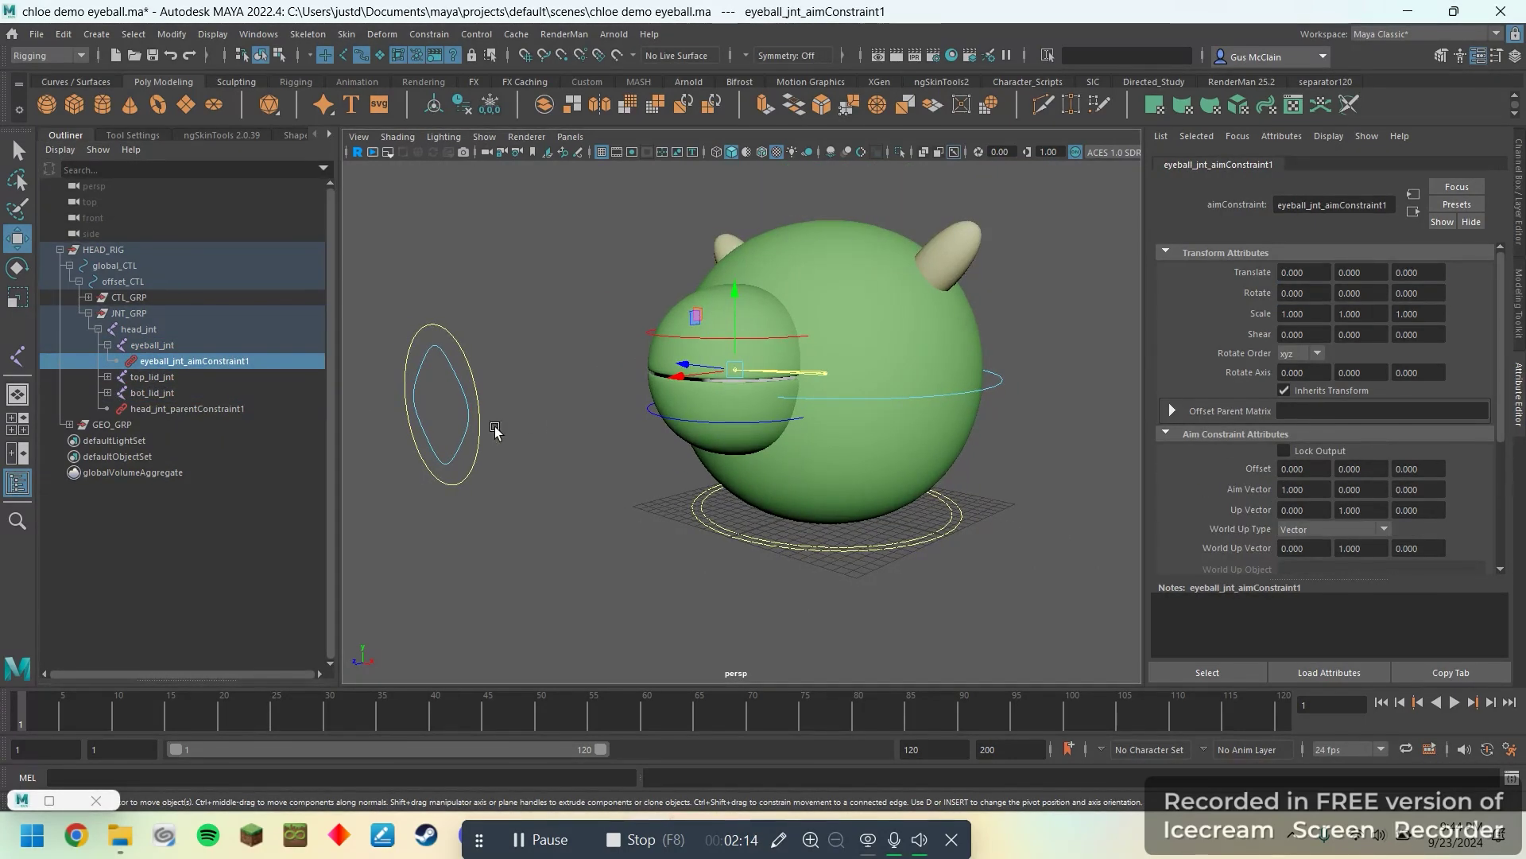
- Rotate top_lid_CTL upward to expose the eyeball
left_click(461, 441)
left_click(712, 340)
left_click(707, 337)
key("e")
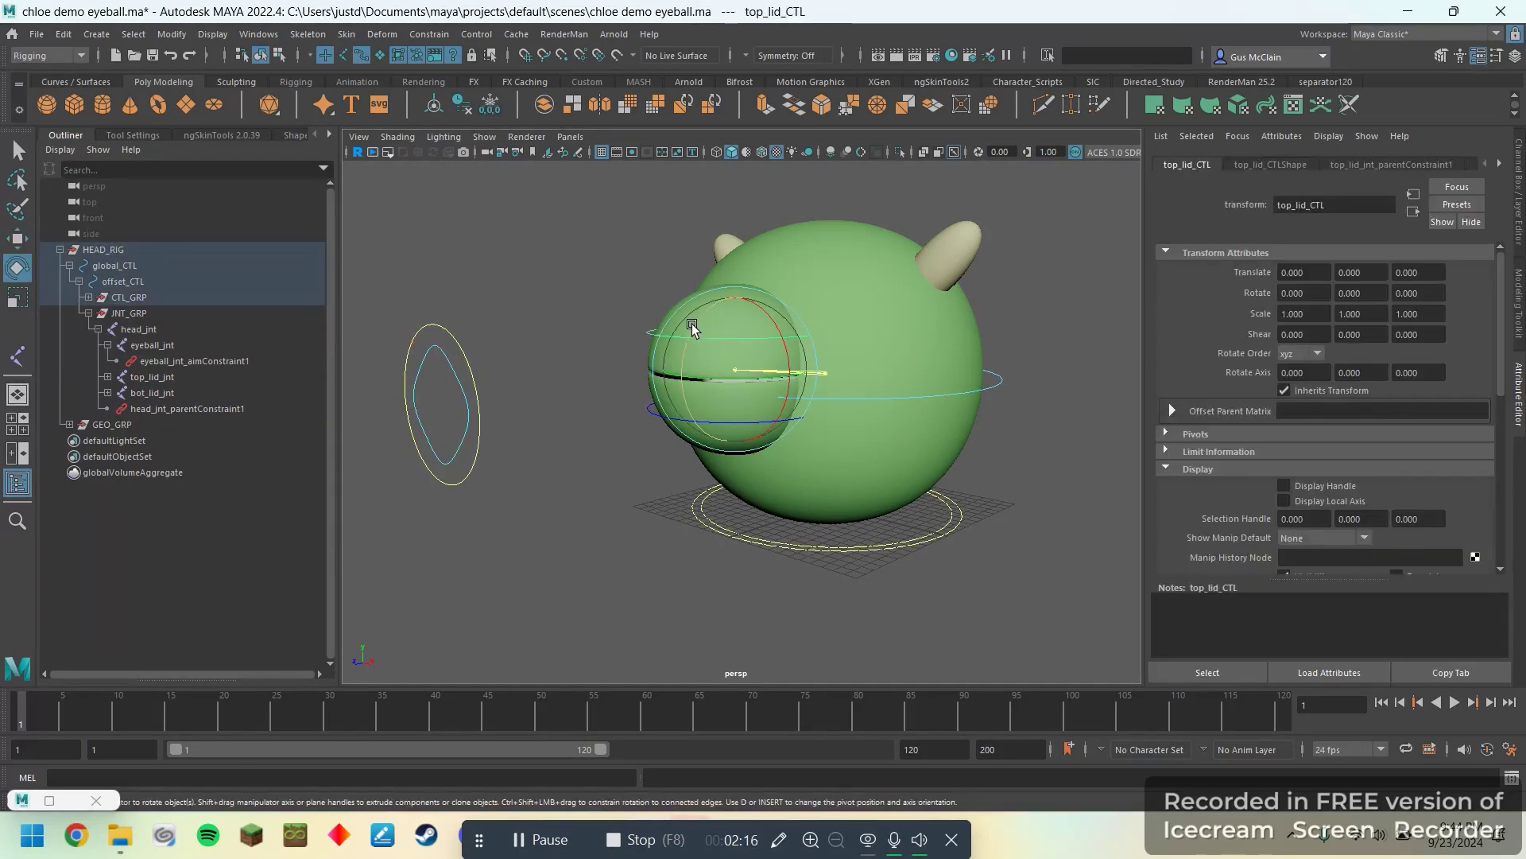
left_click_drag(691, 328, 711, 262)
- Try moving eye_aim_CTL to steer the eyeball, and undo both that move and the top lid rotation
left_click(459, 452)
key("w")
left_click_drag(415, 350, 550, 138)
key("ctrl+z")
key("ctrl+z")
key("ctrl+z")
key("ctrl+z")
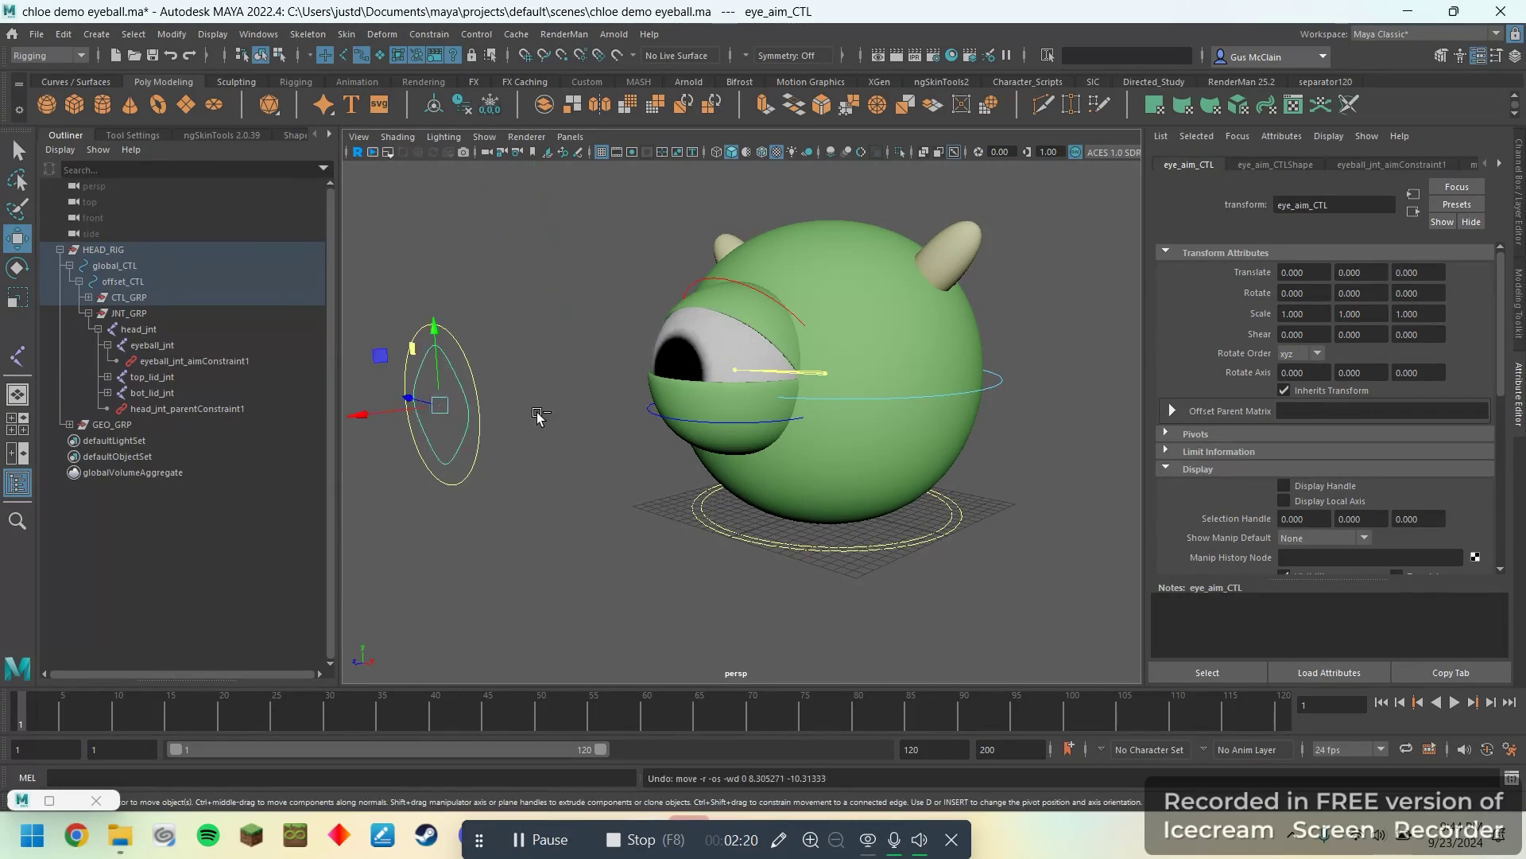
- Clear the selection and expand top_lid_jnt and bot_lid_jnt to show their parent constraints
left_click(624, 544)
left_click(107, 376)
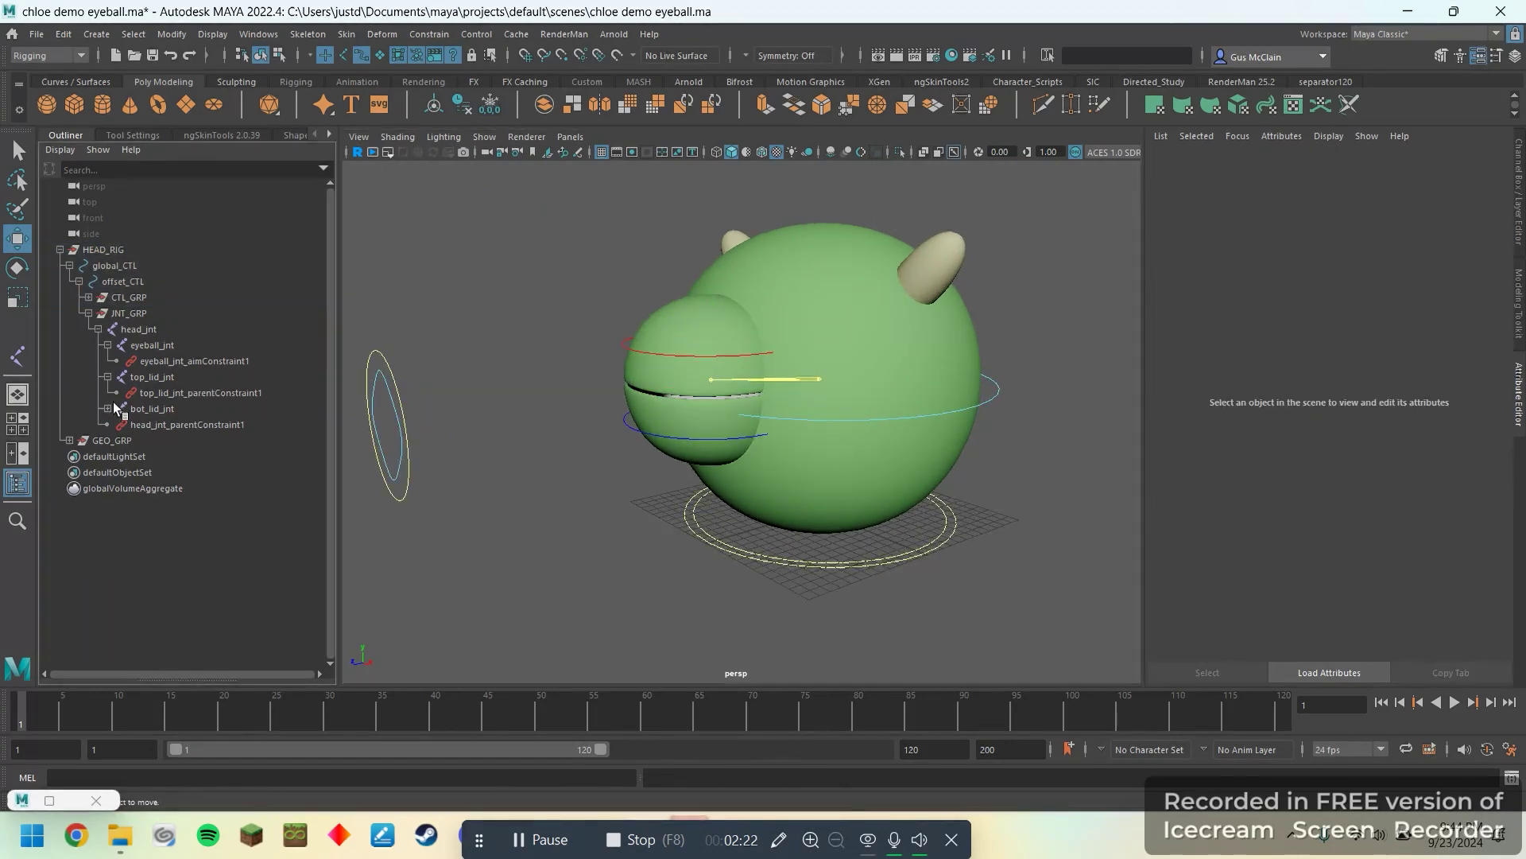
left_click(107, 408)
left_click_drag(698, 380, 651, 372, "alt")
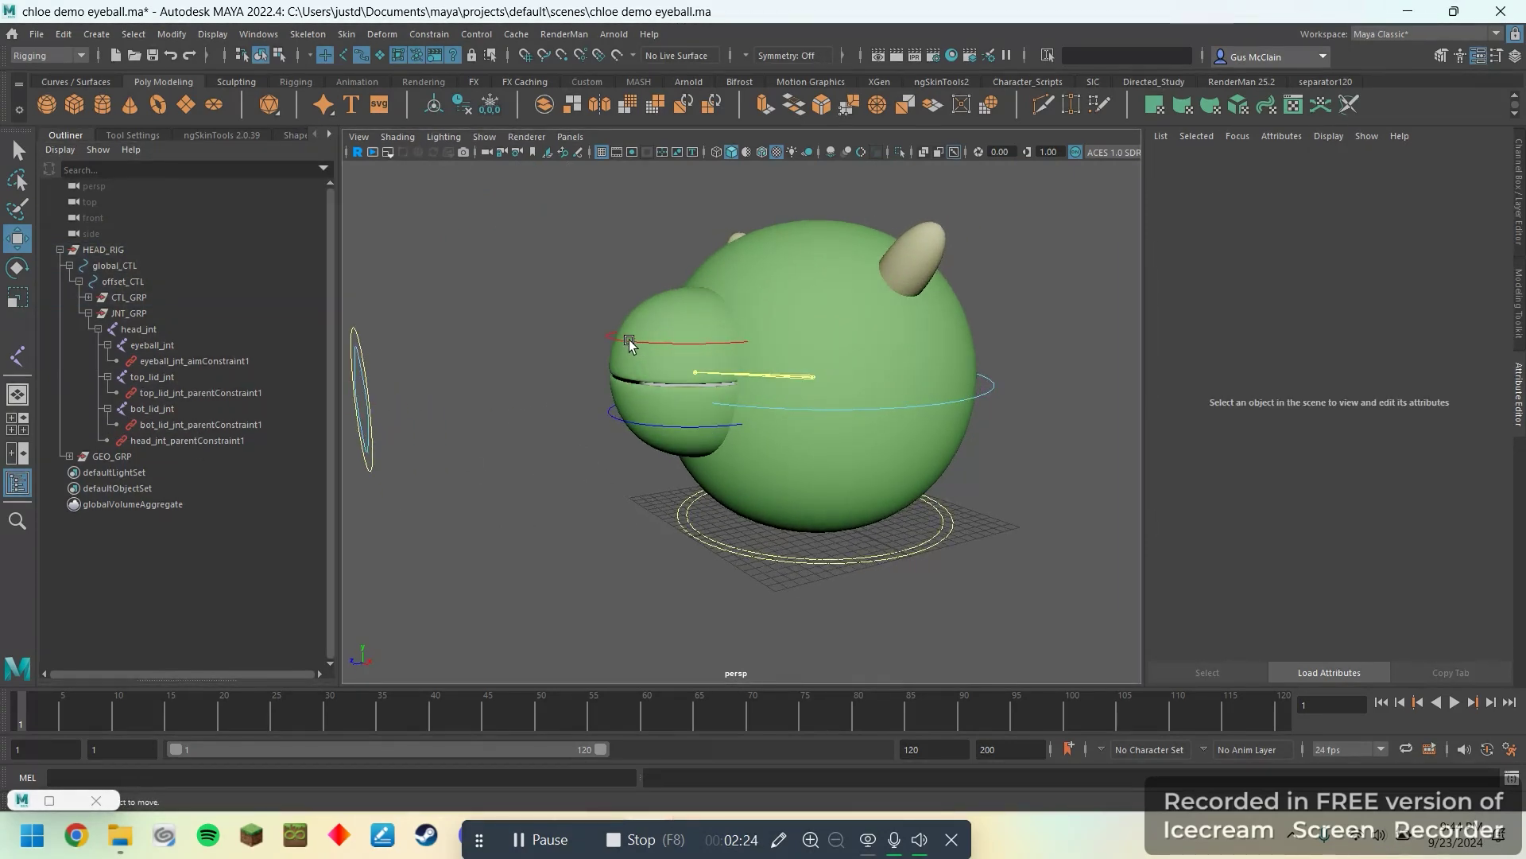
- Try rotating top_lid_CTL to test the upper eyelid's motion, and undo the rotation
left_click(629, 343)
scroll(680, 357, "up", 3)
scroll(683, 362, "up", 5)
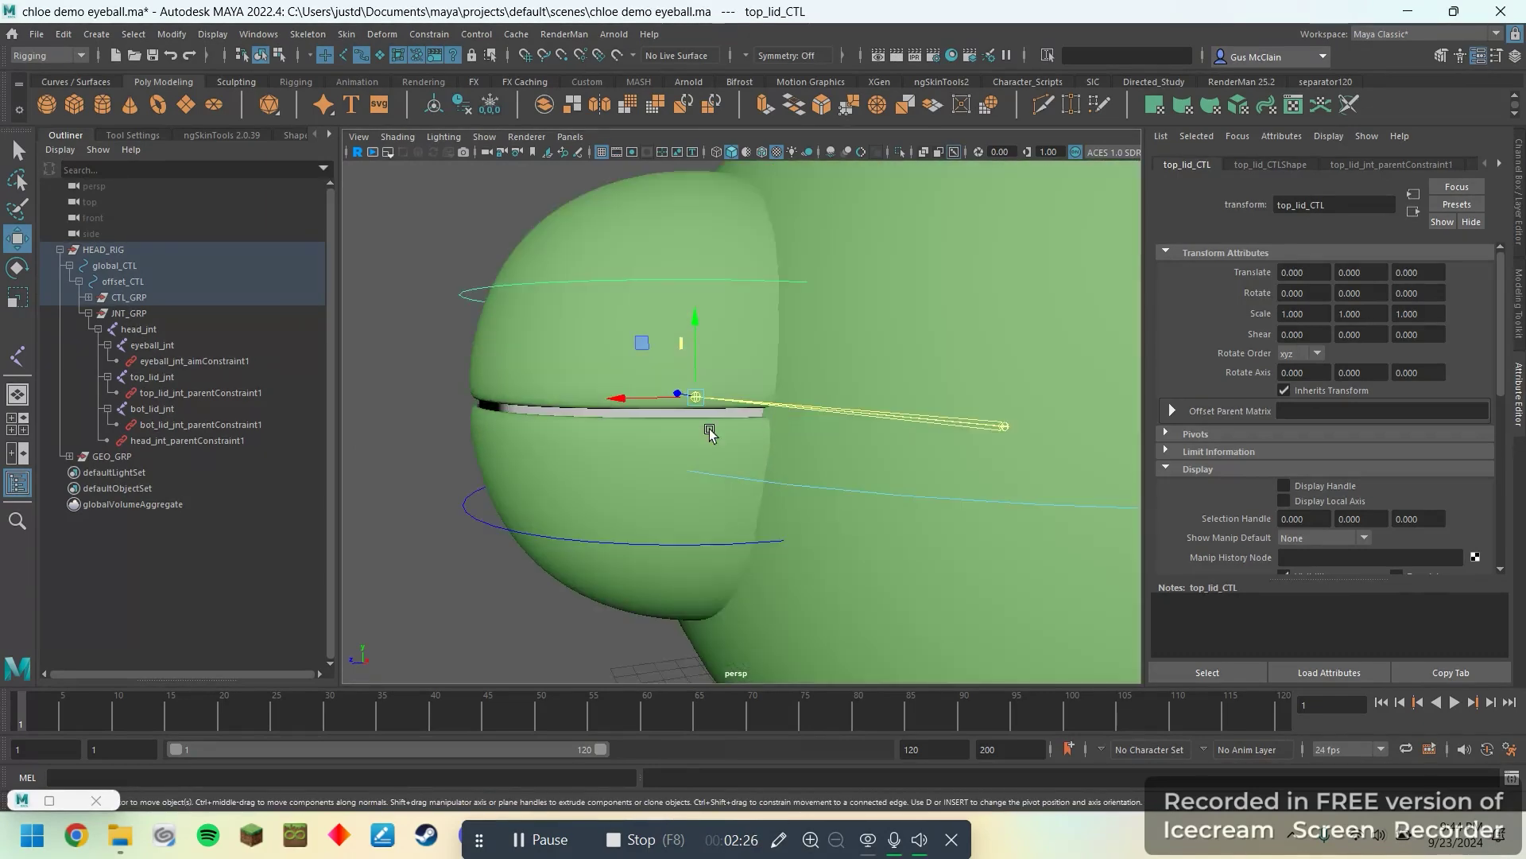
left_click_drag(736, 461, 722, 460, "alt")
left_click_drag(696, 358, 808, 409, "alt")
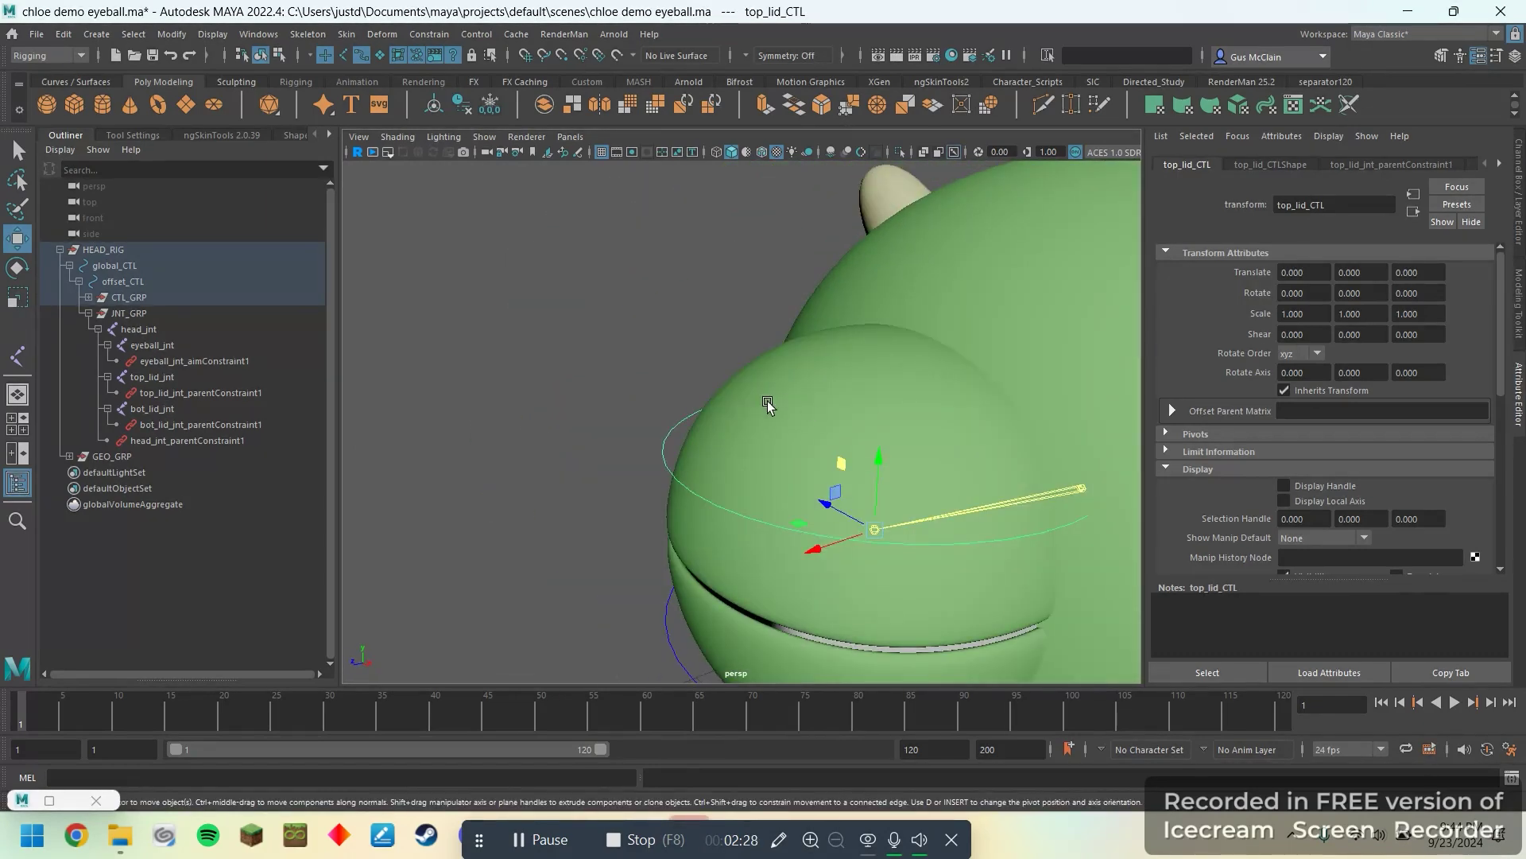
left_click_drag(954, 461, 761, 402, "alt")
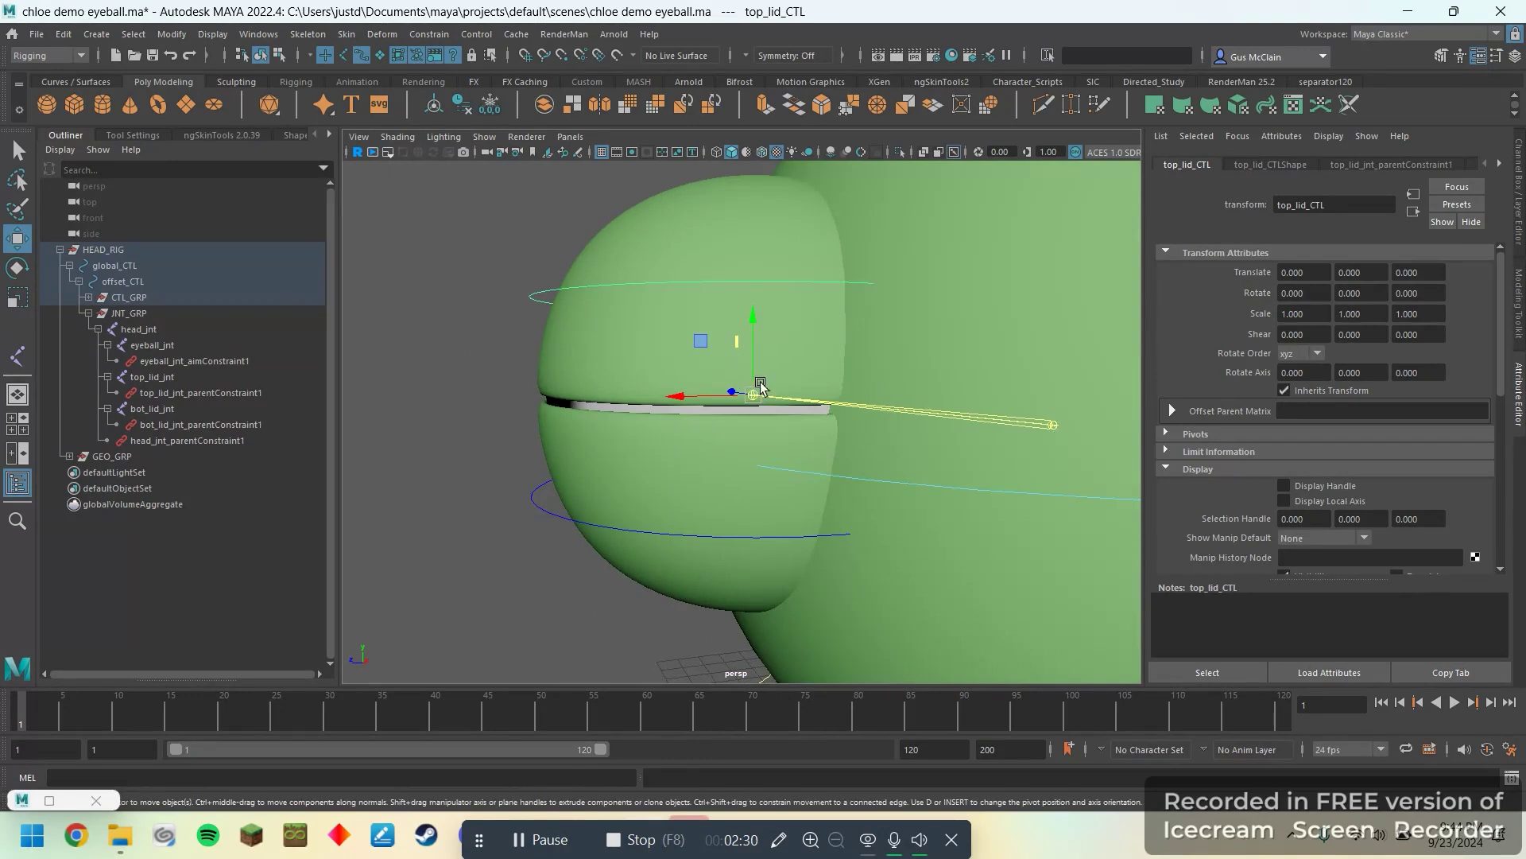
key("e")
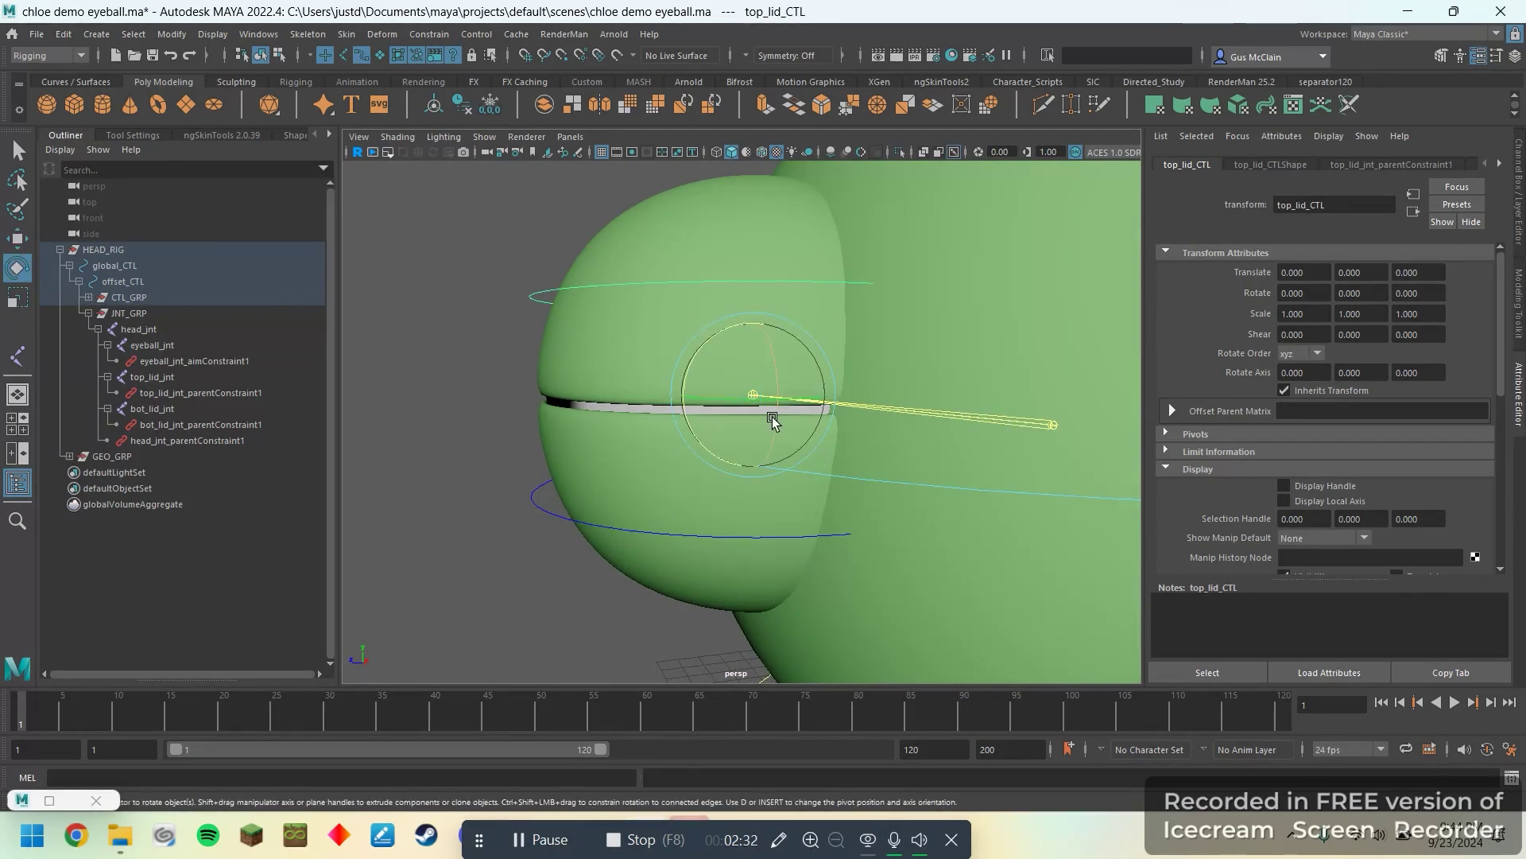
left_click_drag(739, 397, 778, 386)
key("ctrl+z")
- Test bot_lid_CTL for the lower eyelid and undo the change to it
scroll(633, 365, "down", 3)
left_click_drag(634, 367, 685, 422, "alt")
left_click(659, 491)
key("ctrl+z")
scroll(613, 468, "down", 5)
left_click_drag(614, 467, 683, 489, "alt")
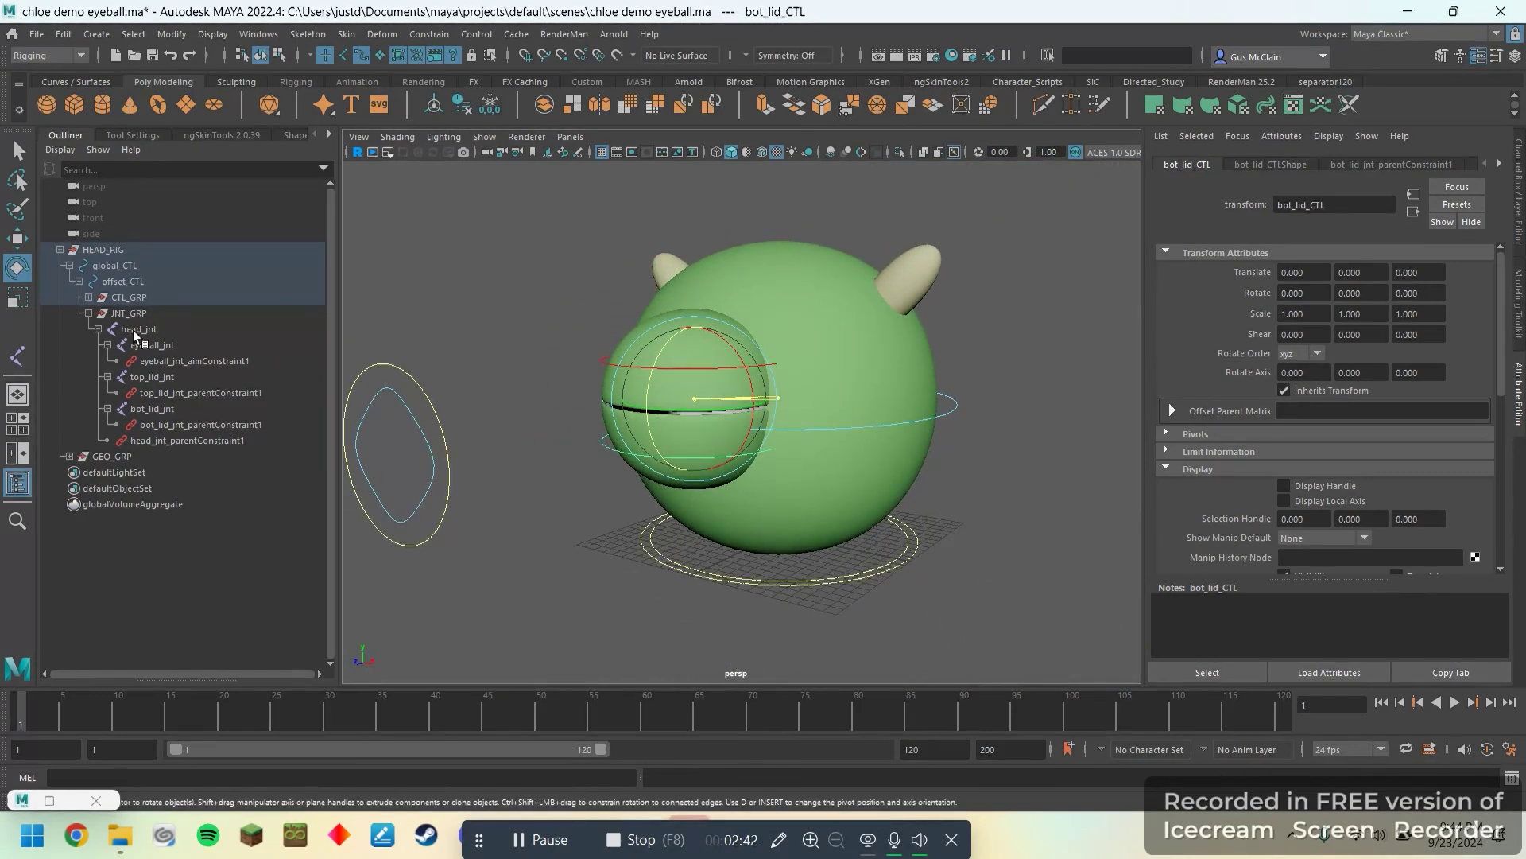
- Expand CTL_GRP and head_OFFS and select head_CTL to review the hierarchy of lid and eye controls
left_click(88, 297)
left_click(98, 314)
left_click(150, 328)
left_click_drag(830, 391, 793, 383, "alt")
key("q")
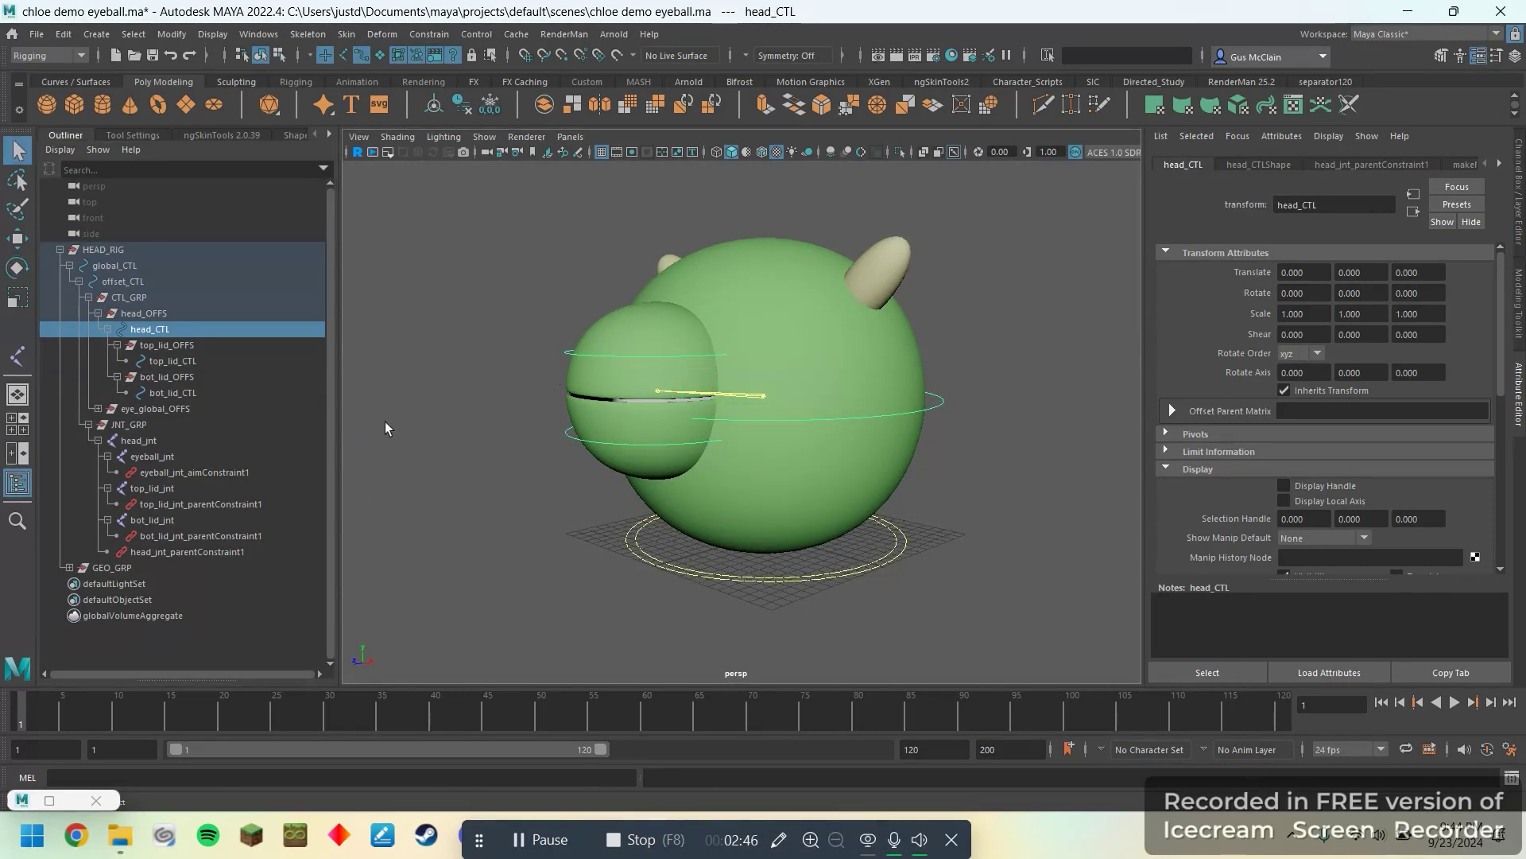
scroll(704, 381, "down", 3)
scroll(670, 549, "up", 2)
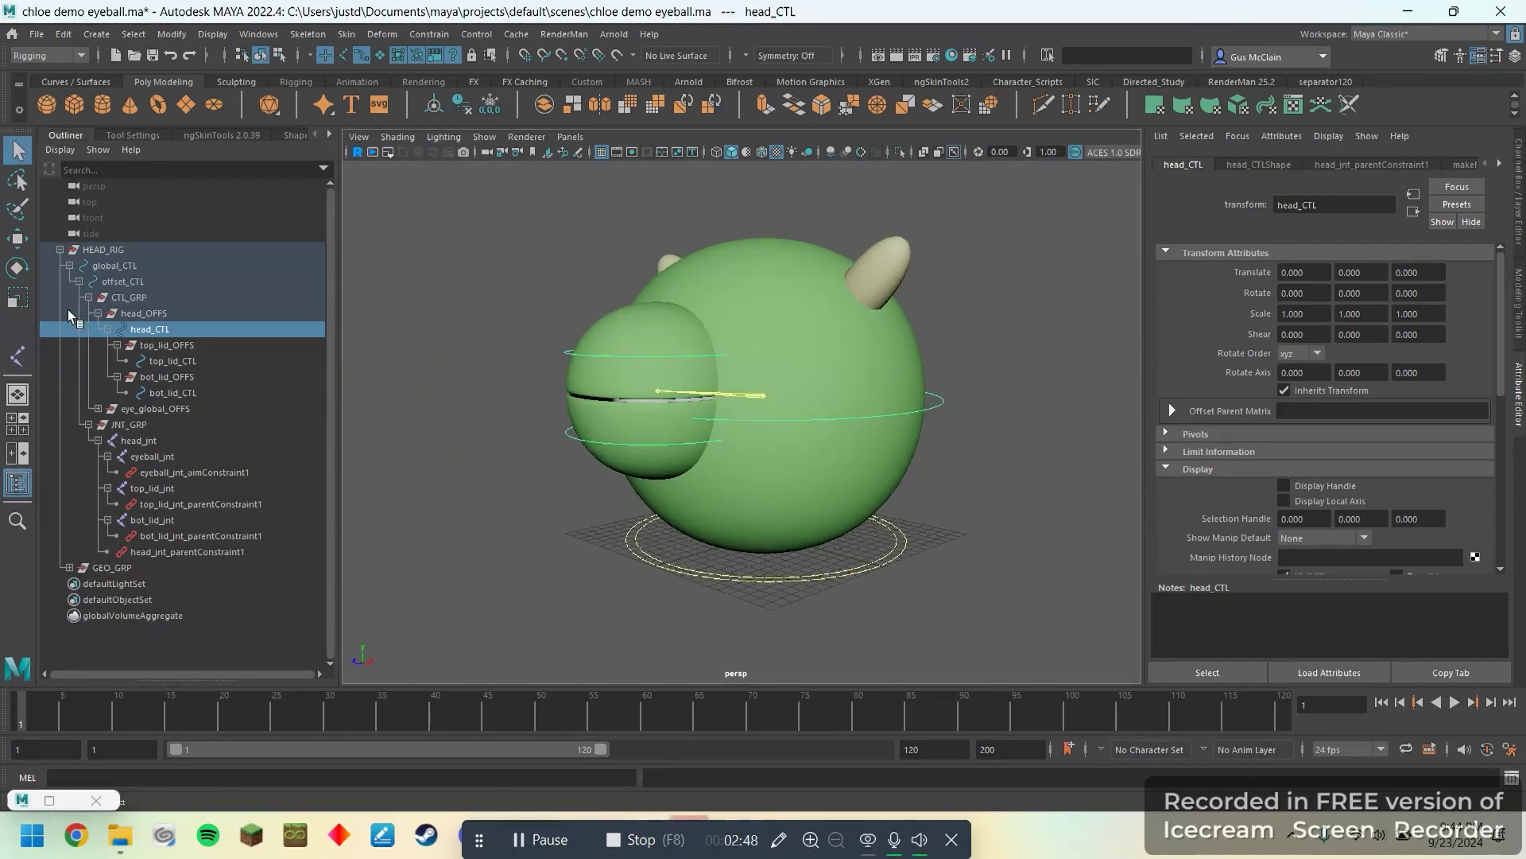
- Collapse the HEAD_RIG hierarchy and clear the selection
left_click(61, 249)
left_click(522, 490)
middle_click_drag(787, 501, 838, 469, "alt")
left_click_drag(838, 469, 921, 380, "alt")
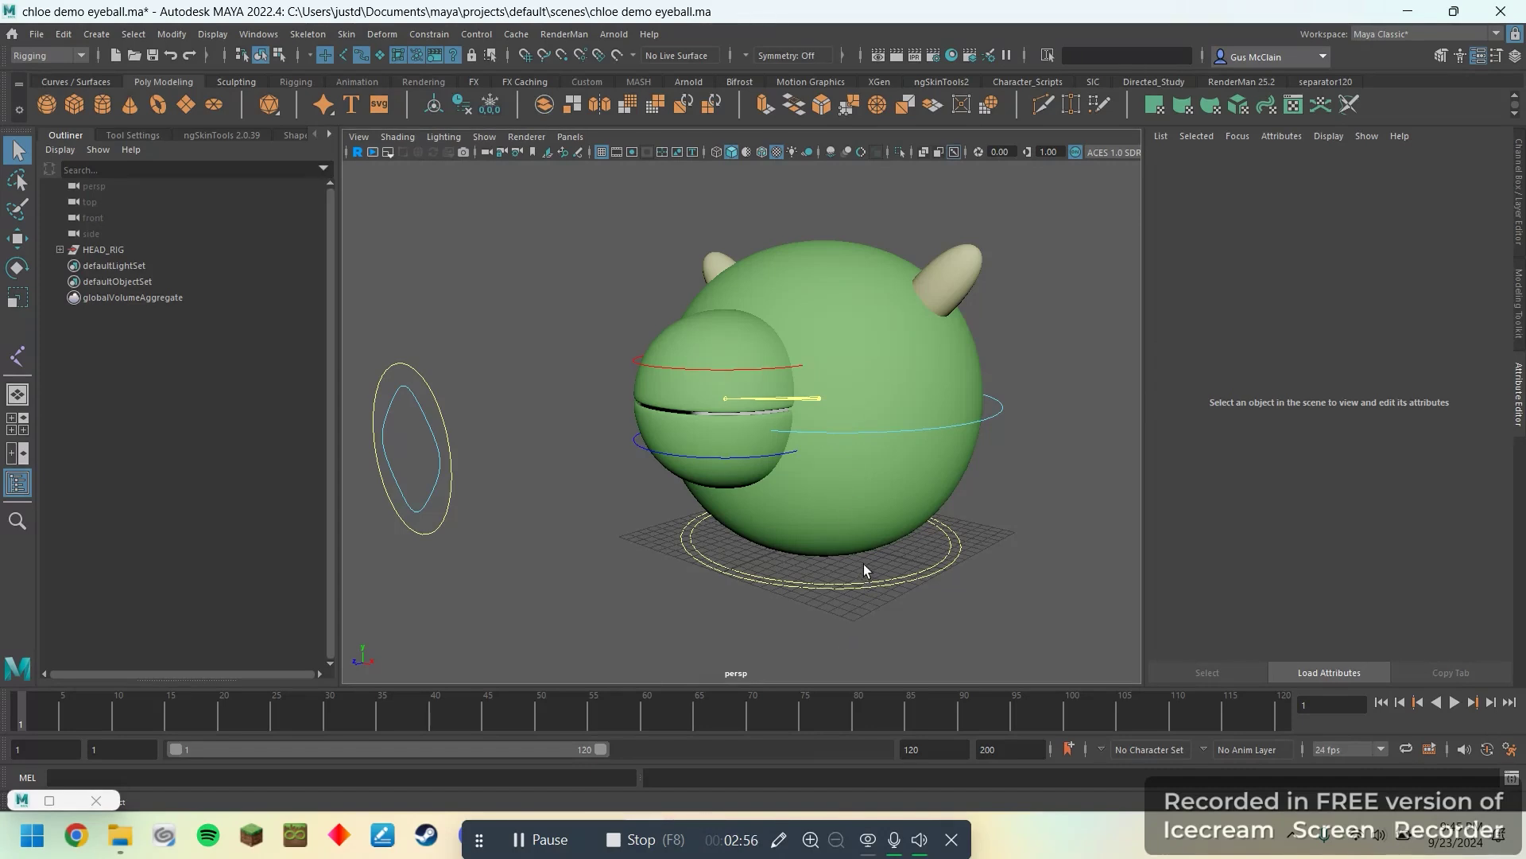
left_click(636, 839)
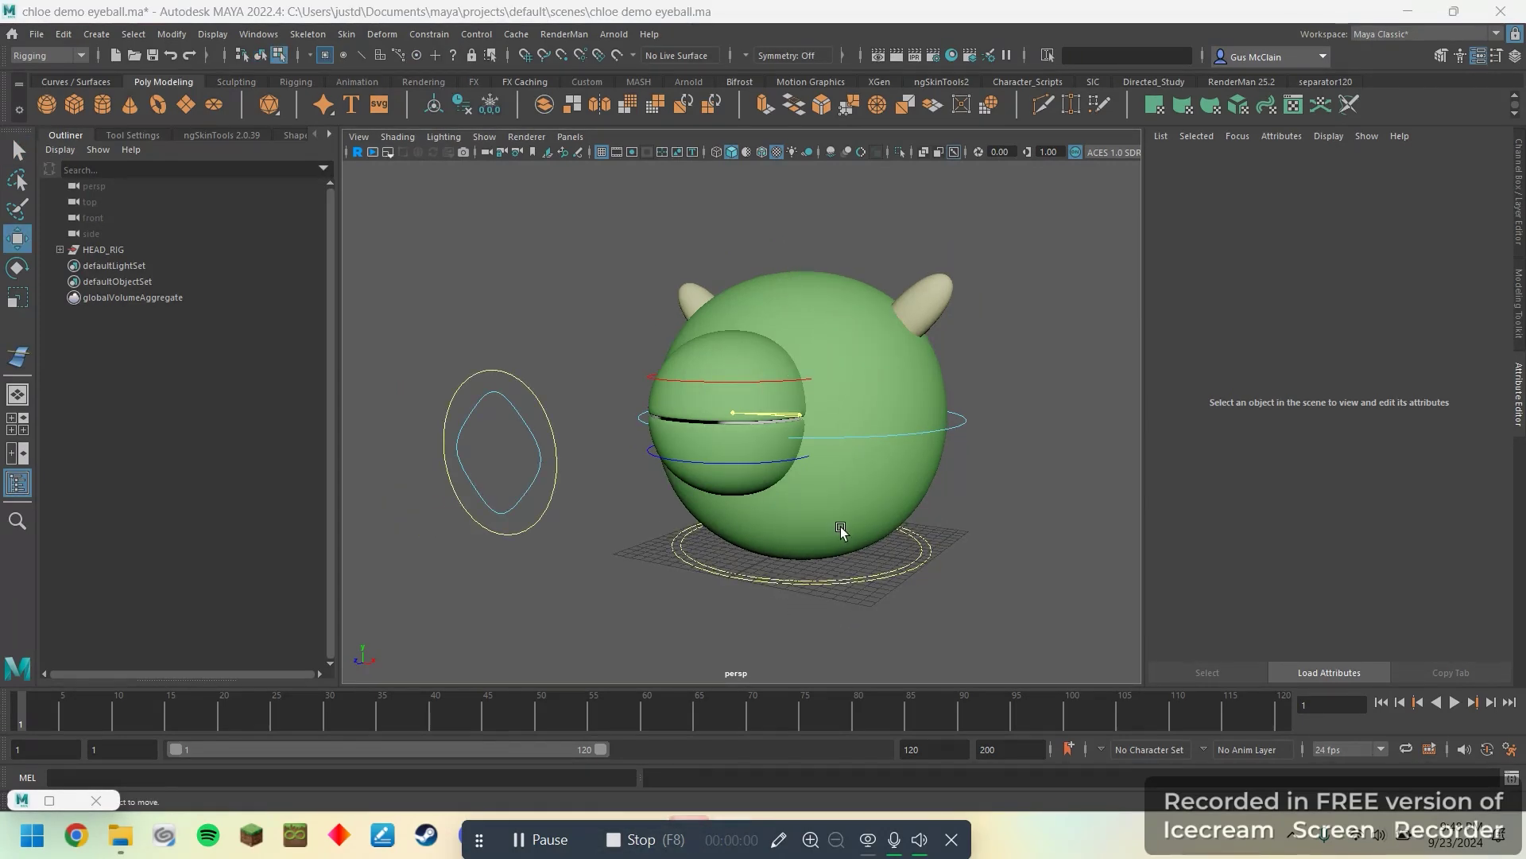
middle_click_drag(841, 528, 860, 512, "alt")
left_click_drag(860, 513, 844, 515, "alt")
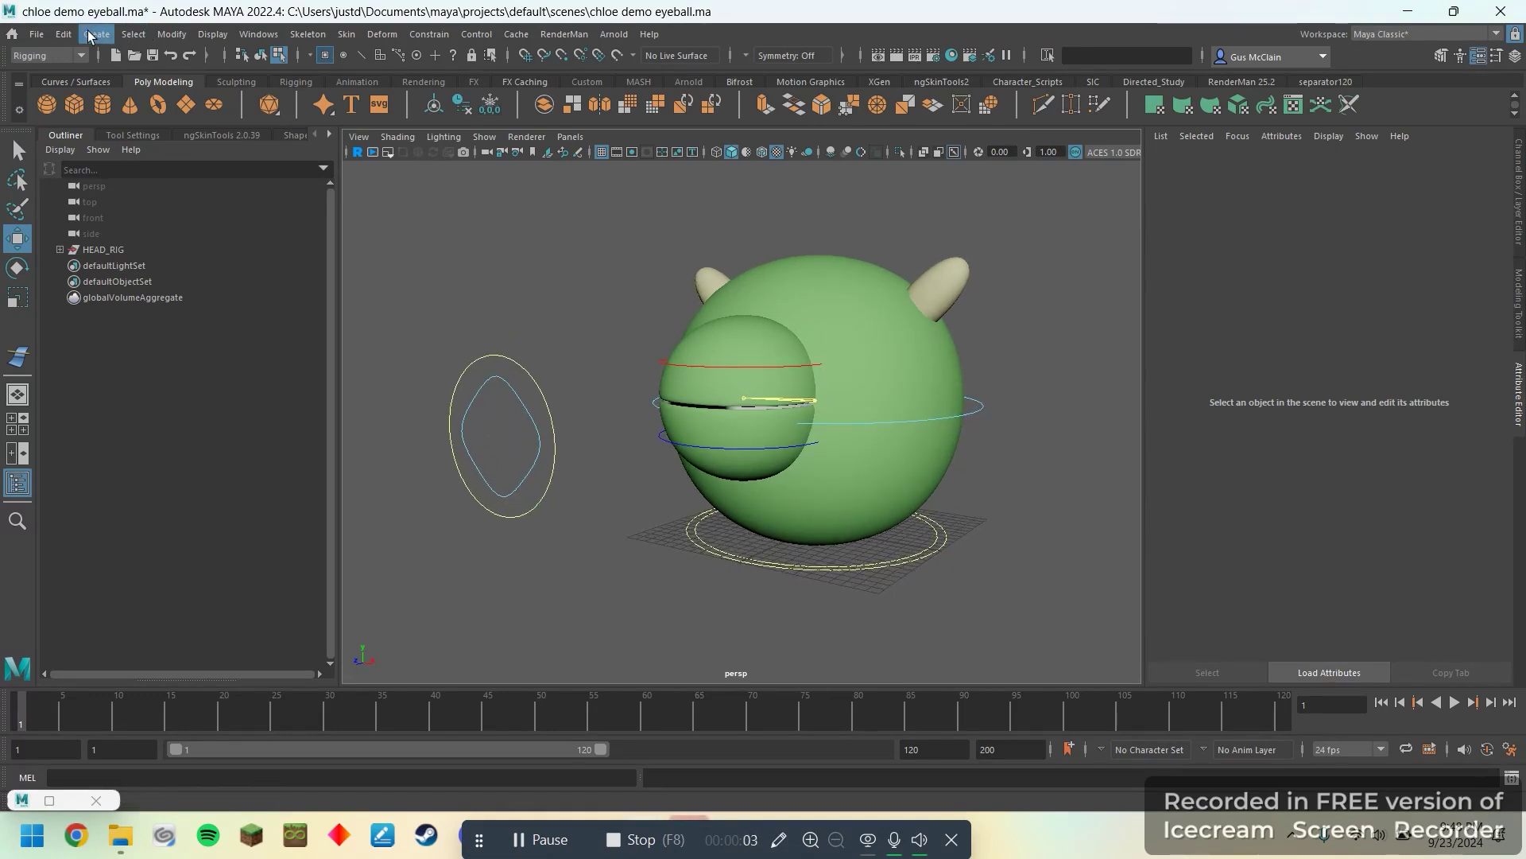
- Create a NURBS circle at the origin, isolate it and frame it in the perspective view
left_click(94, 35)
mouse_move(145, 79)
left_click(363, 175)
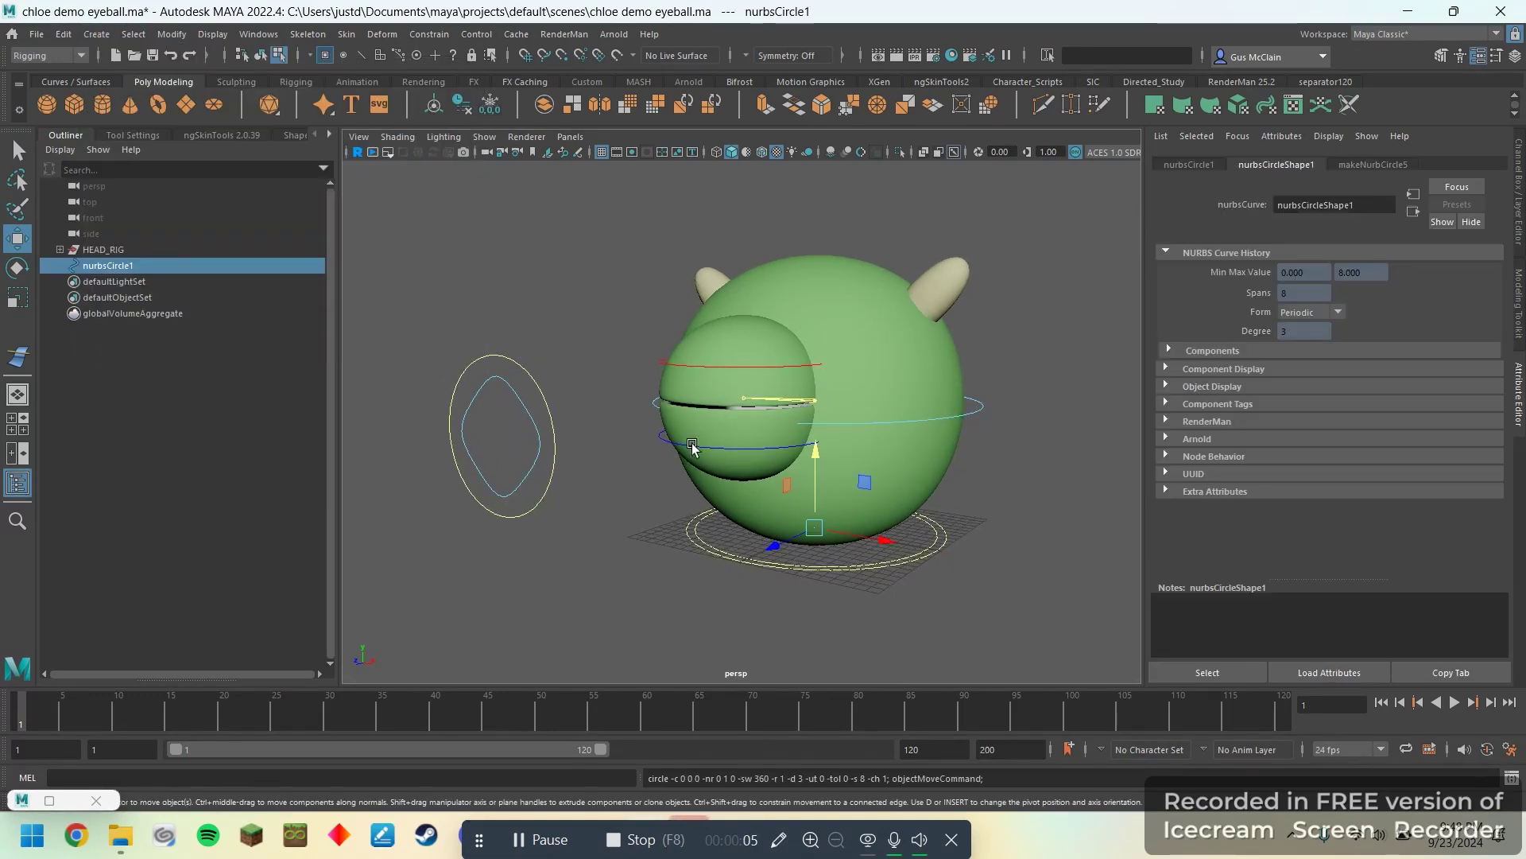
key("ctrl+1")
key("f")
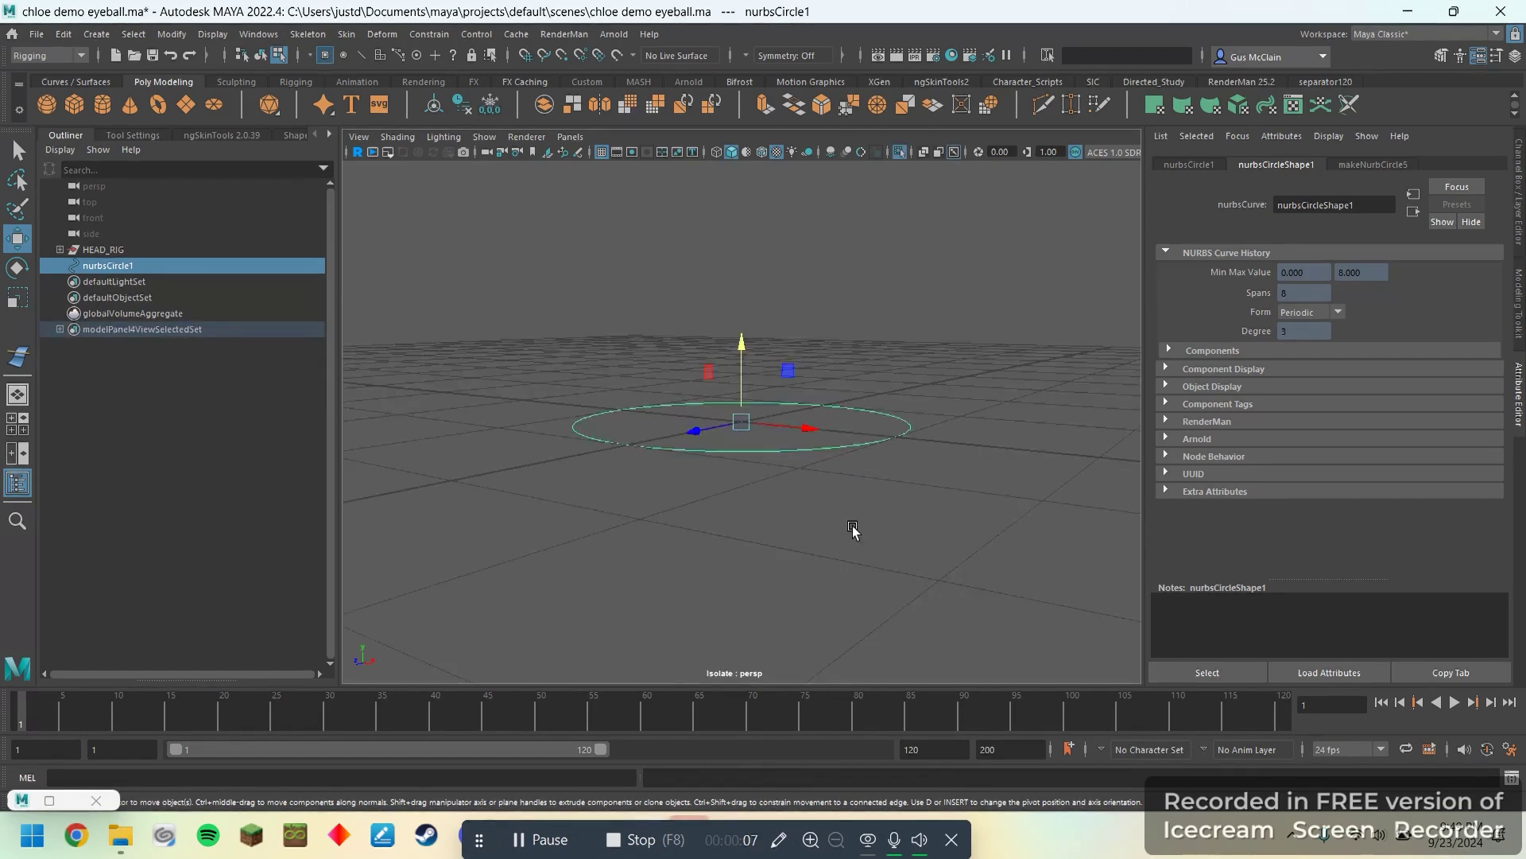
left_click_drag(770, 391, 763, 453, "alt")
middle_click_drag(762, 438, 770, 463, "alt")
left_click_drag(770, 464, 756, 439, "alt")
right_click_drag(756, 440, 872, 497, "alt")
left_click_drag(795, 568, 791, 488, "alt")
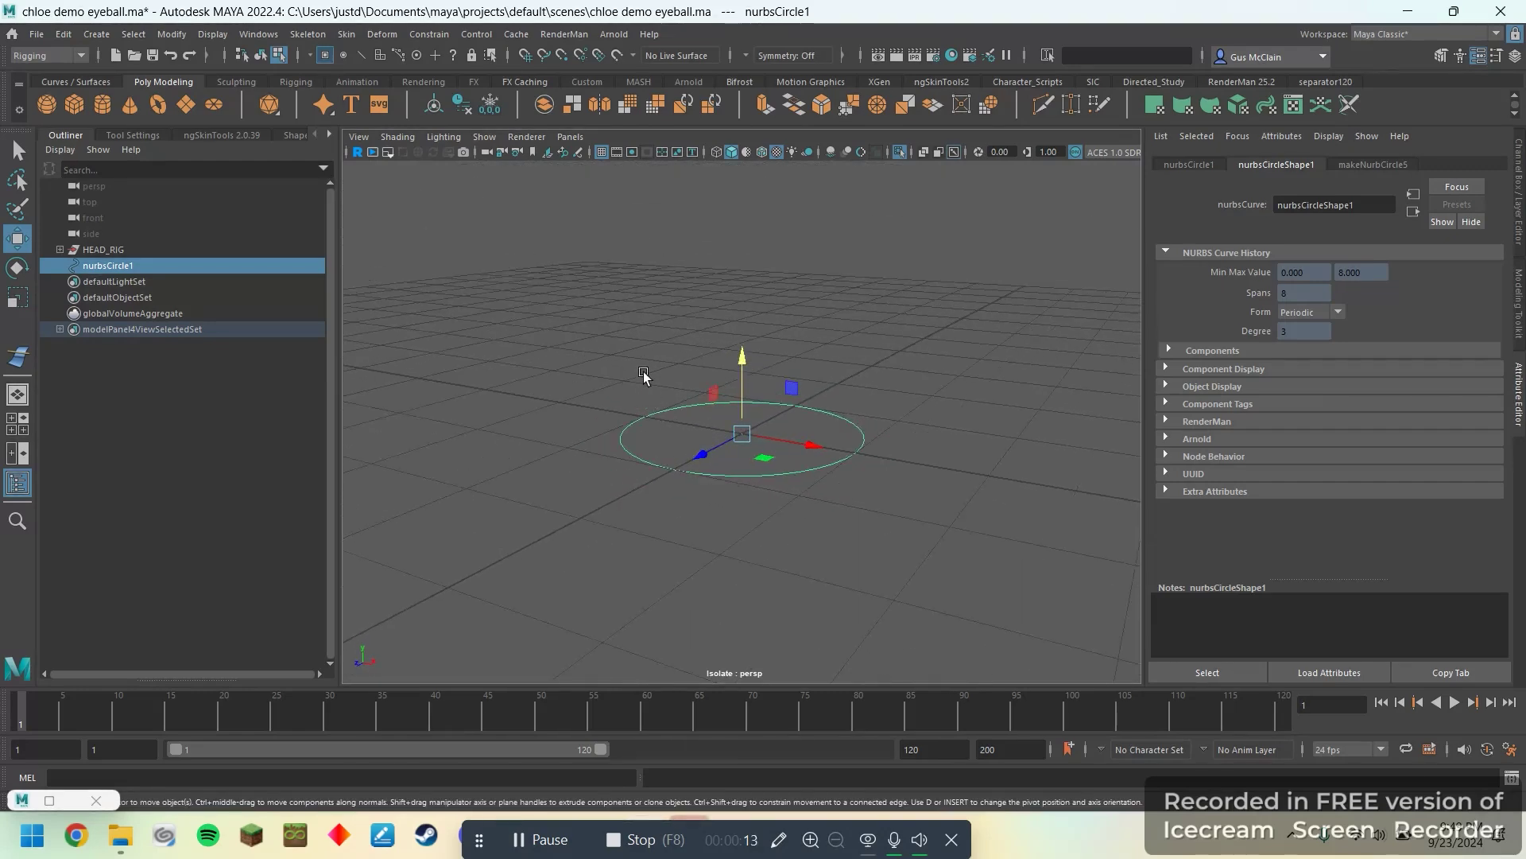
- Try pulling two opposite control vertices of the circle upward, and undo the moves
left_click(279, 55)
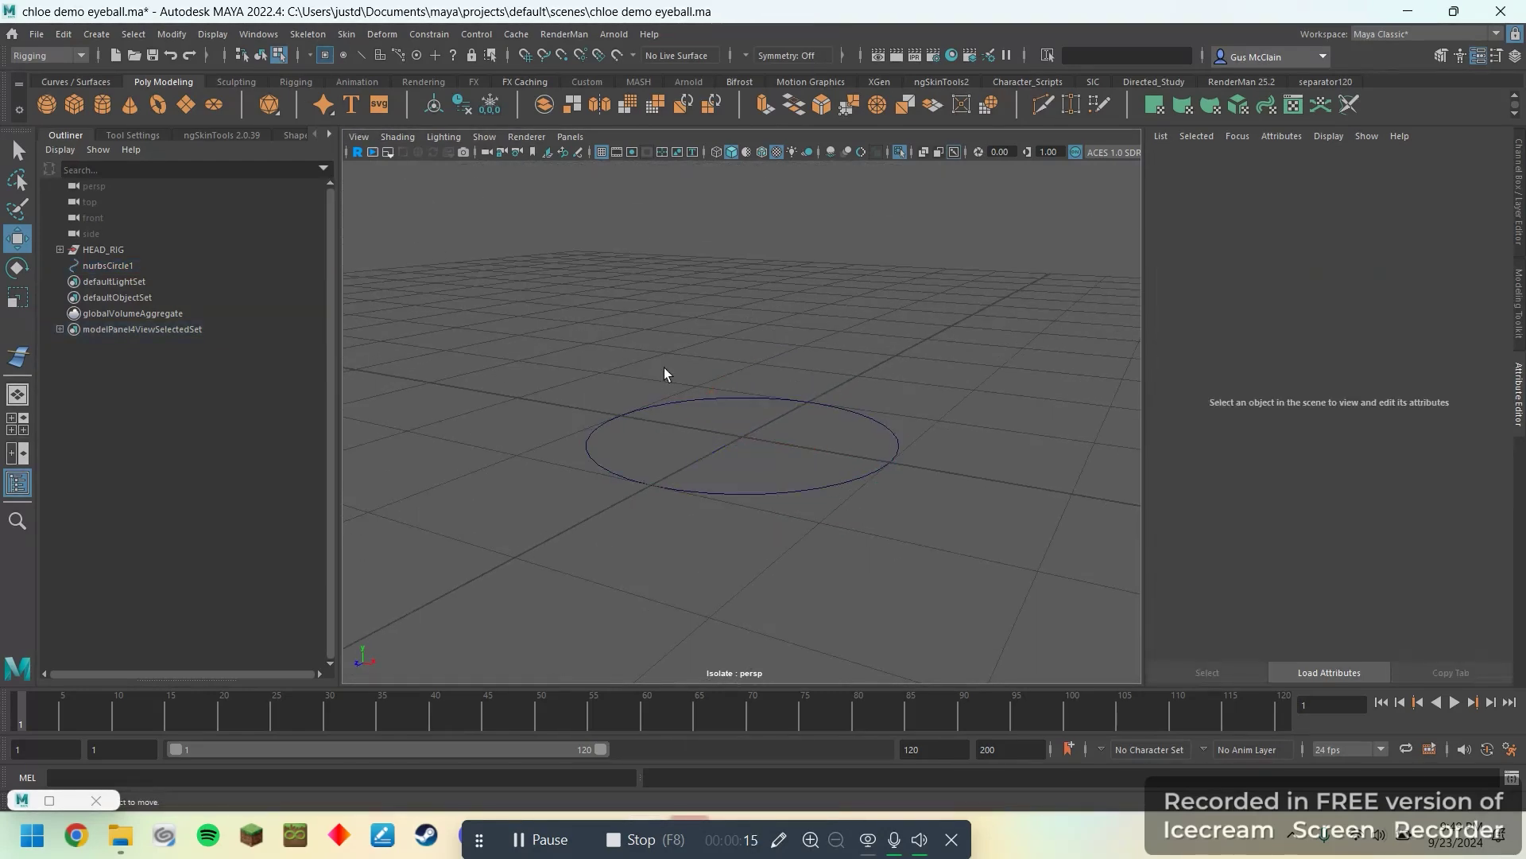
left_click(610, 415)
left_click_drag(605, 373, 584, 187)
left_click(920, 452)
left_click_drag(922, 421, 928, 326)
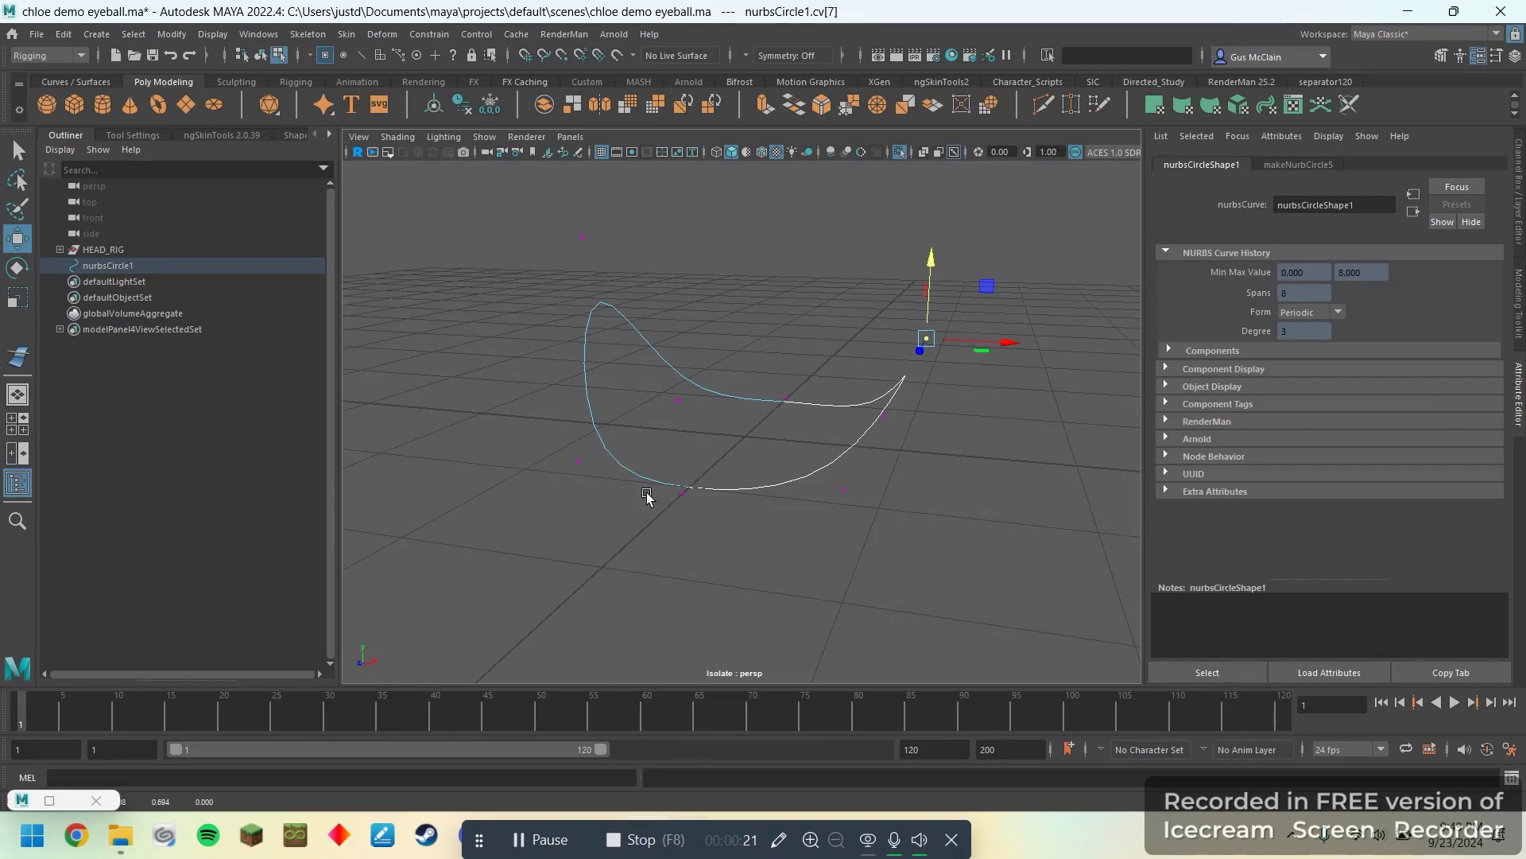
key("ctrl+z")
key("ctrl+z")
key("ctrl+z")
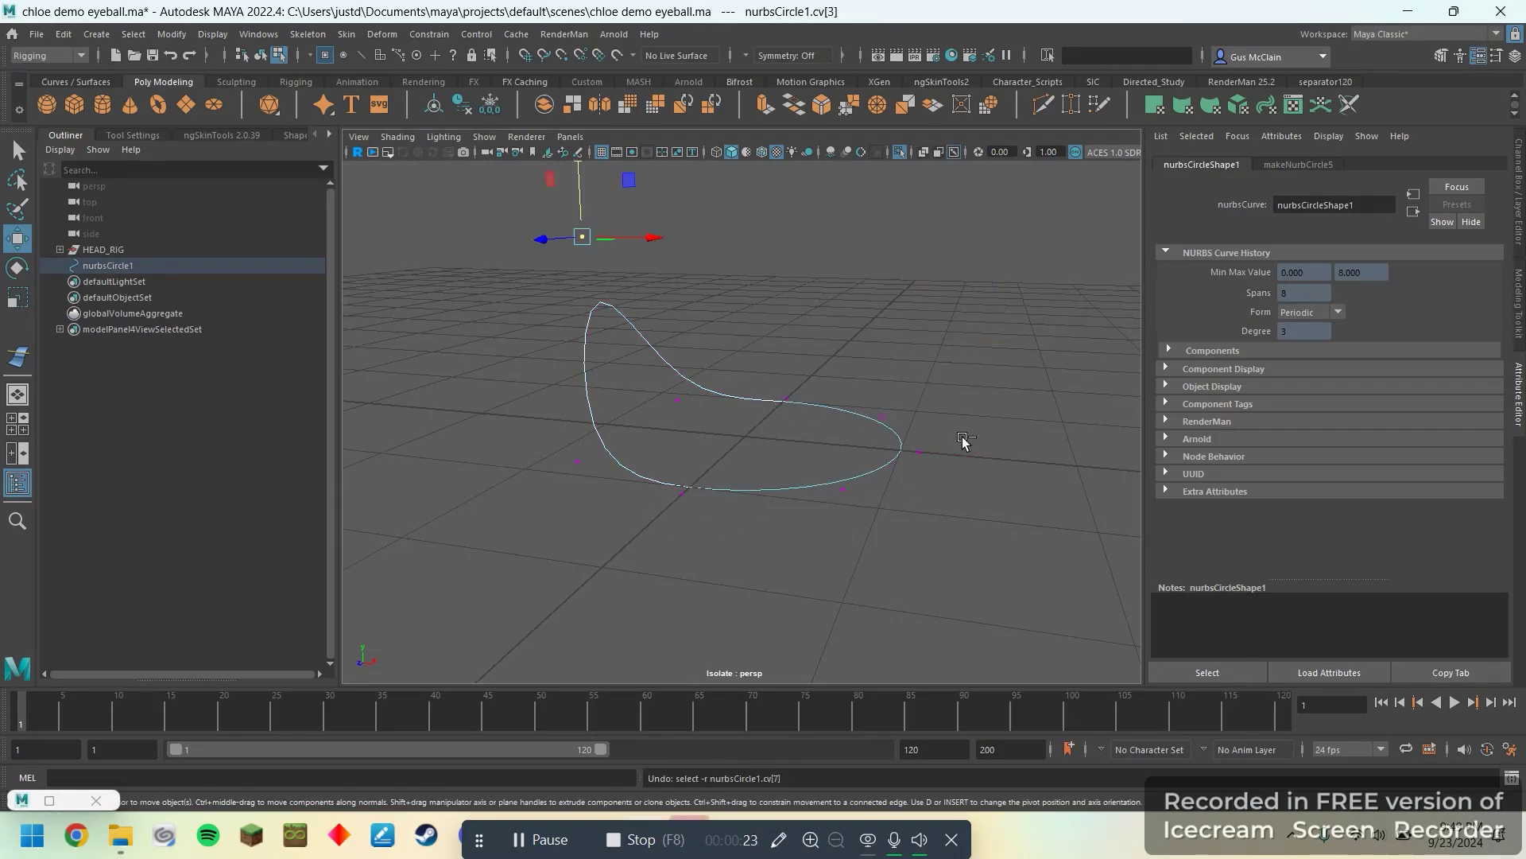
- Return the circle to object selection and exit isolation so the whole head rig is shown
key("F8")
key("f")
scroll(846, 447, "down", 1)
key("ctrl+1")
scroll(858, 493, "down", 5)
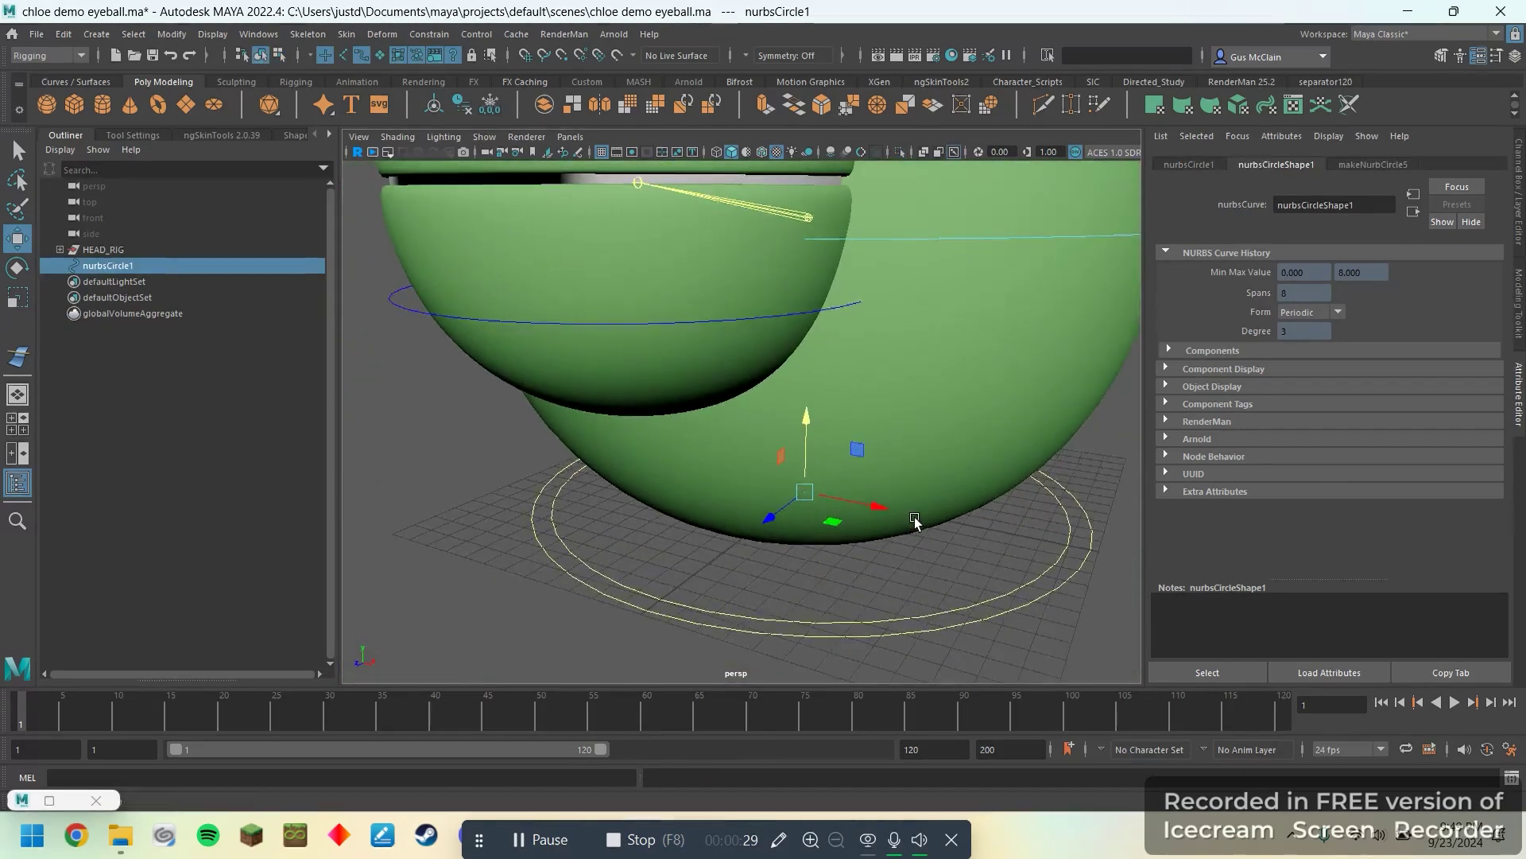
left_click_drag(760, 503, 690, 444, "alt")
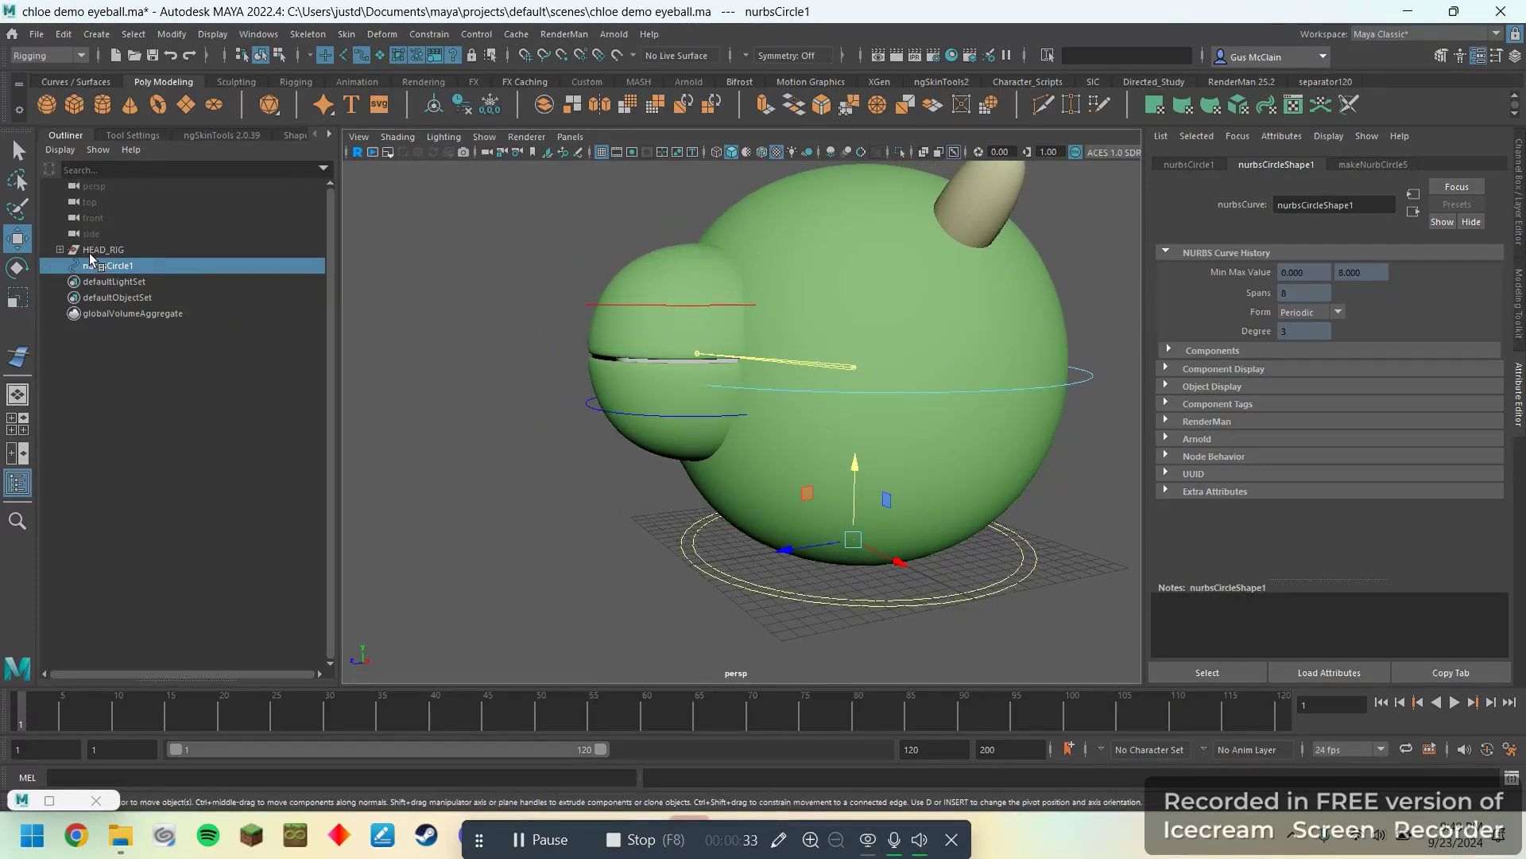
- Rename the NURBS circle as top_wire_crv
double_click(119, 265)
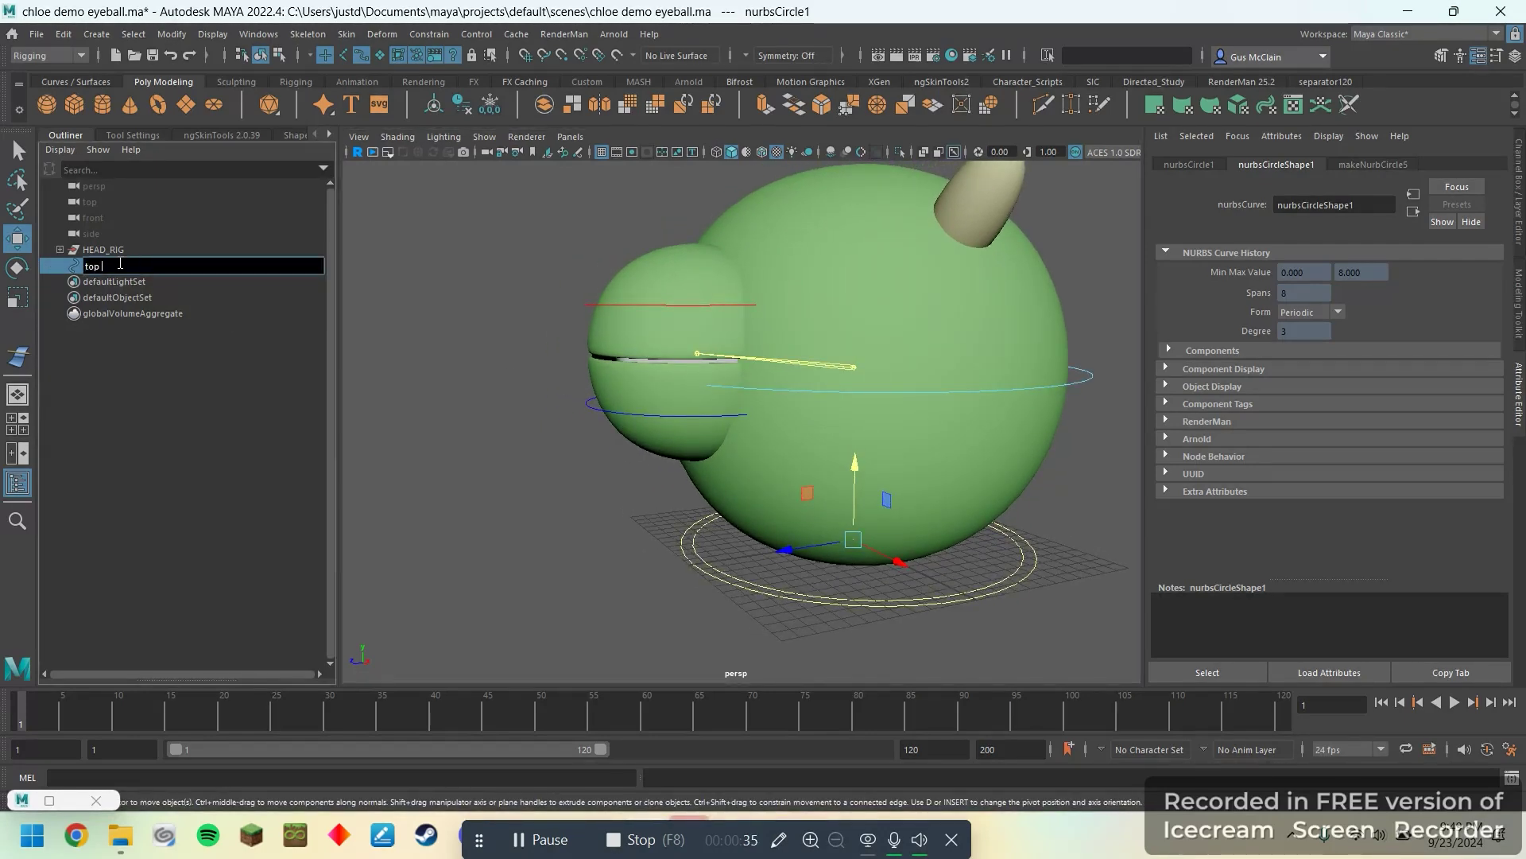
type("top_wire_crv")
key("Return")
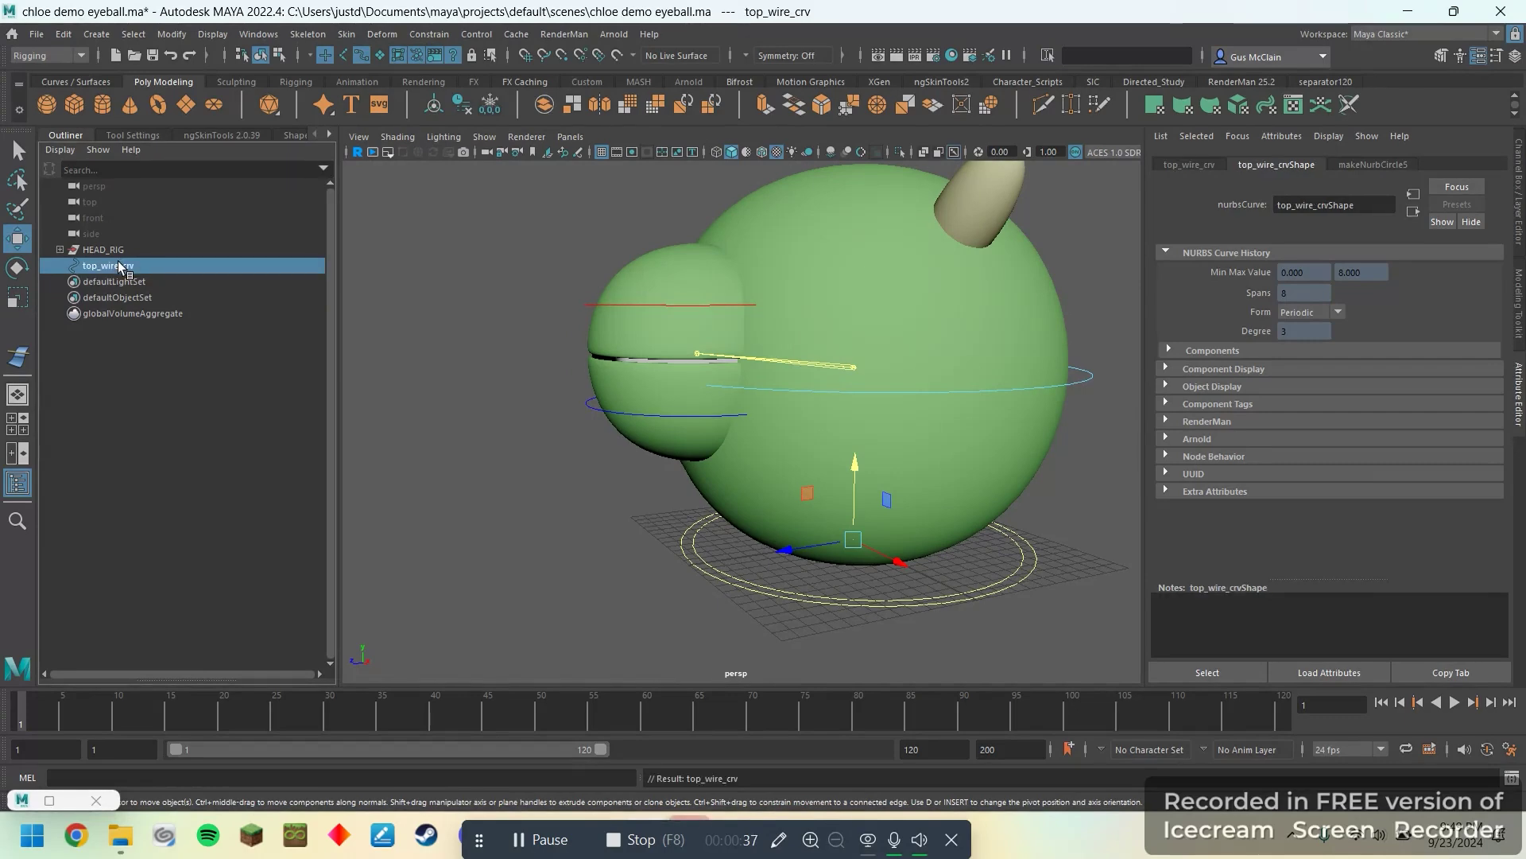
- Expand HEAD_RIG and GEO_GRP to list the meshes, and examine the gap between the eyelids
left_click(60, 249)
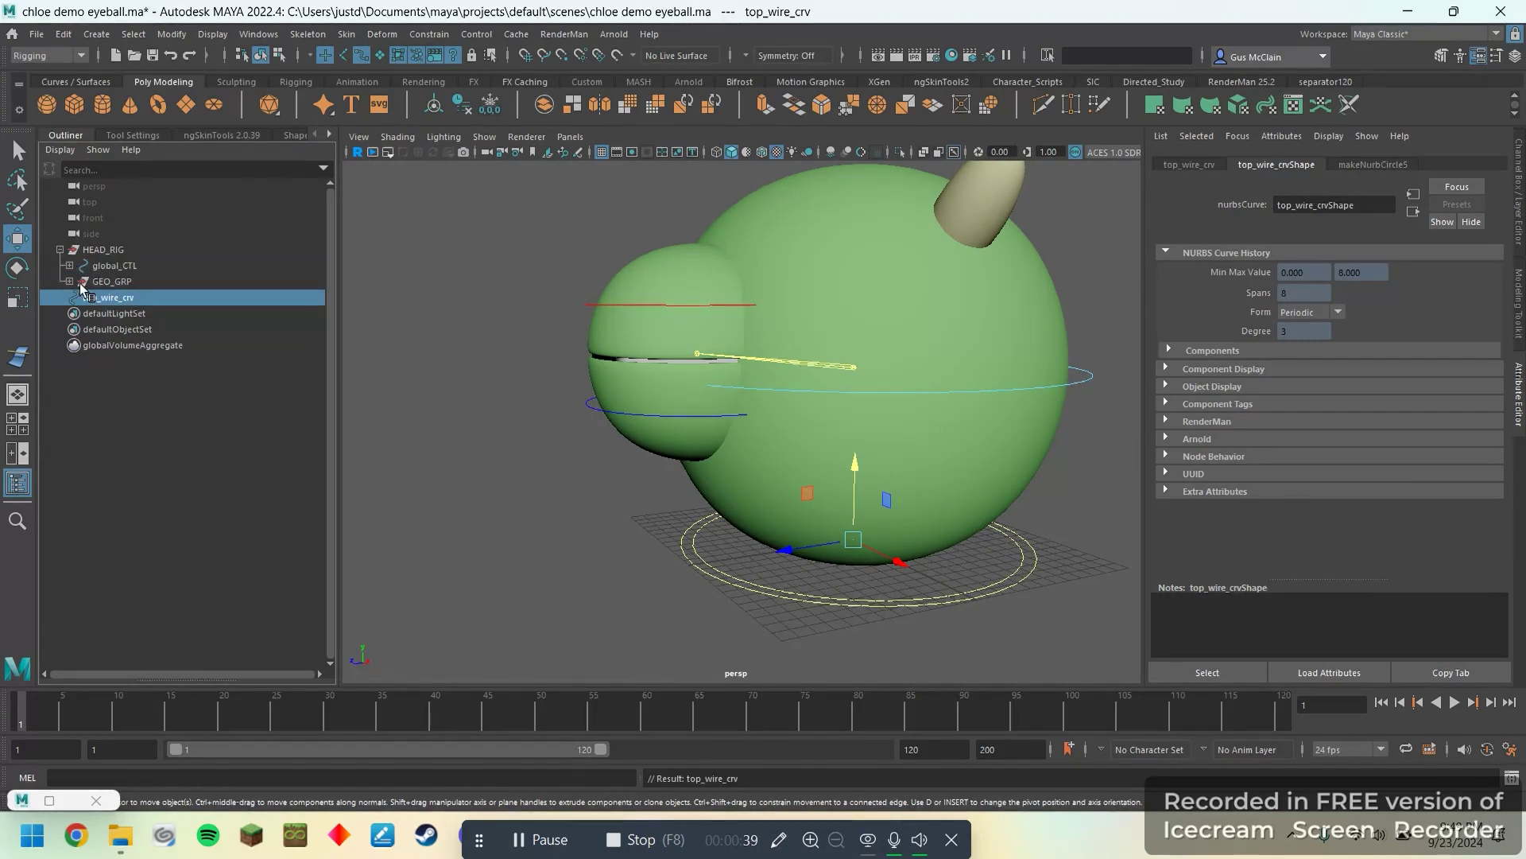
left_click(70, 282)
middle_click_drag(771, 402, 832, 419, "alt")
left_click_drag(832, 419, 824, 405, "alt")
scroll(725, 323, "up", 5)
middle_click_drag(726, 331, 713, 385, "alt")
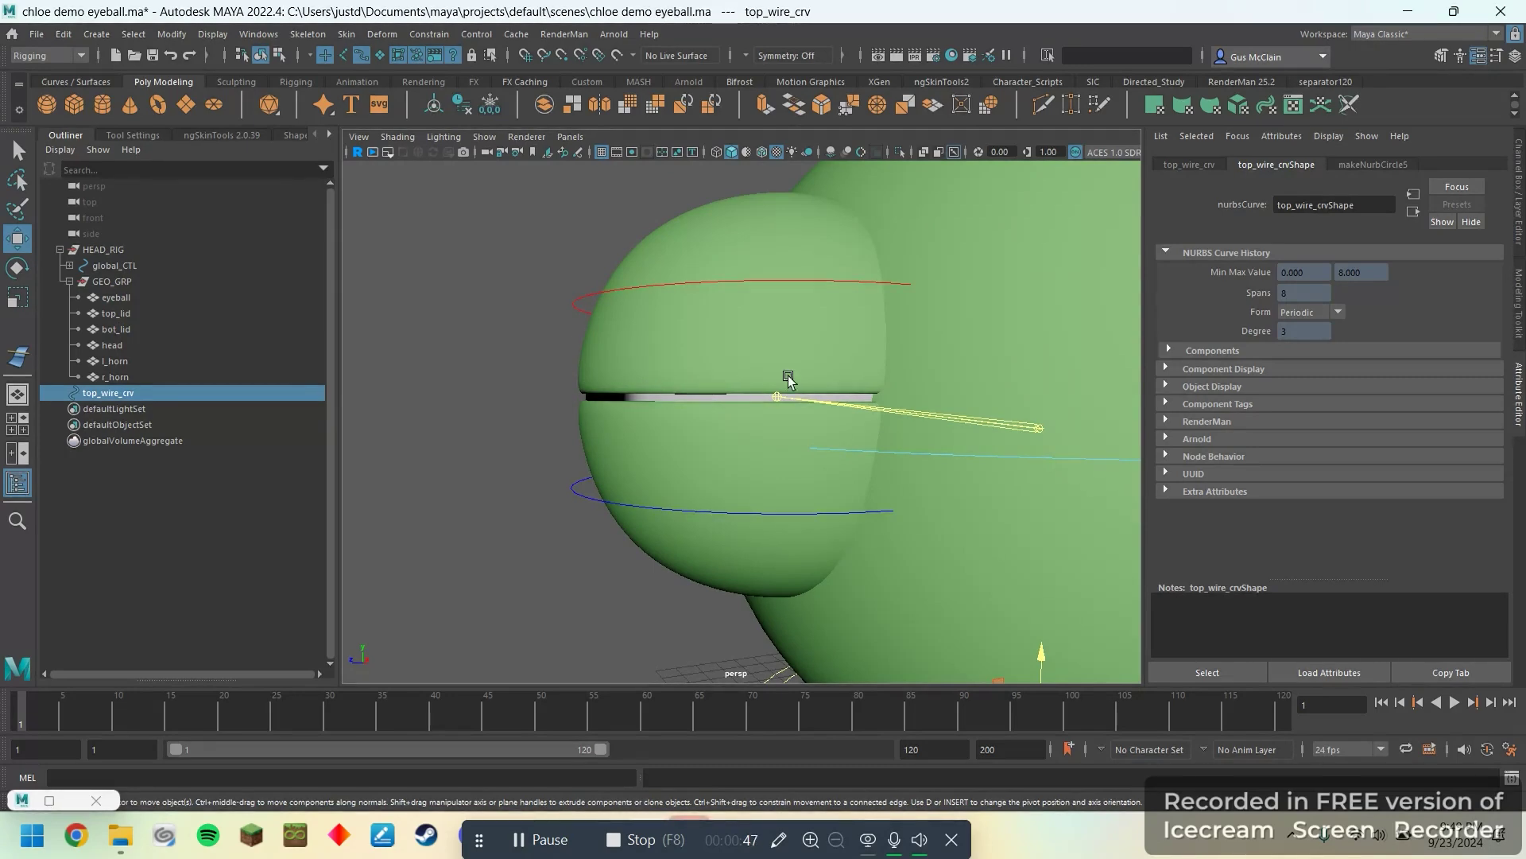
scroll(719, 403, "down", 7)
middle_click_drag(723, 409, 716, 400, "alt")
scroll(716, 400, "up", 2)
scroll(716, 402, "down", 2)
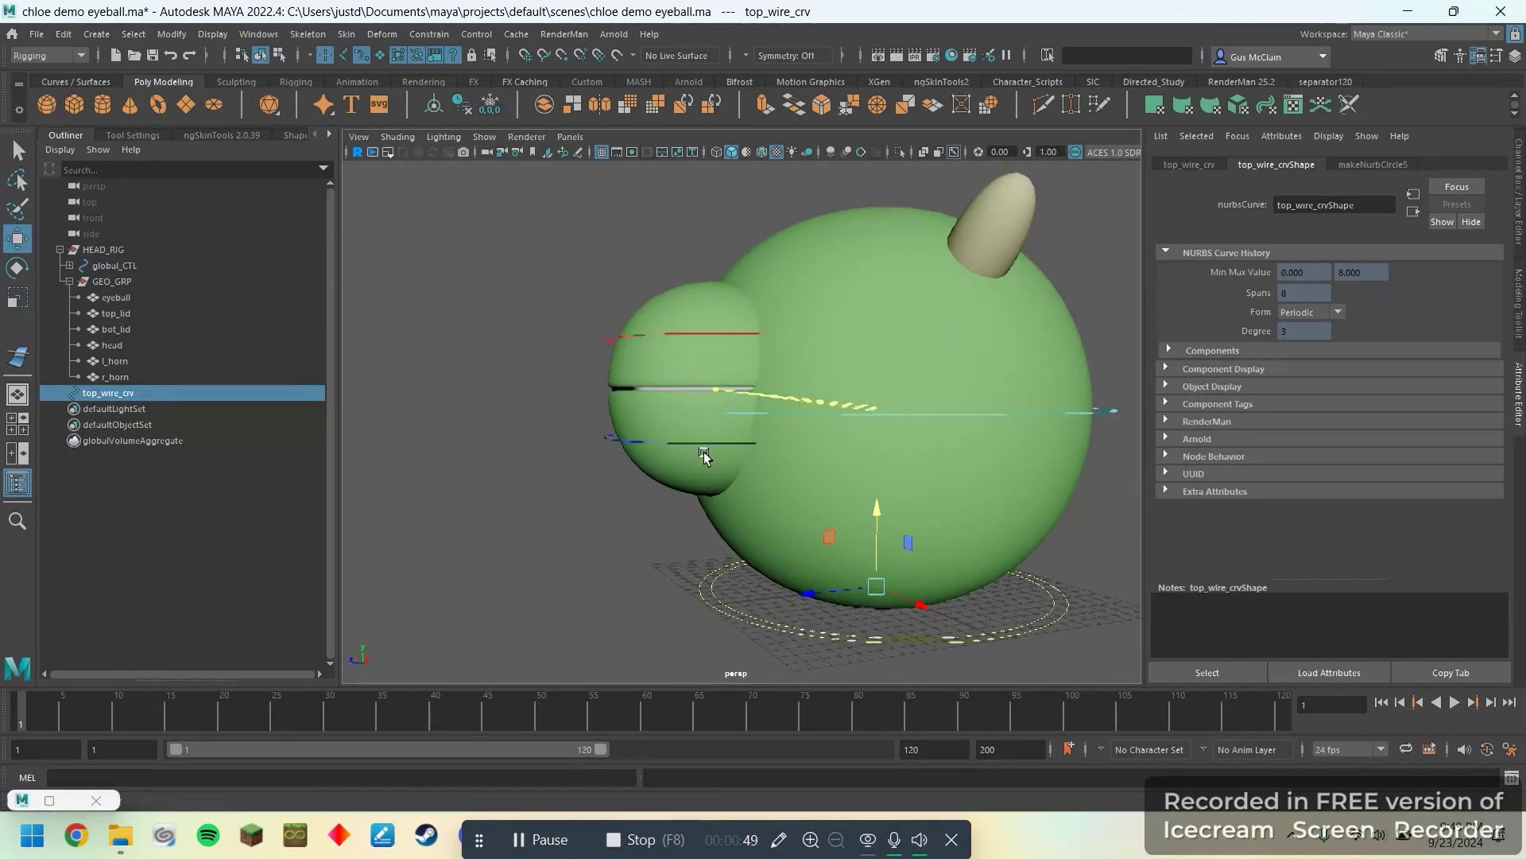
left_click(143, 295, "ctrl")
key("ctrl+z")
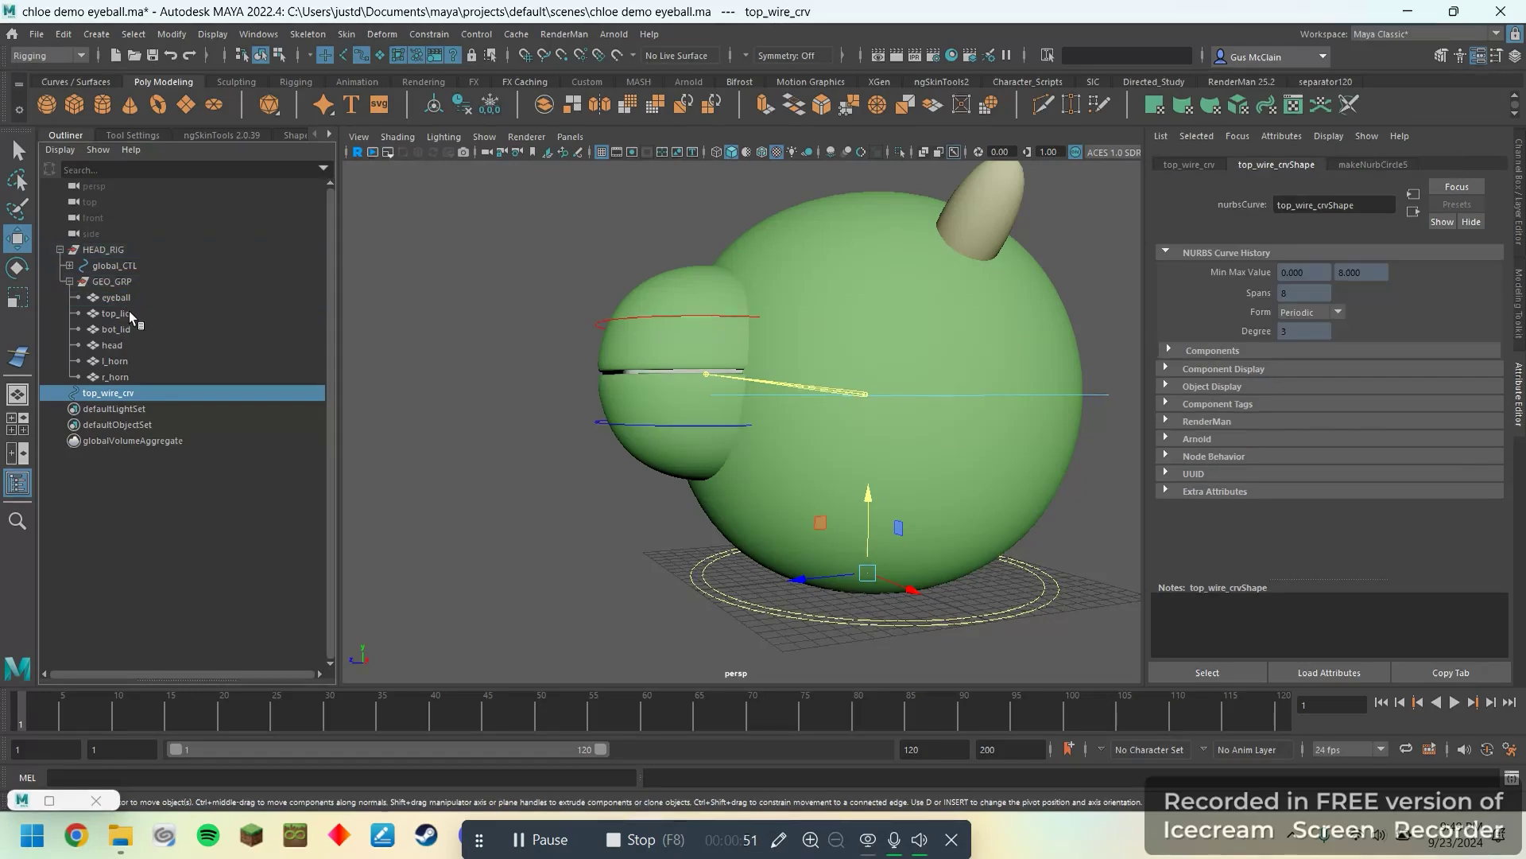
left_click(129, 313, "ctrl")
left_click_drag(623, 389, 594, 433, "alt")
left_click(581, 417)
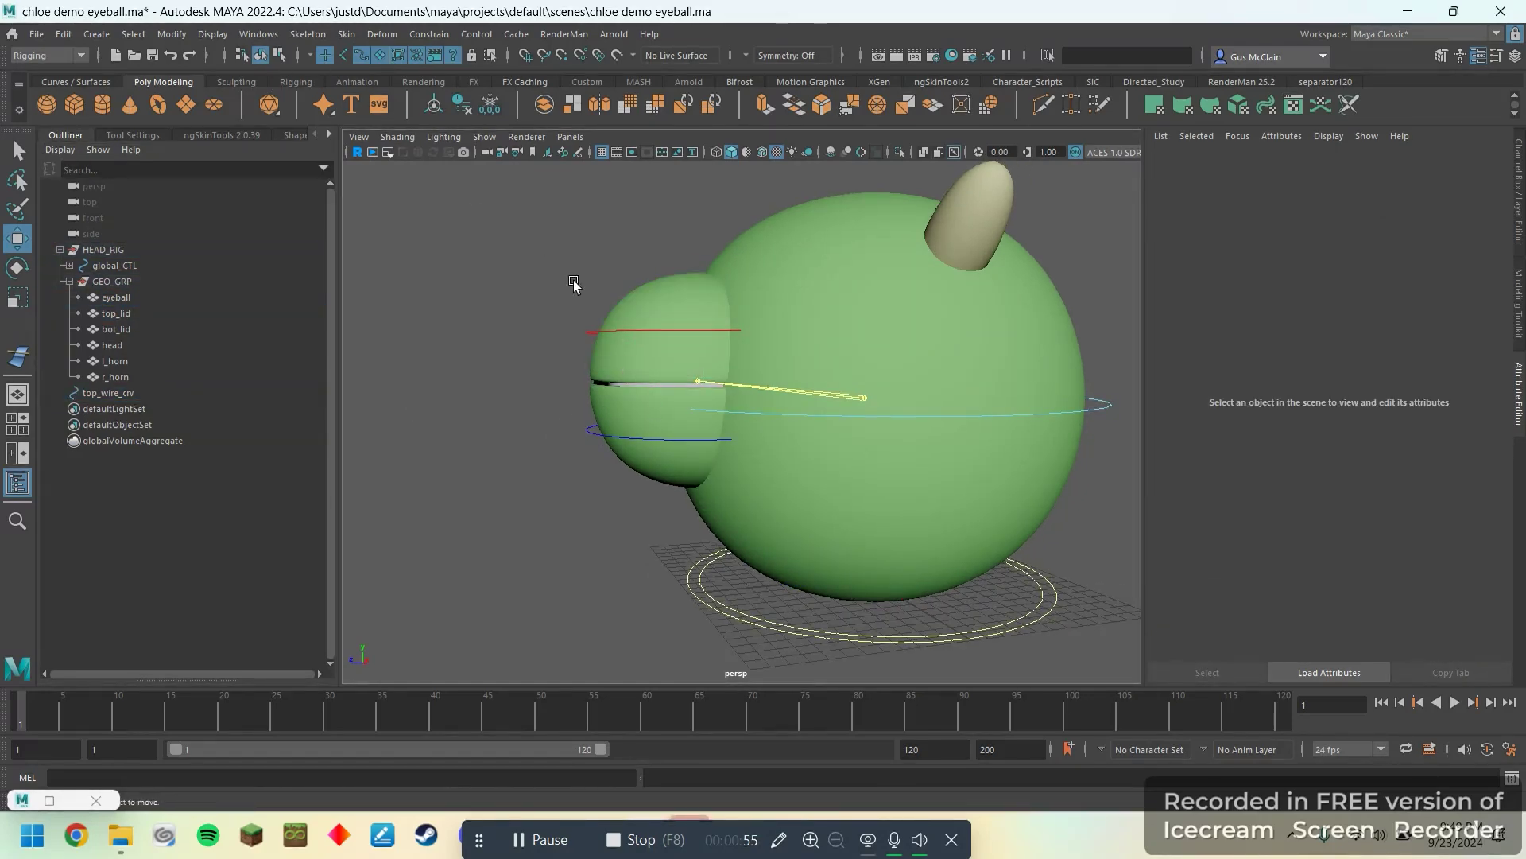
left_click(638, 311)
left_click_drag(580, 398, 548, 405, "alt")
left_click(549, 405)
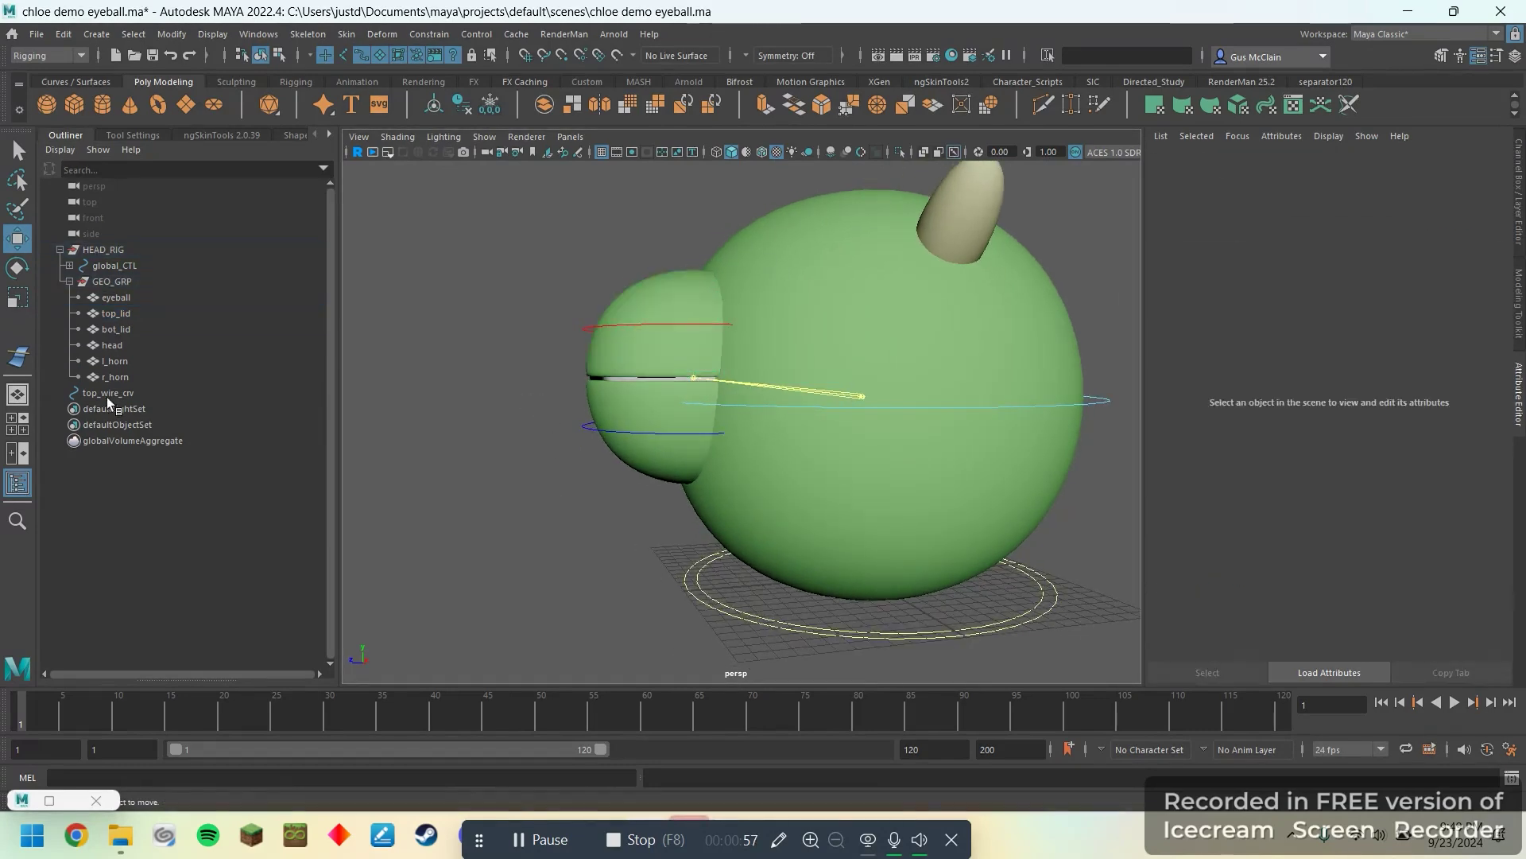
- Match the placement of top_wire_crv to the top_lid mesh
left_click(106, 396)
left_click(143, 318, "ctrl")
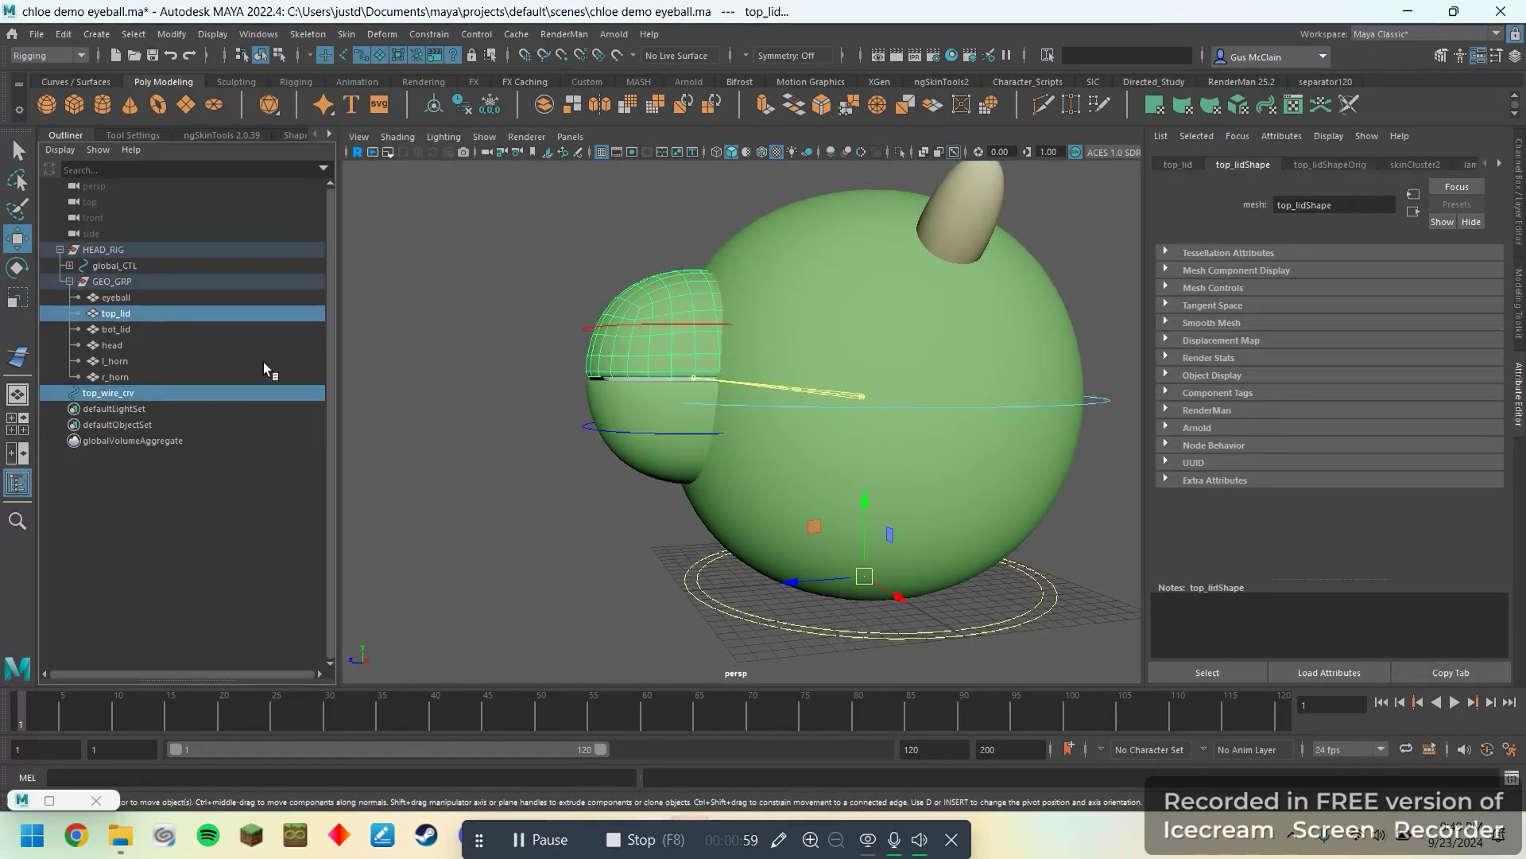
left_click_drag(638, 400, 613, 383, "alt")
left_click(171, 33)
mouse_move(290, 127)
left_click(398, 196)
scroll(602, 321, "up", 4)
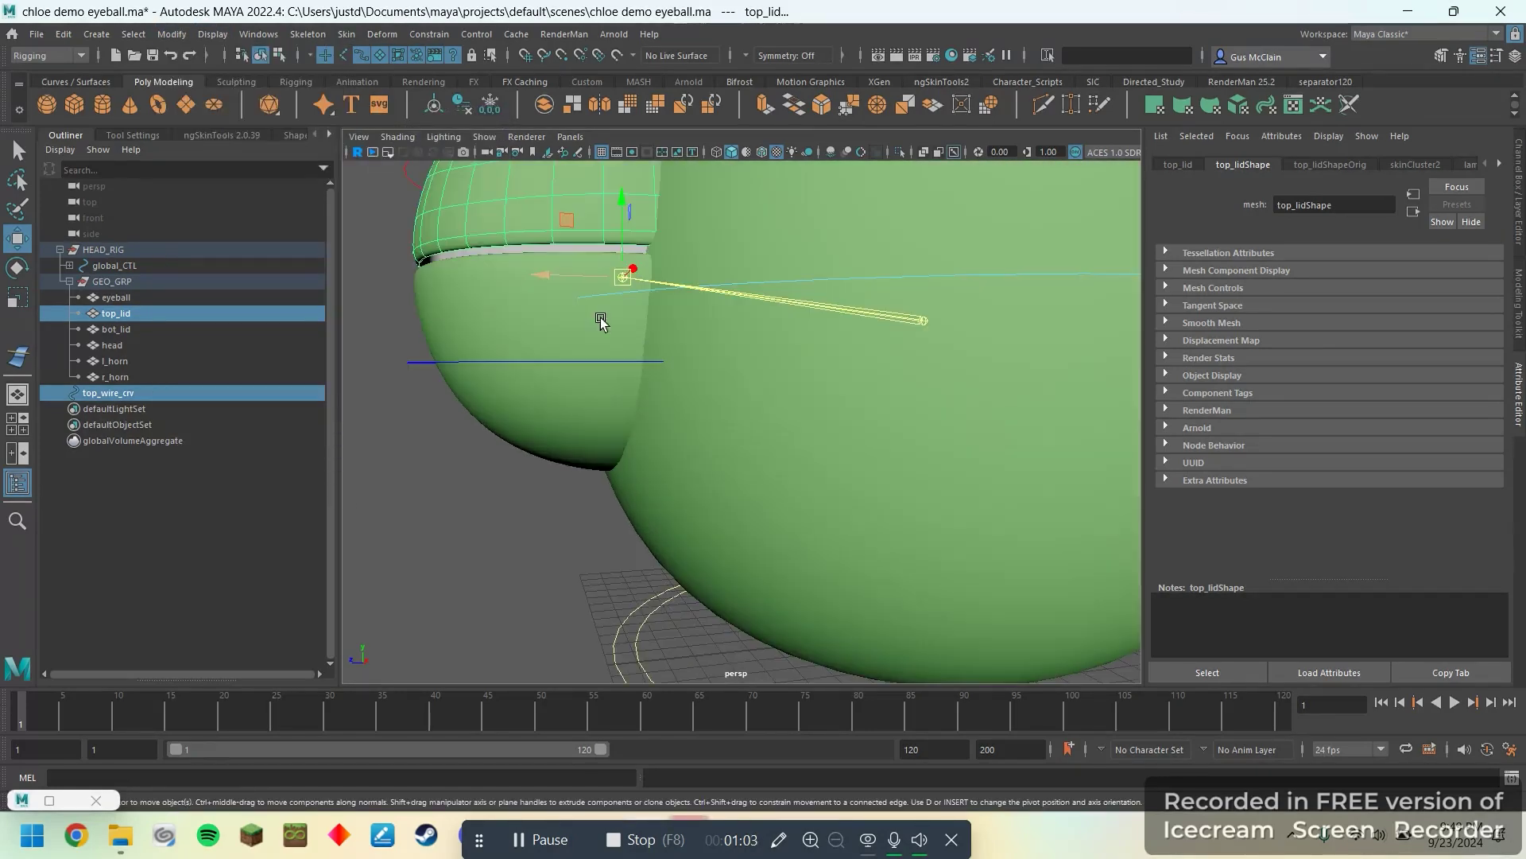
middle_click_drag(603, 321, 637, 392, "alt")
left_click_drag(637, 392, 628, 433, "alt")
- Scale top_wire_crv up in its horizontal plane until it fits around the edge of the upper eyelid
left_click(183, 392)
scroll(528, 392, "down", 5)
left_click_drag(528, 392, 761, 457, "alt")
key("r")
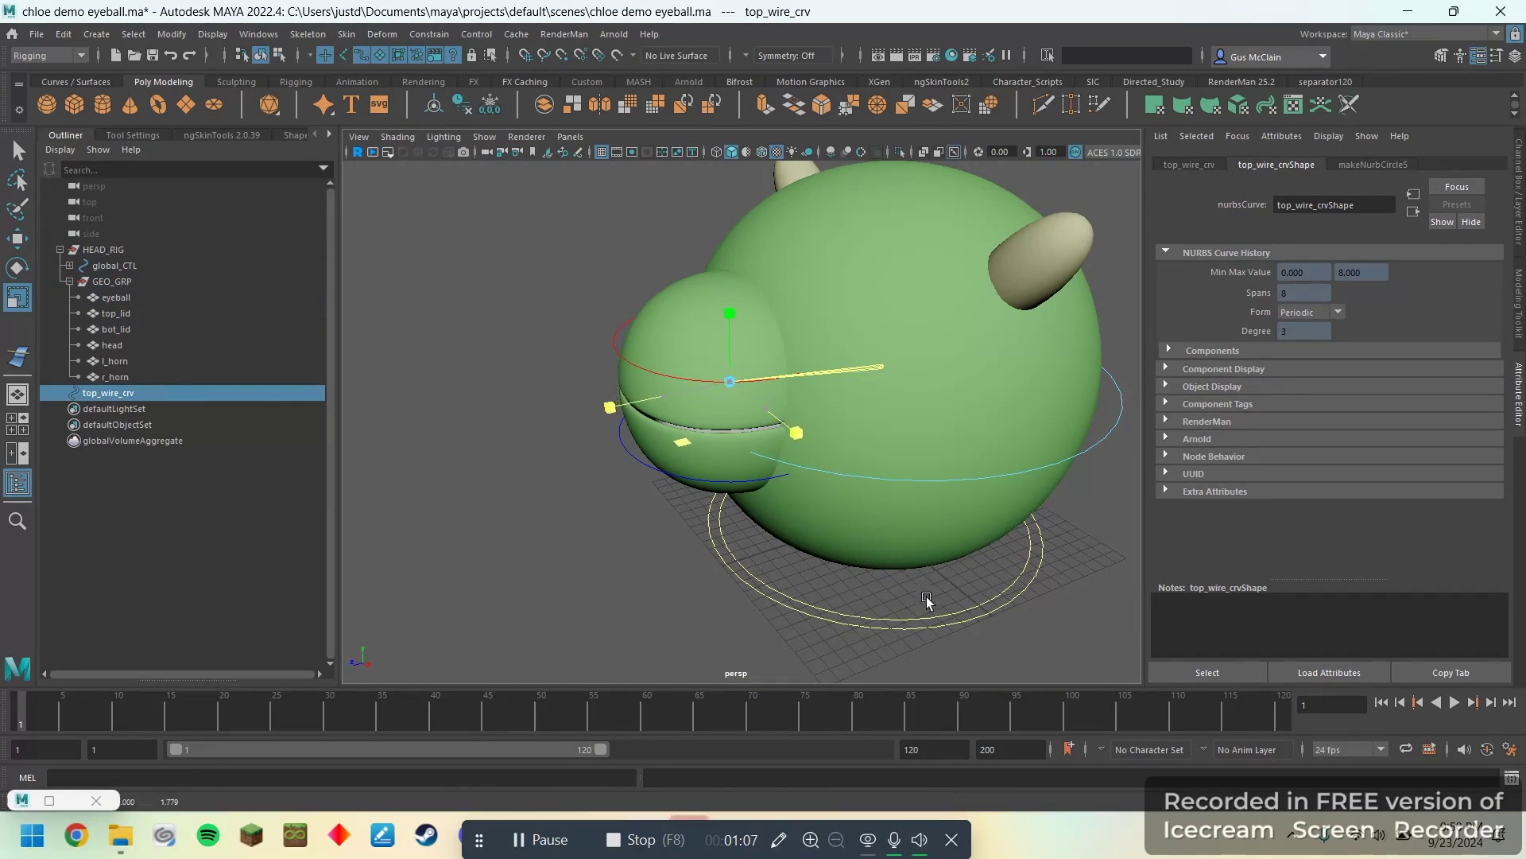
middle_click_drag(740, 488, 717, 453)
left_click_drag(719, 455, 718, 455)
scroll(702, 411, "up", 5)
middle_click_drag(702, 411, 787, 432, "alt")
left_click_drag(787, 432, 826, 428, "alt")
left_click_drag(848, 296, 851, 294)
left_click_drag(787, 367, 669, 396, "alt")
key("f")
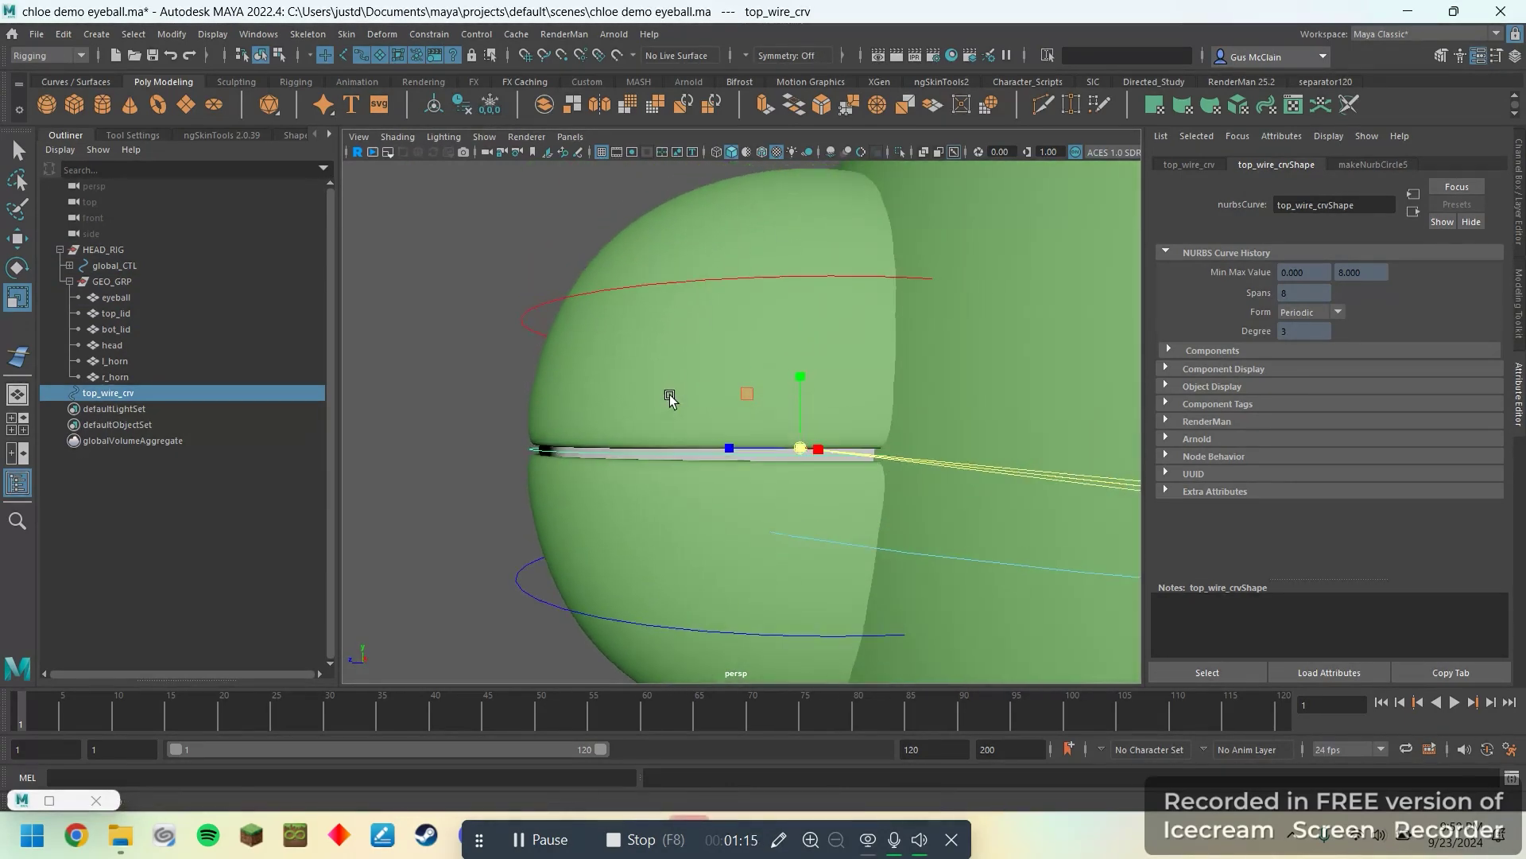
- Freeze the transformations of top_wire_crv and delete its construction history
left_click_drag(679, 464, 700, 374, "alt")
left_click(496, 104)
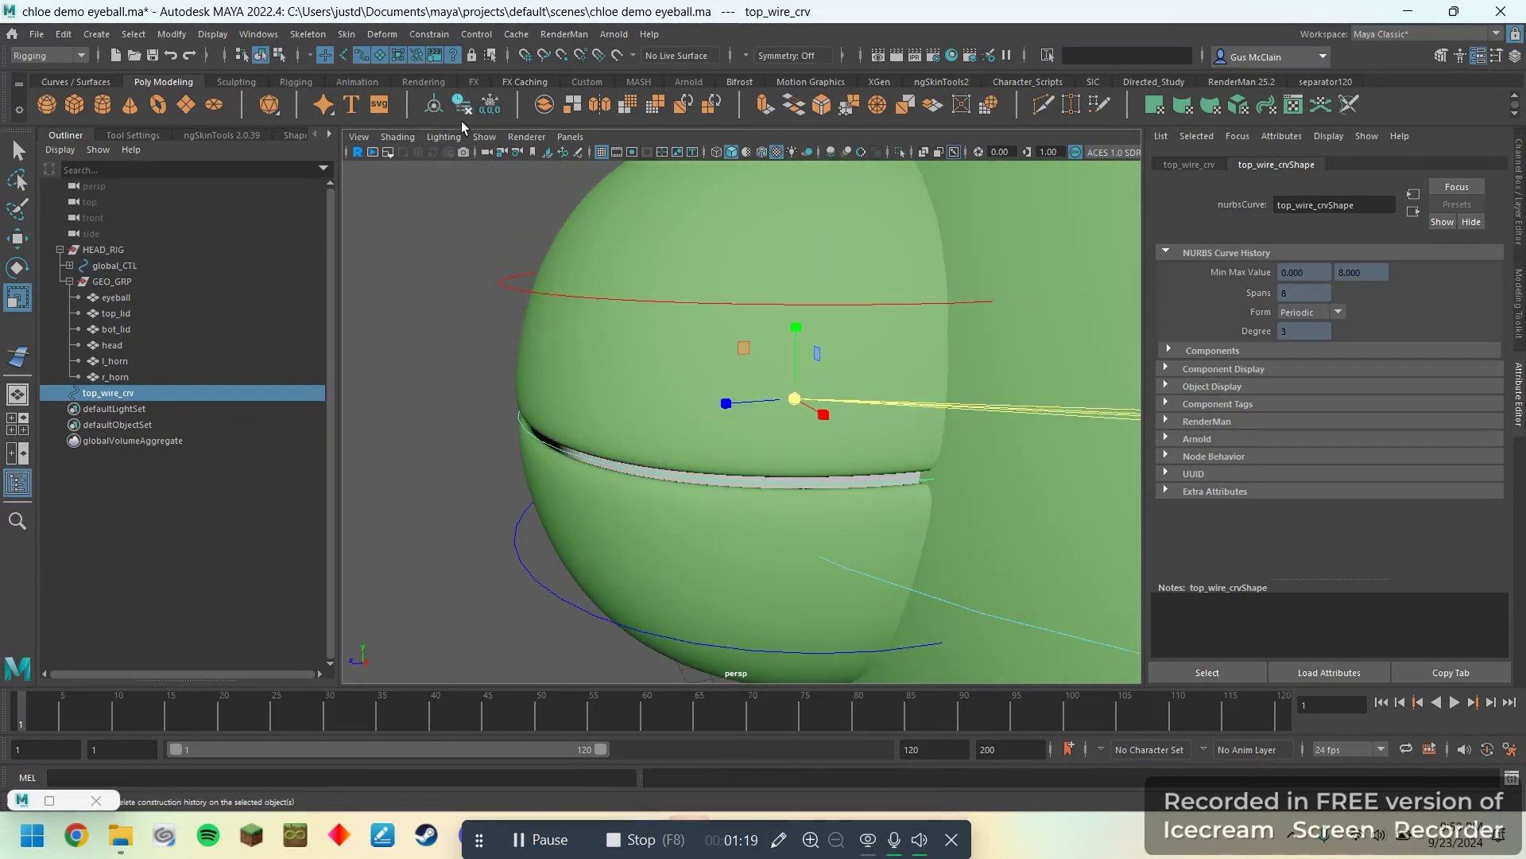
- Duplicate top_wire_crv and rename the copy as bot_wire_crv
key("ctrl+d")
double_click(169, 410)
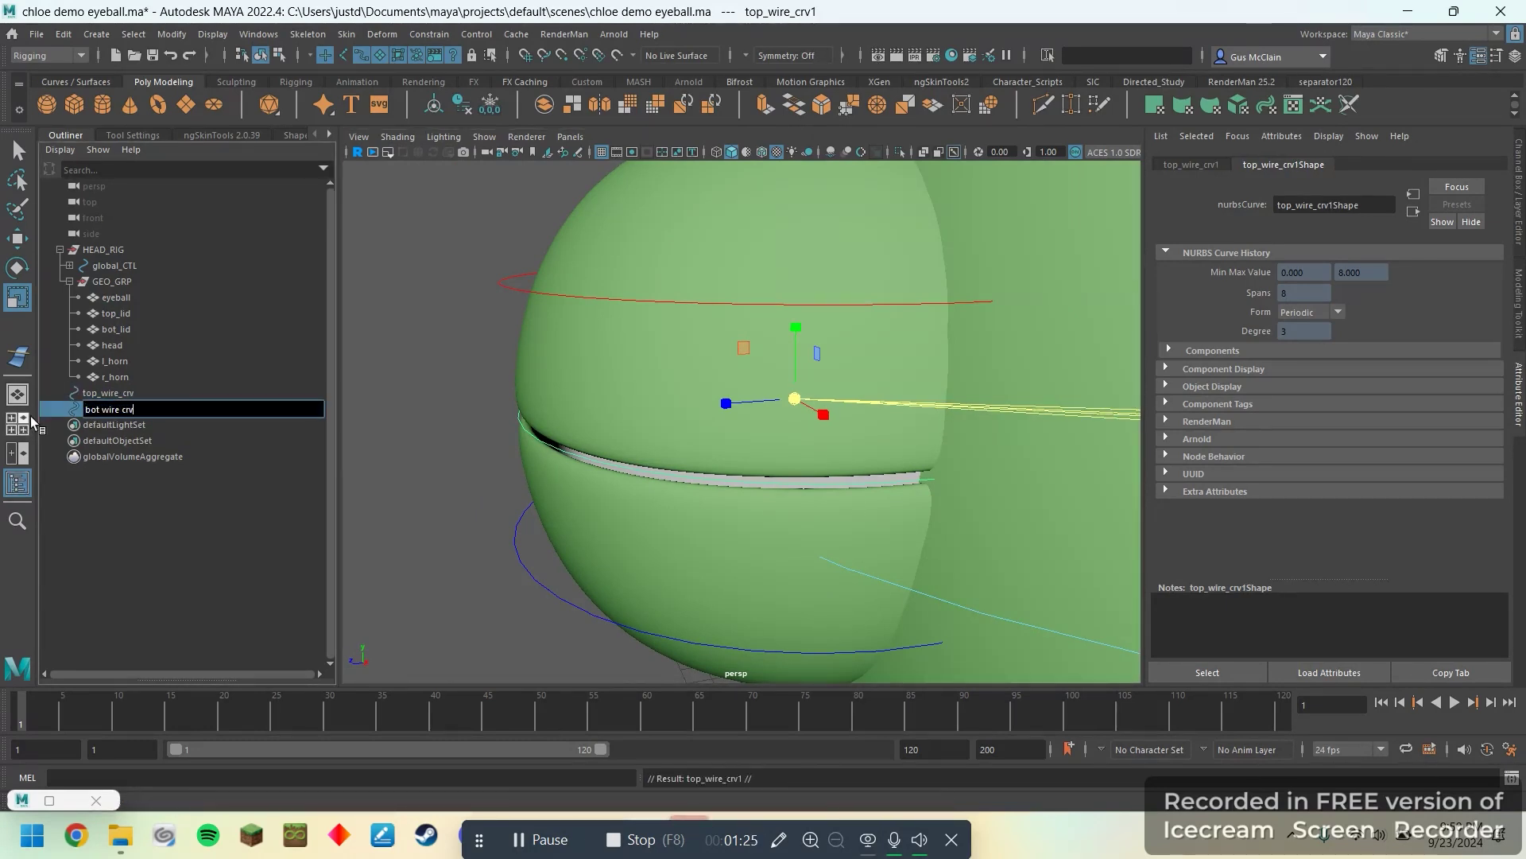
key("Return")
- Hide bot_wire_crv so that only the top wire curve is displayed between the lids
left_click(370, 525)
left_click(170, 423)
left_click(160, 407)
key("ctrl+h")
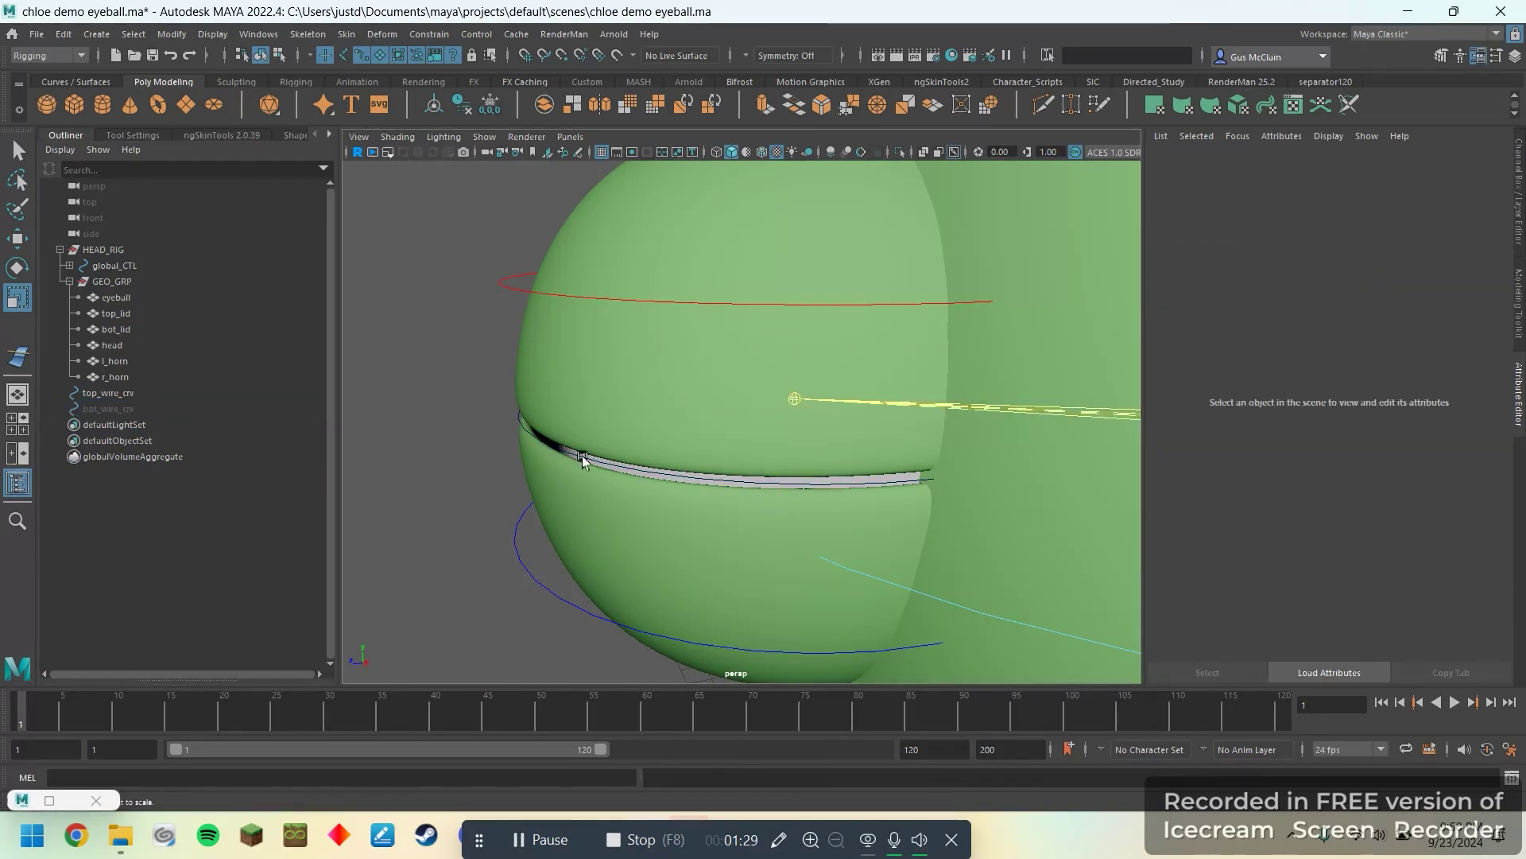
left_click_drag(562, 477, 215, 417, "alt")
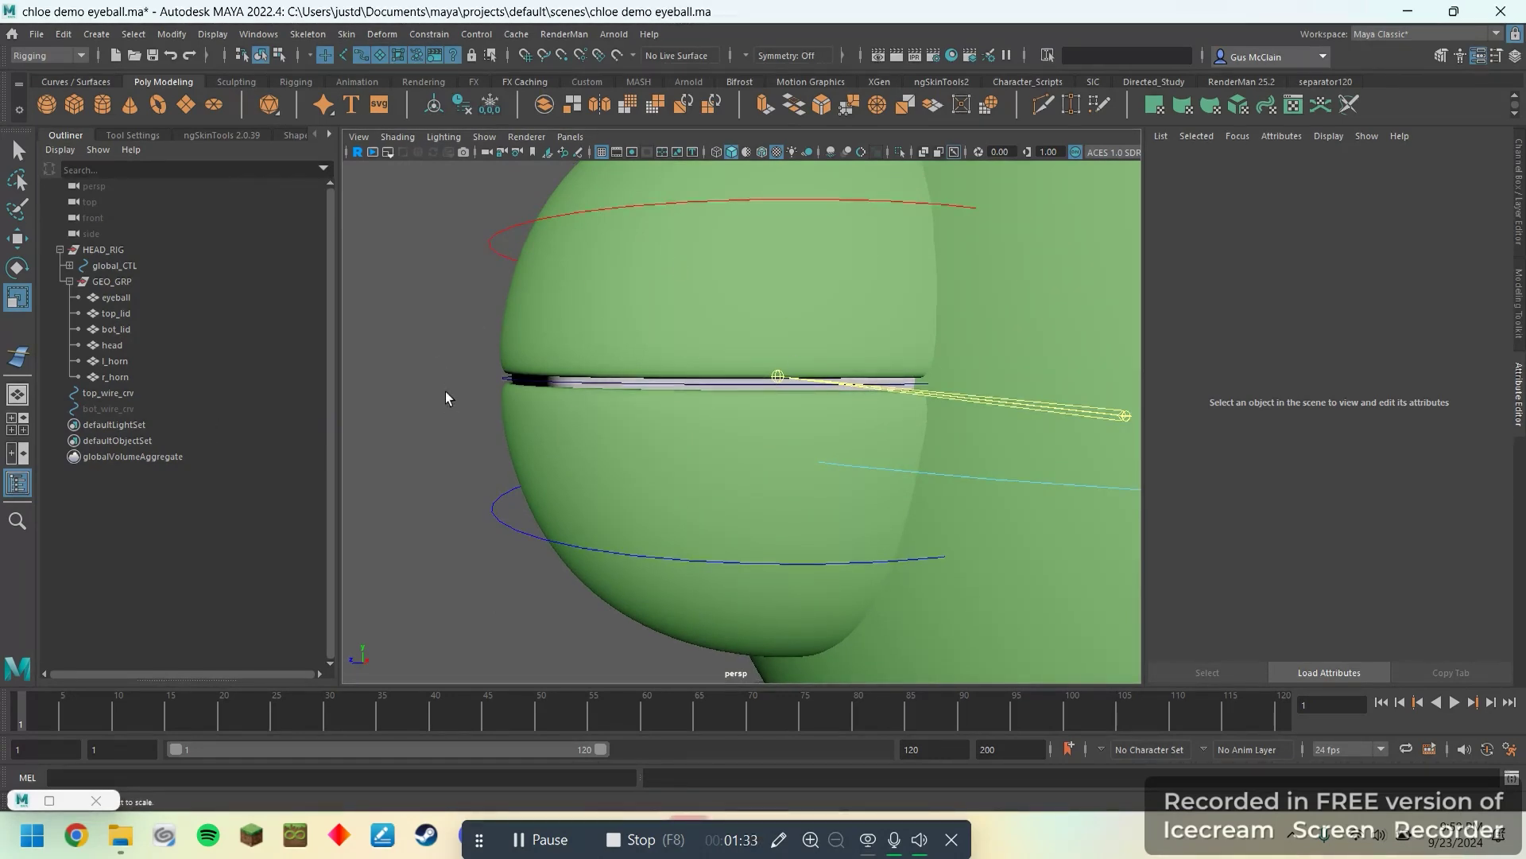
scroll(551, 355, "down", 5)
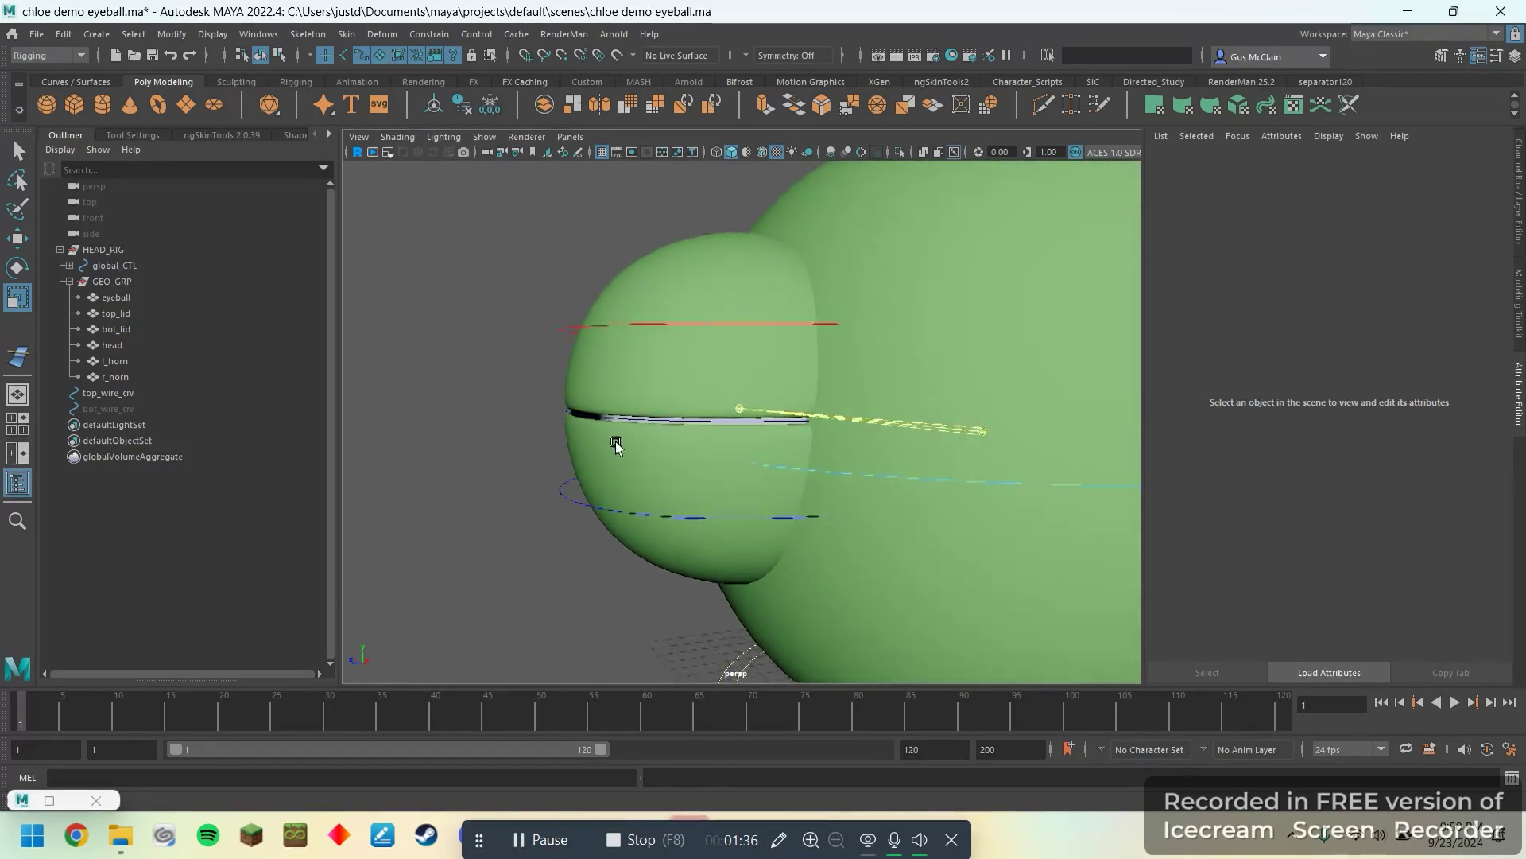
- Create a wire deformer on the top_lid mesh with top_wire_crv as its influence curve
left_click_drag(616, 442, 715, 487, "alt")
scroll(715, 486, "up", 3)
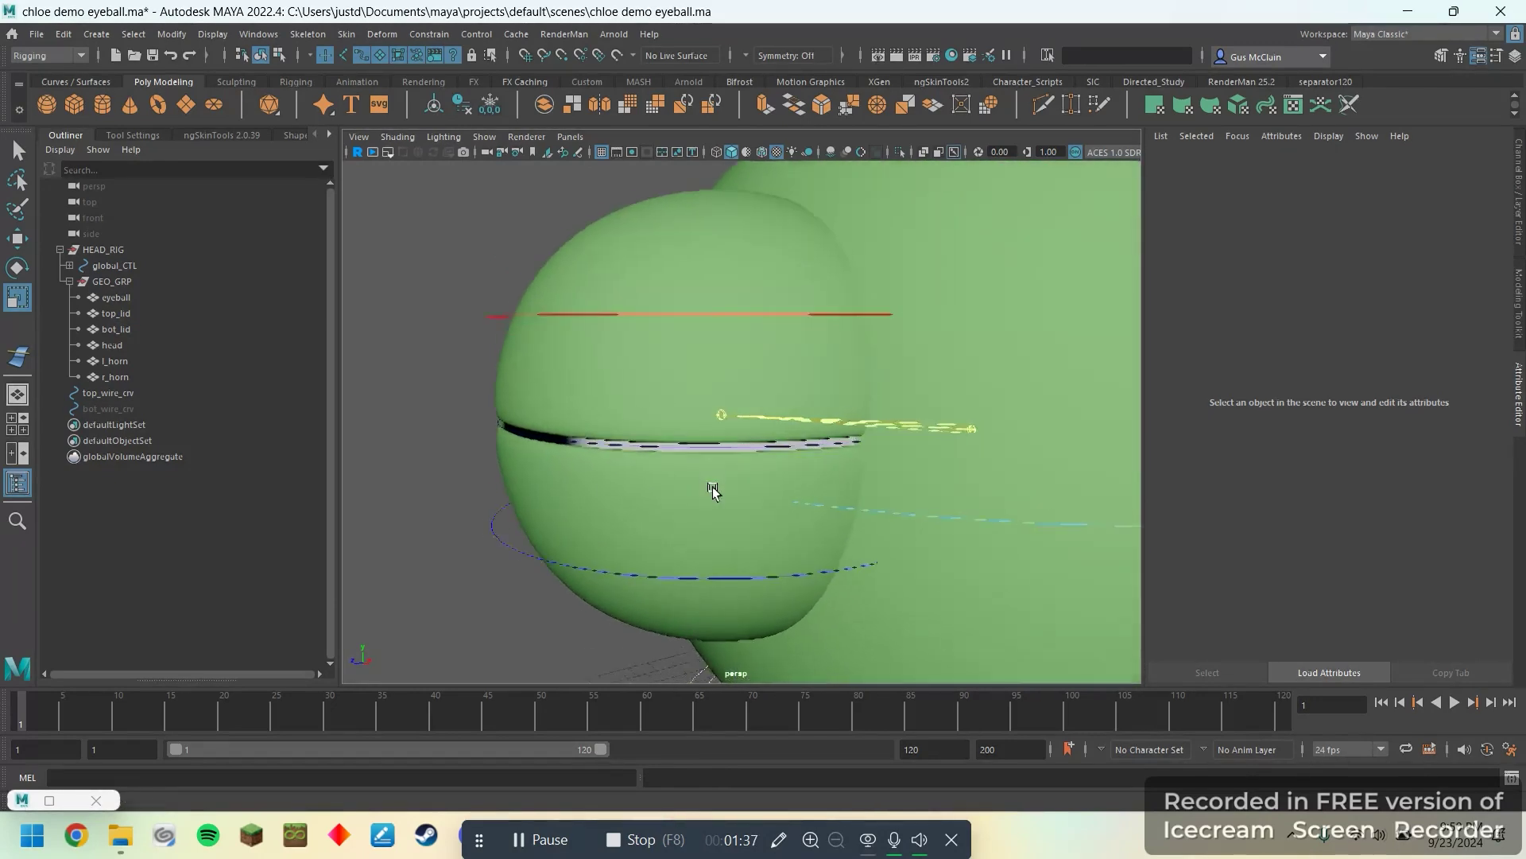
left_click(389, 36)
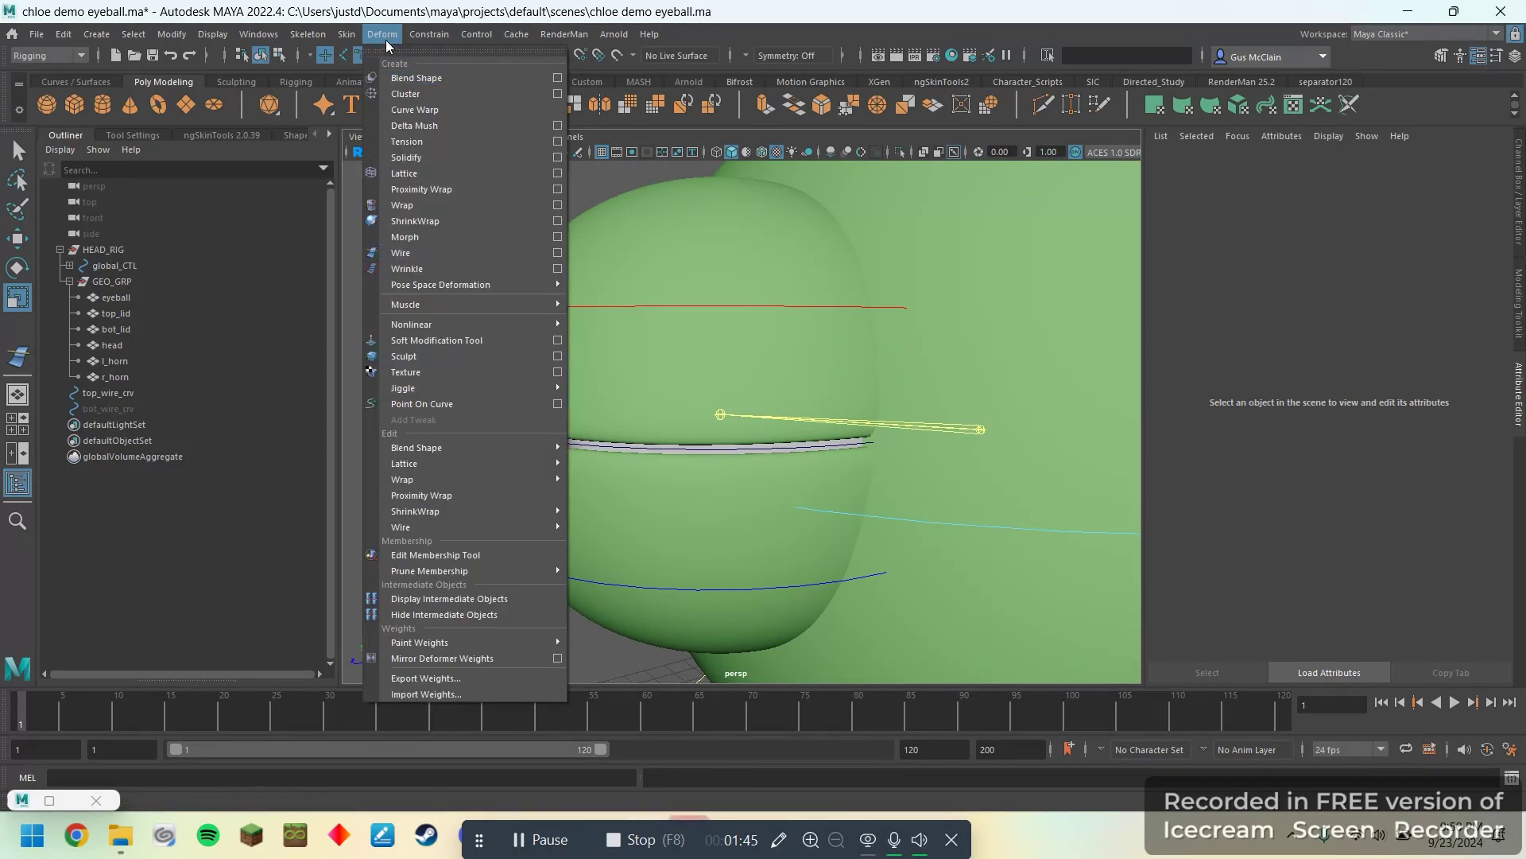
left_click(451, 253)
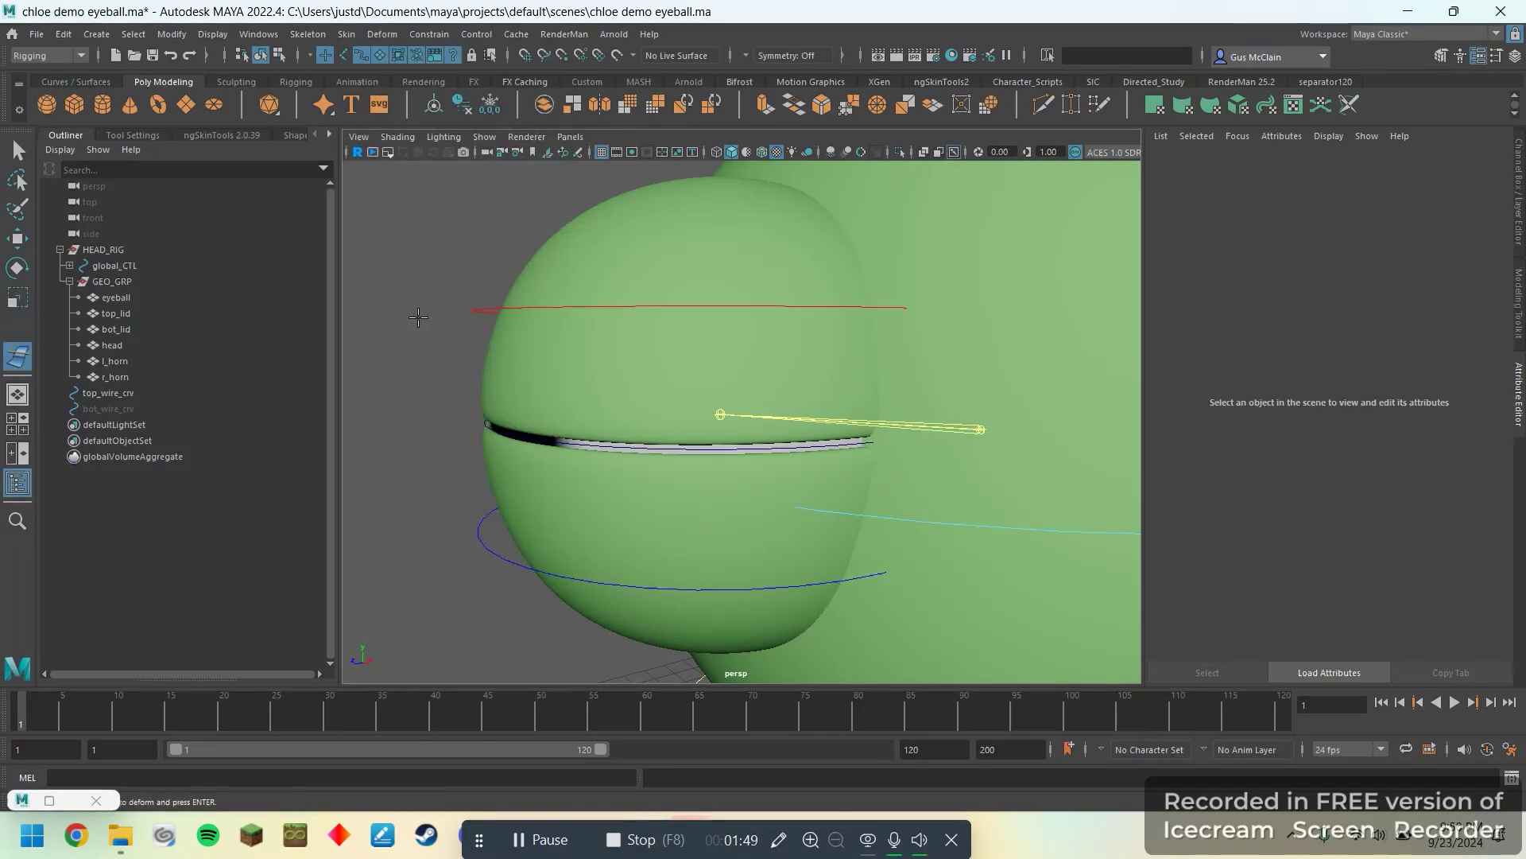
left_click(141, 313)
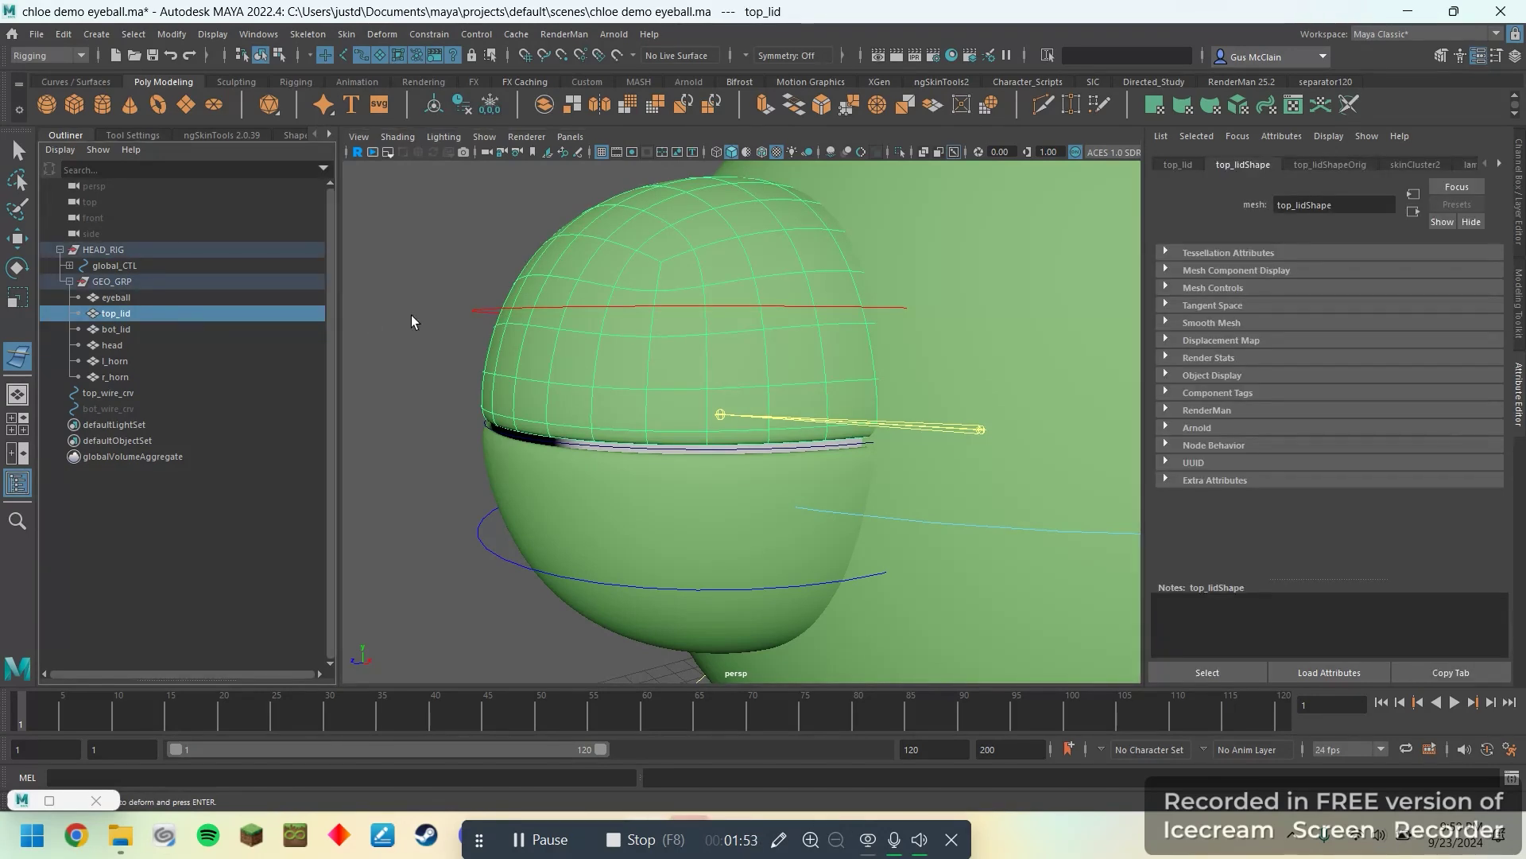
key("Return")
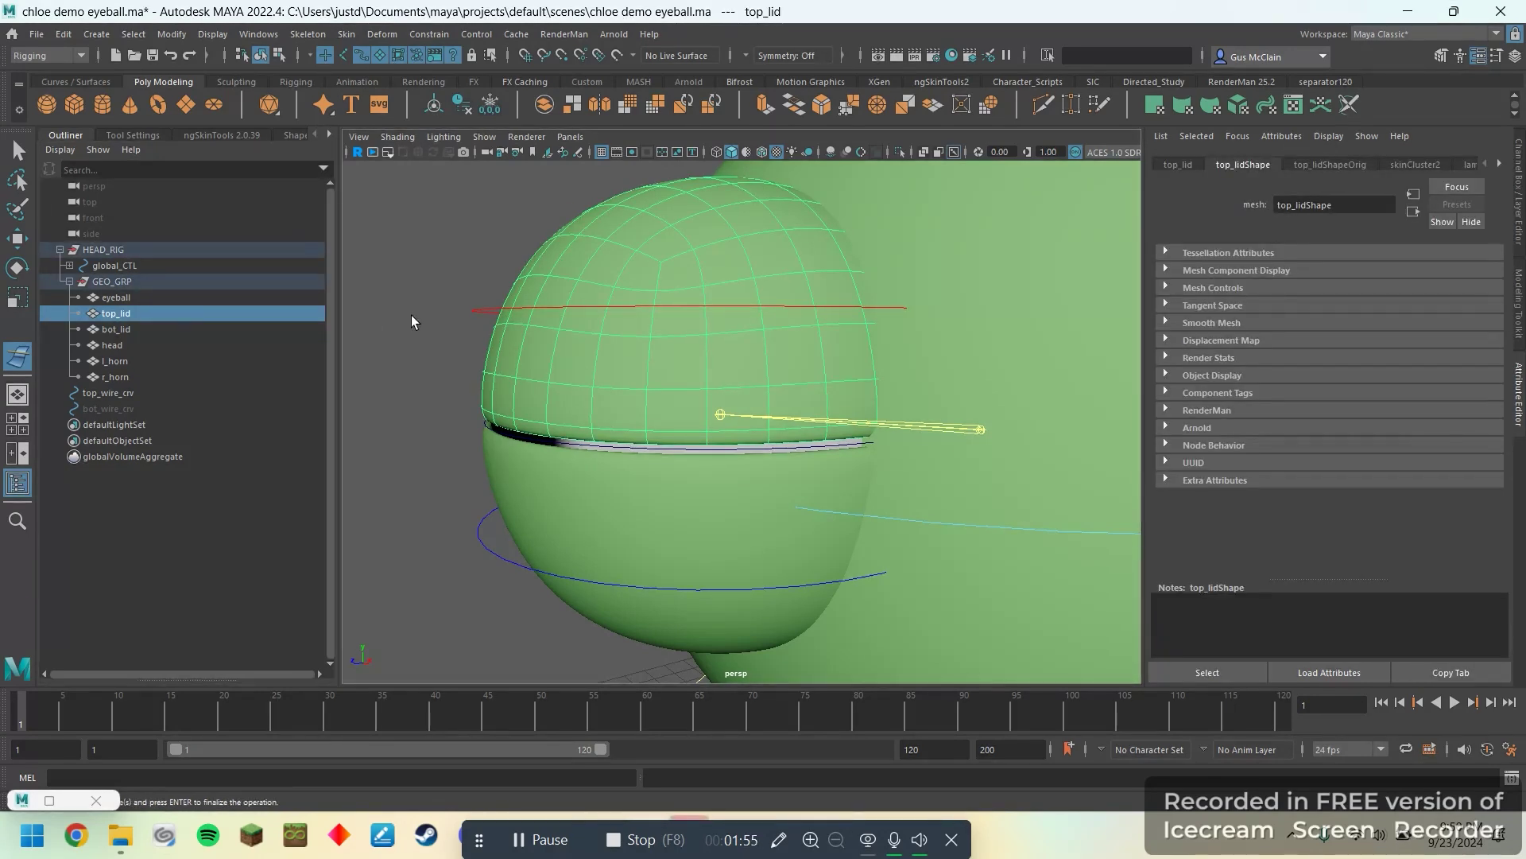
left_click(145, 393)
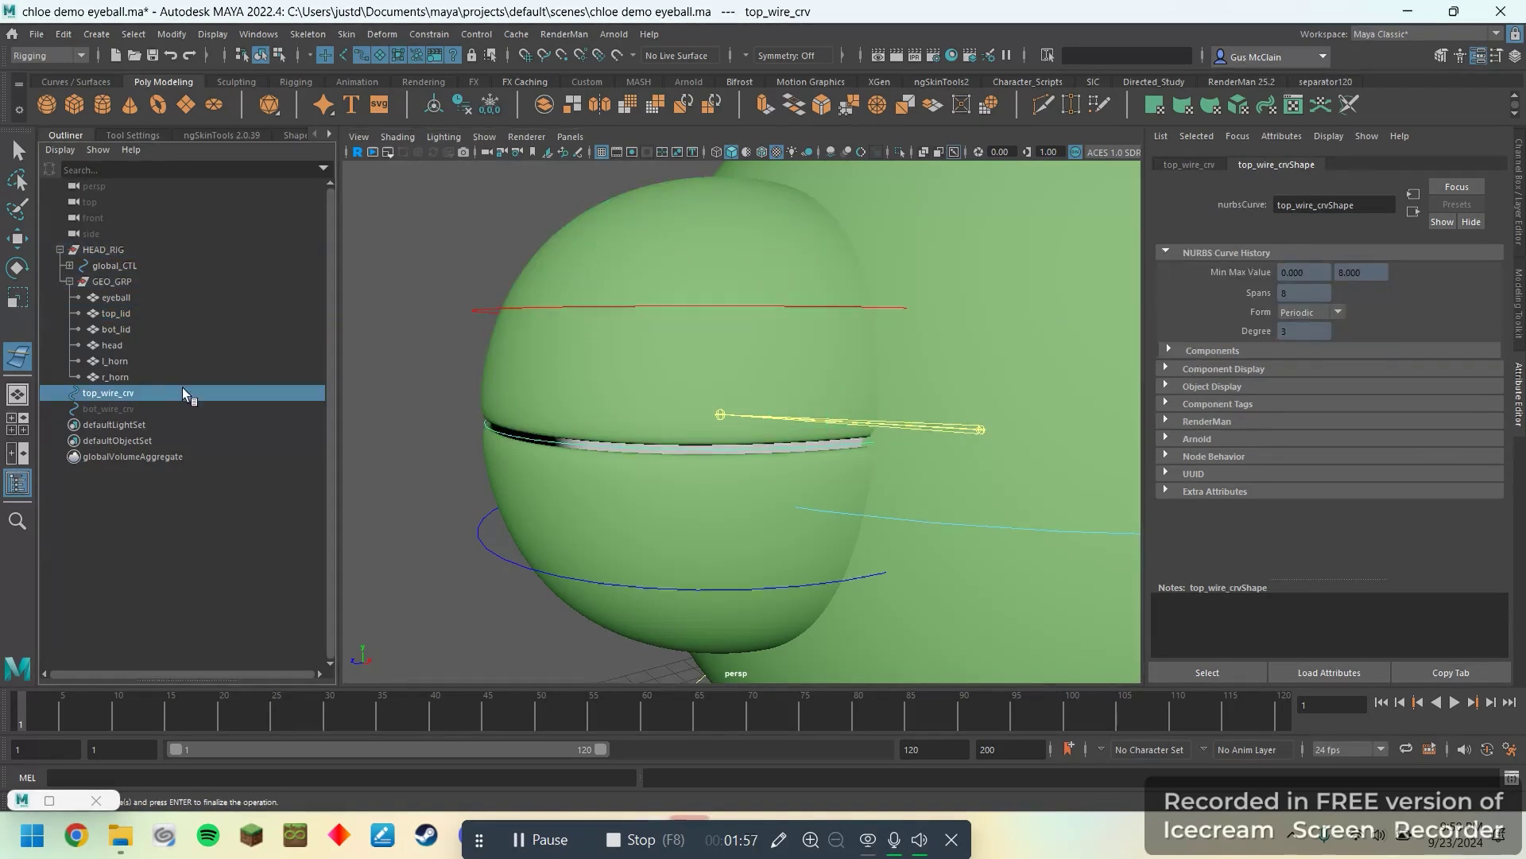
key("Return")
key("r")
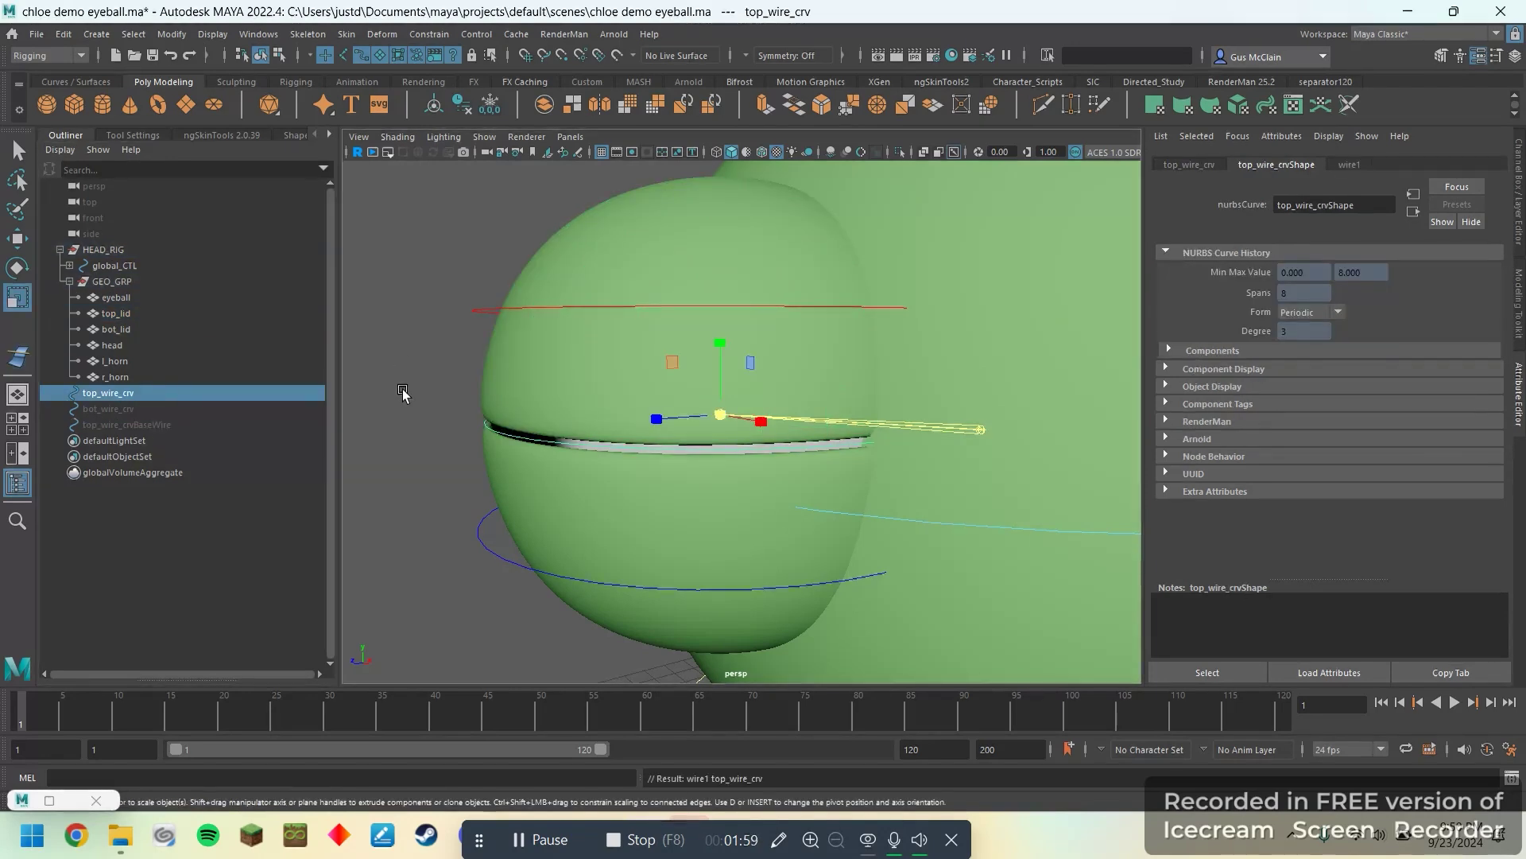
left_click(108, 426)
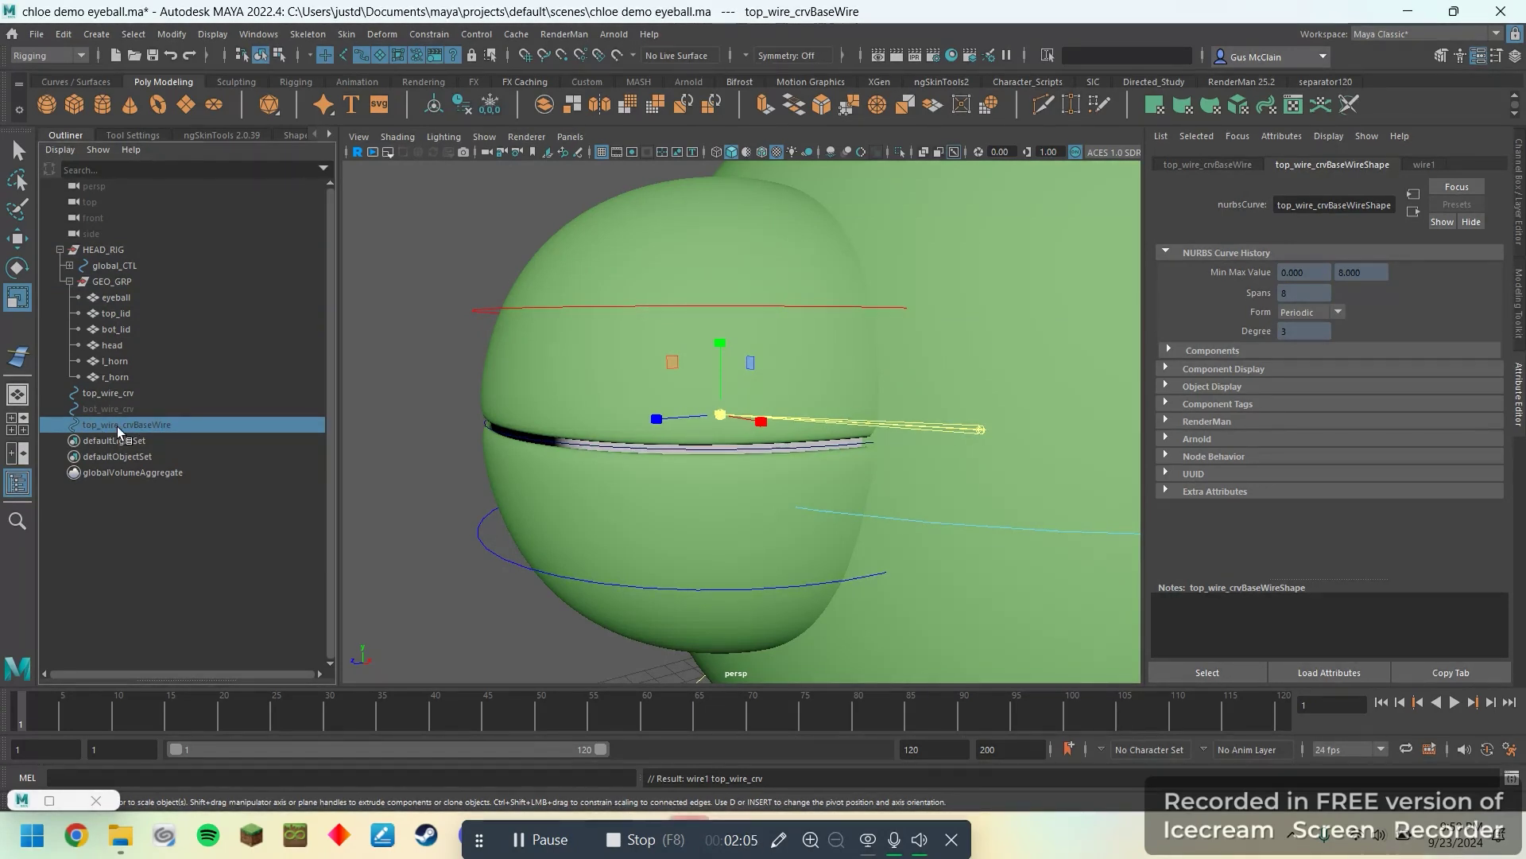
double_click(146, 427)
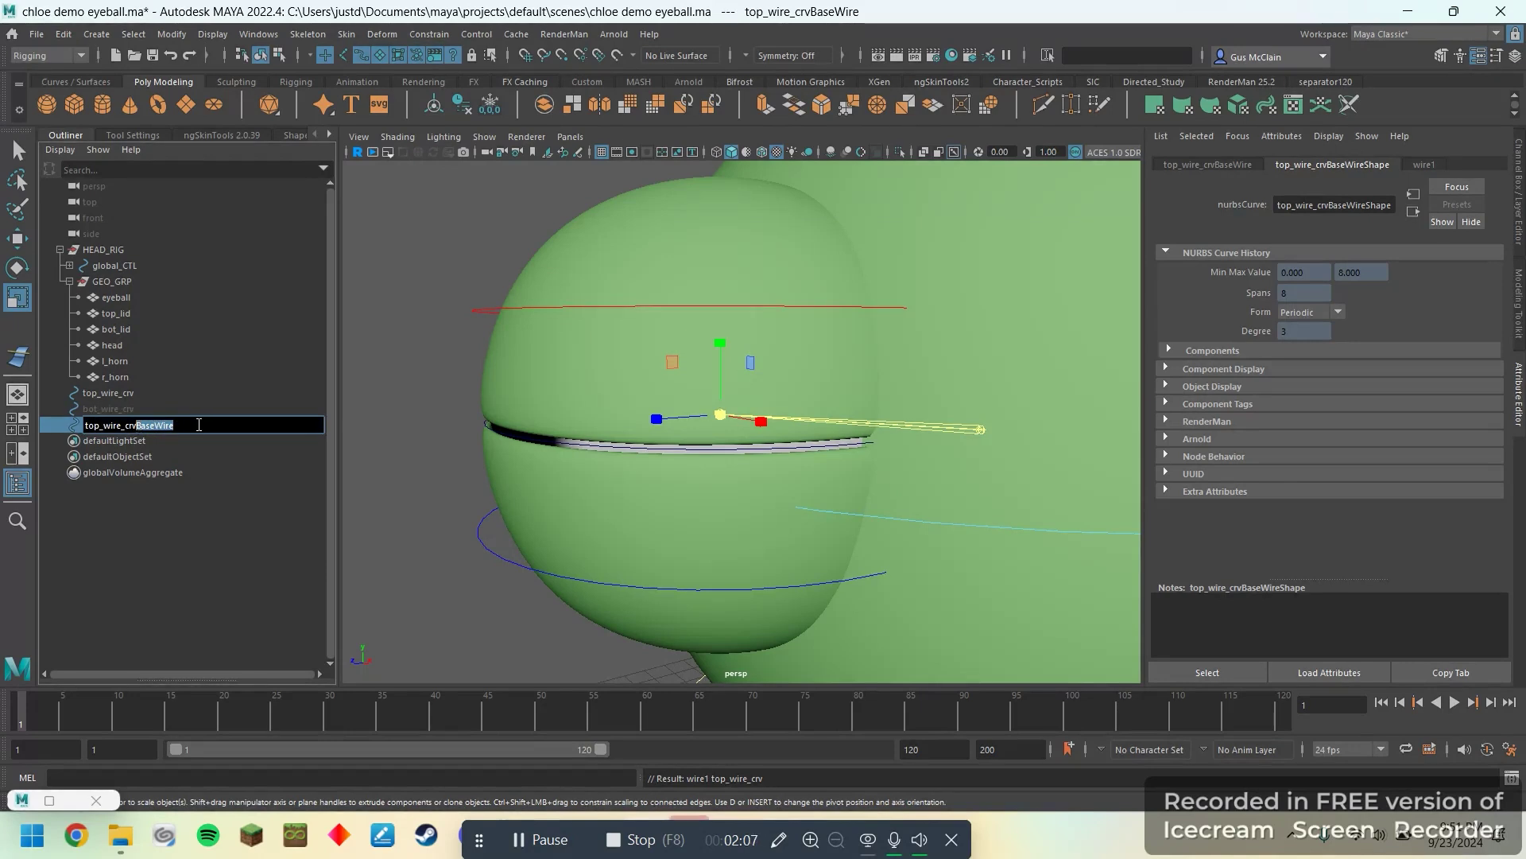
left_click(169, 460)
left_click(161, 425)
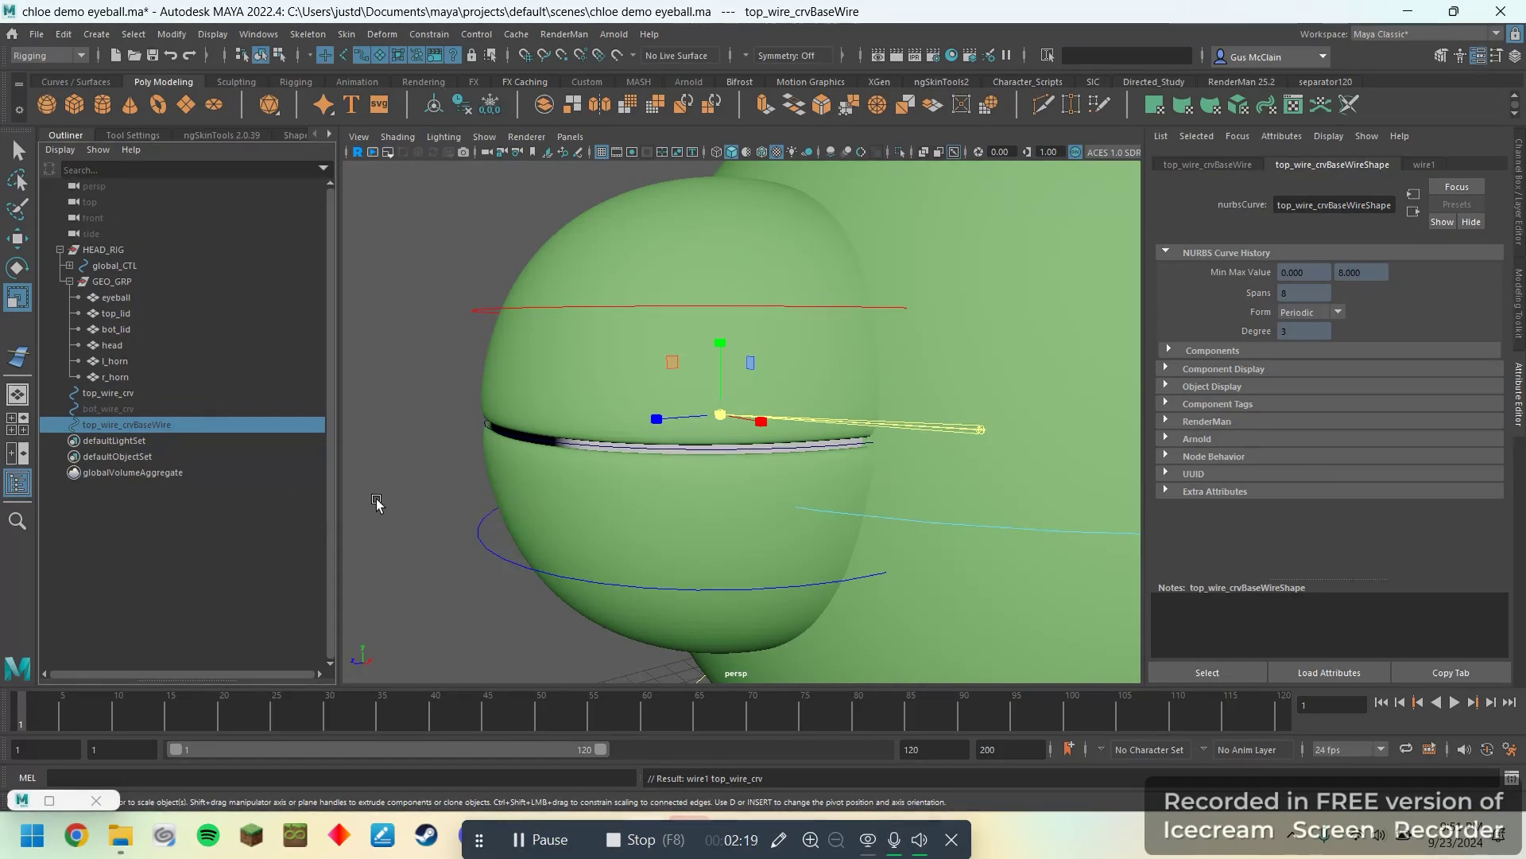
left_click(381, 509)
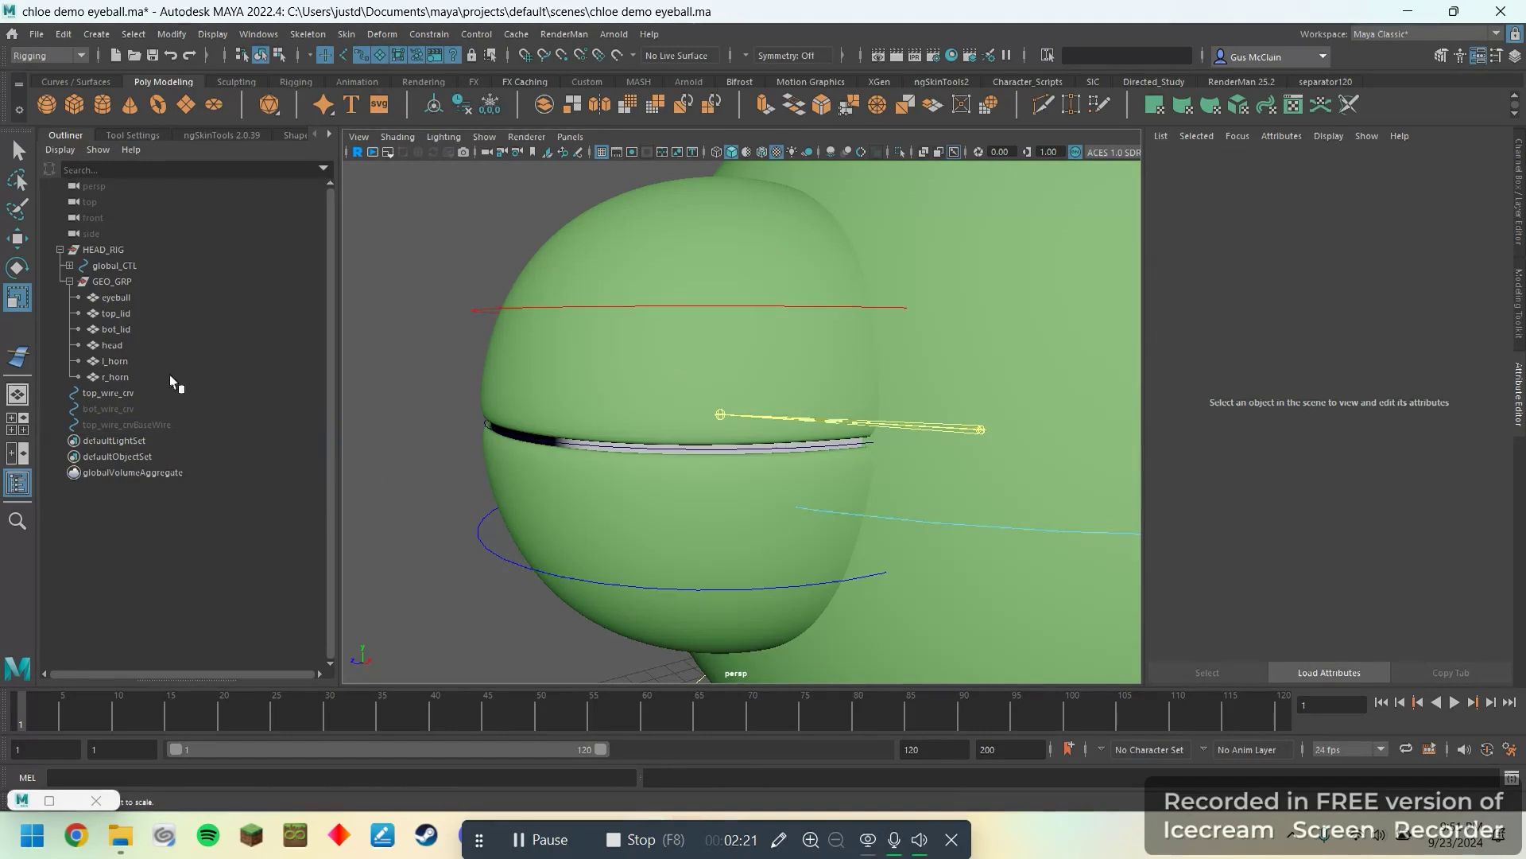
- Raise two control vertices of top_wire_crv one at a time to test how the upper lid deforms
left_click(191, 393)
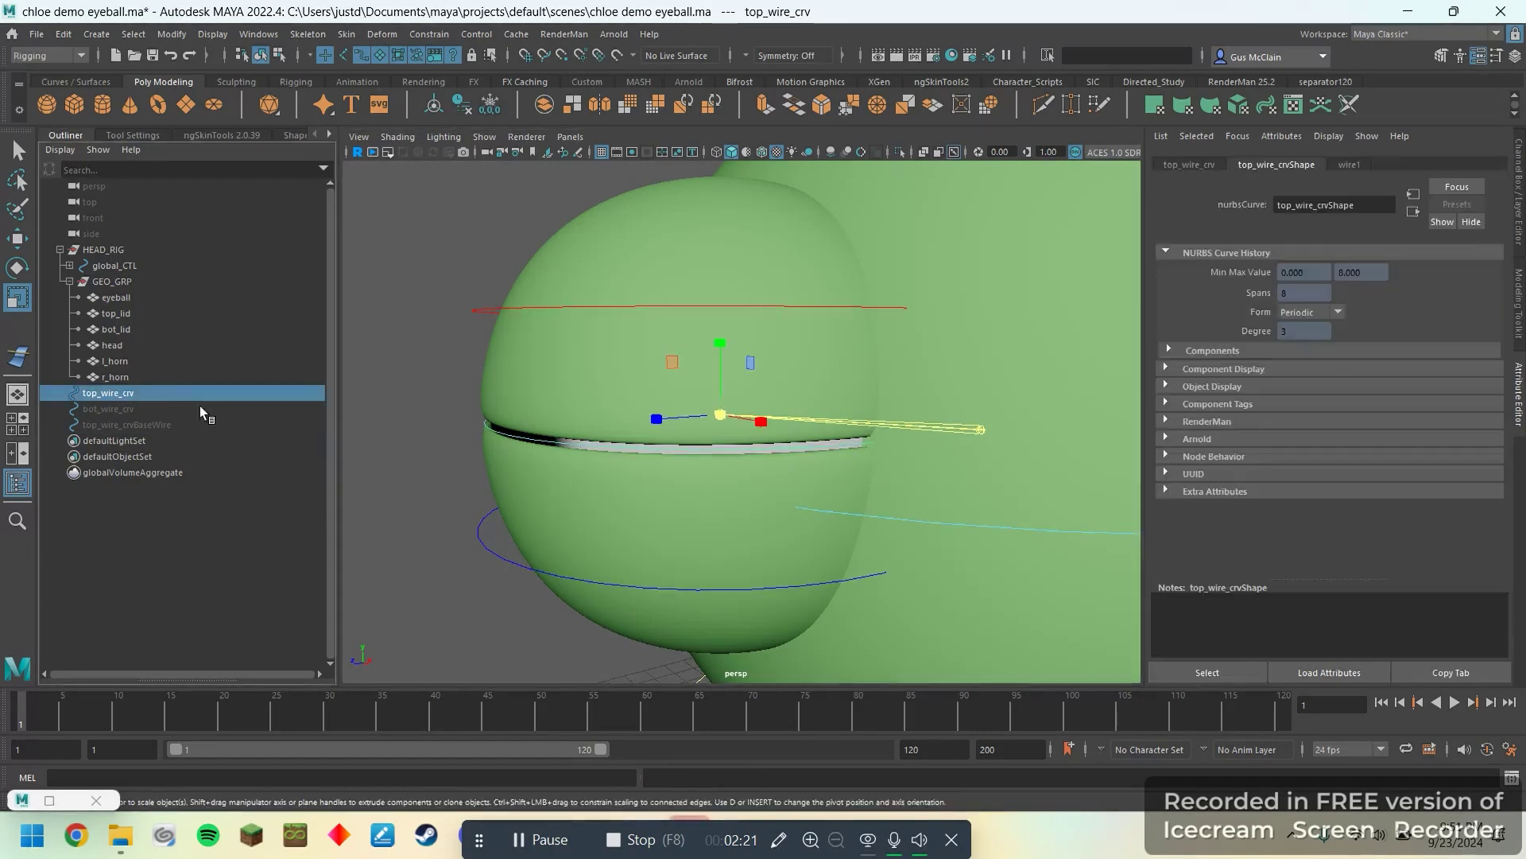
left_click(279, 56)
left_click_drag(528, 385, 791, 487, "alt")
left_click(410, 442)
key("w")
left_click(816, 487)
left_click_drag(819, 438, 839, 347)
left_click_drag(839, 348, 765, 385, "alt")
left_click(901, 515)
left_click_drag(905, 478, 906, 394)
- Undo the test moves of the top_wire_crv control vertices
key("ctrl+z")
left_click_drag(702, 444, 611, 400, "alt")
key("ctrl+z")
key("ctrl+z")
key("ctrl+z")
key("ctrl+z")
- Set the rotation of top_lid's wire1 deformer to 0
scroll(629, 409, "down", 2)
right_click_drag(601, 354, 667, 336)
left_click(511, 298)
left_click(677, 284)
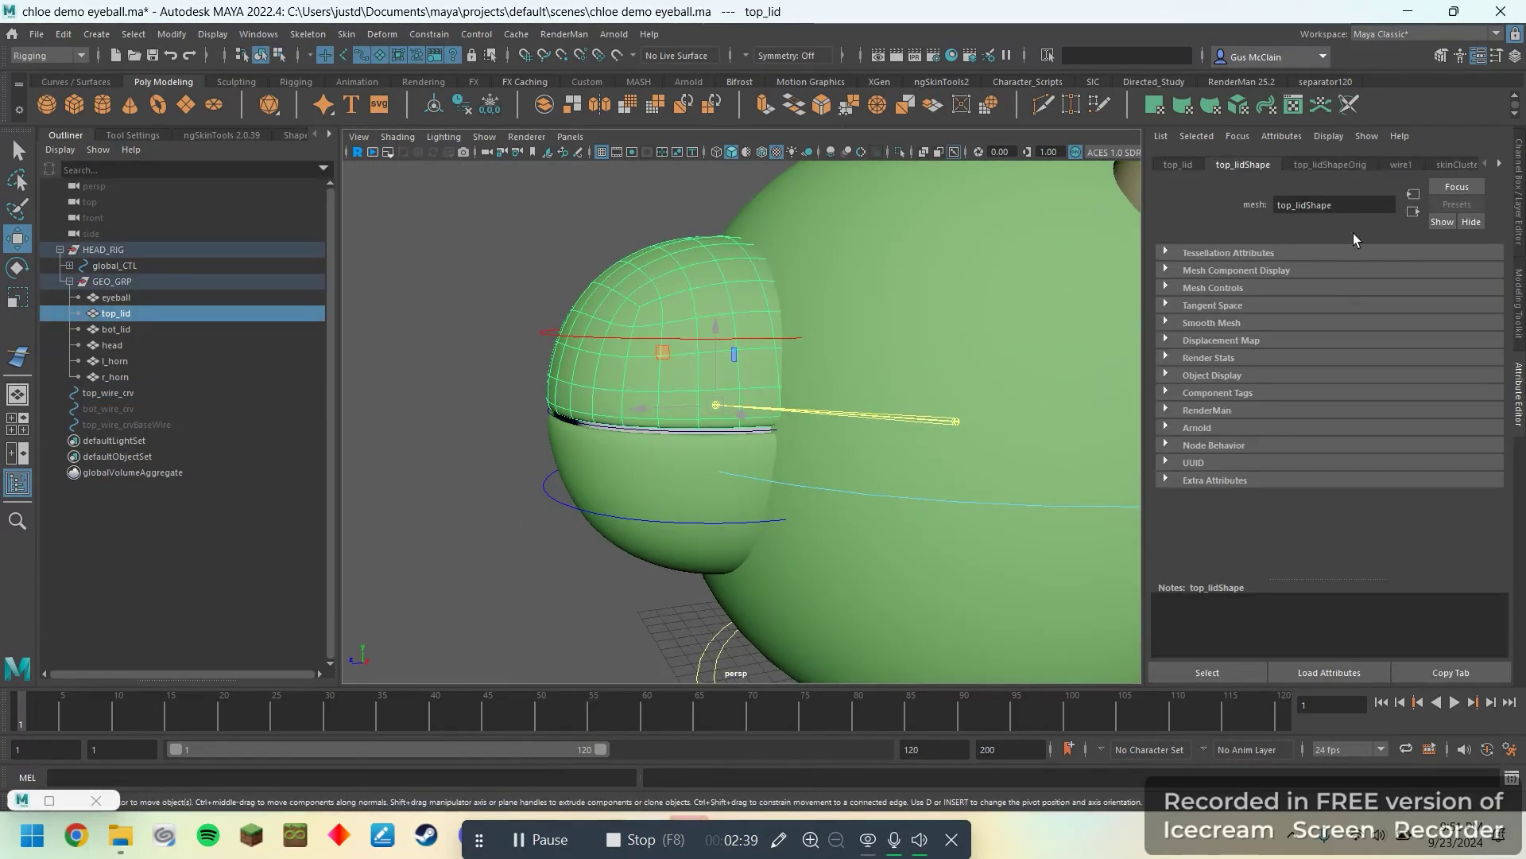
left_click(1401, 165)
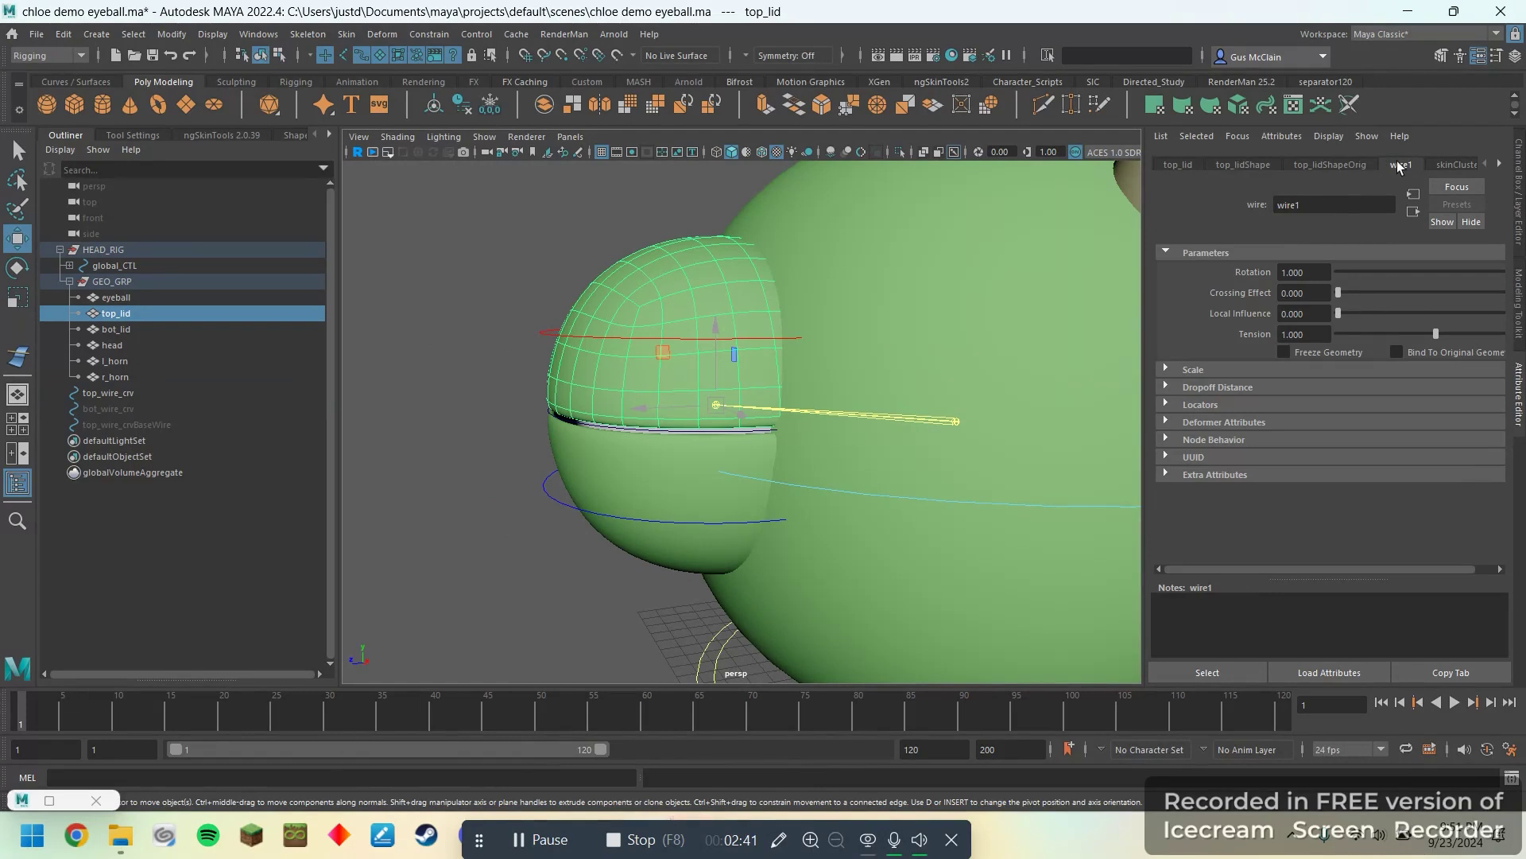
left_click_drag(1374, 275, 1209, 326)
- Set wire1's dropoff distance for top_wire_crv to 10
left_click(1210, 386)
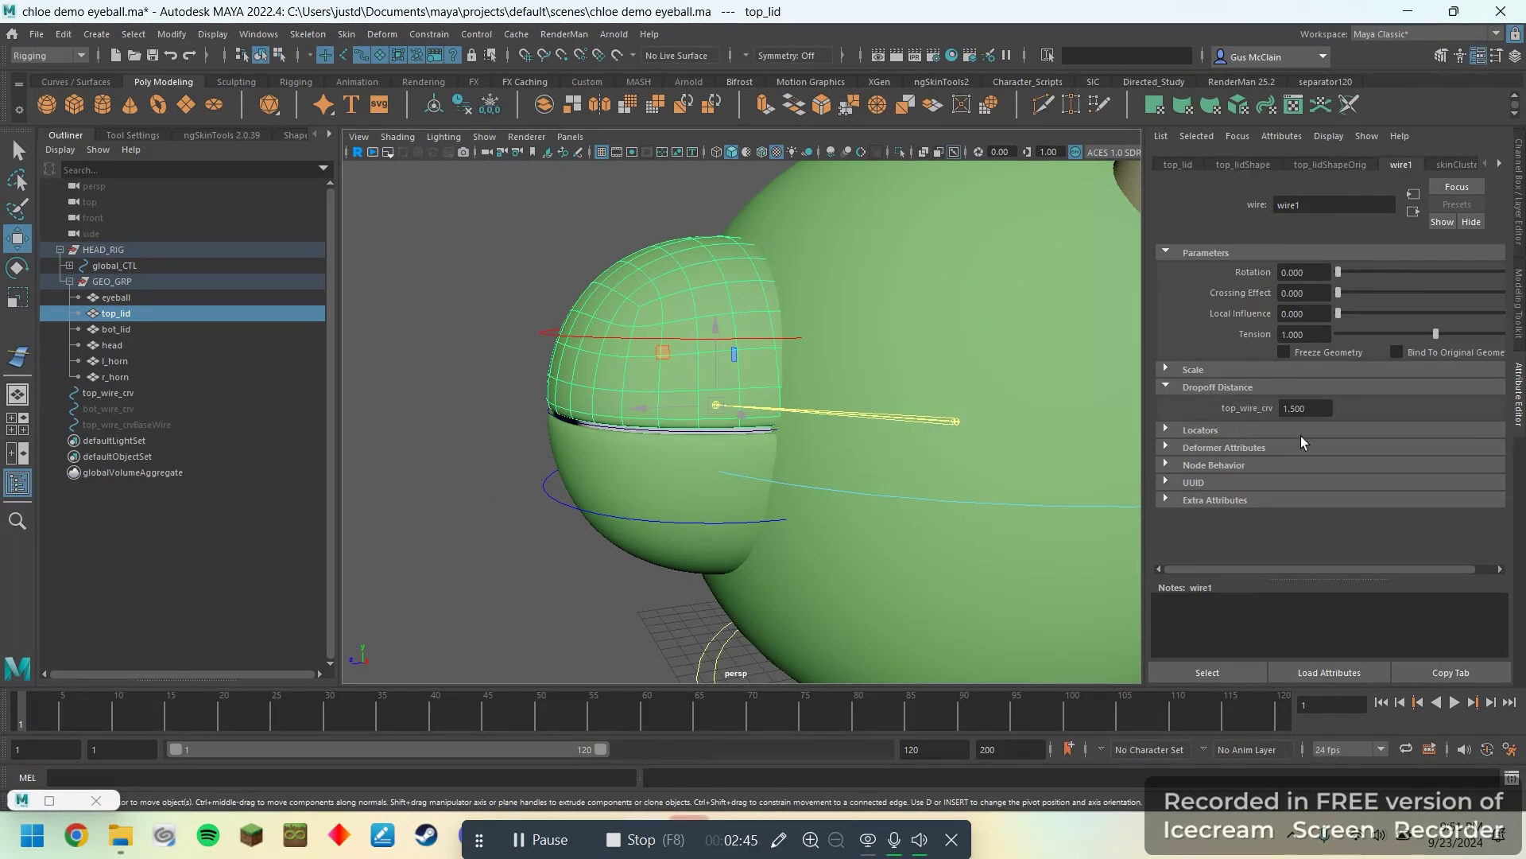
type("10")
key("Return")
- Raise the front control vertex of top_wire_crv to test the dropoff of 10, and undo the move
left_click(486, 443)
left_click(159, 393)
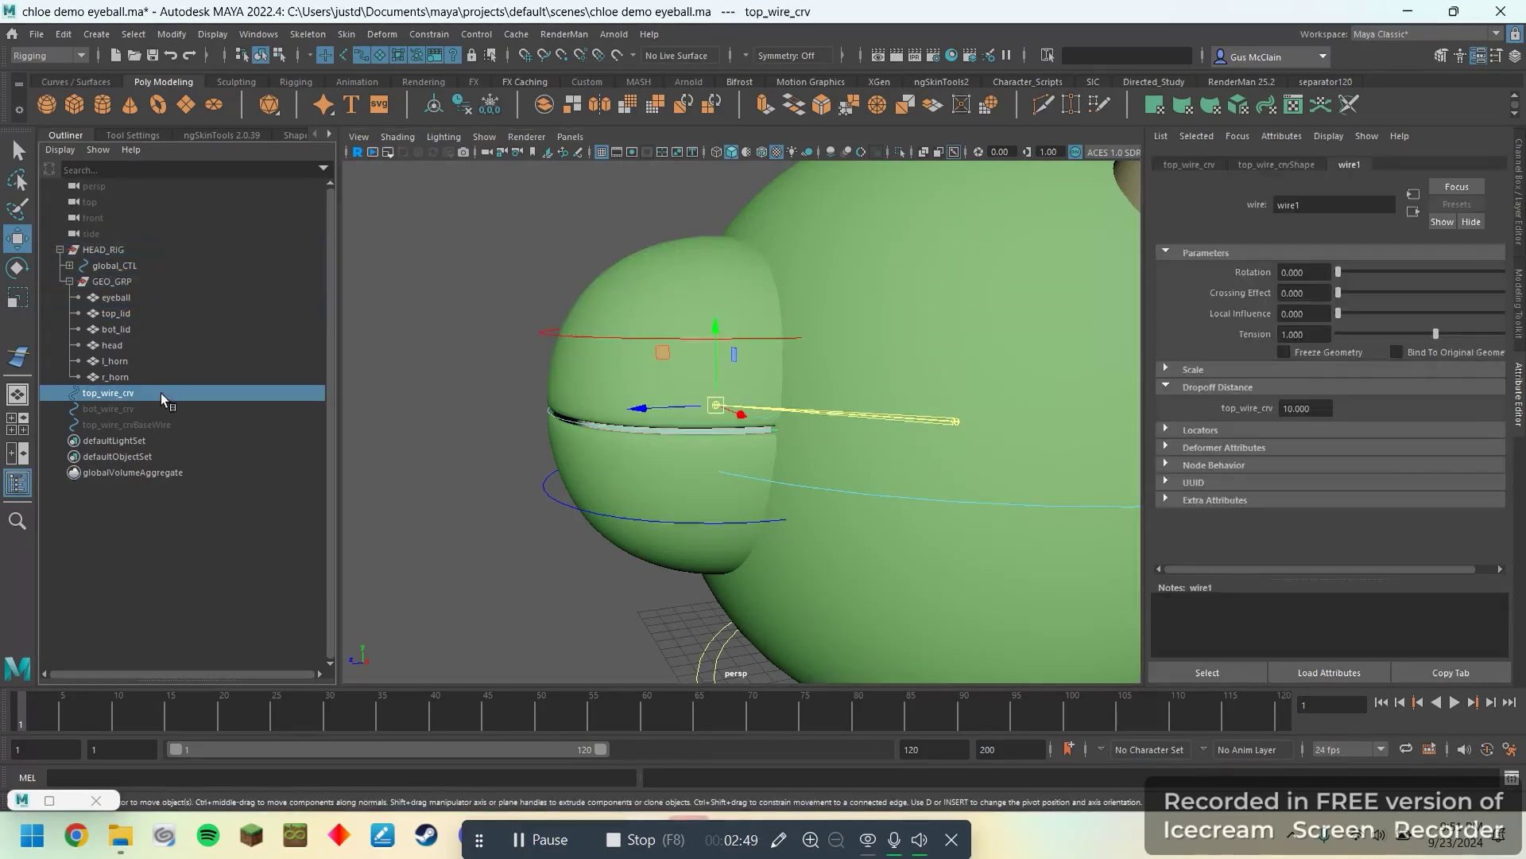
left_click(465, 350)
left_click_drag(507, 395, 531, 284)
left_click(655, 260)
key("ctrl+z")
key("ctrl+z")
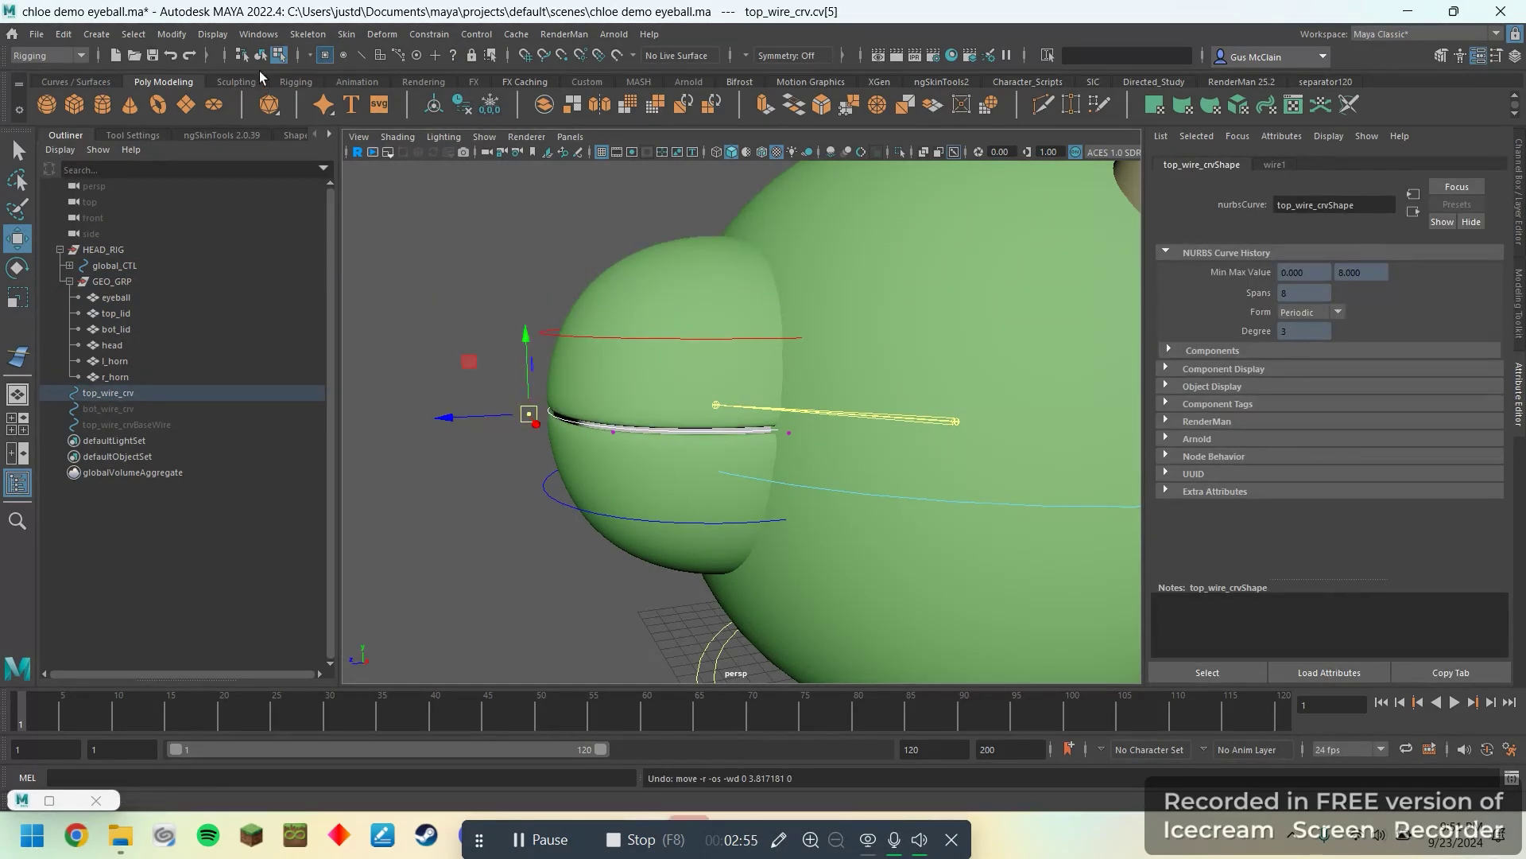
- Set wire1's dropoff distance for top_wire_crv to 5 on the top_lid mesh
left_click(261, 55)
left_click(636, 293)
double_click(1304, 408)
type("5")
key("Return")
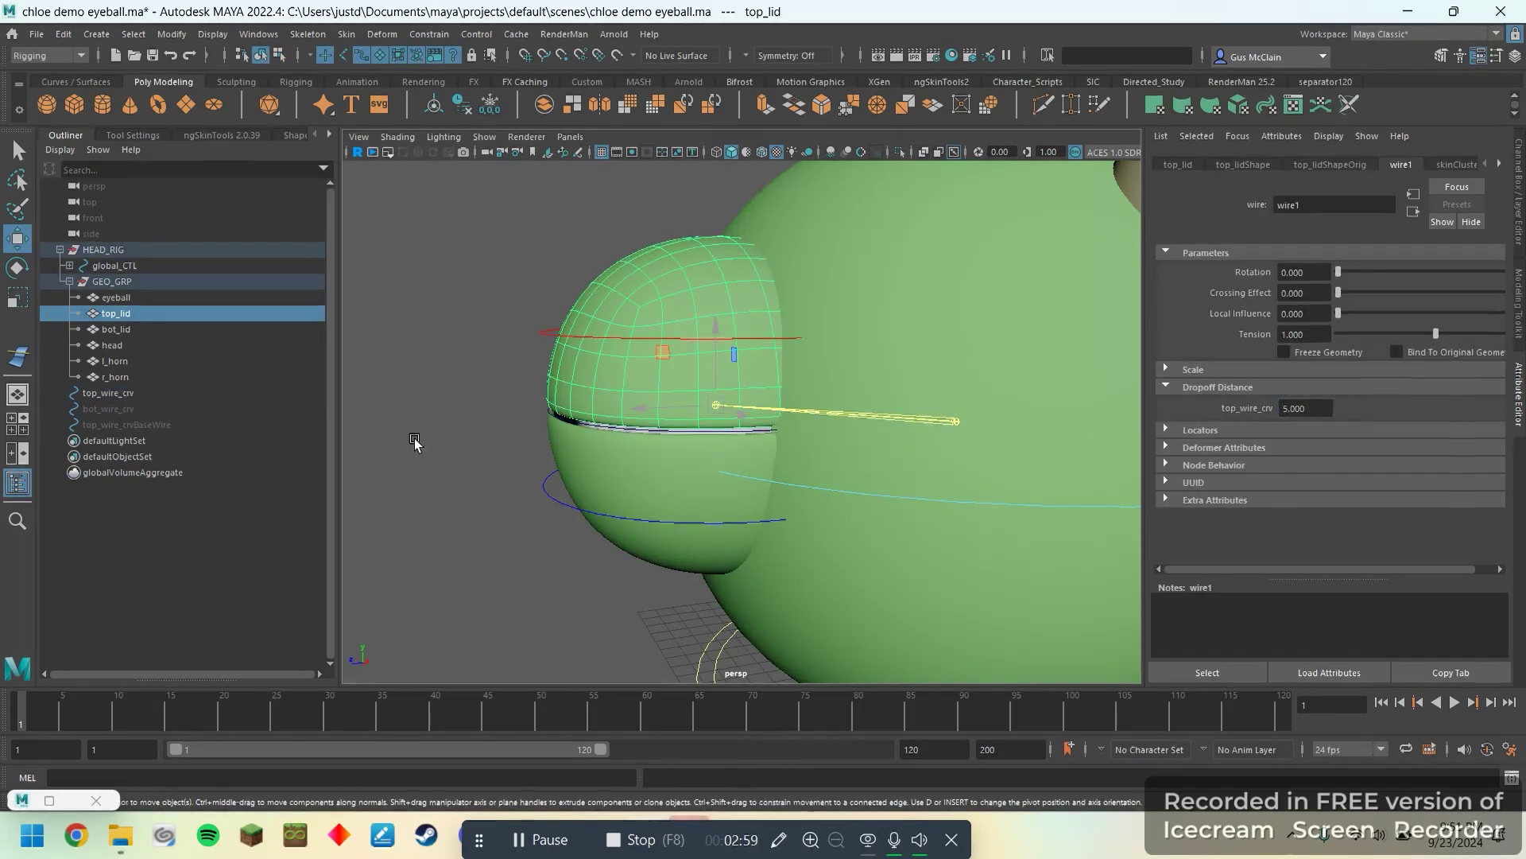
- Raise the front control vertex of top_wire_crv to test the dropoff of 5, and undo the move
left_click(415, 442)
left_click(108, 393)
key("F8")
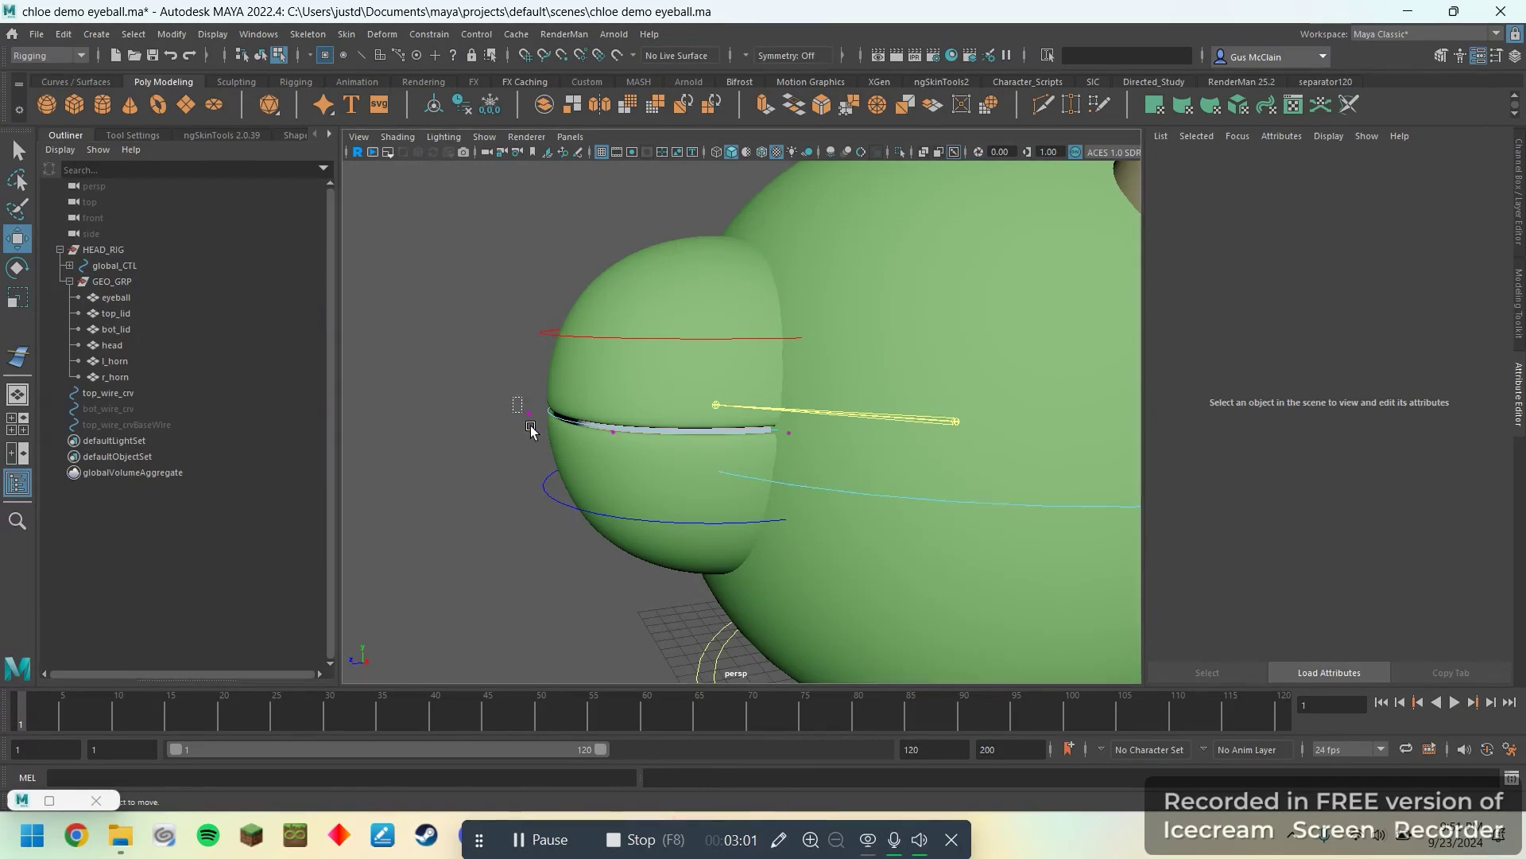
left_click_drag(531, 427, 540, 435)
left_click_drag(532, 376, 542, 268)
mouse_move(630, 298)
left_mouse_down("alt")
mouse_move(761, 304)
mouse_move(654, 309)
left_mouse_up("alt")
left_click_drag(702, 391, 883, 470)
key("ctrl+z")
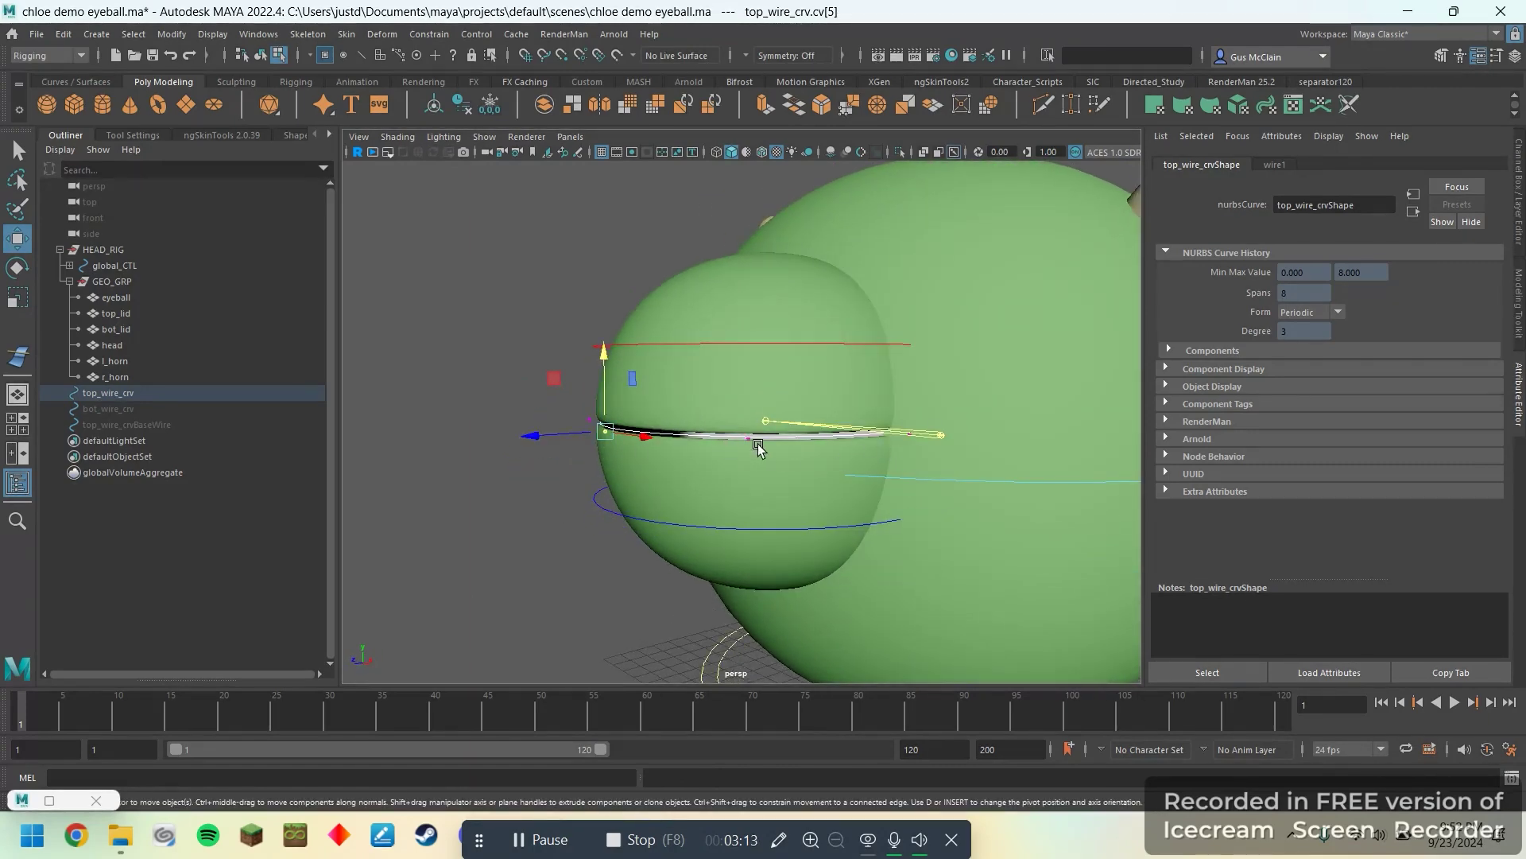
- Raise the control vertex beside the front one to test the lid's bend, and undo the moves
left_click_drag(758, 448, 578, 358, "alt")
left_click(581, 480)
left_click_drag(578, 358, 729, 393, "alt")
left_click_drag(941, 413, 827, 291, "alt")
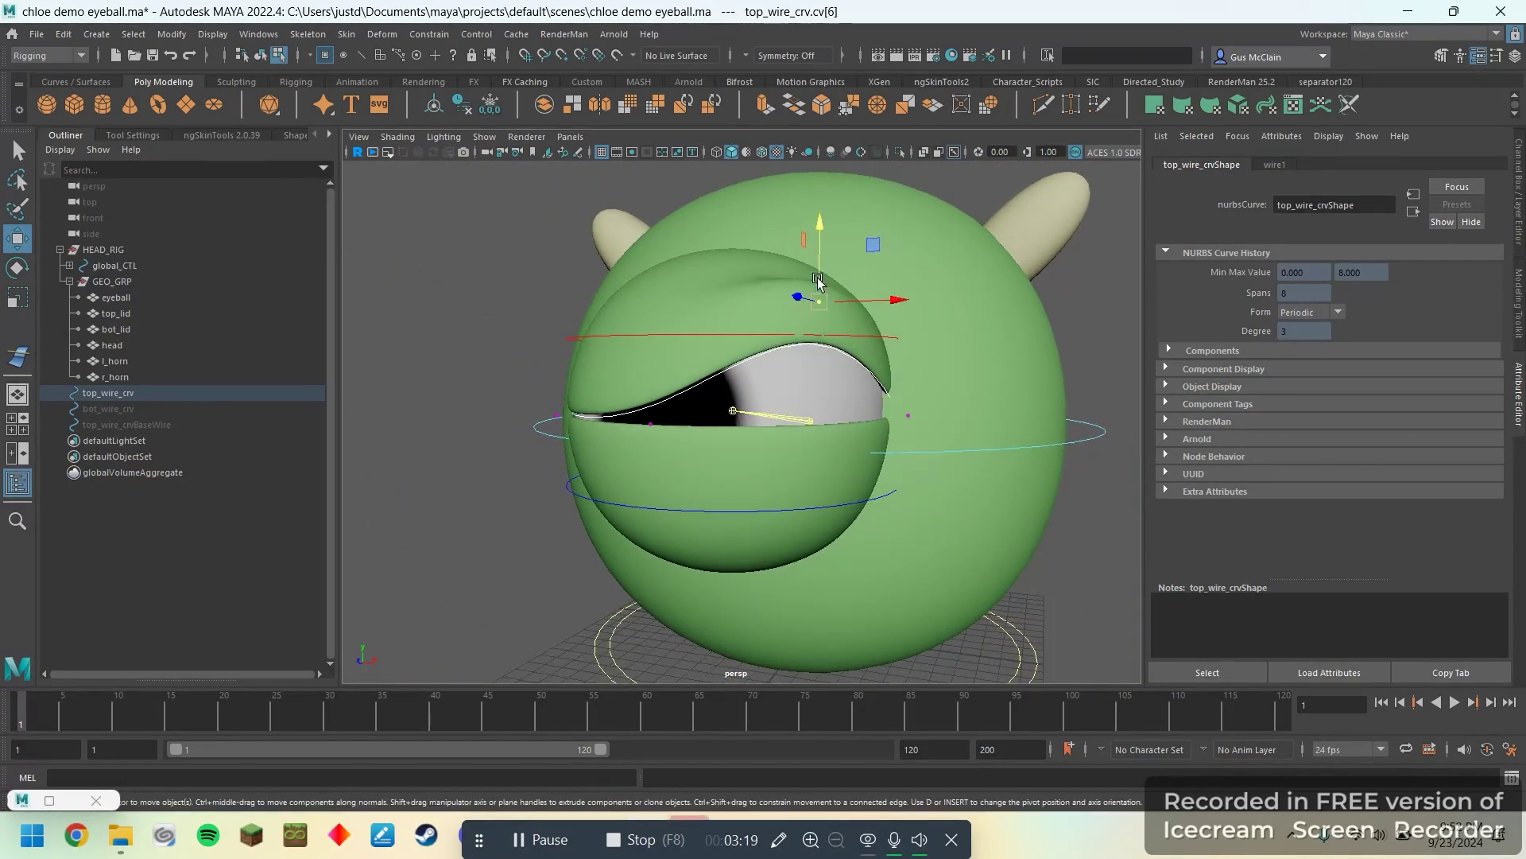
left_click(516, 302)
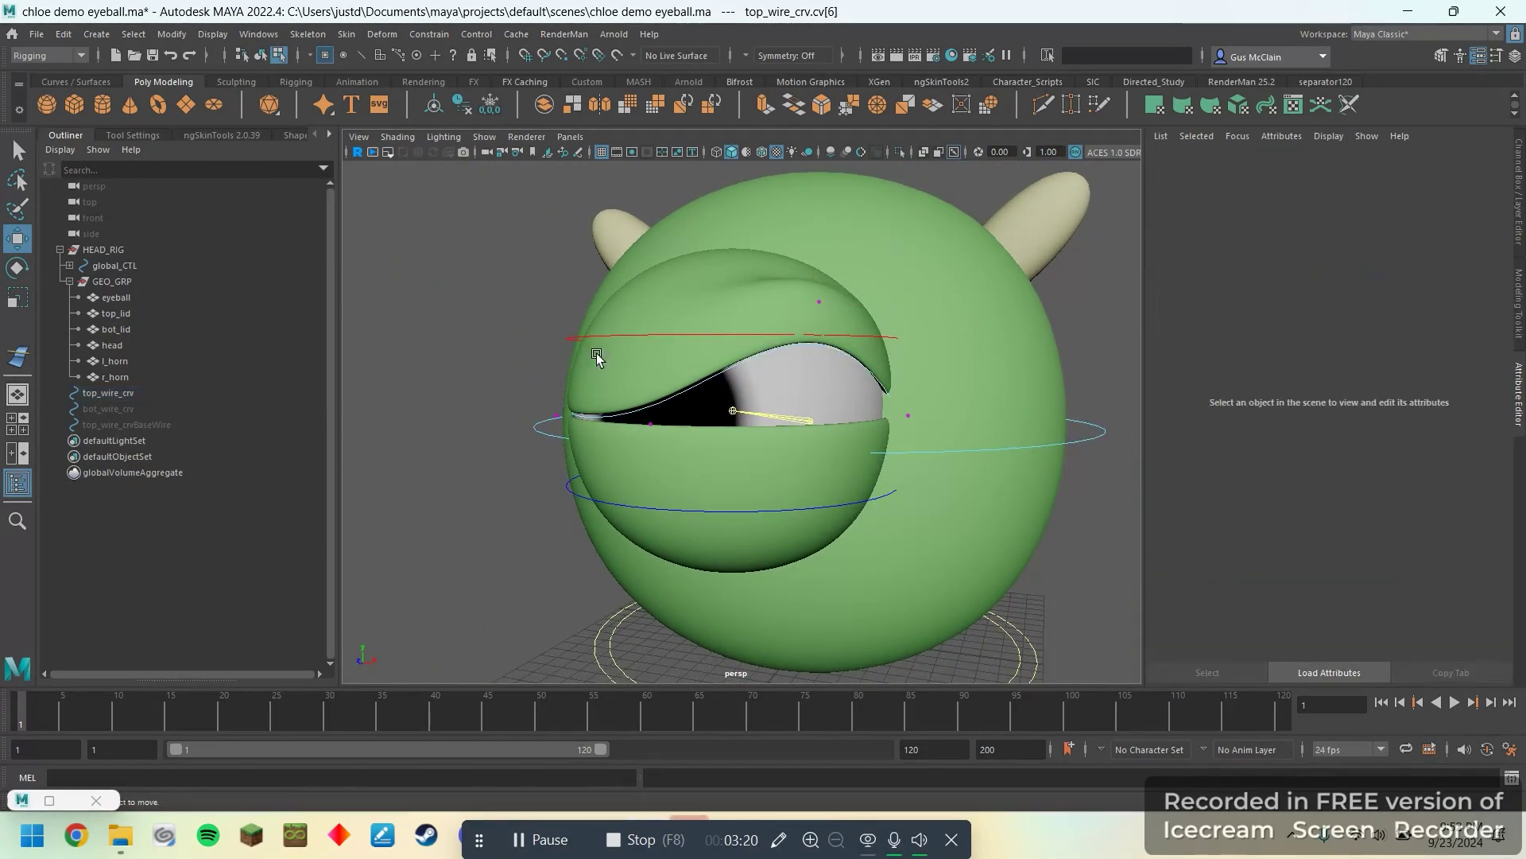
left_click(819, 301)
left_click_drag(819, 270, 445, 380)
key("ctrl+z")
key("ctrl+z")
key("ctrl+z")
key("ctrl+z")
- Isolate top_wire_crv in the viewport so its control vertices can be selected without the head geometry
left_click(446, 517)
left_click(194, 392)
key("ctrl+1")
left_click_drag(630, 437, 765, 507, "alt")
left_click(655, 367)
left_click_drag(719, 426, 733, 341, "alt")
left_click(732, 445)
left_click(729, 447)
key("ctrl+z")
scroll(794, 435, "up", 5)
mouse_move(794, 435)
left_mouse_down("alt")
mouse_move(811, 424)
mouse_move(802, 438)
left_mouse_up("alt")
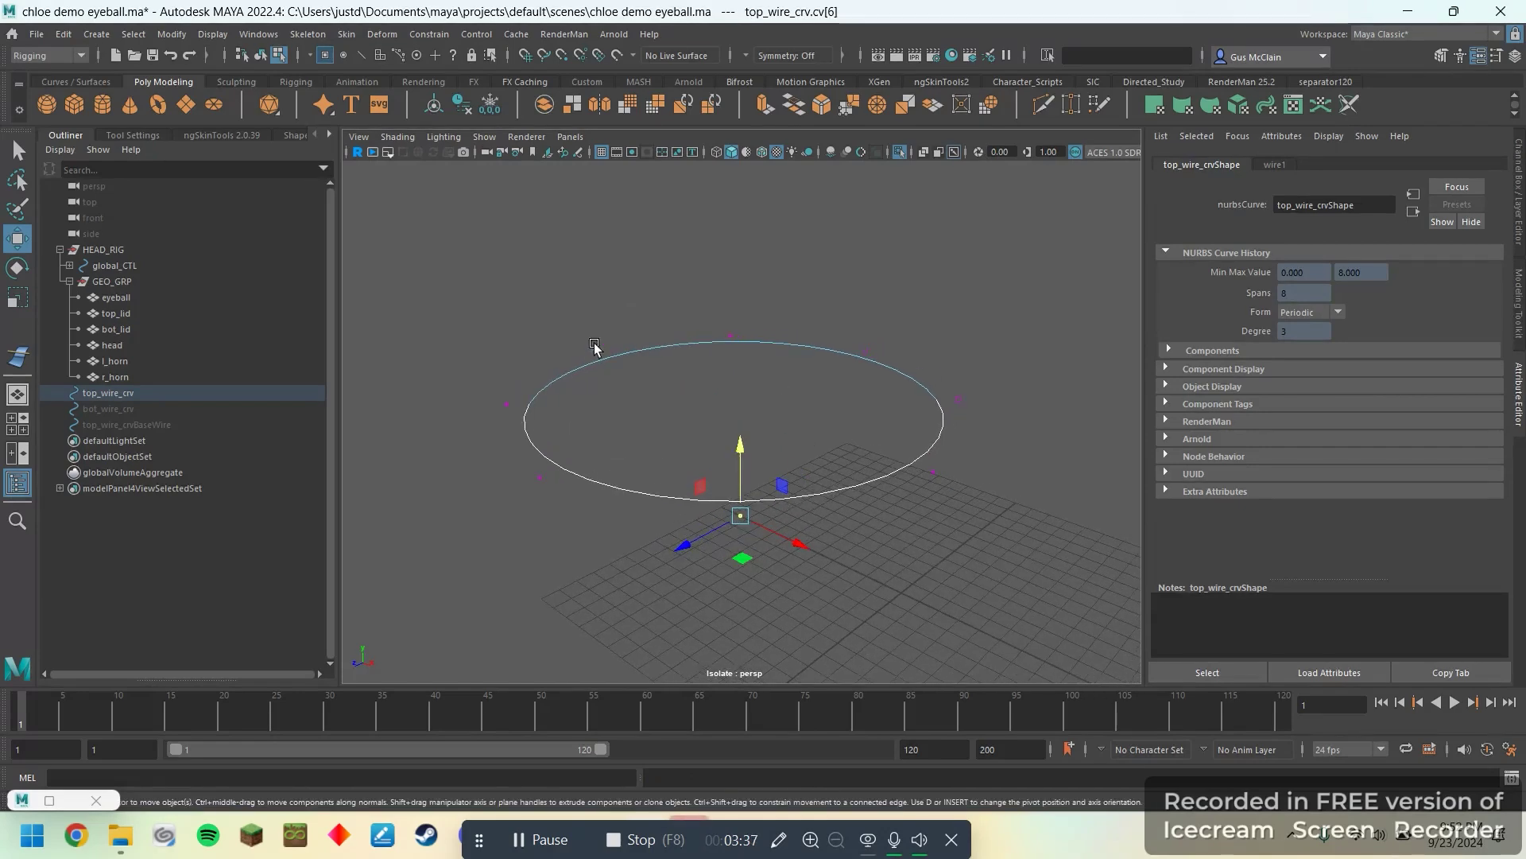
- Create a cluster deformer on the front control vertex, cv[5], of top_wire_crv
left_click(296, 83)
scroll(596, 348, "down", 3)
mouse_move(597, 348)
left_mouse_down("alt")
mouse_move(565, 340)
mouse_move(603, 344)
left_mouse_up("alt")
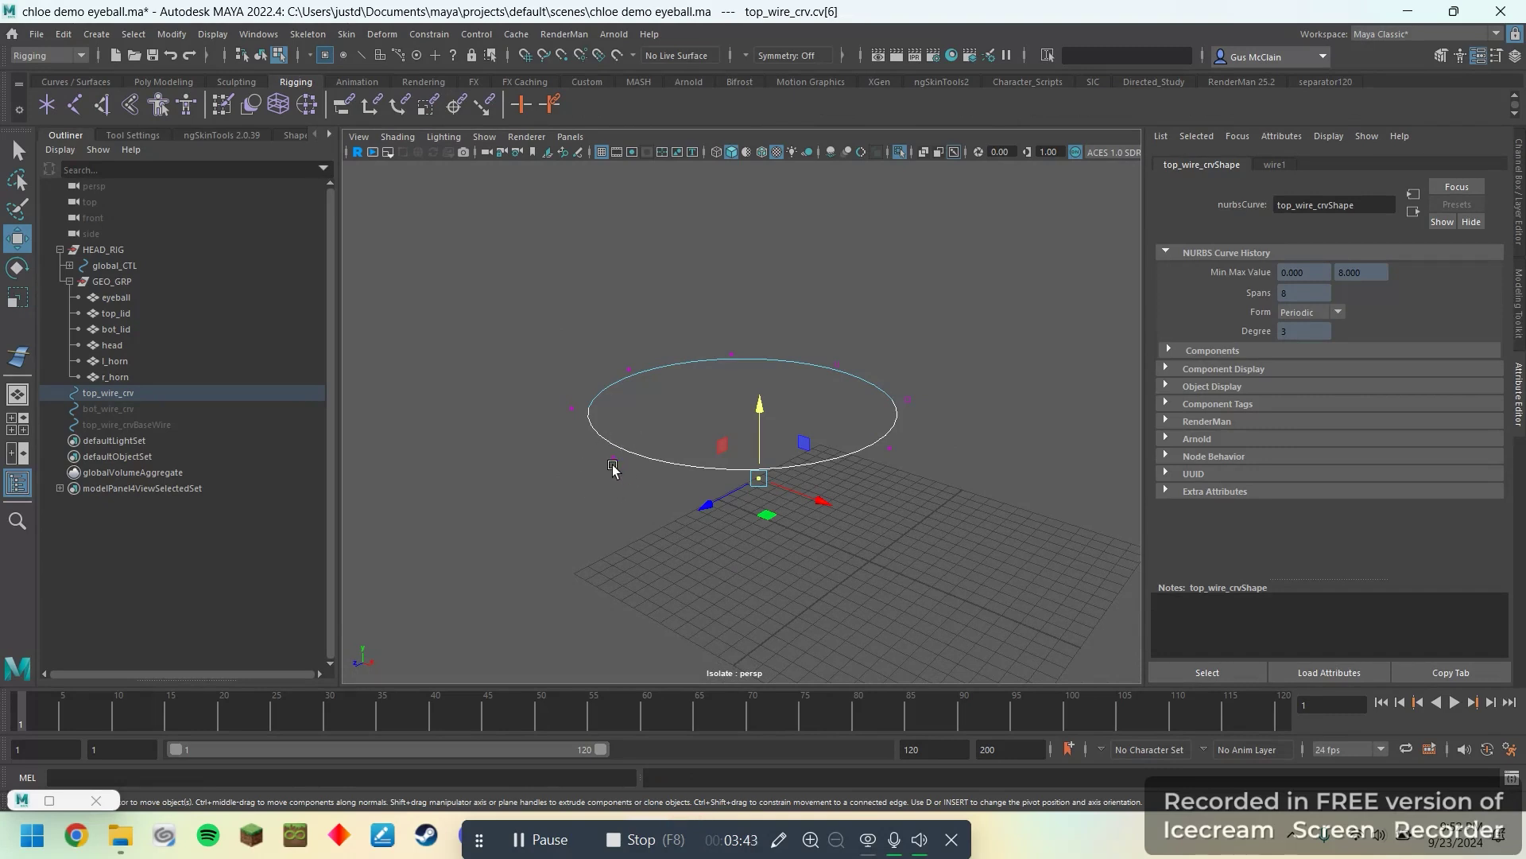
middle_click_drag(686, 445, 823, 466, "alt")
left_click_drag(823, 466, 775, 464, "alt")
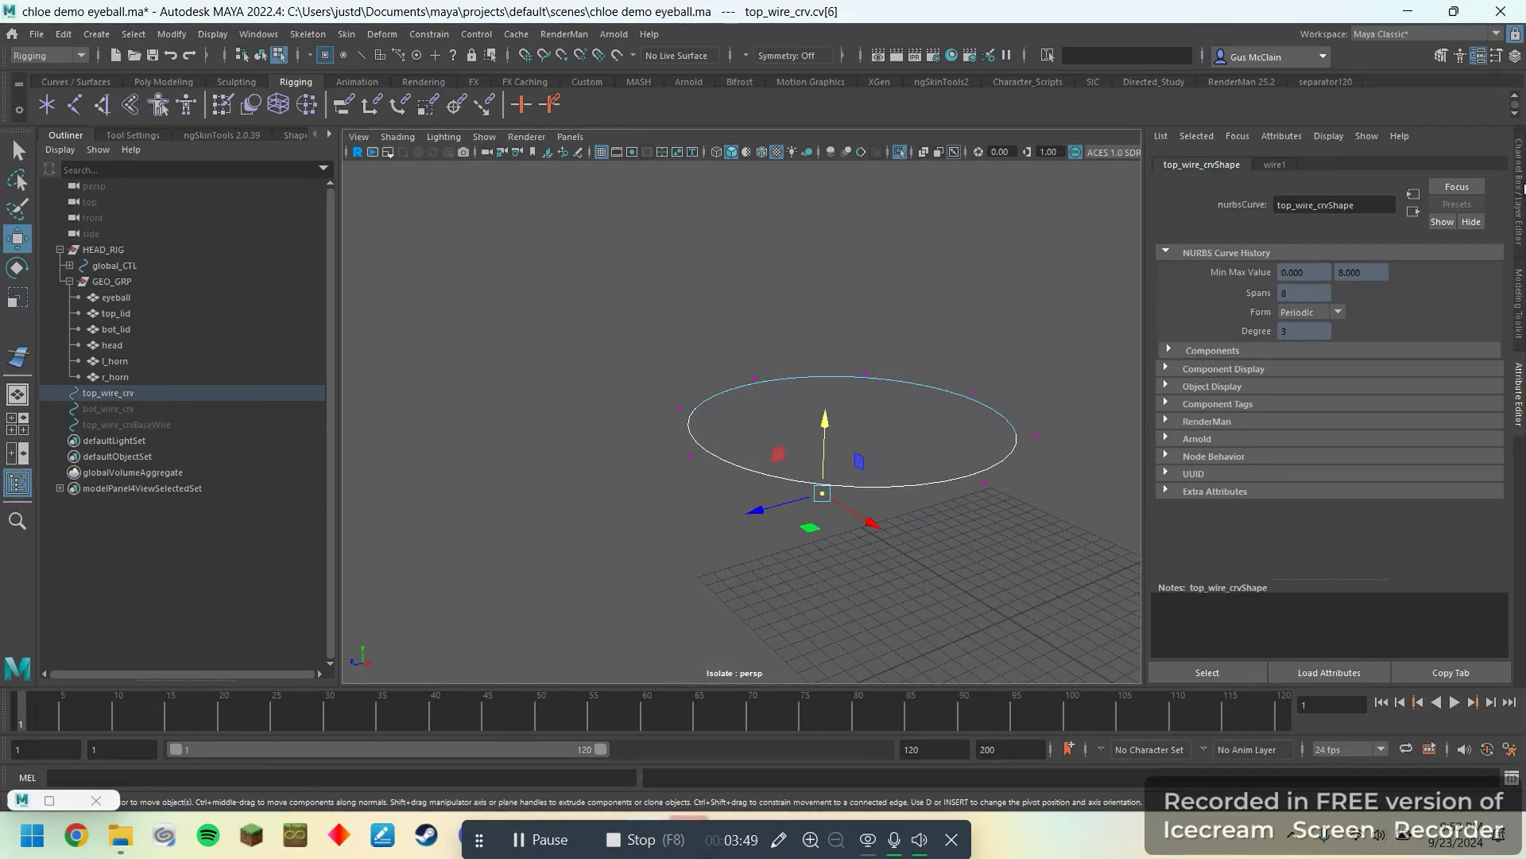
mouse_move(703, 506)
left_mouse_down("alt")
mouse_move(718, 501)
mouse_move(685, 505)
left_mouse_up("alt")
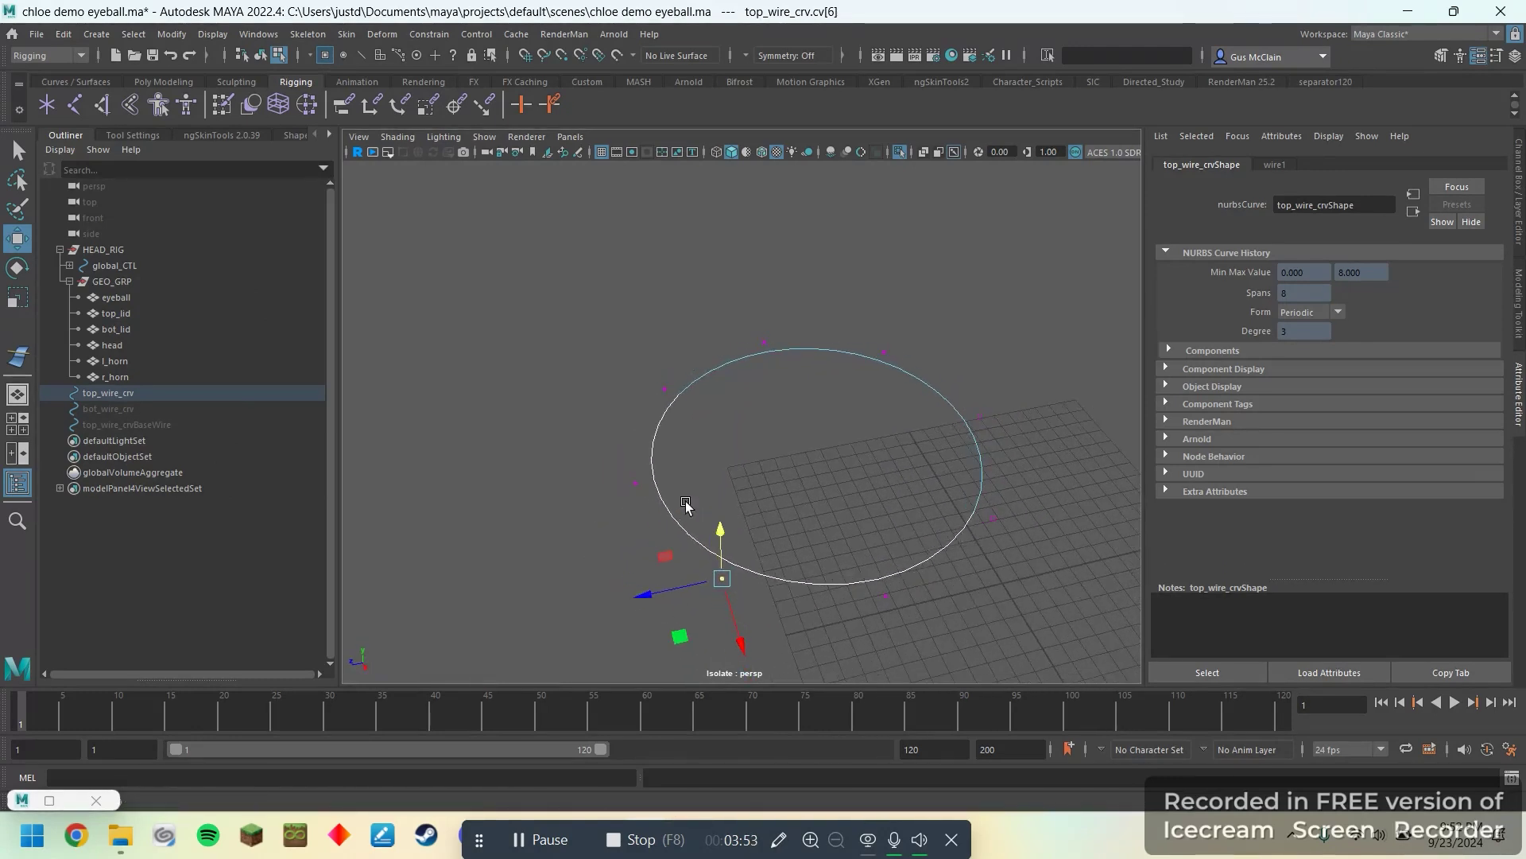
left_click(636, 482)
left_click_drag(635, 482, 627, 463, "alt")
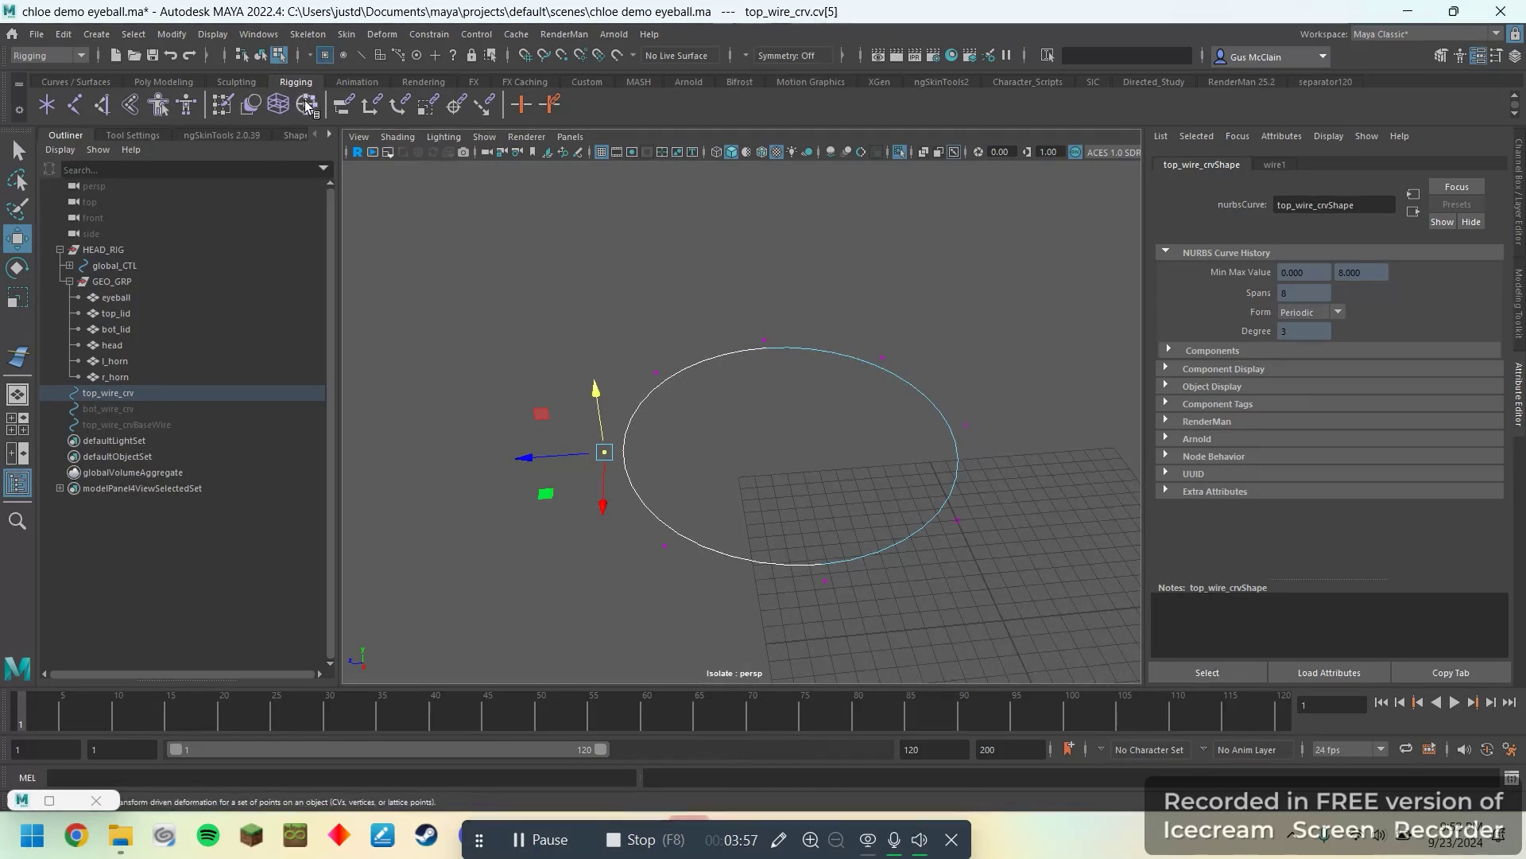
left_click(305, 107)
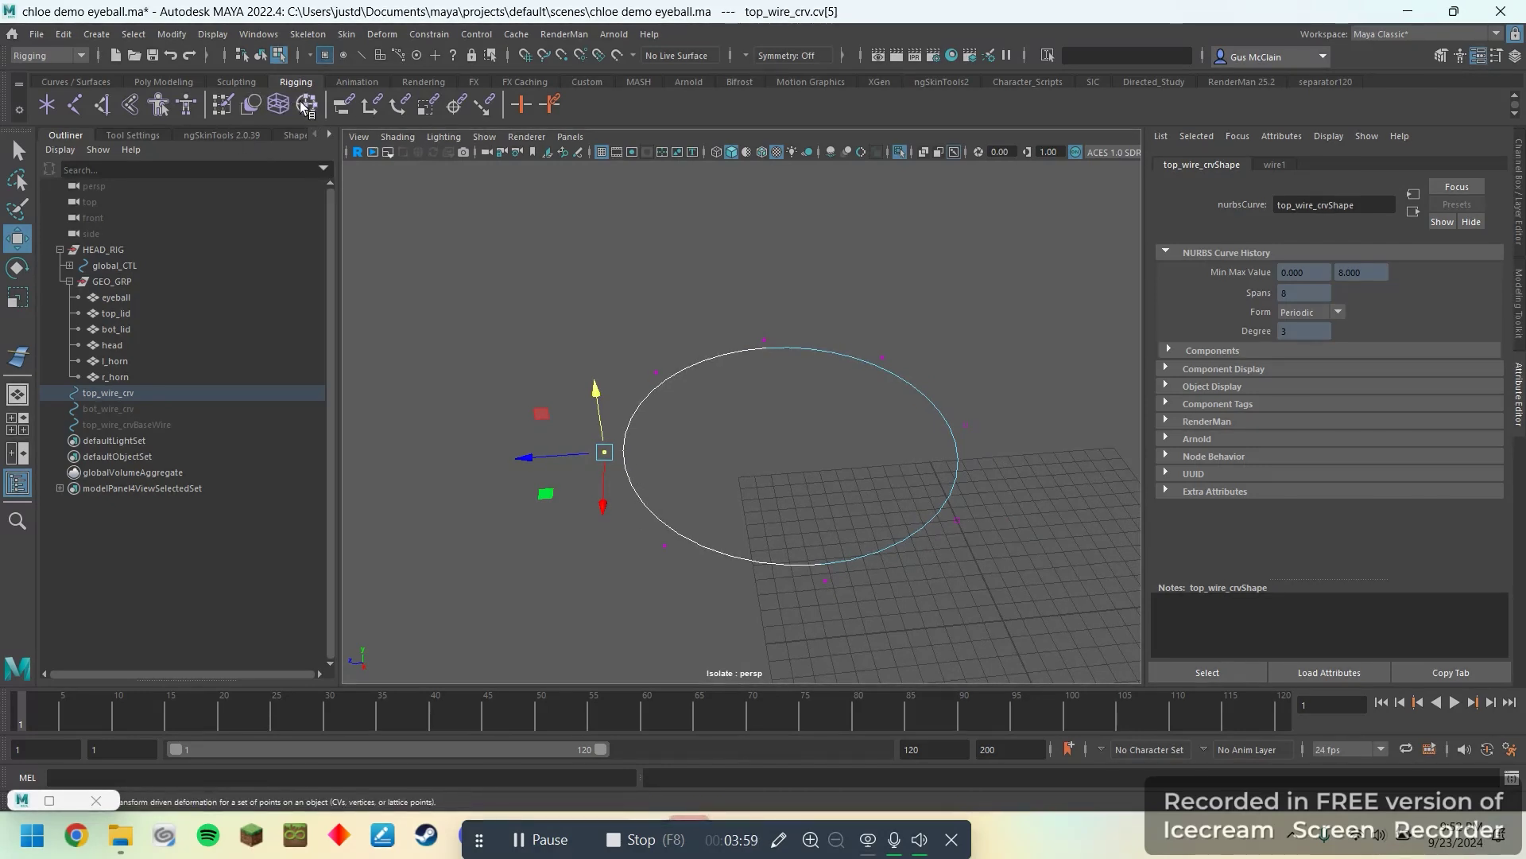
left_click(305, 108)
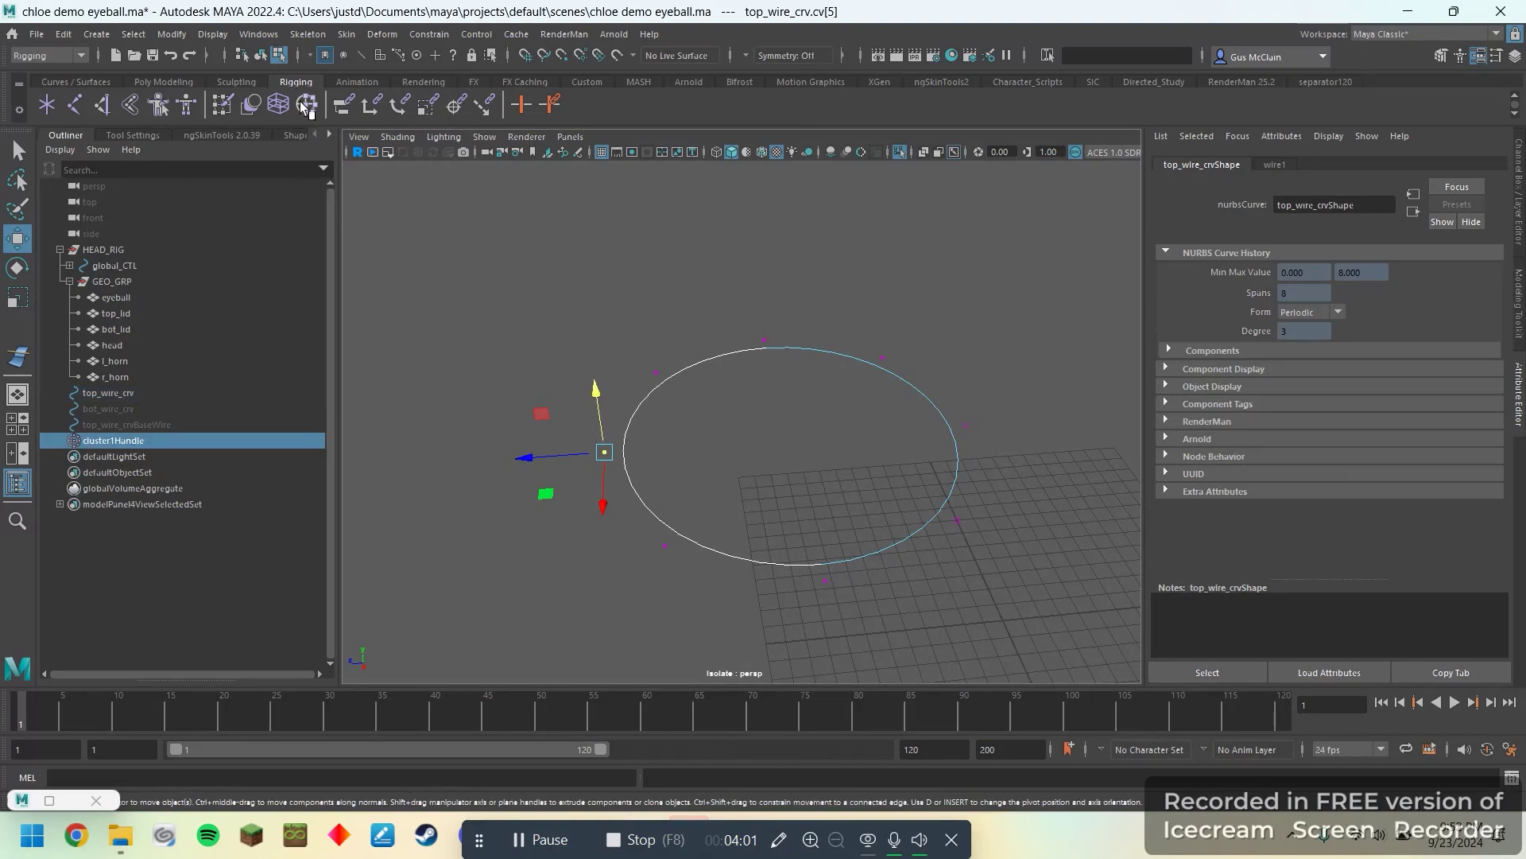
- Create a separate cluster on each of the seven remaining control vertices of top_wire_crv
left_click_drag(704, 409, 704, 409)
left_click(305, 107)
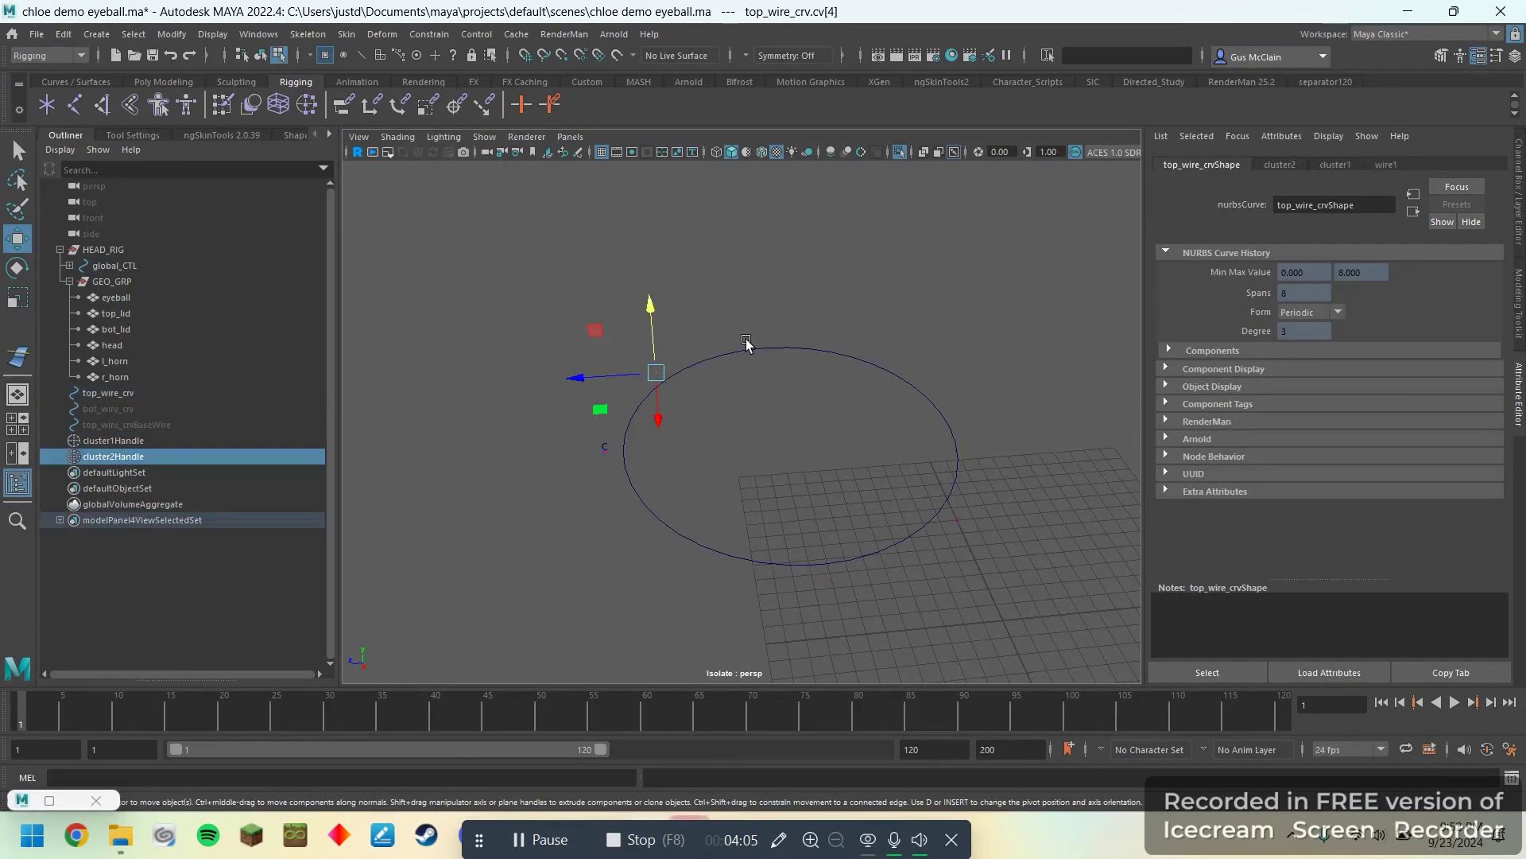
left_click(764, 341)
left_click(306, 108)
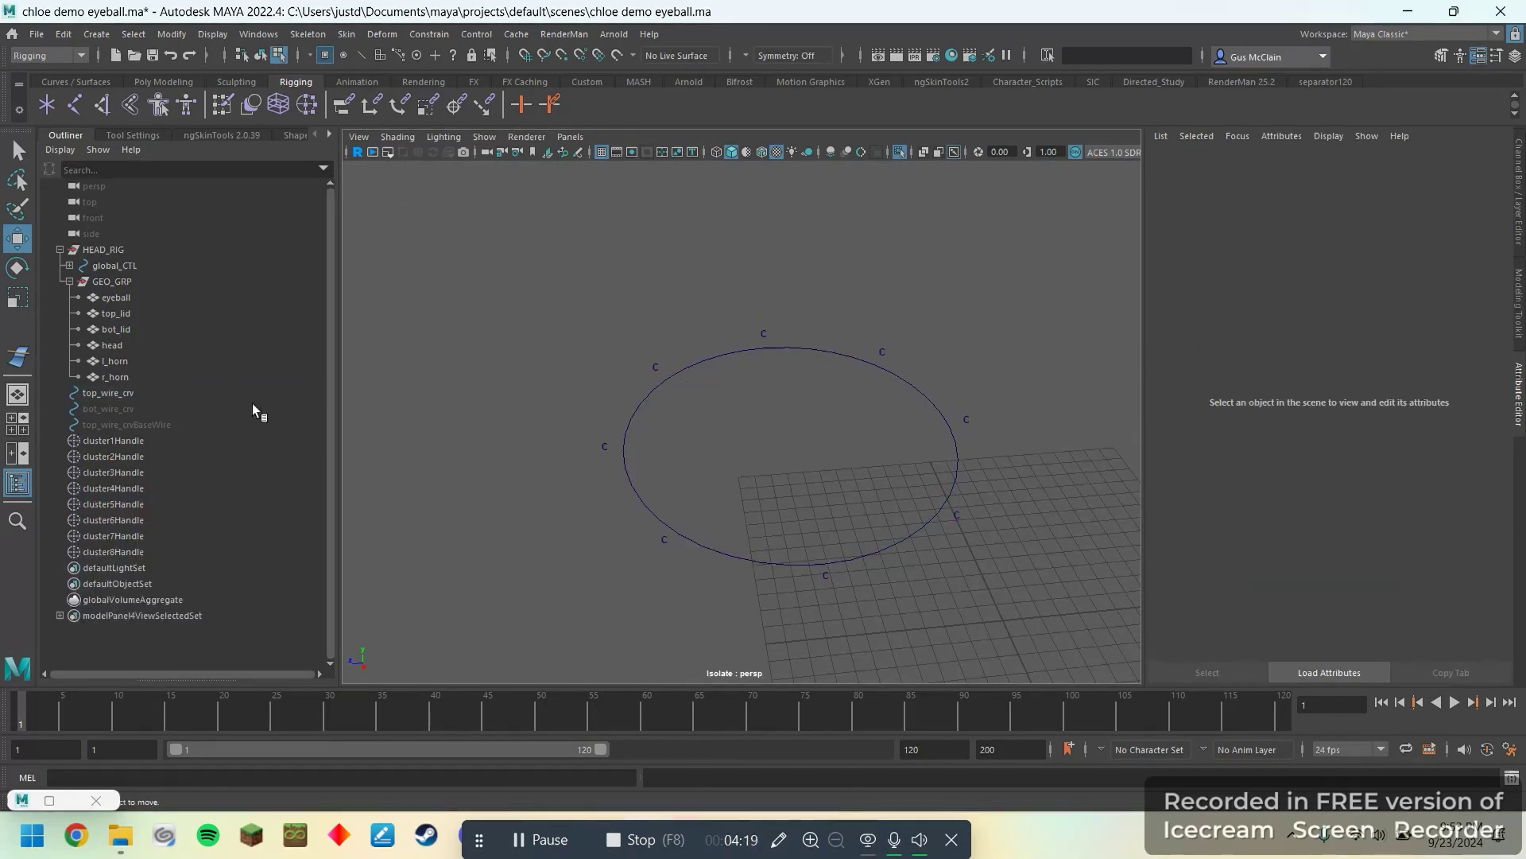
- Raise cluster2Handle about 7.2 units to test how it pulls the wire curve
left_click(157, 458)
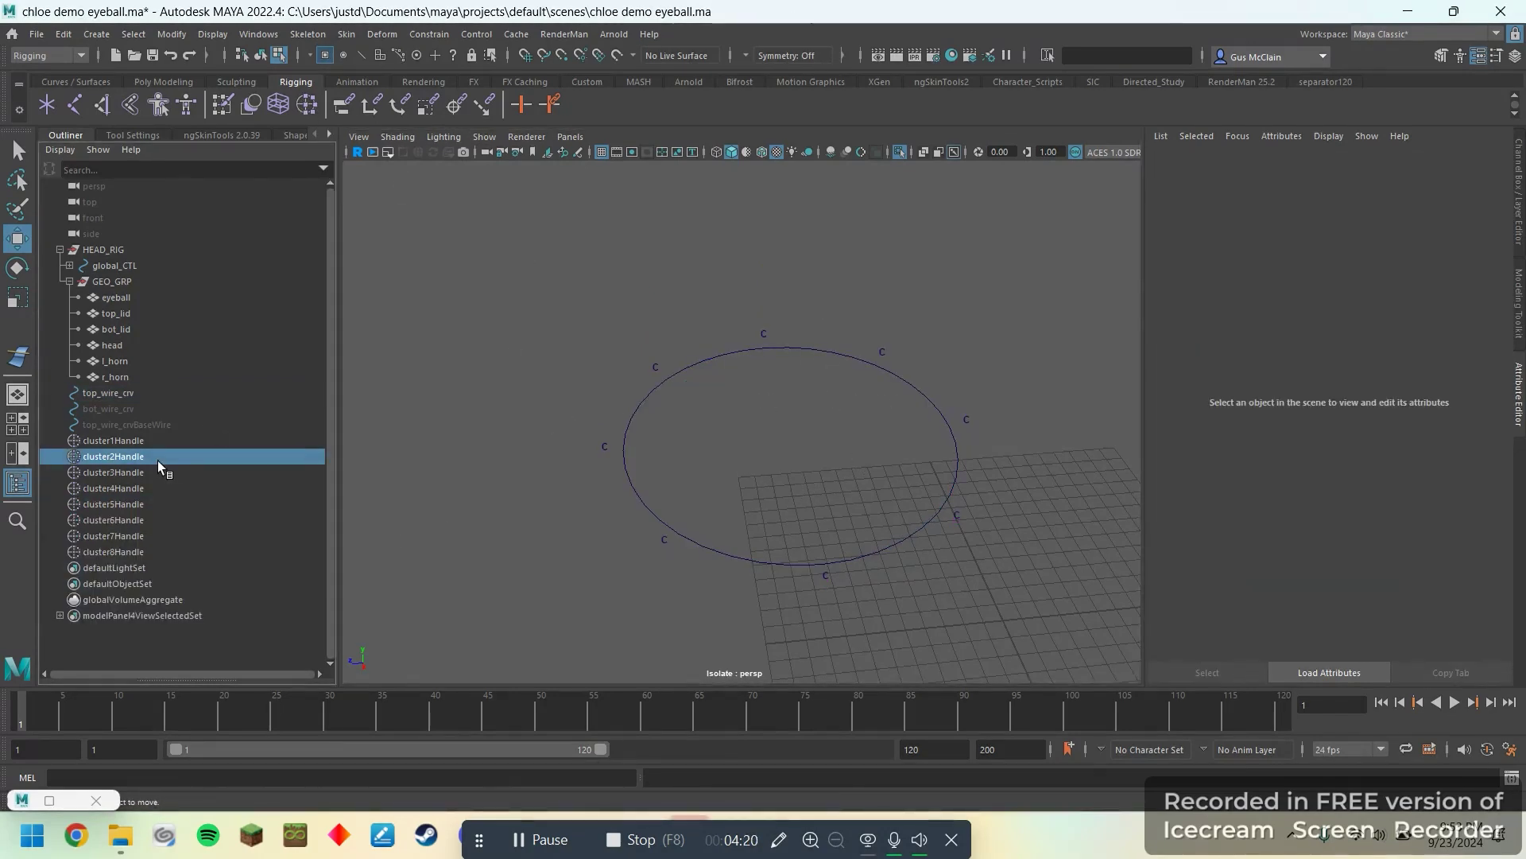
left_click_drag(613, 485, 474, 491, "alt")
left_click_drag(695, 328, 711, 267)
left_click_drag(760, 204, 765, 90)
- Reset all translate and rotate values of cluster2Handle to 0
left_click(1518, 221)
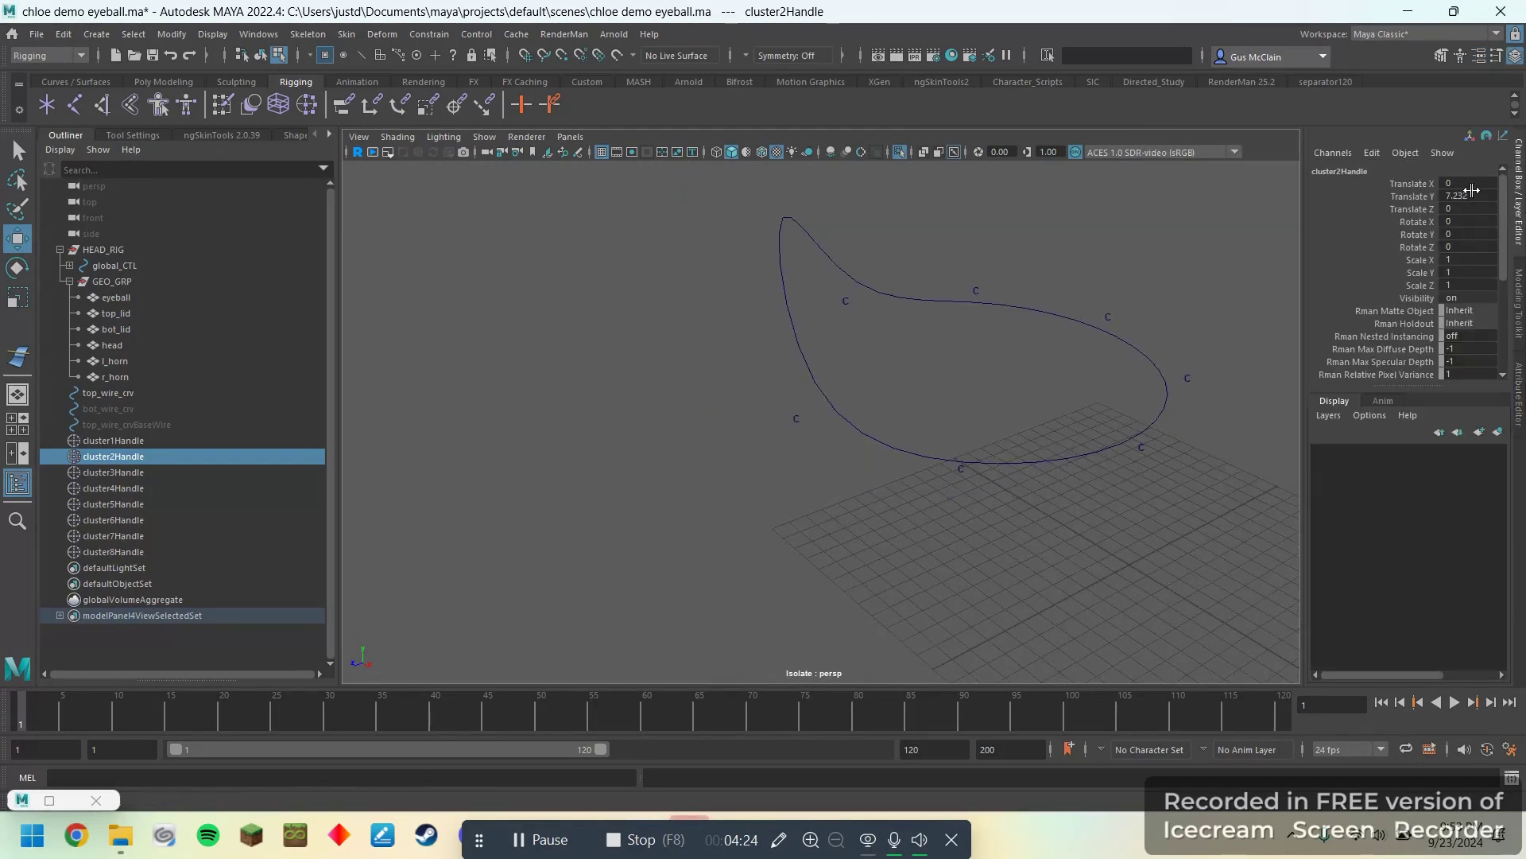
middle_click_drag(1111, 335, 1017, 446, "alt")
left_click_drag(1017, 449, 1033, 447, "alt")
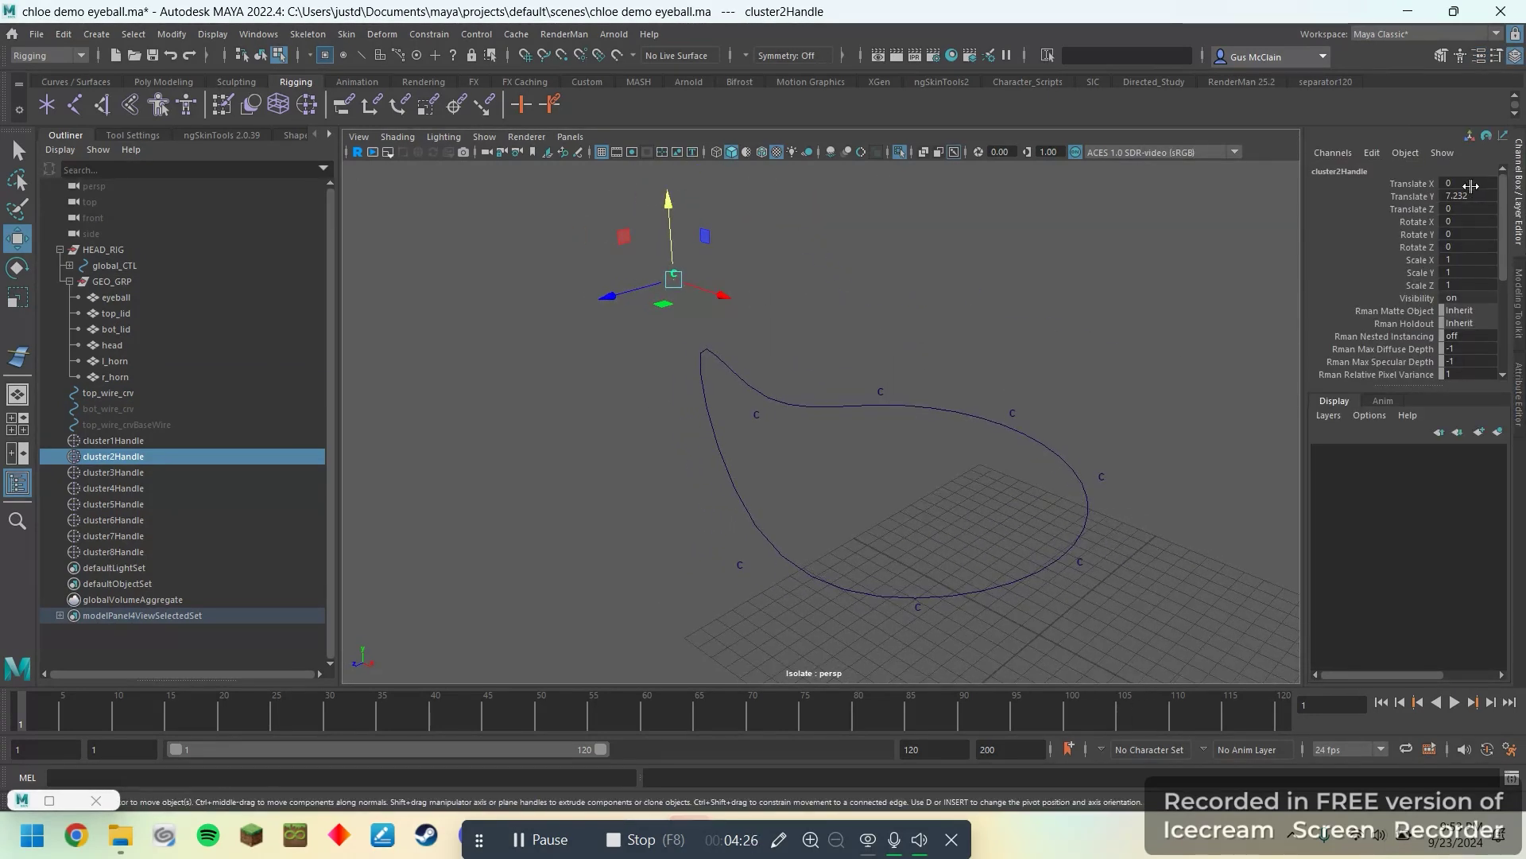
left_click_drag(1471, 185, 1481, 228)
key("Return")
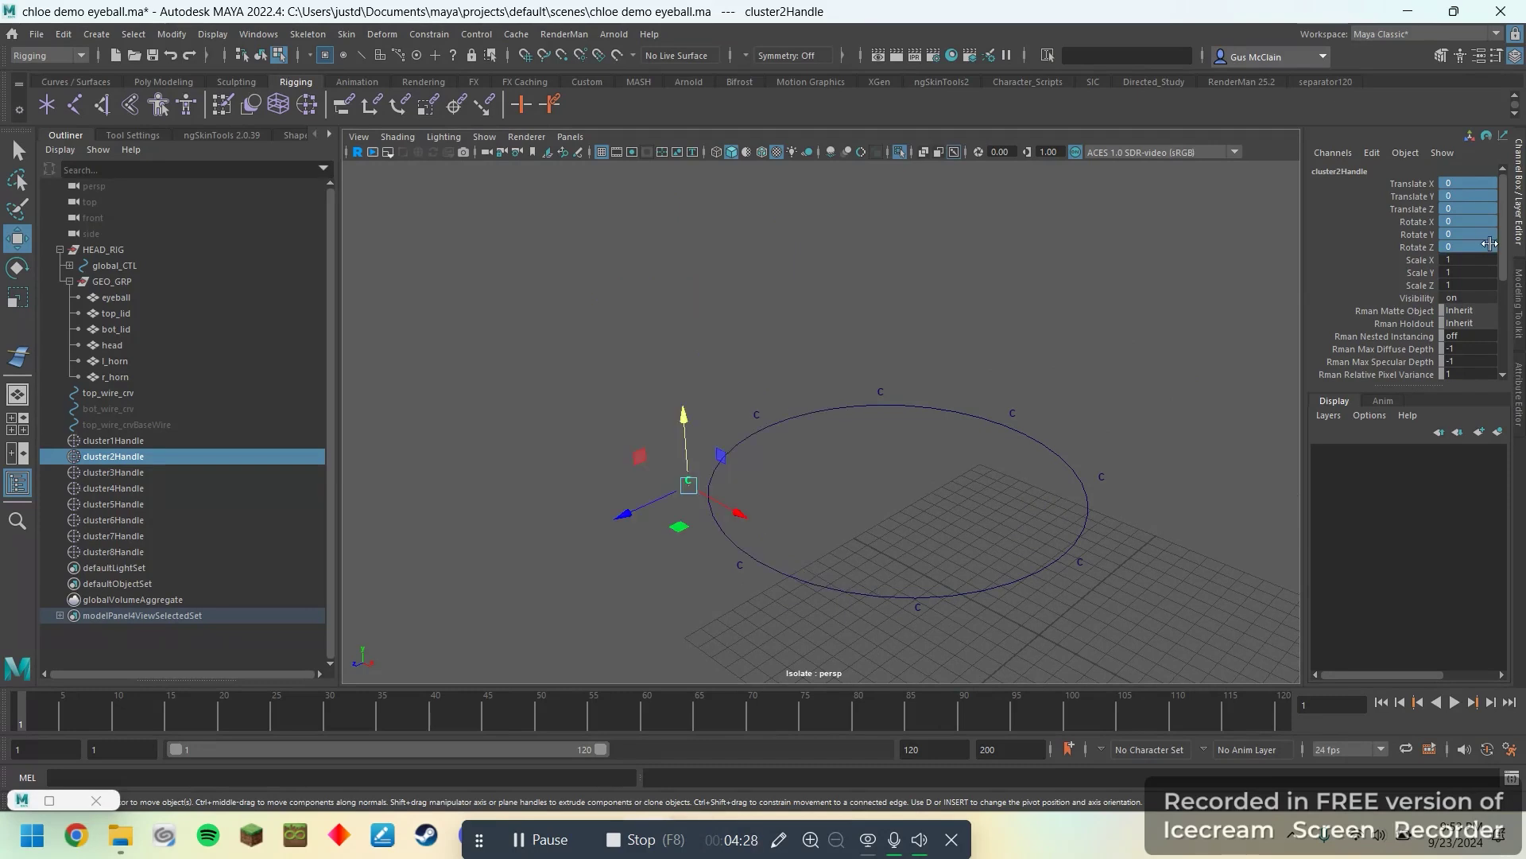
- Examine the position of each cluster, eye_clus_1 through eye_clus_8, around the eyelids by selecting them one after another
left_click_drag(1062, 498, 1078, 469, "alt")
left_click_drag(1232, 461, 922, 537, "alt")
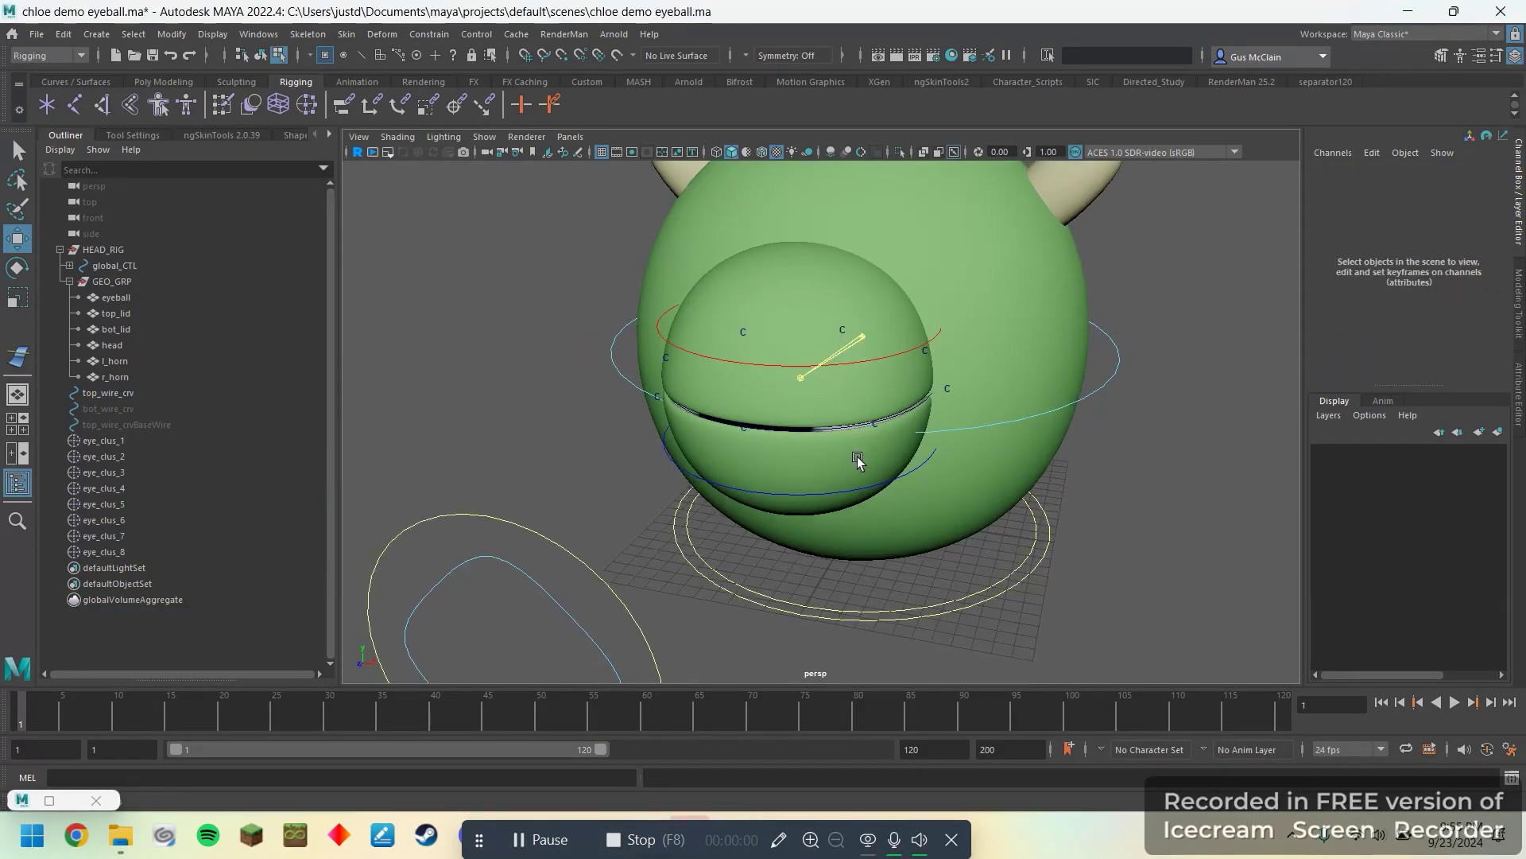
left_click_drag(857, 461, 846, 493, "alt")
left_click_drag(815, 587, 913, 545, "alt")
left_click(130, 441)
left_click_drag(748, 470, 543, 499, "alt")
left_click(143, 456)
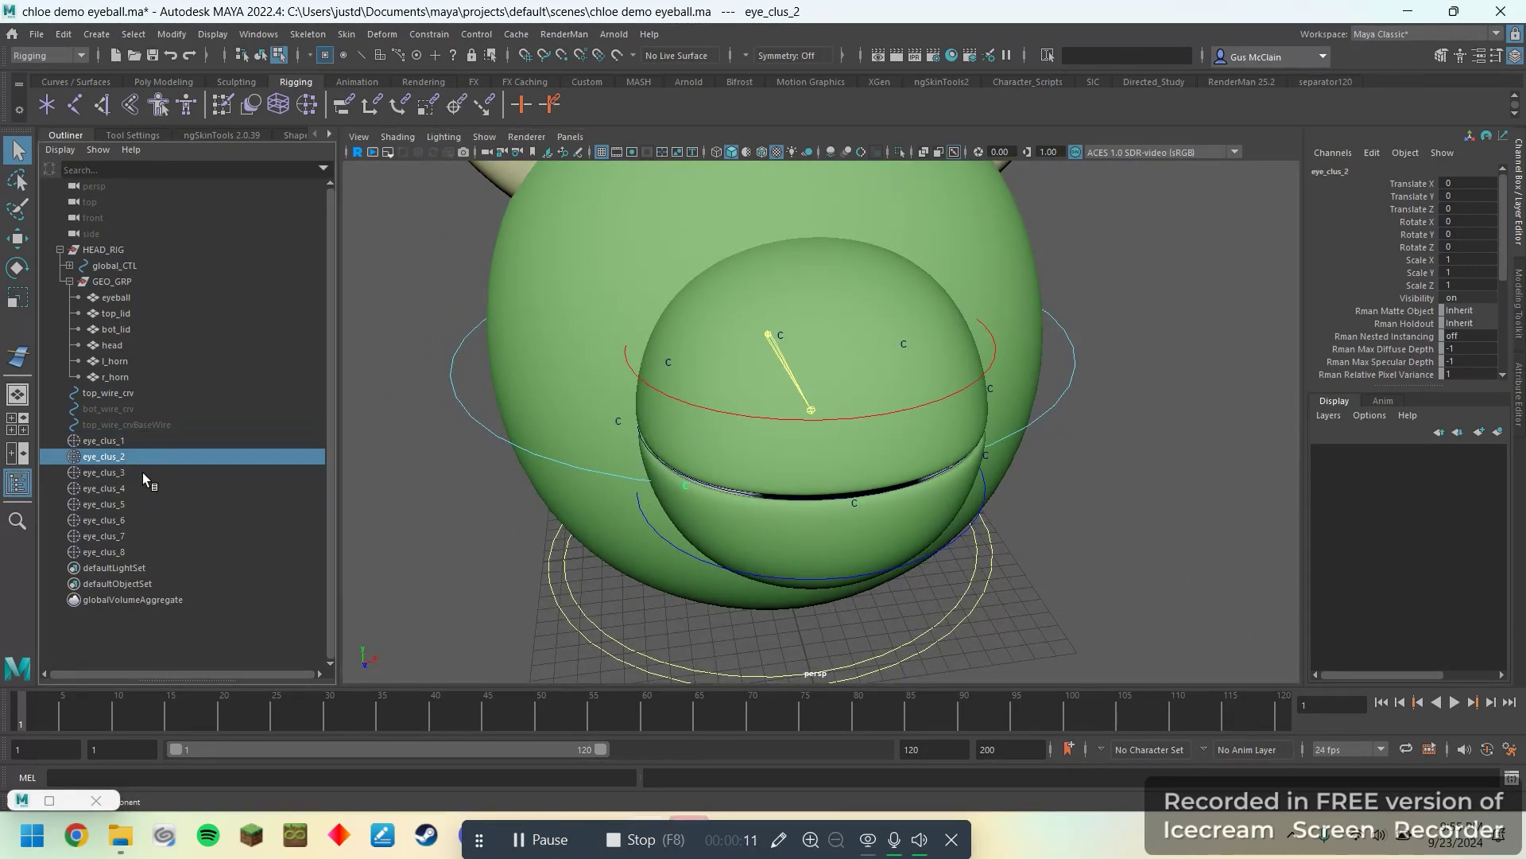
left_click(141, 472)
left_click(140, 488)
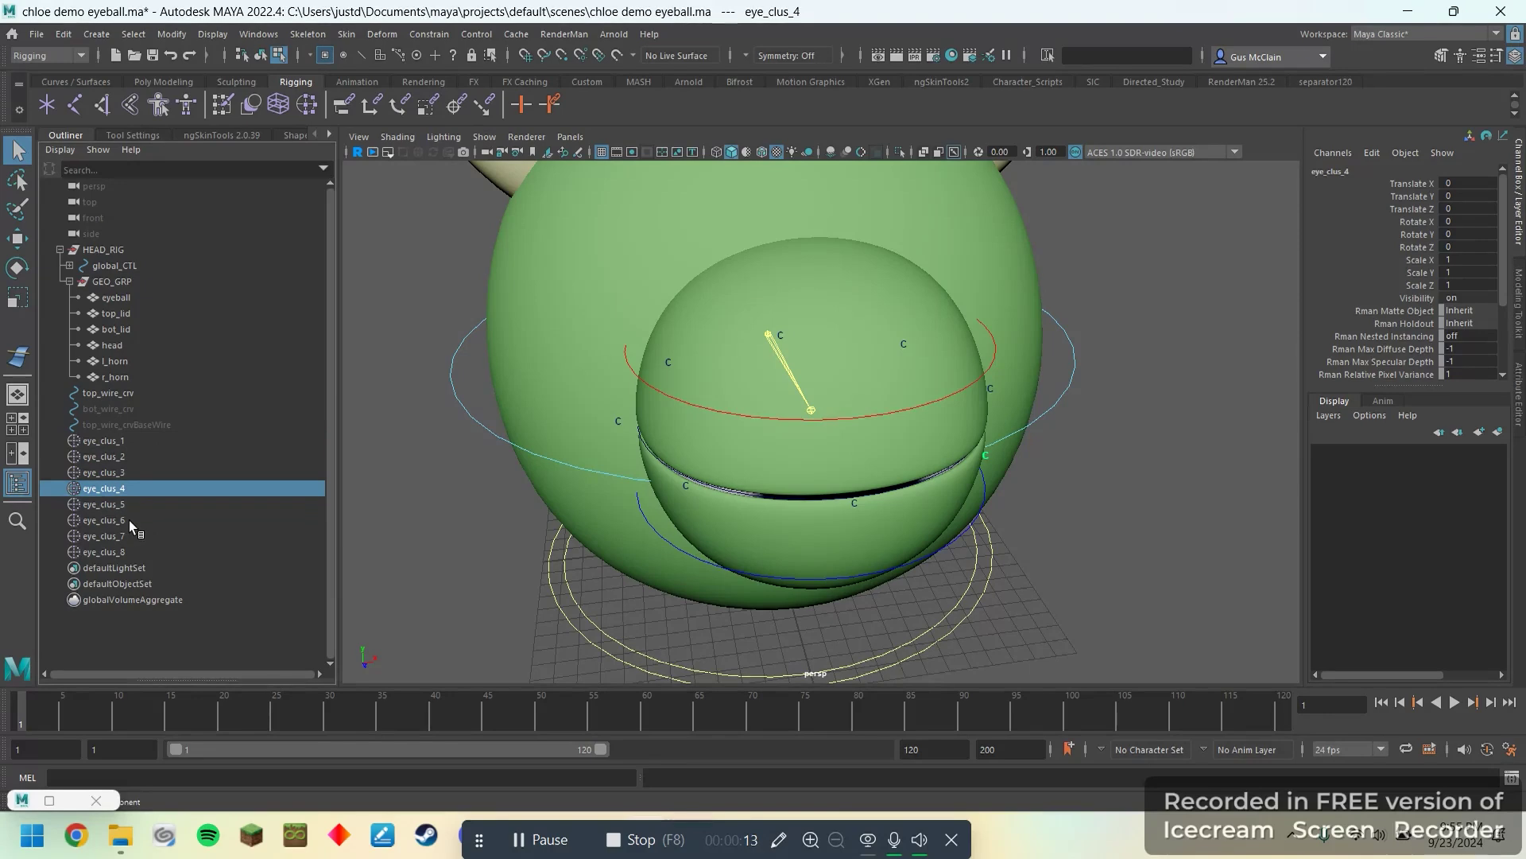
left_click(132, 506)
left_click(135, 519)
left_click(138, 536)
left_click(141, 552)
left_click(144, 568)
left_click_drag(775, 574, 883, 555, "alt")
left_click(708, 570)
left_click_drag(707, 570, 724, 491, "alt")
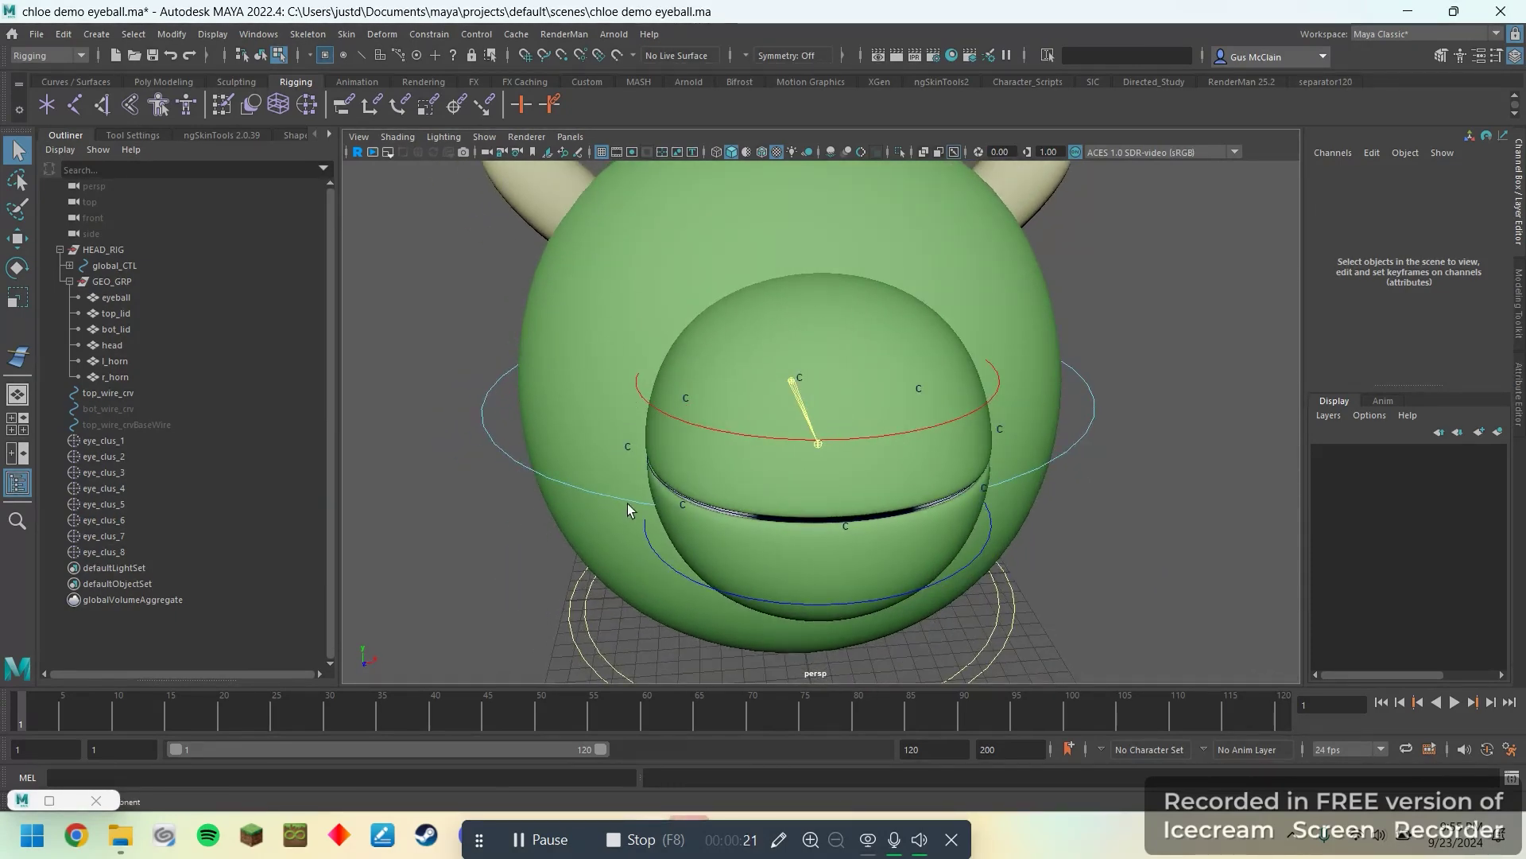
left_click_drag(818, 436, 619, 413, "alt")
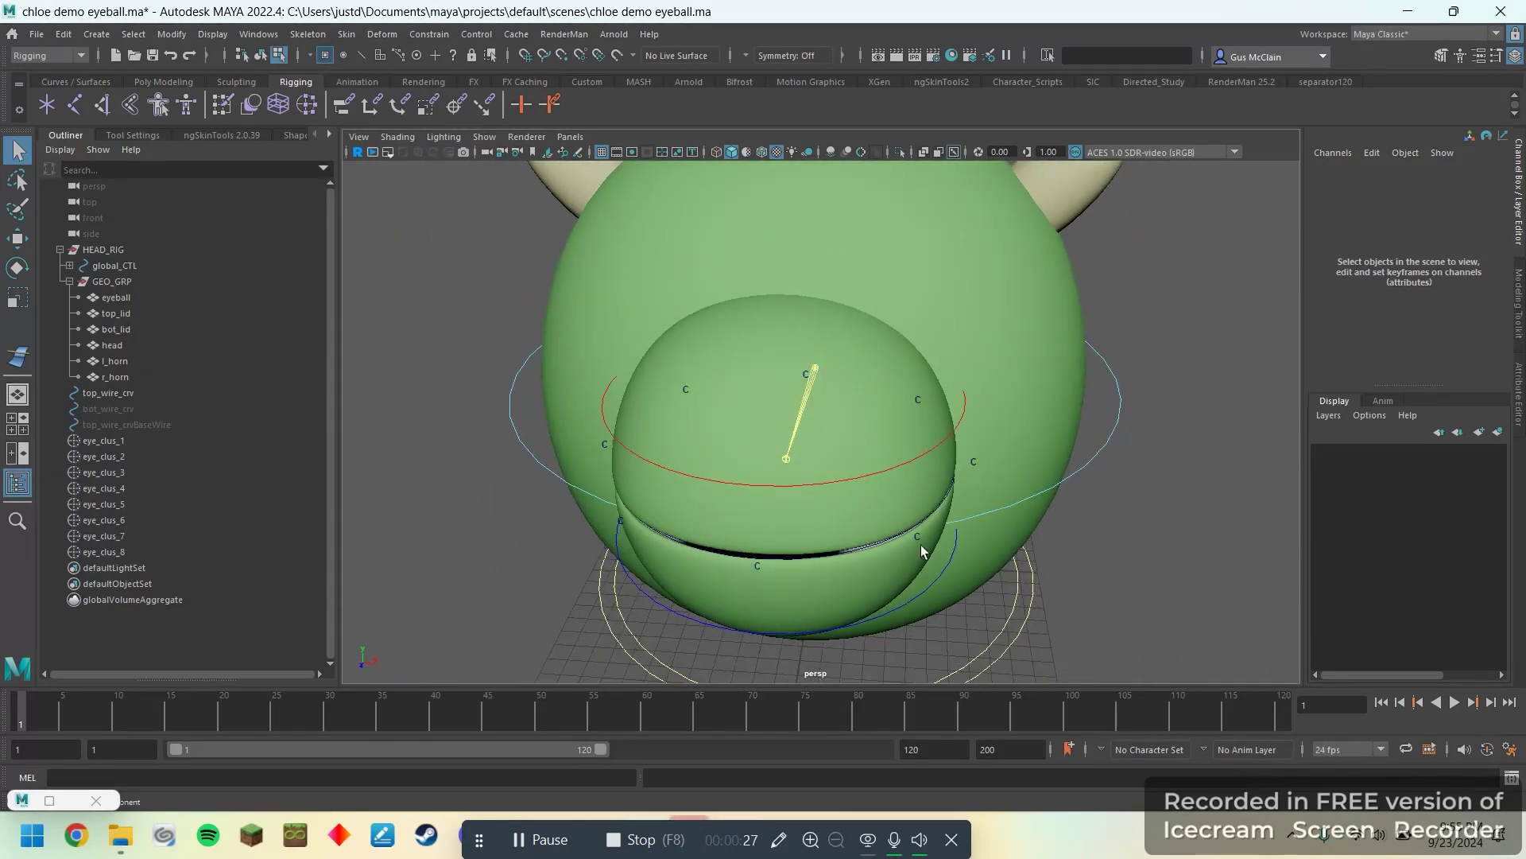
left_click_drag(642, 472, 718, 475, "alt")
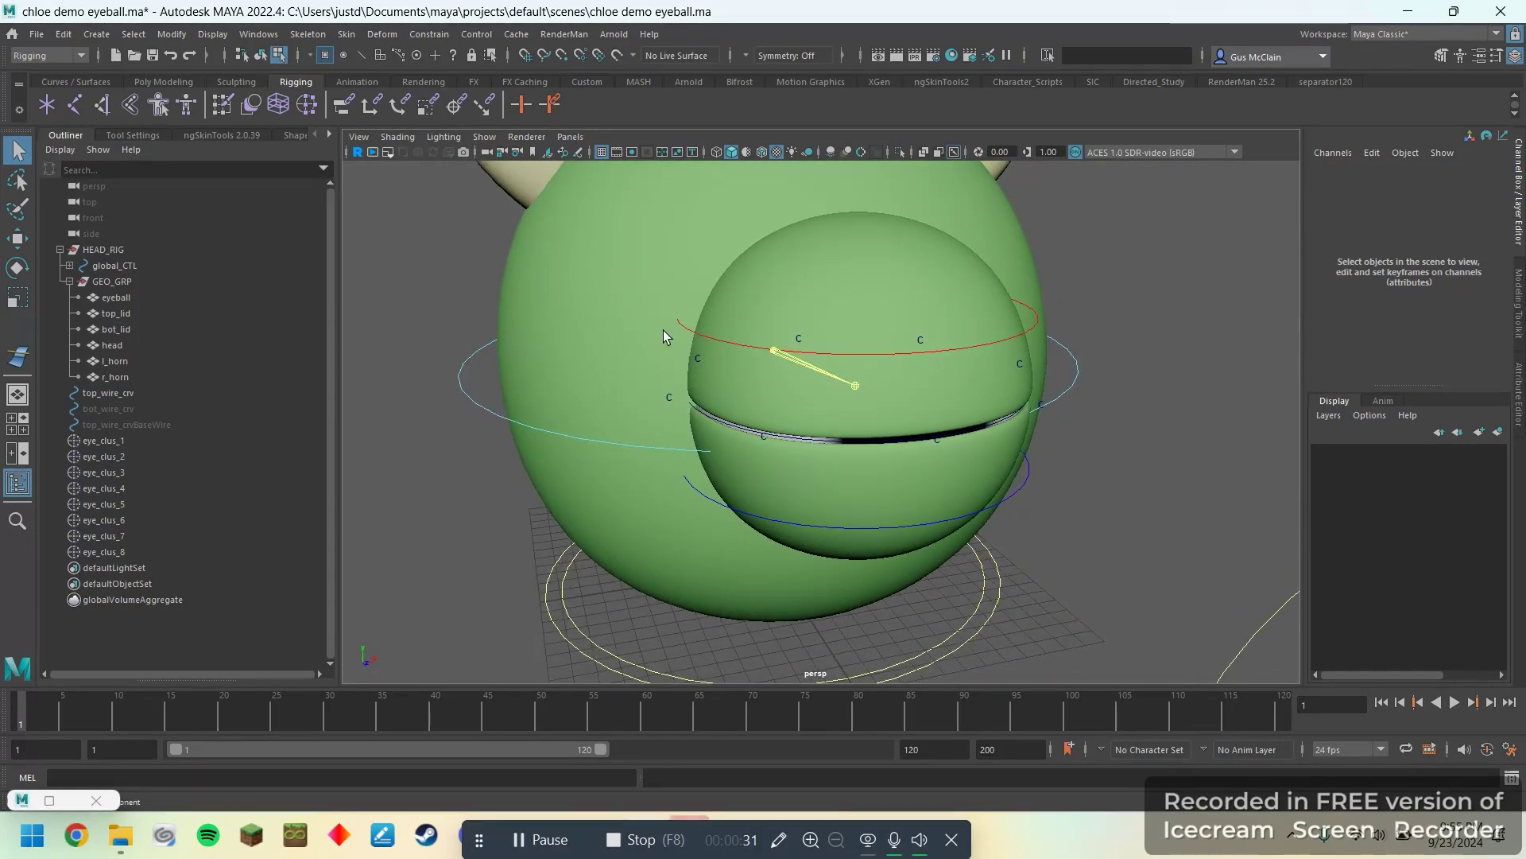
left_click_drag(766, 445, 855, 478, "alt")
left_click_drag(990, 332, 862, 394, "alt")
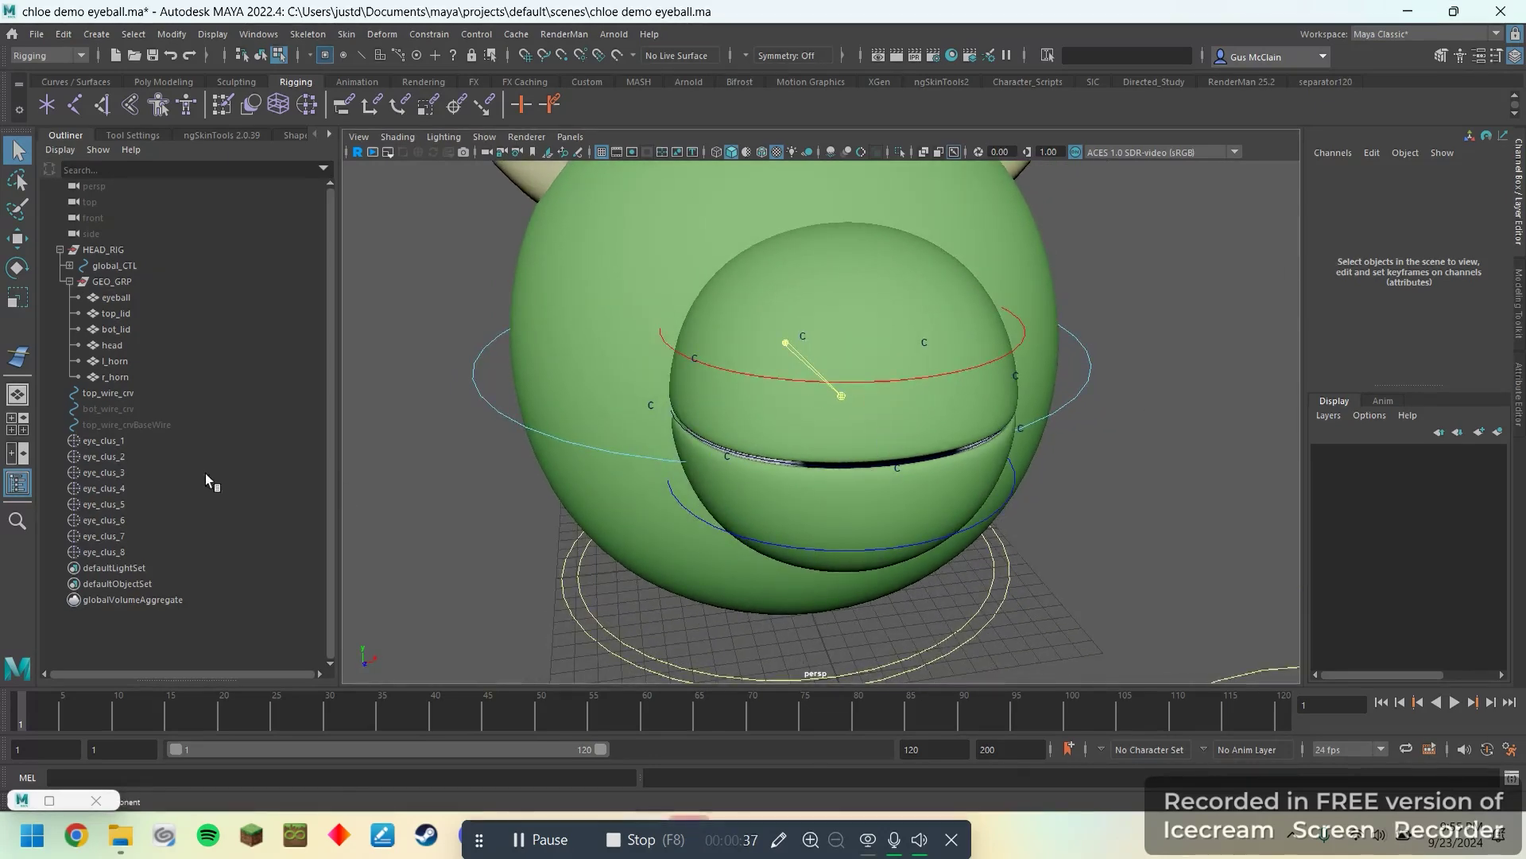
left_click_drag(675, 429, 526, 388, "alt")
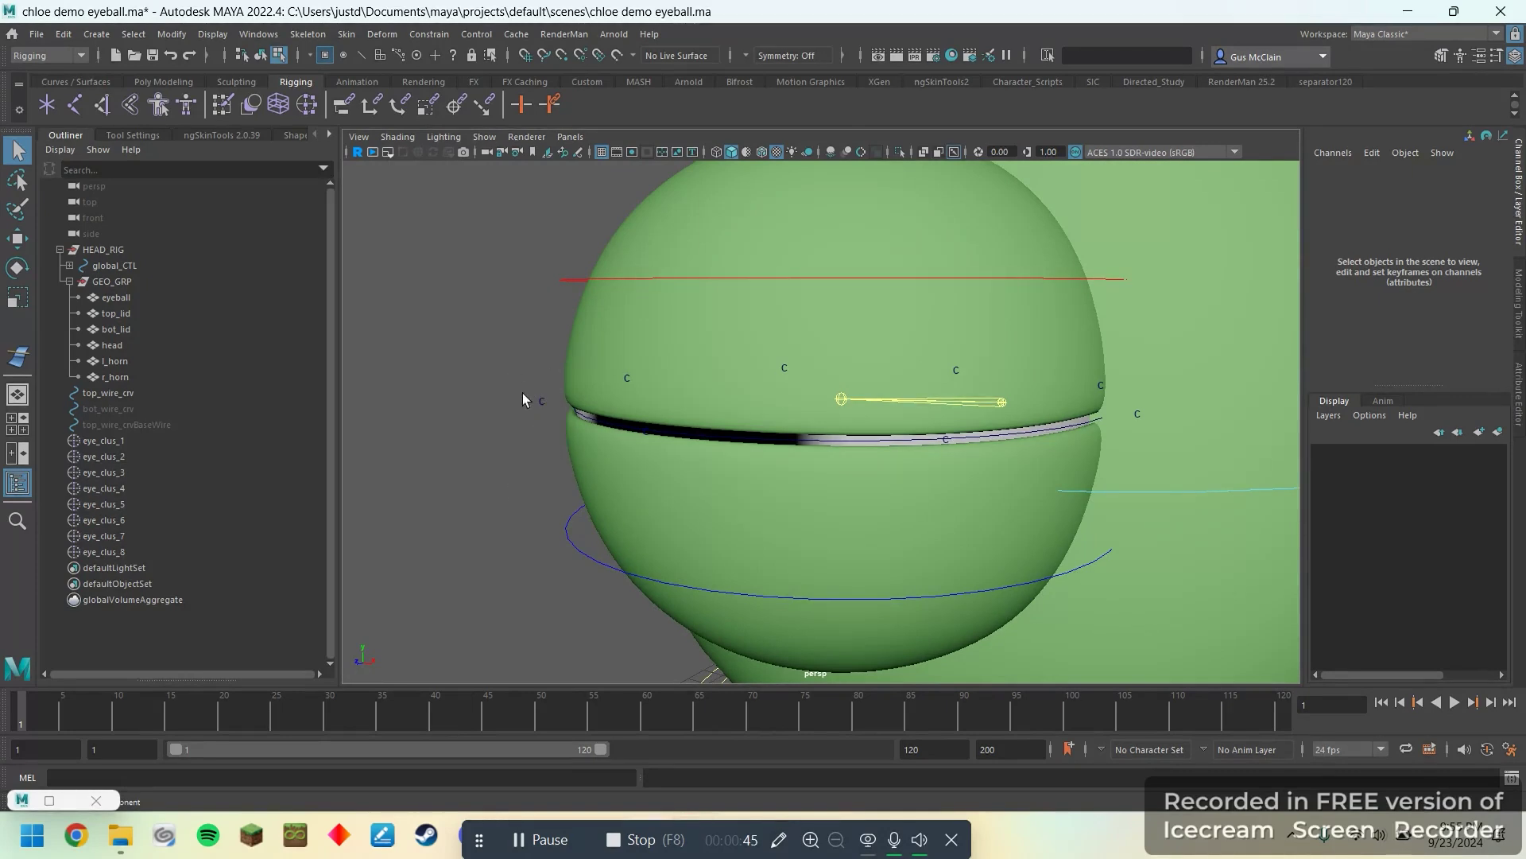
- Switch to object selection mode and check how easily the clusters can be picked directly on the eyelids
left_click(261, 56)
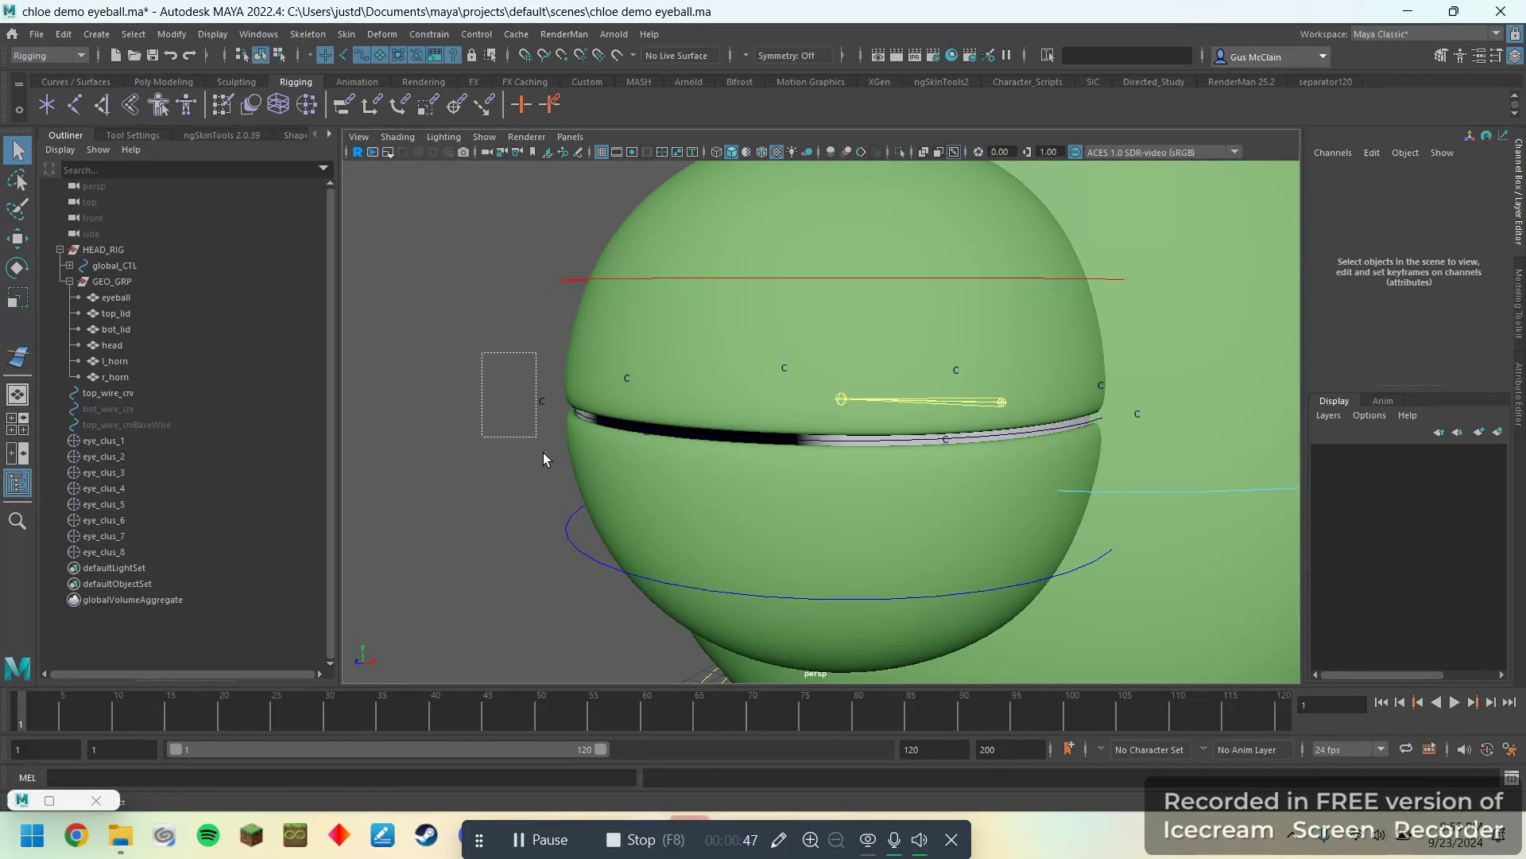
left_click_drag(542, 452, 543, 451)
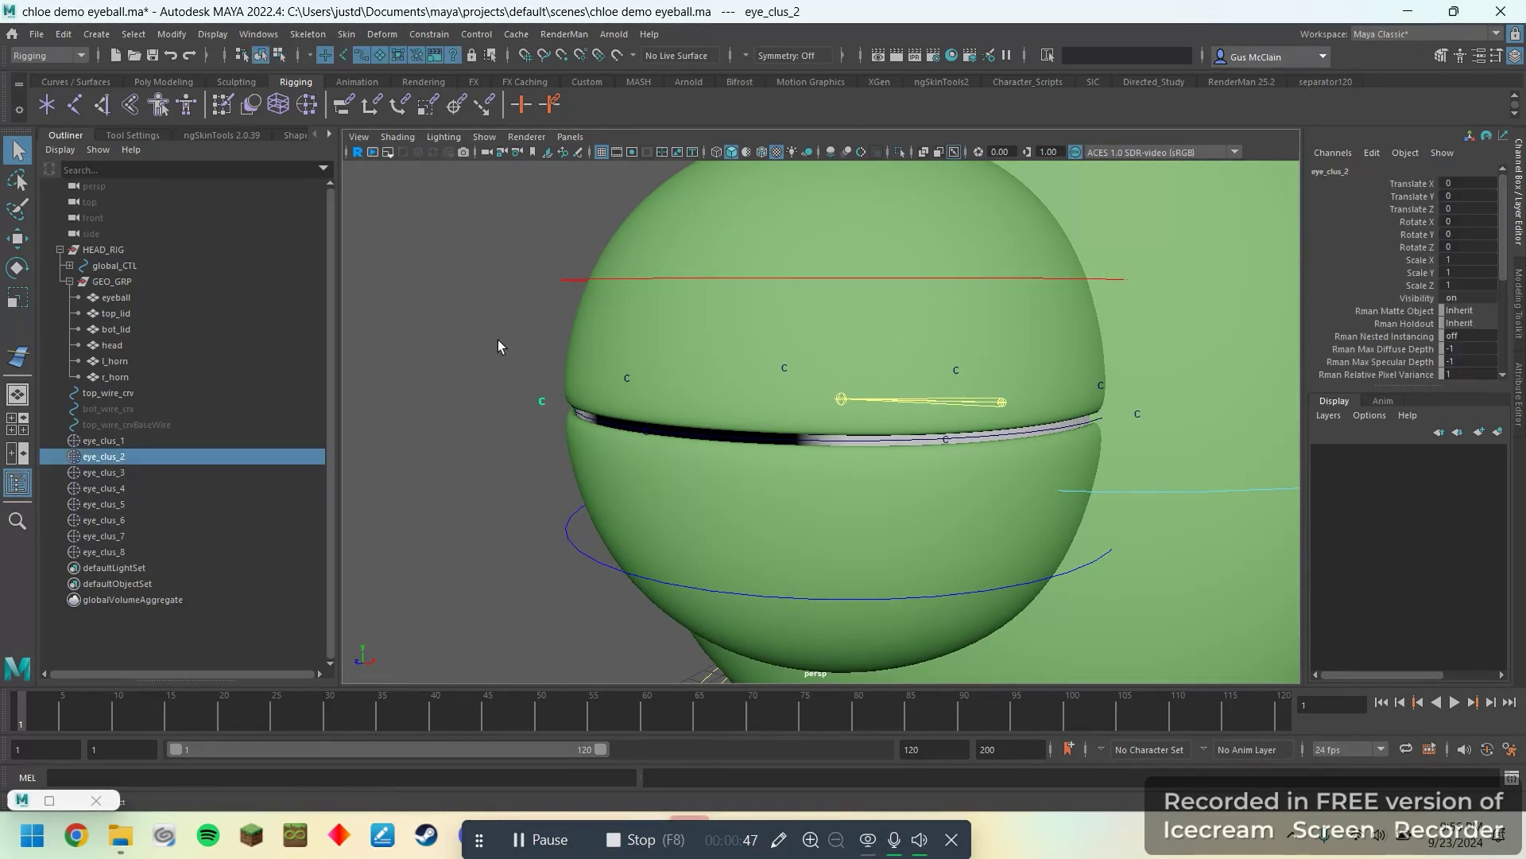
left_click(528, 420)
left_click(539, 400)
left_click(542, 415)
left_click_drag(535, 395, 550, 433)
left_click(550, 432)
left_click(631, 385)
left_click_drag(630, 390, 714, 479, "alt")
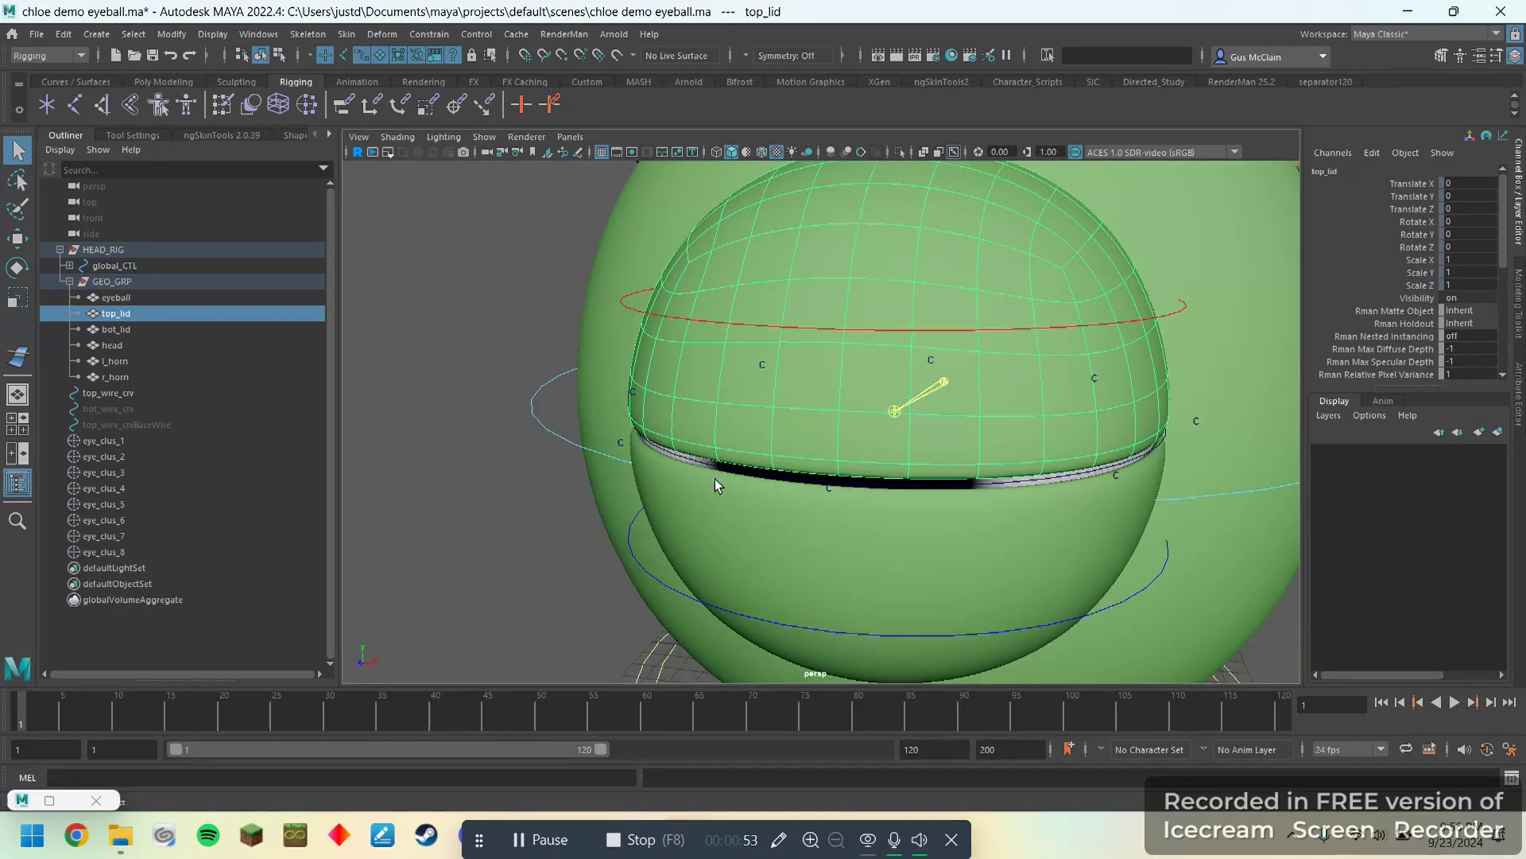
left_click(829, 489)
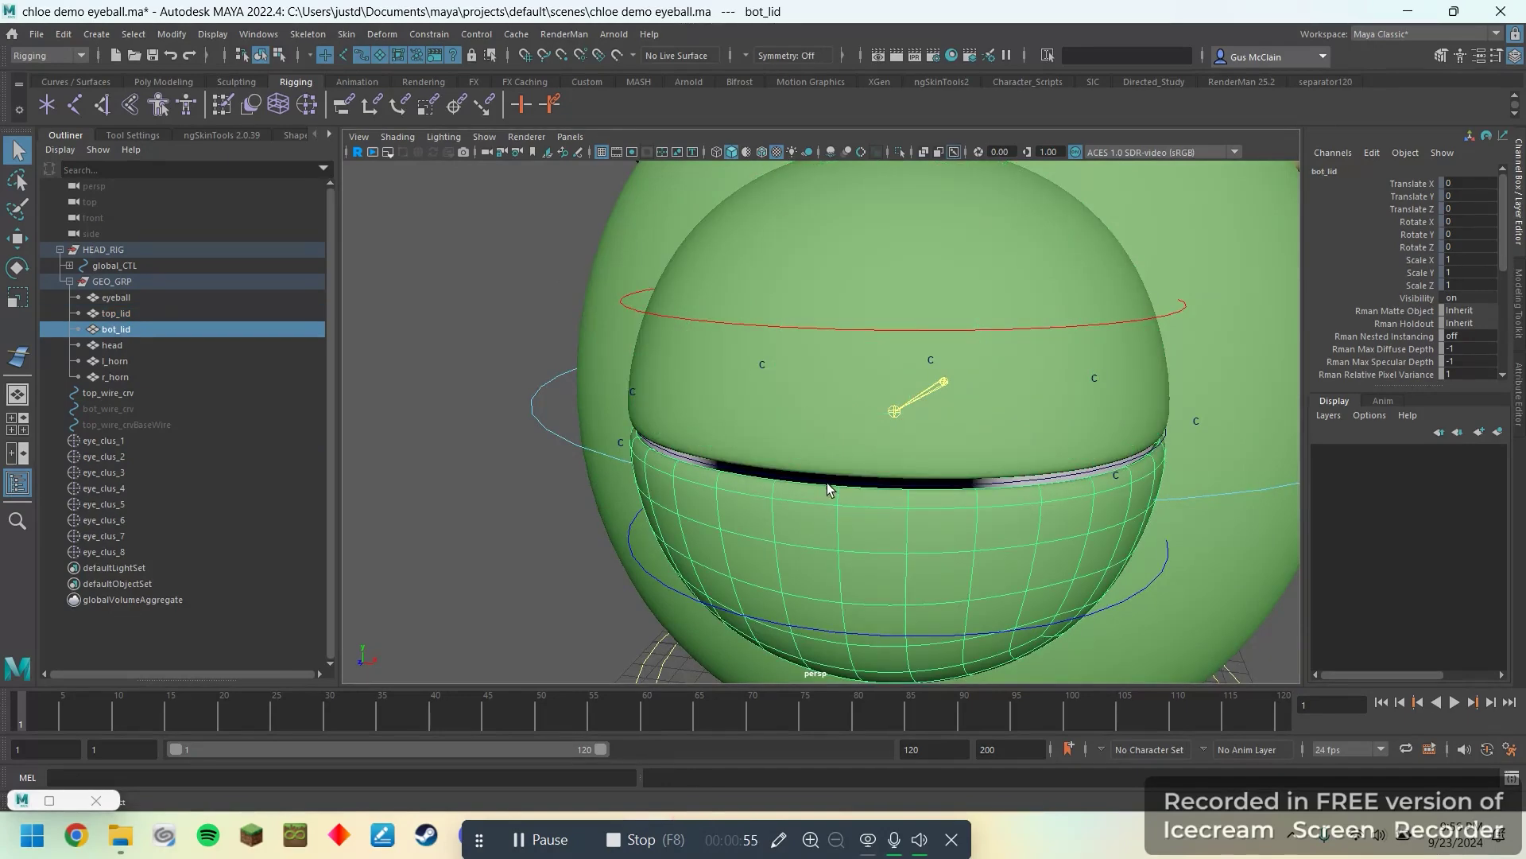
left_click(825, 489)
left_click_drag(808, 508, 731, 500, "alt")
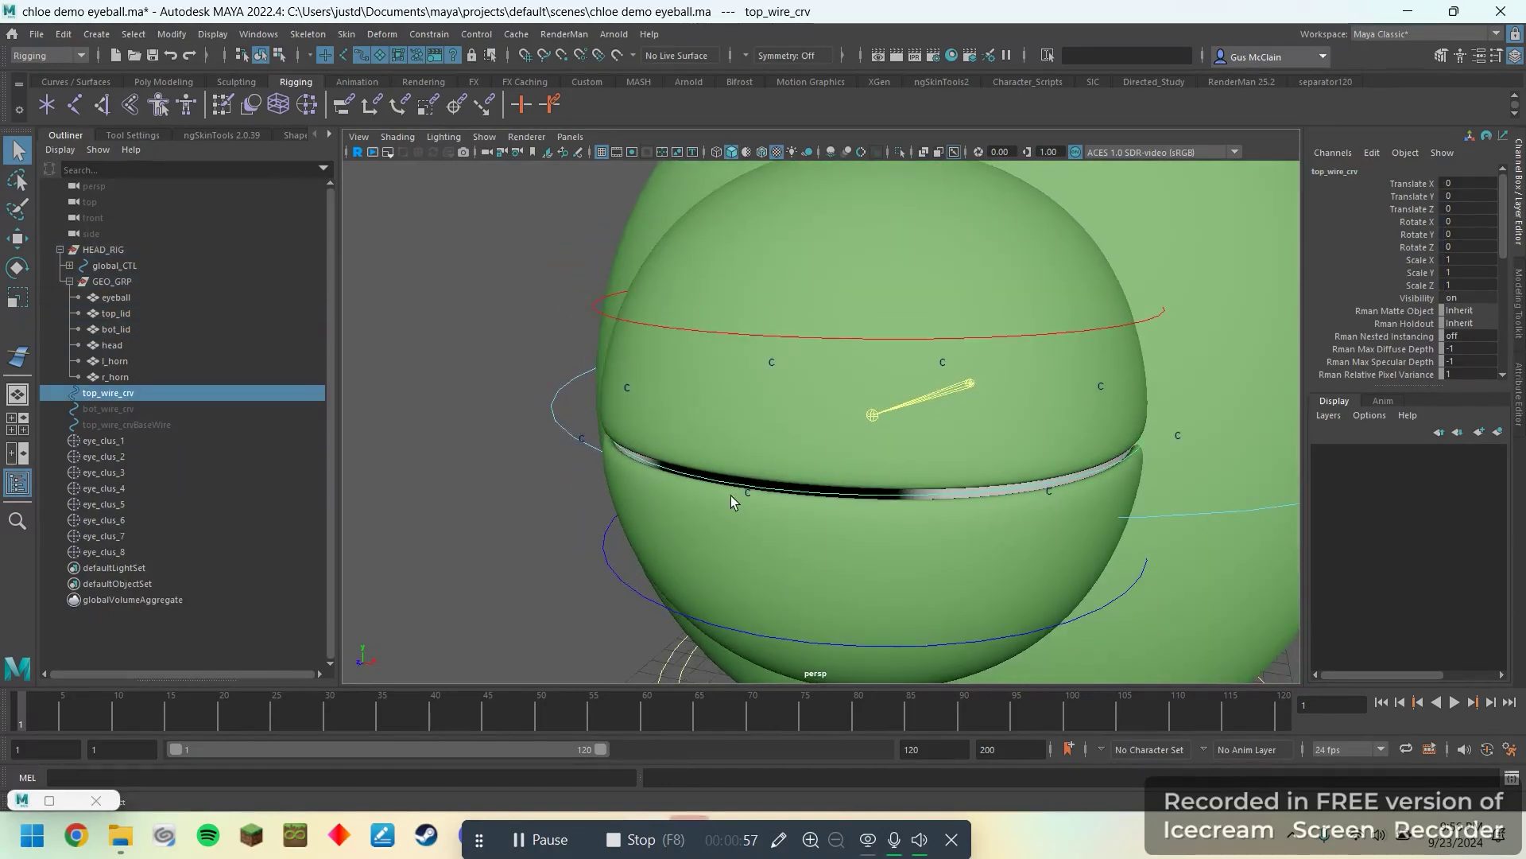
left_click(751, 493)
left_click_drag(586, 477, 709, 515, "alt")
left_click(540, 425)
left_click(676, 493)
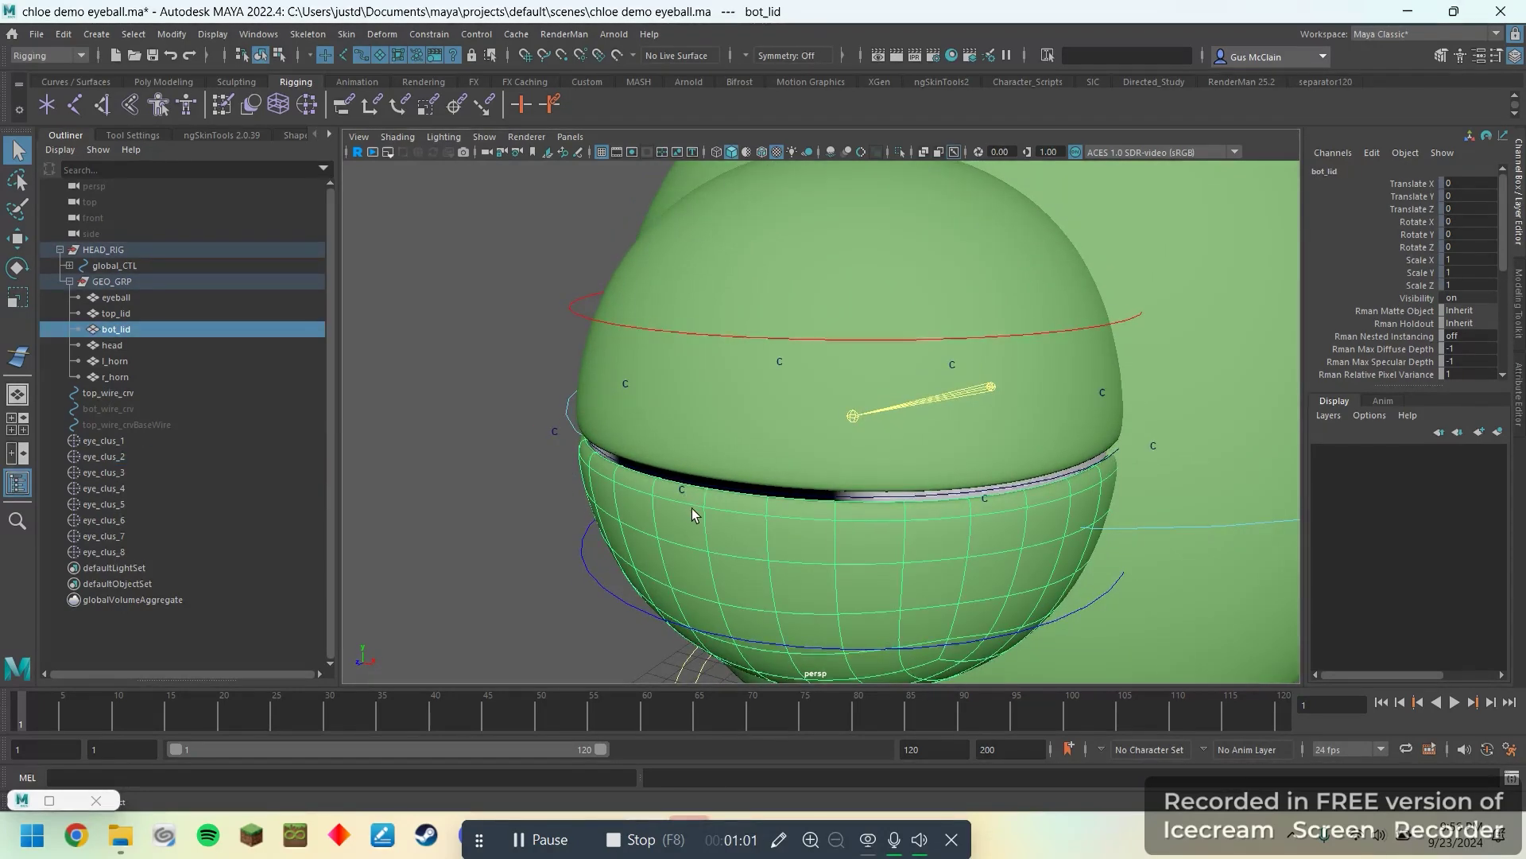
scroll(799, 560, "down", 4)
left_click_drag(802, 560, 742, 569, "alt")
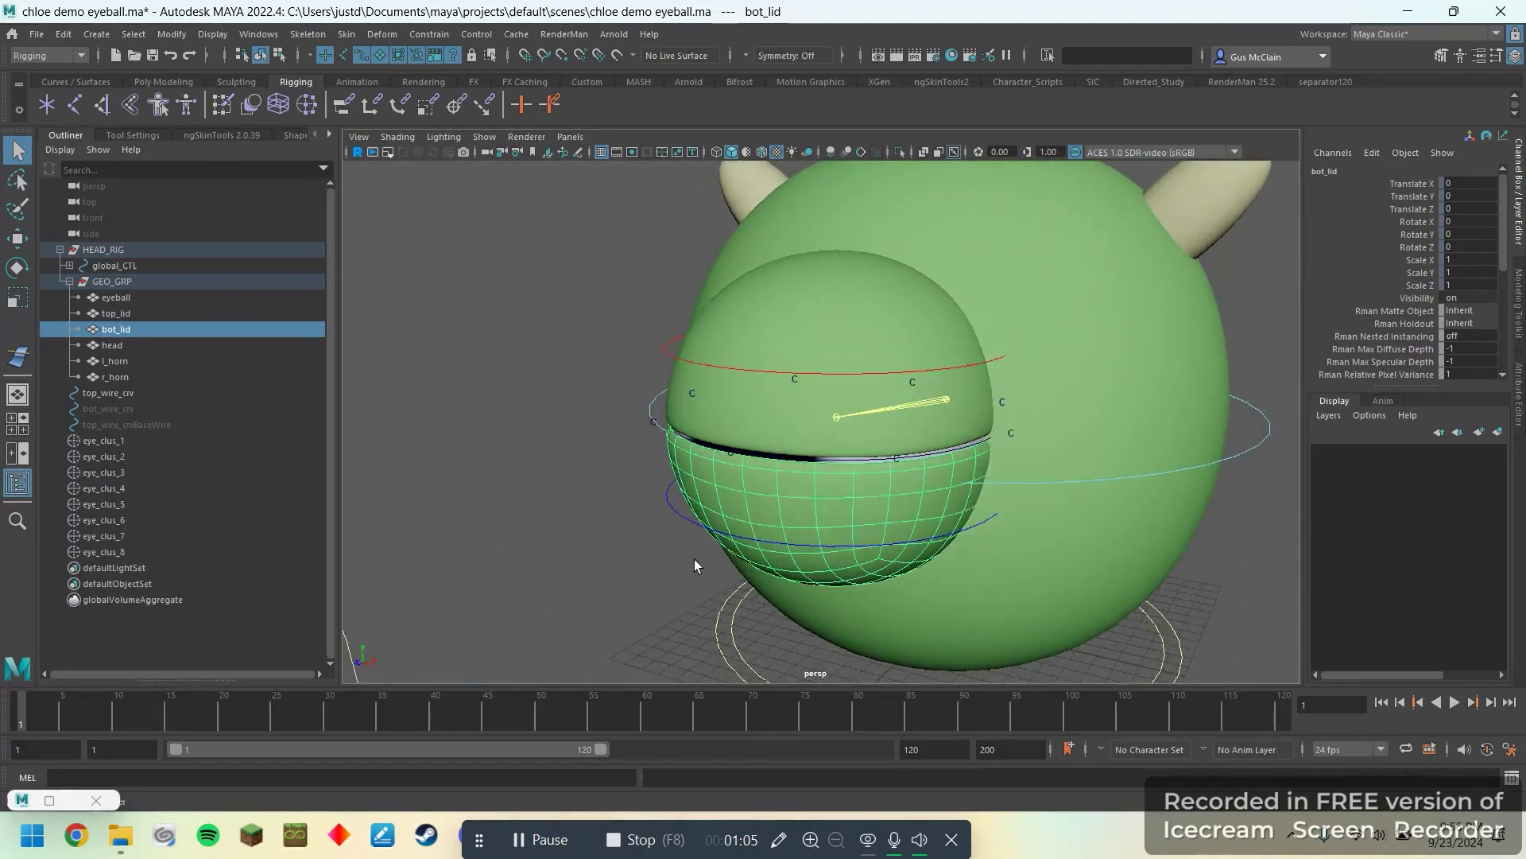
left_click(637, 561)
left_click_drag(638, 561, 455, 508, "alt")
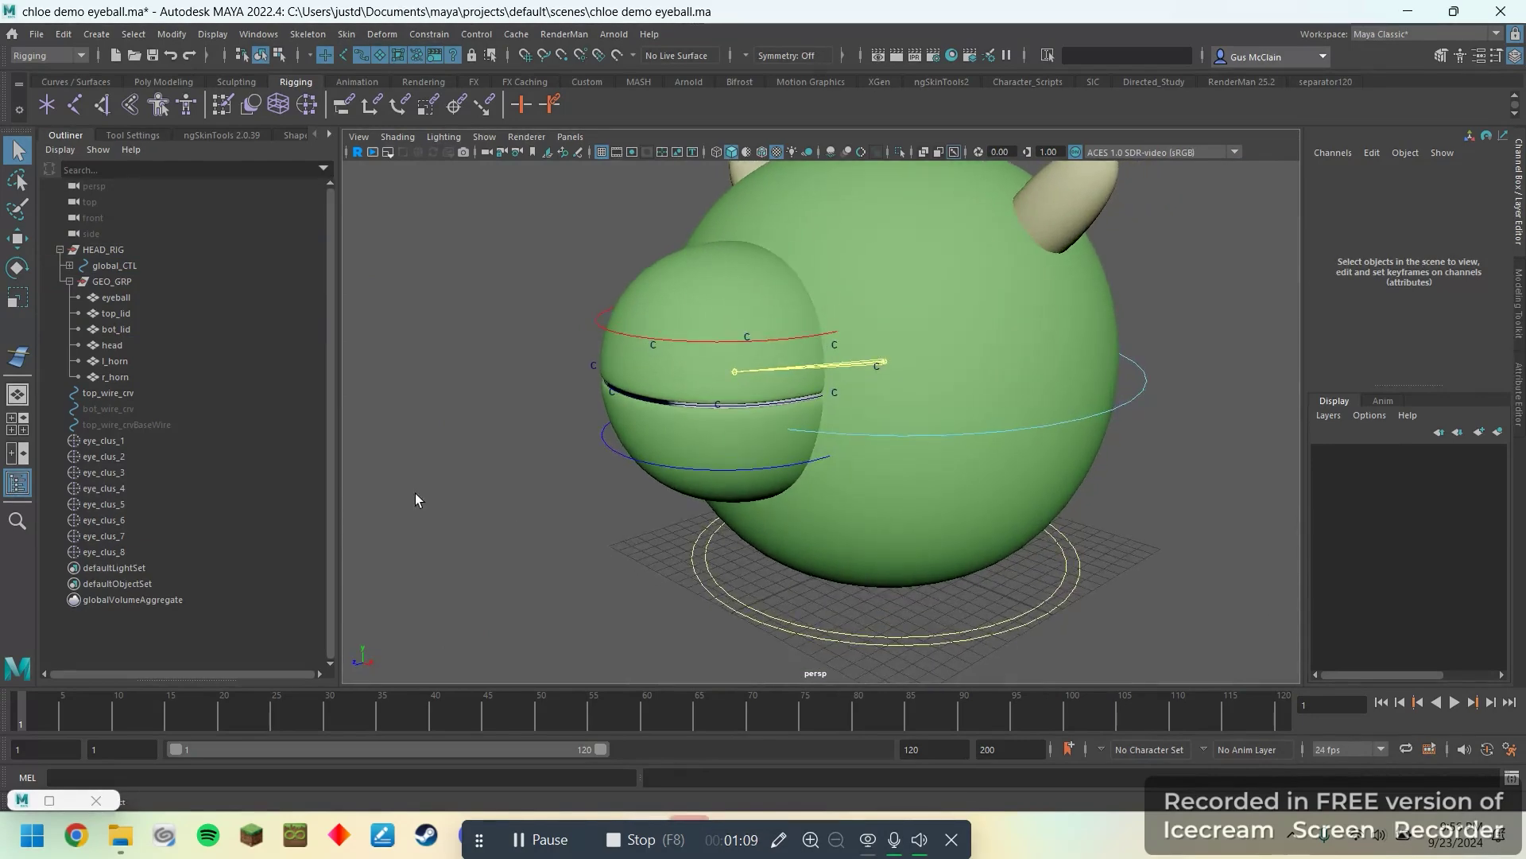
- Collapse HEAD_RIG and hide it together with all wire curves and eye clusters, leaving only the grid
left_click(60, 250)
left_click_drag(88, 251, 142, 419)
key("h")
left_click(390, 477)
left_click_drag(139, 277, 149, 298)
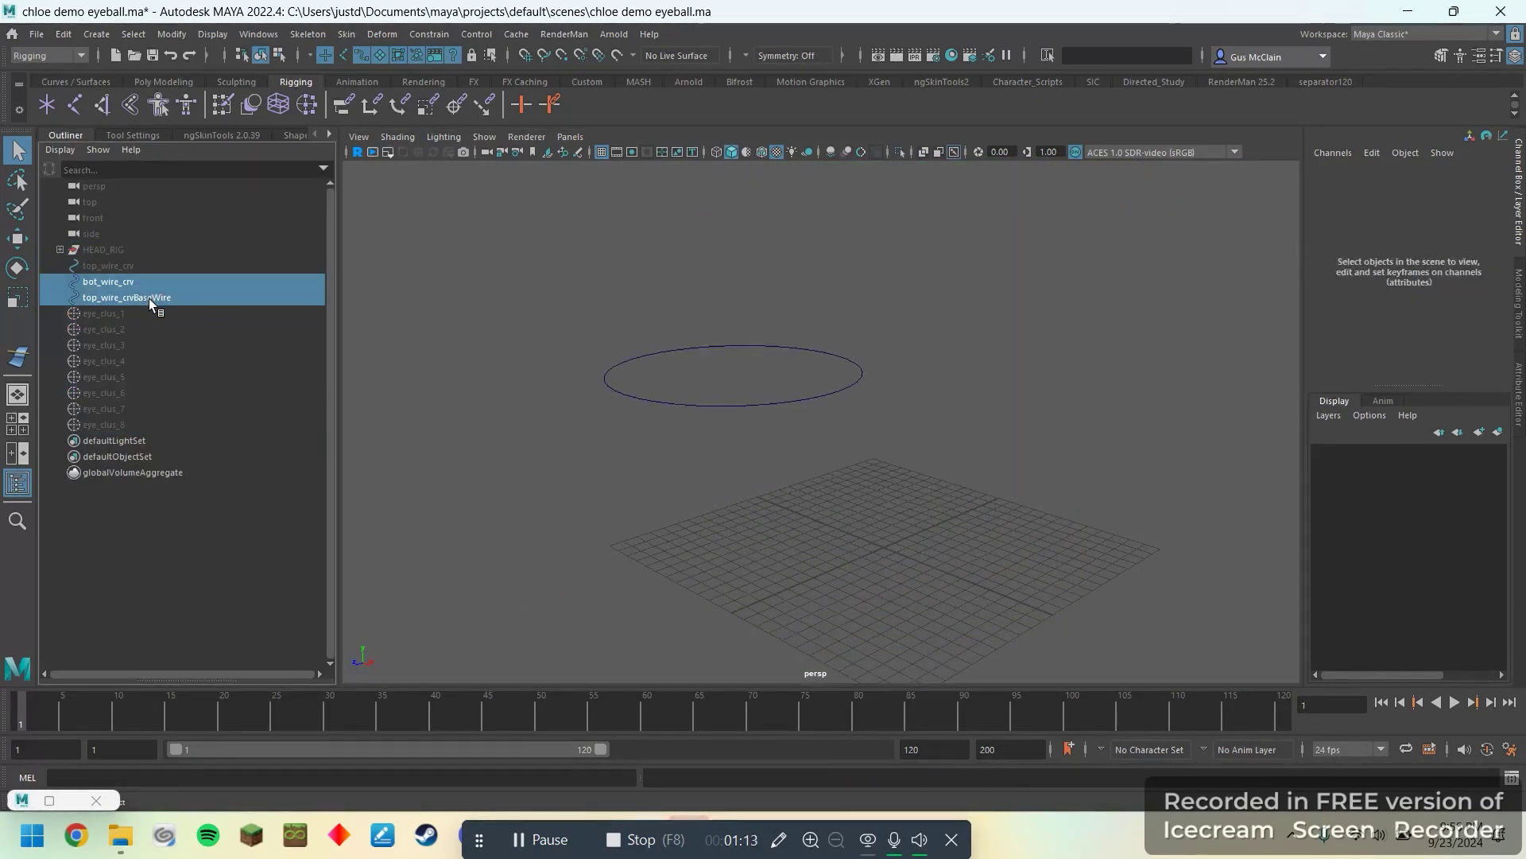
key("h")
- Create a NURBS circle at the origin as the first cluster control
left_click(97, 33)
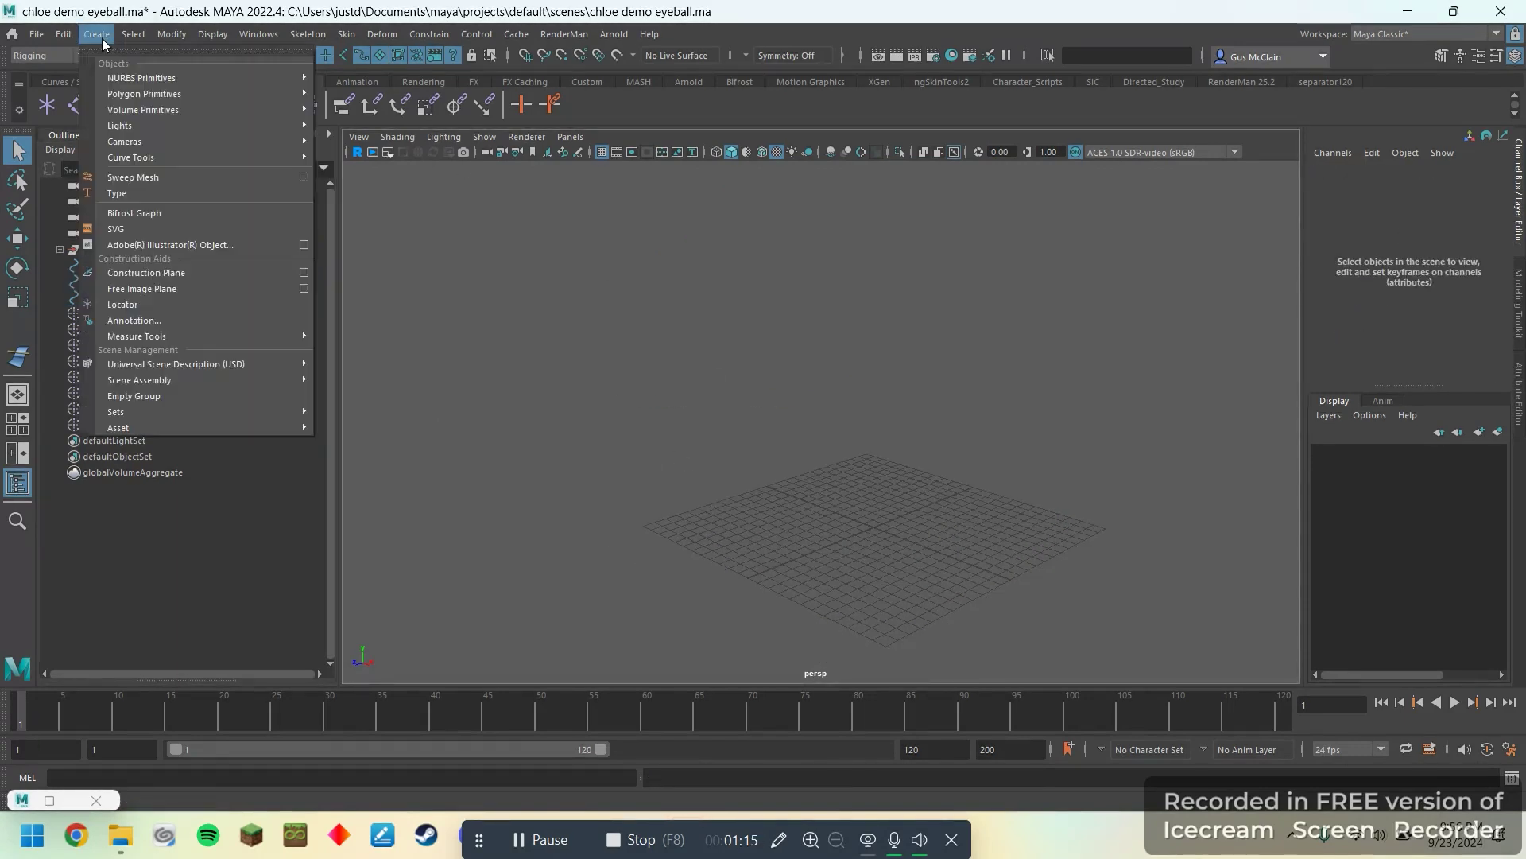
mouse_move(239, 77)
left_click(383, 173)
scroll(836, 537, "up", 2)
middle_click_drag(891, 557, 825, 493, "alt")
scroll(808, 478, "up", 3)
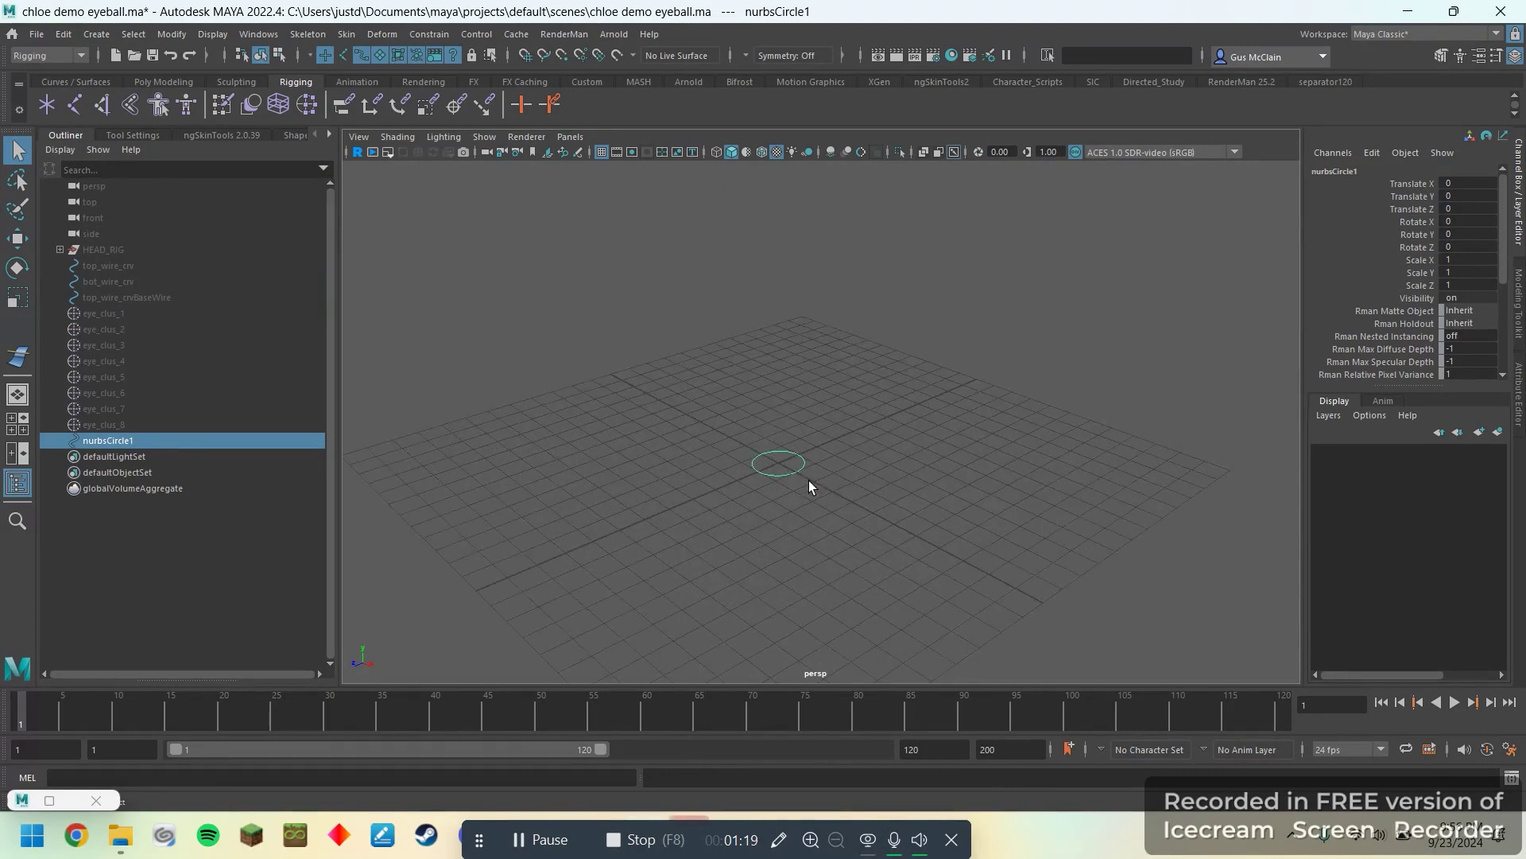
key("w")
mouse_move(834, 479)
left_mouse_down("alt")
mouse_move(884, 482)
mouse_move(851, 471)
left_mouse_up("alt")
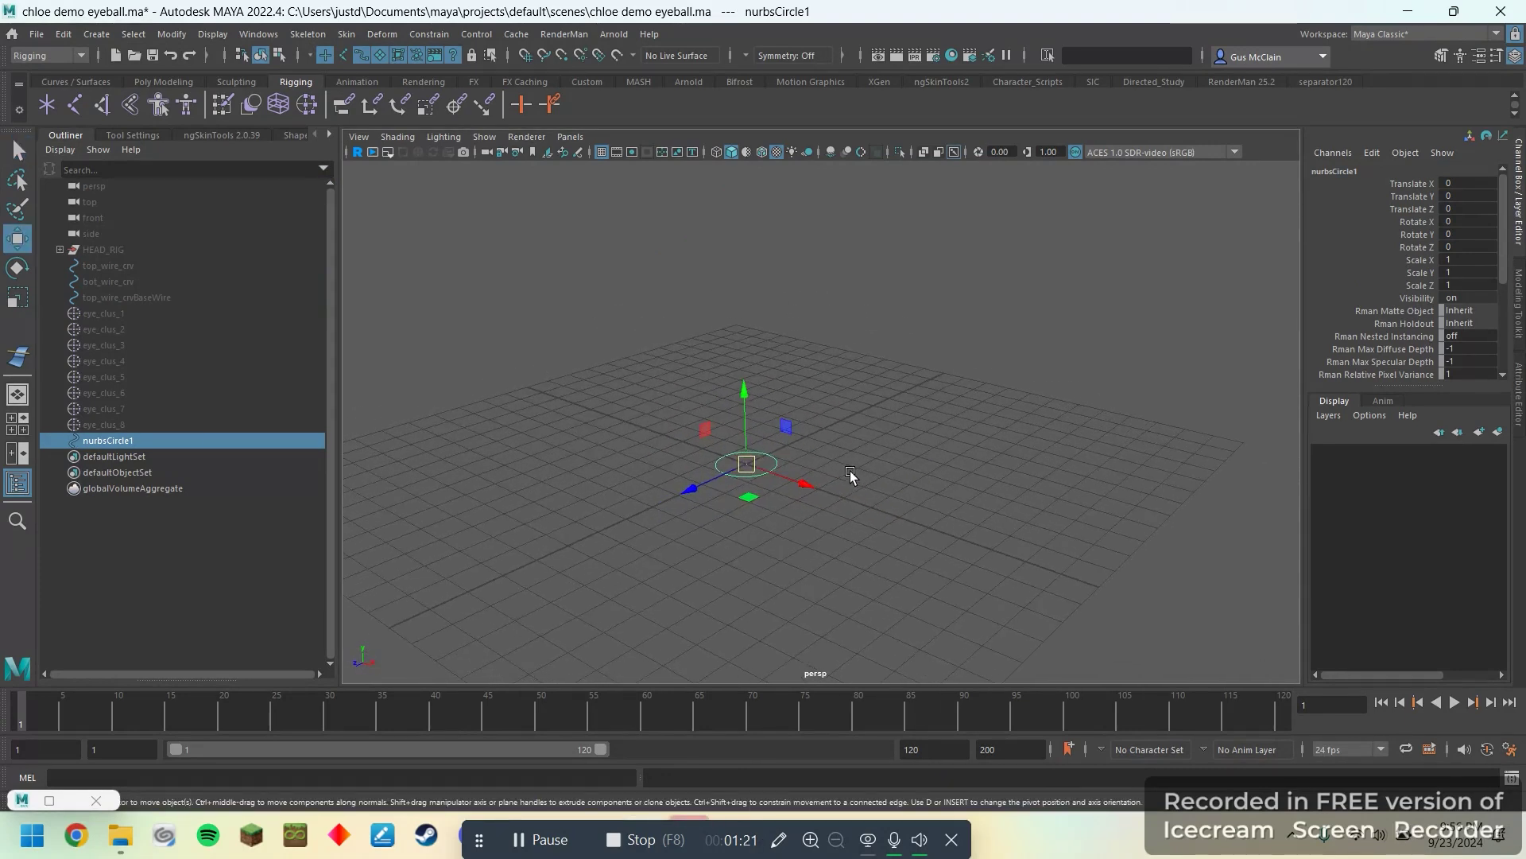
- Rotate all control vertices of the NURBS circle so it stands upright facing along X, and return to object selection mode
key("F8")
left_click_drag(655, 427, 853, 518)
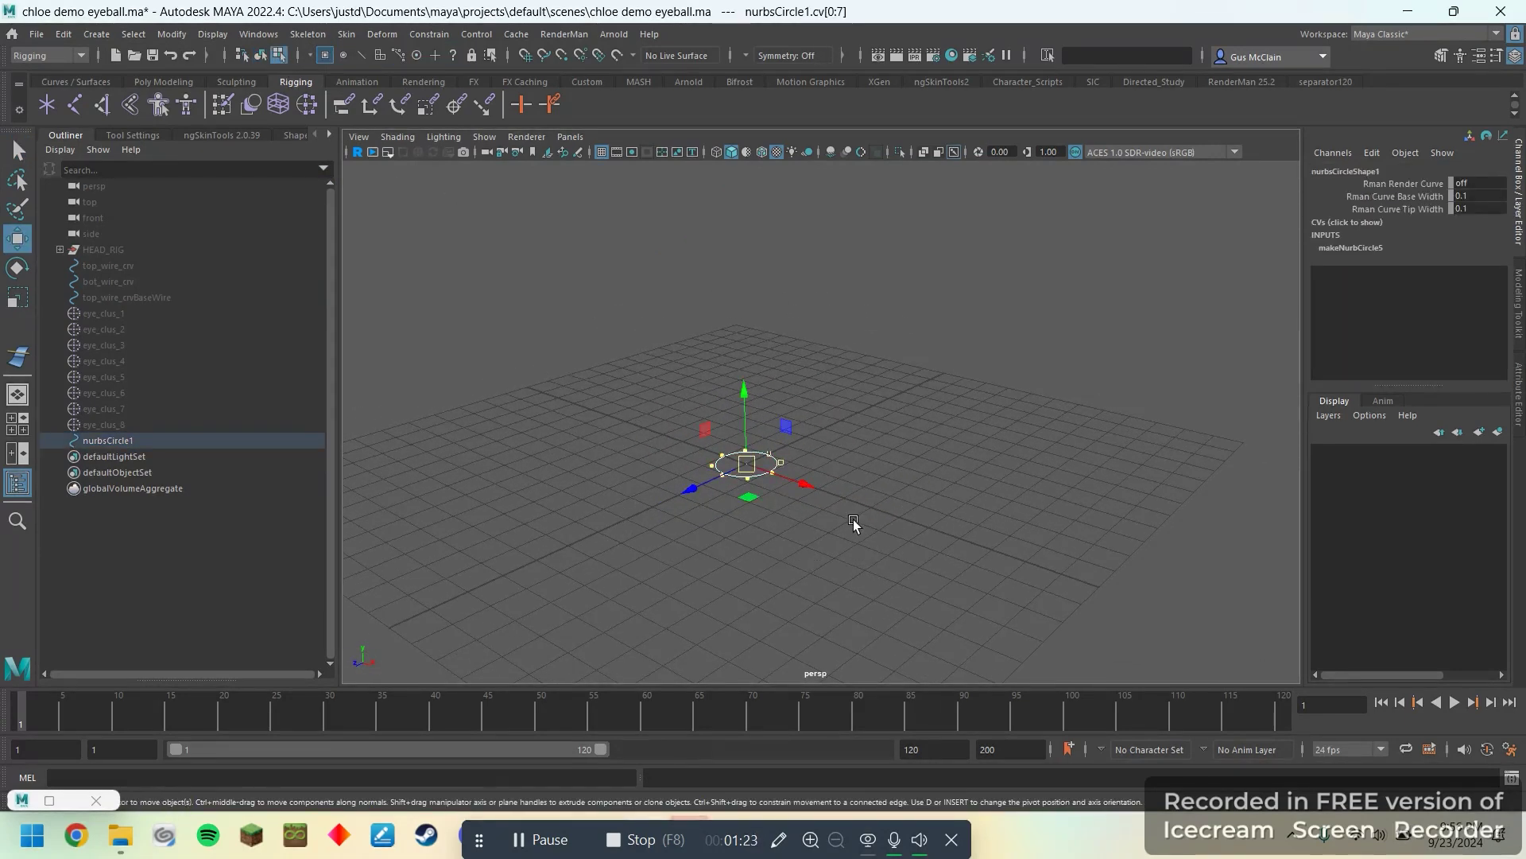
key("e")
left_click_drag(779, 418, 803, 516)
left_click_drag(860, 572, 783, 509, "alt")
key("w")
left_click(262, 56)
left_click_drag(771, 451, 790, 453, "alt")
- Rename the upright NURBS circle to eye_clus_1_CTL
left_click(183, 443)
double_click(182, 442)
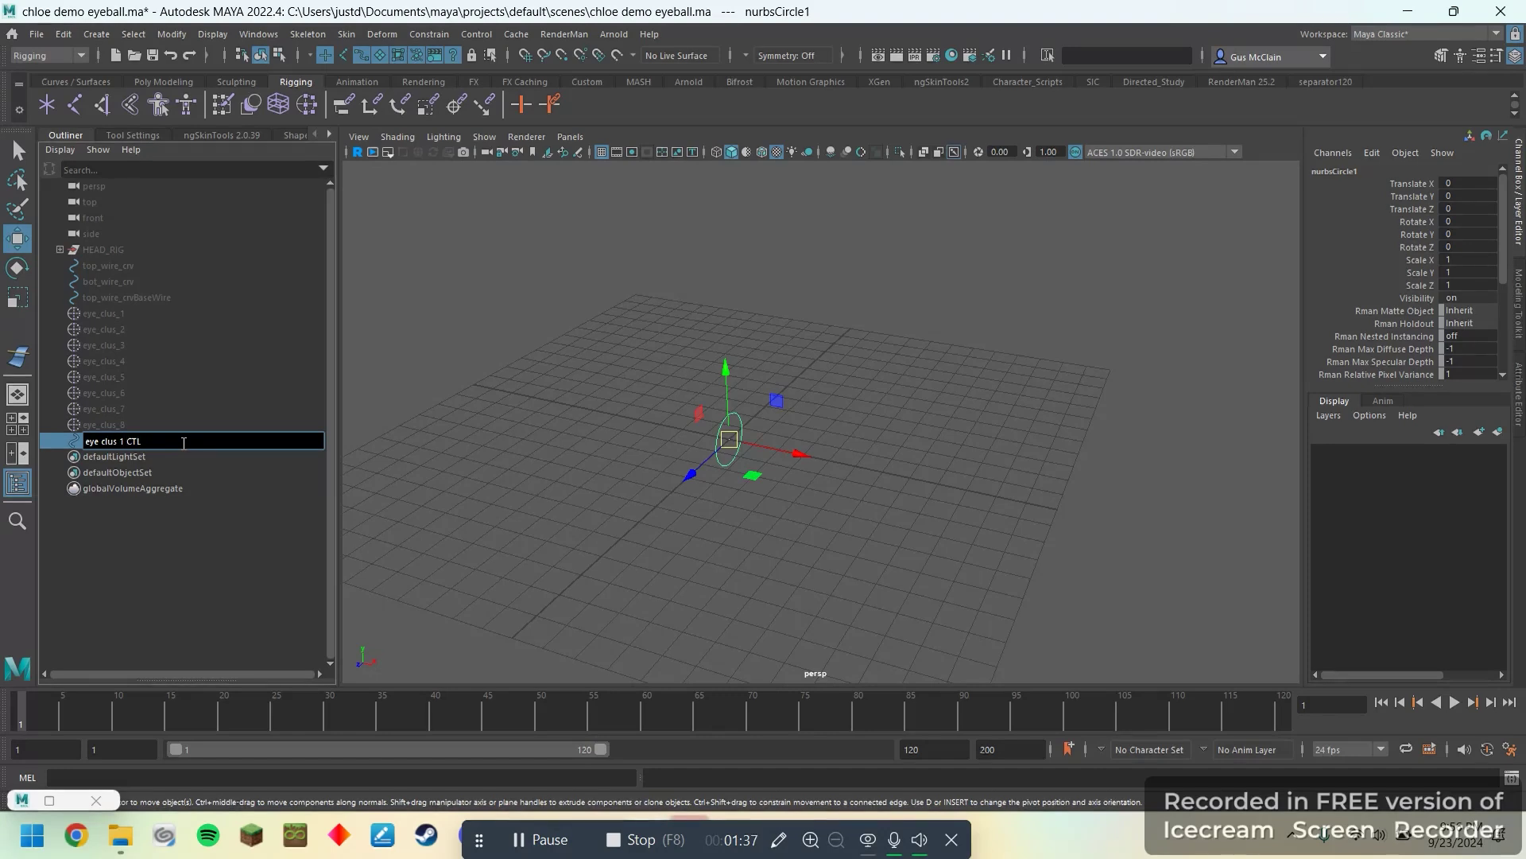
key("Return")
- Group eye_clus_1_CTL and name the group eye_clus_1_OFFS
left_click_drag(636, 436, 779, 431, "alt")
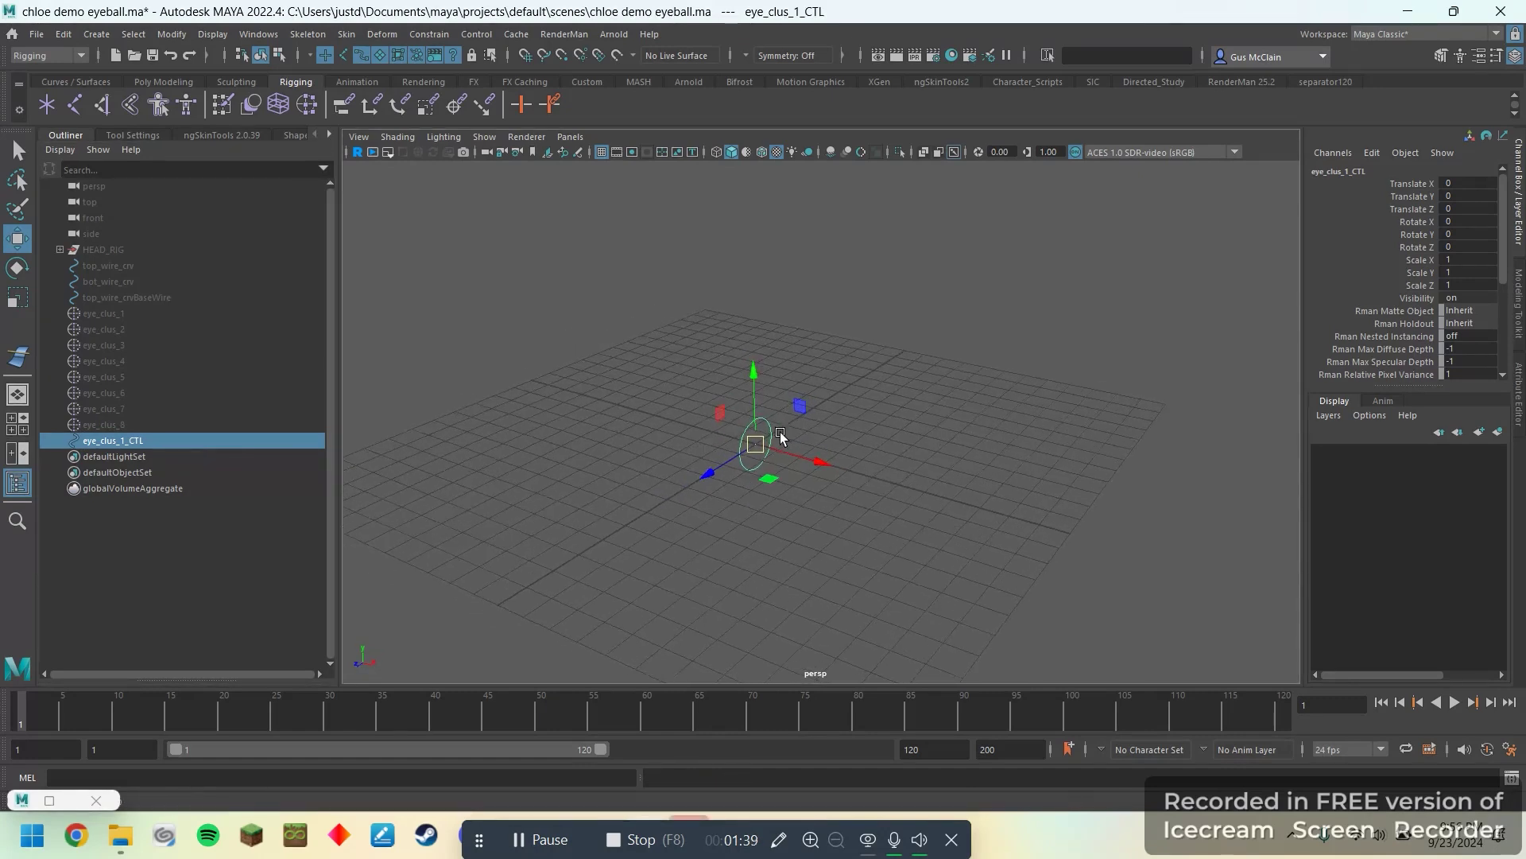
key("ctrl+g")
double_click(156, 442)
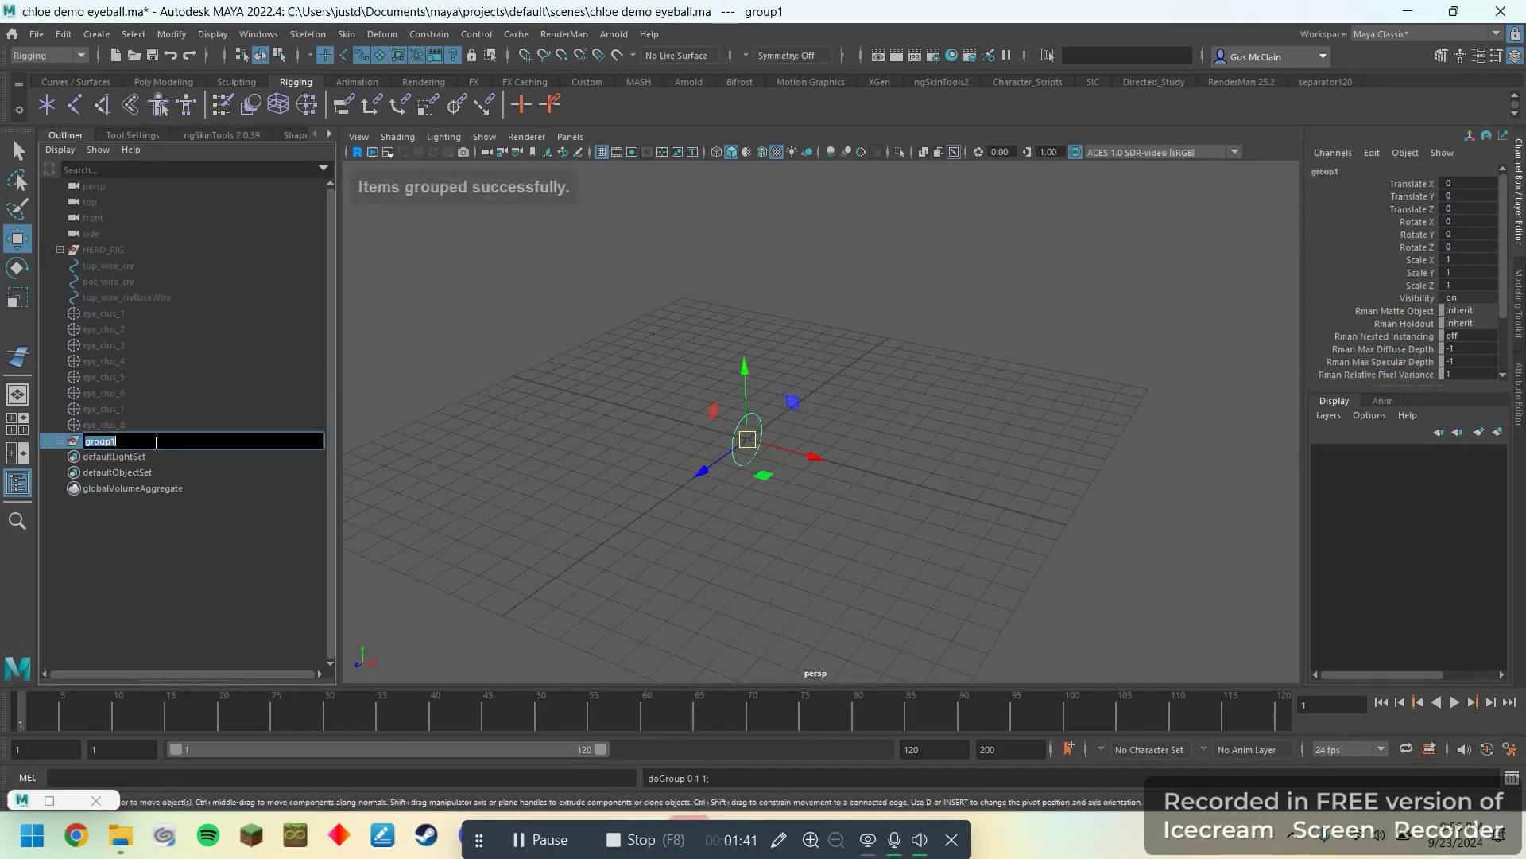
type("eye_clus_1_")
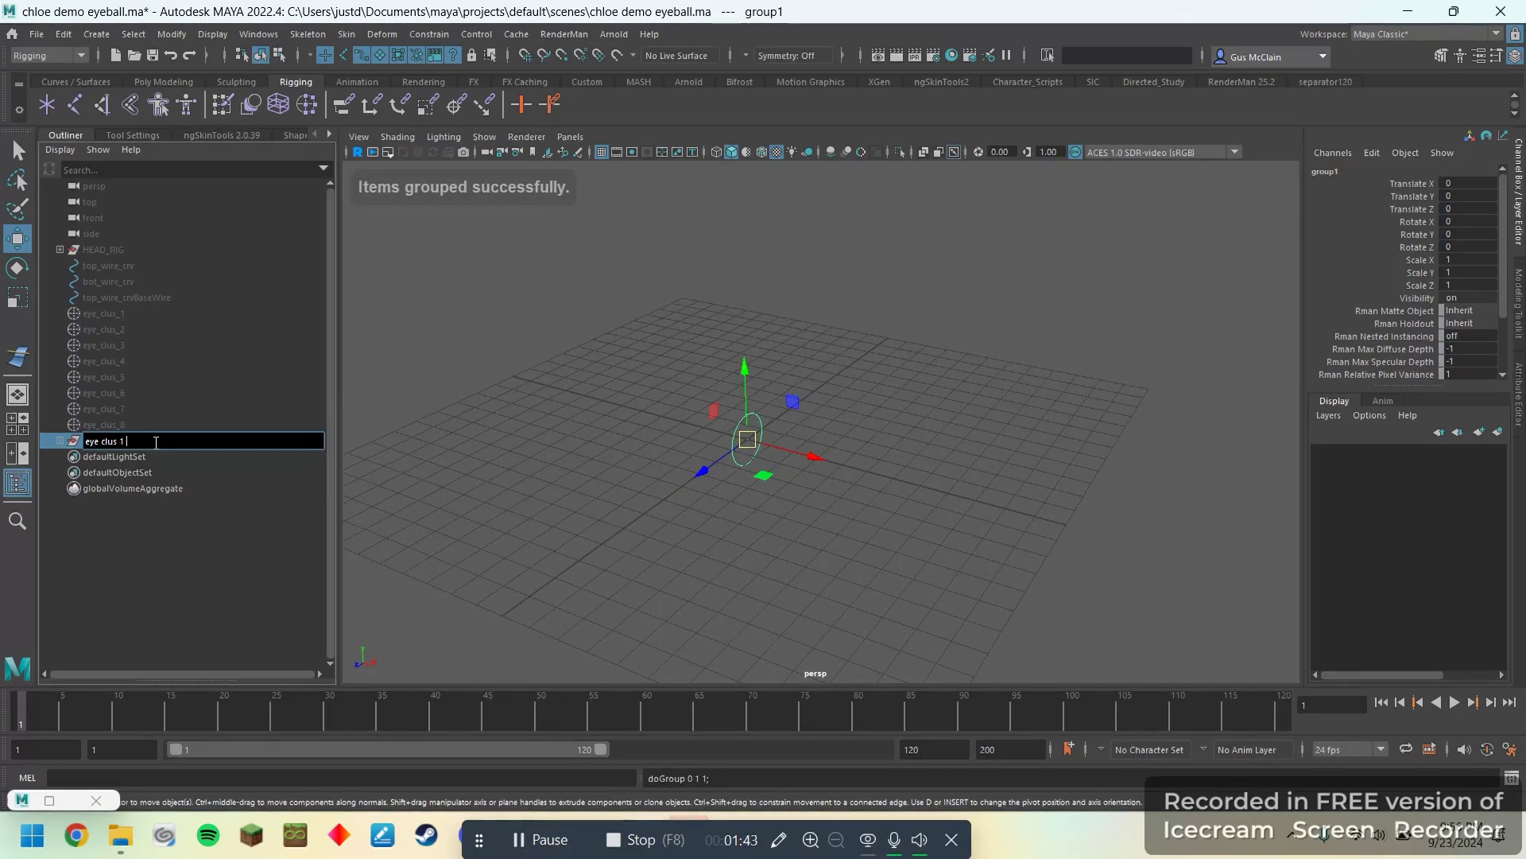
type("OFFS")
key("Return")
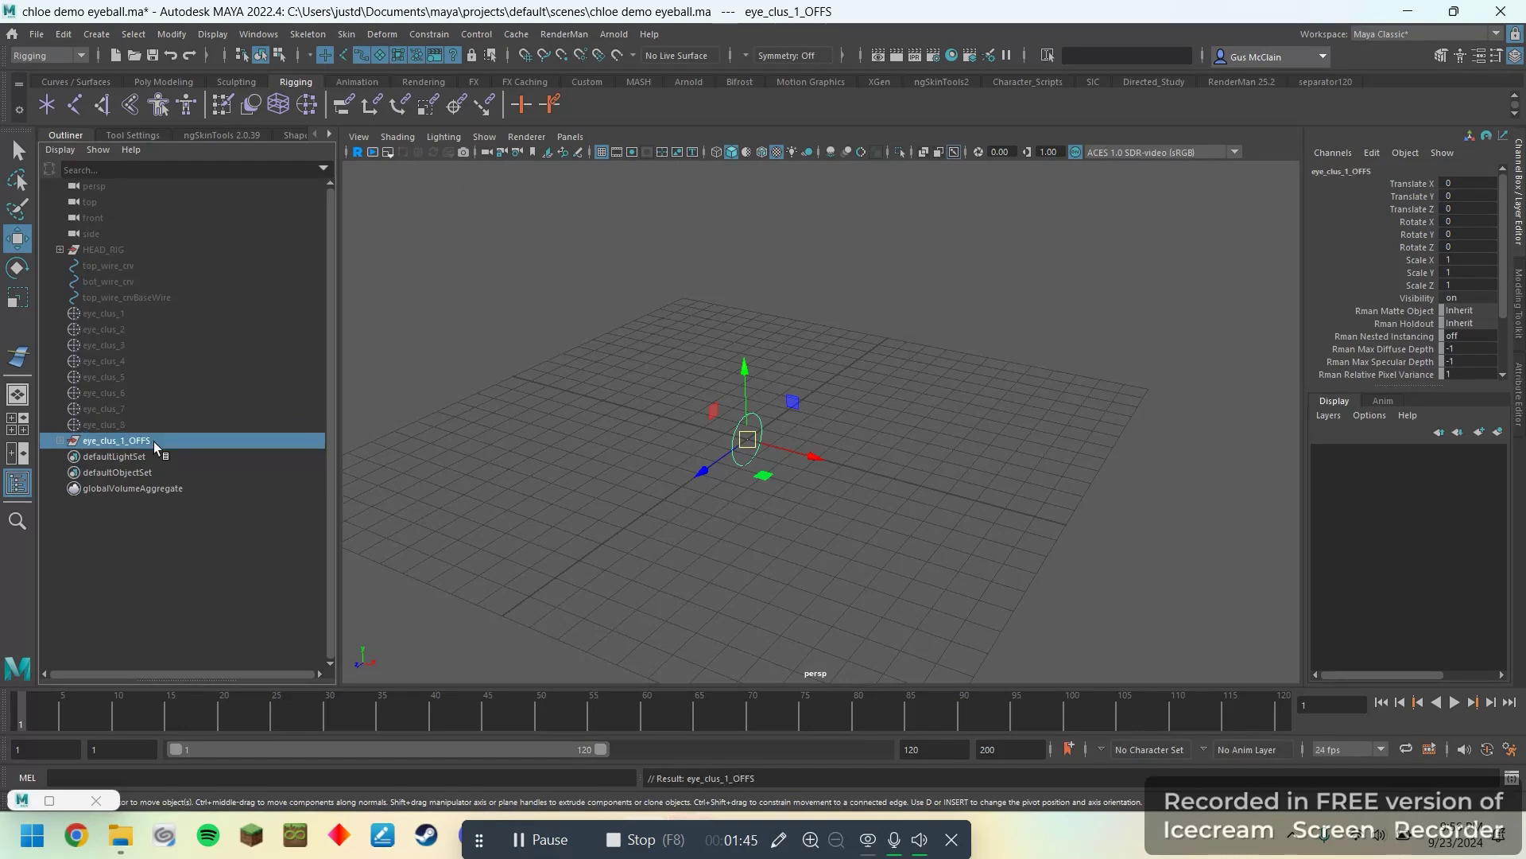
- Expand eye_clus_1_OFFS and duplicate the group seven times
left_click(61, 442)
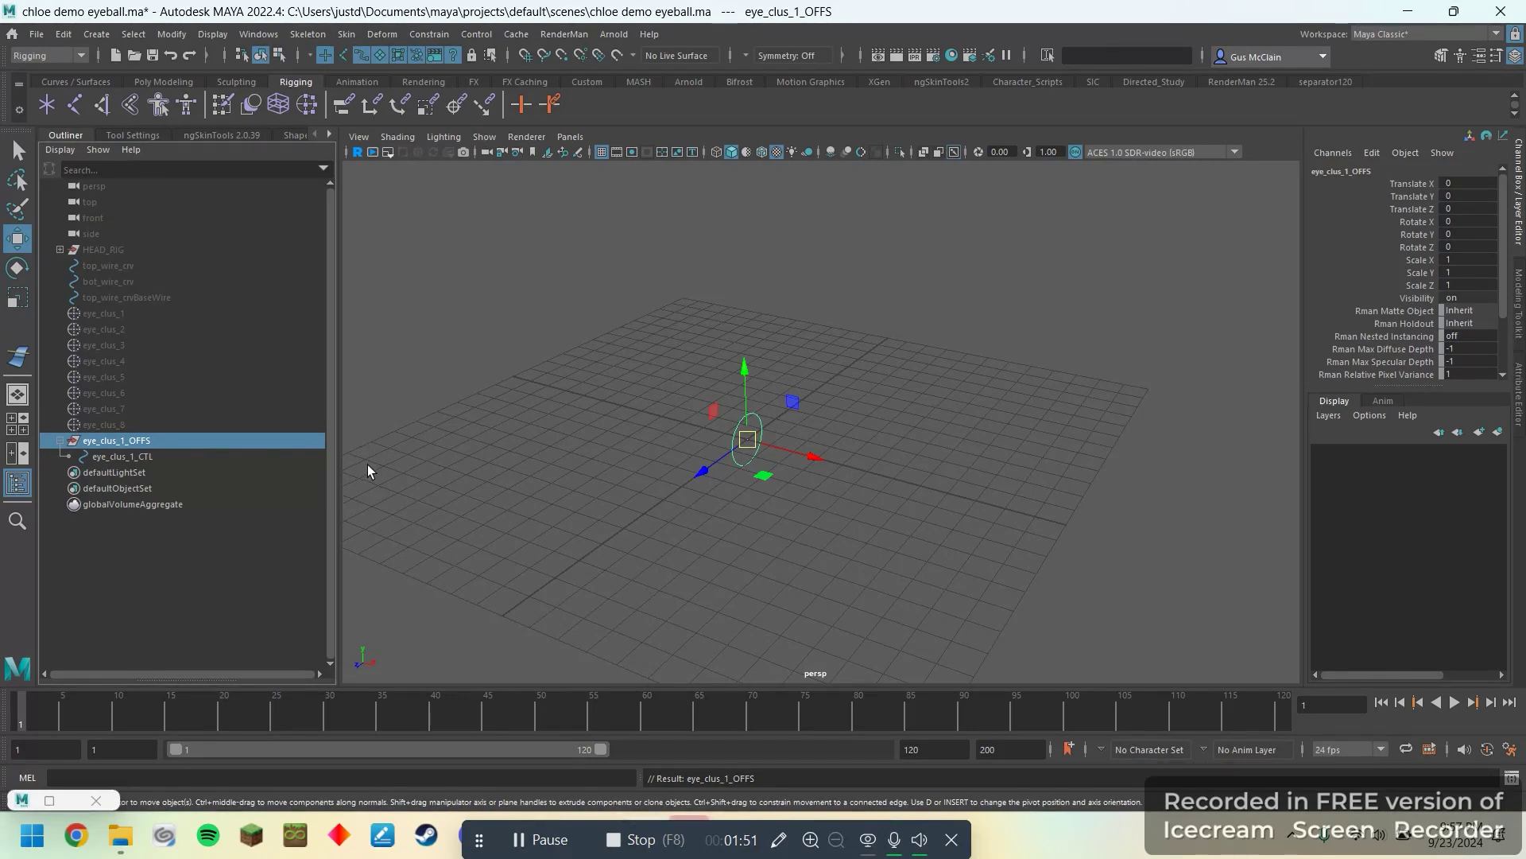
key("ctrl+d")
key("ctrl+d")
key("ctrl+d")
key("ctrl+d")
key("ctrl+d")
key("ctrl+d")
key("ctrl+d")
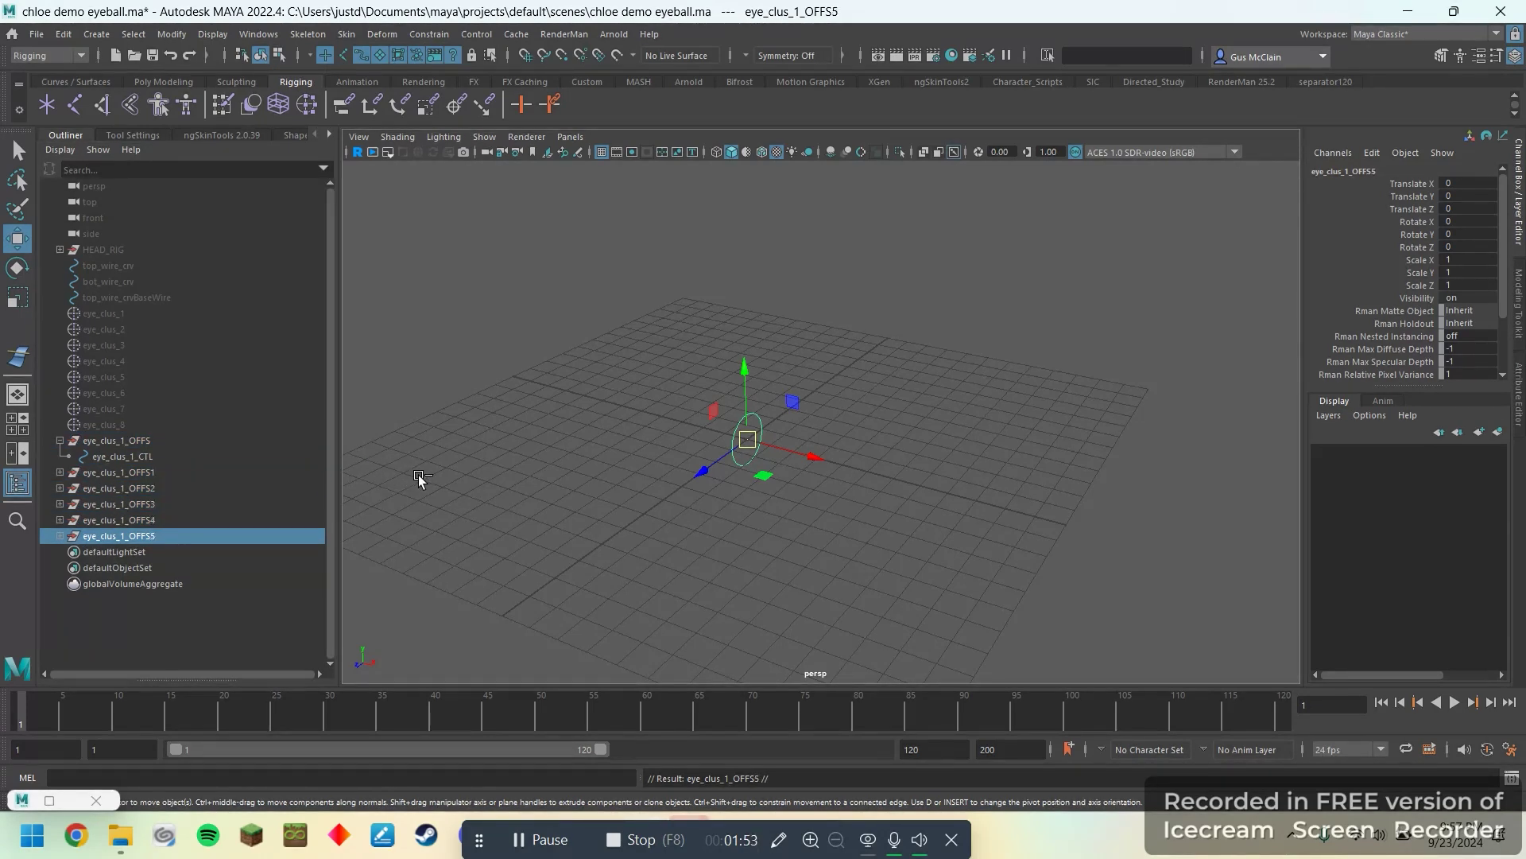
- Expand the duplicated offset groups to list the control curve inside each one
left_click(169, 473)
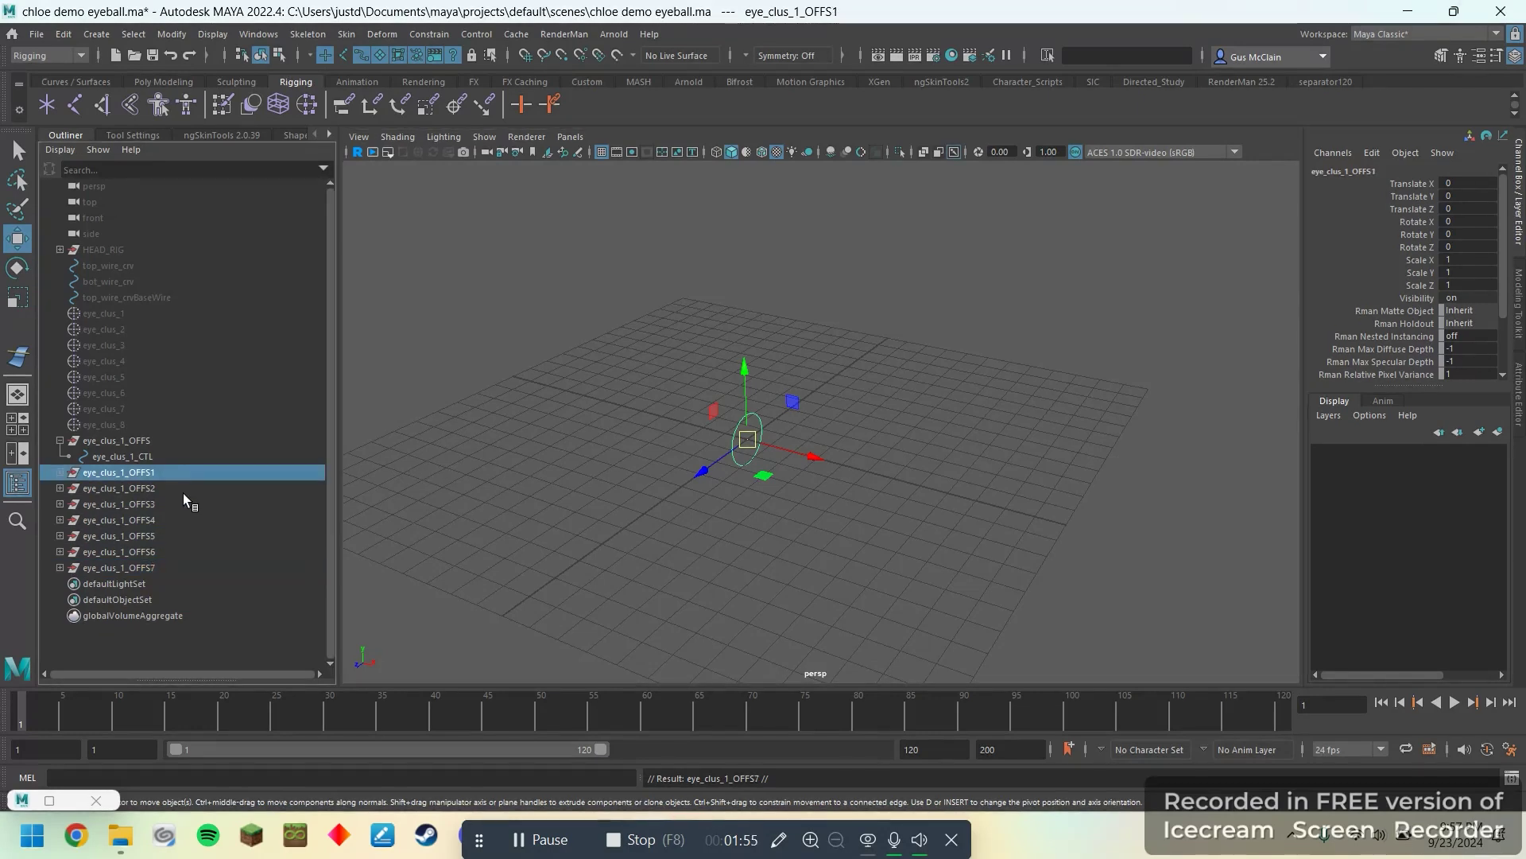
left_click(60, 472)
left_click(59, 504)
left_click(59, 536)
left_click(60, 568)
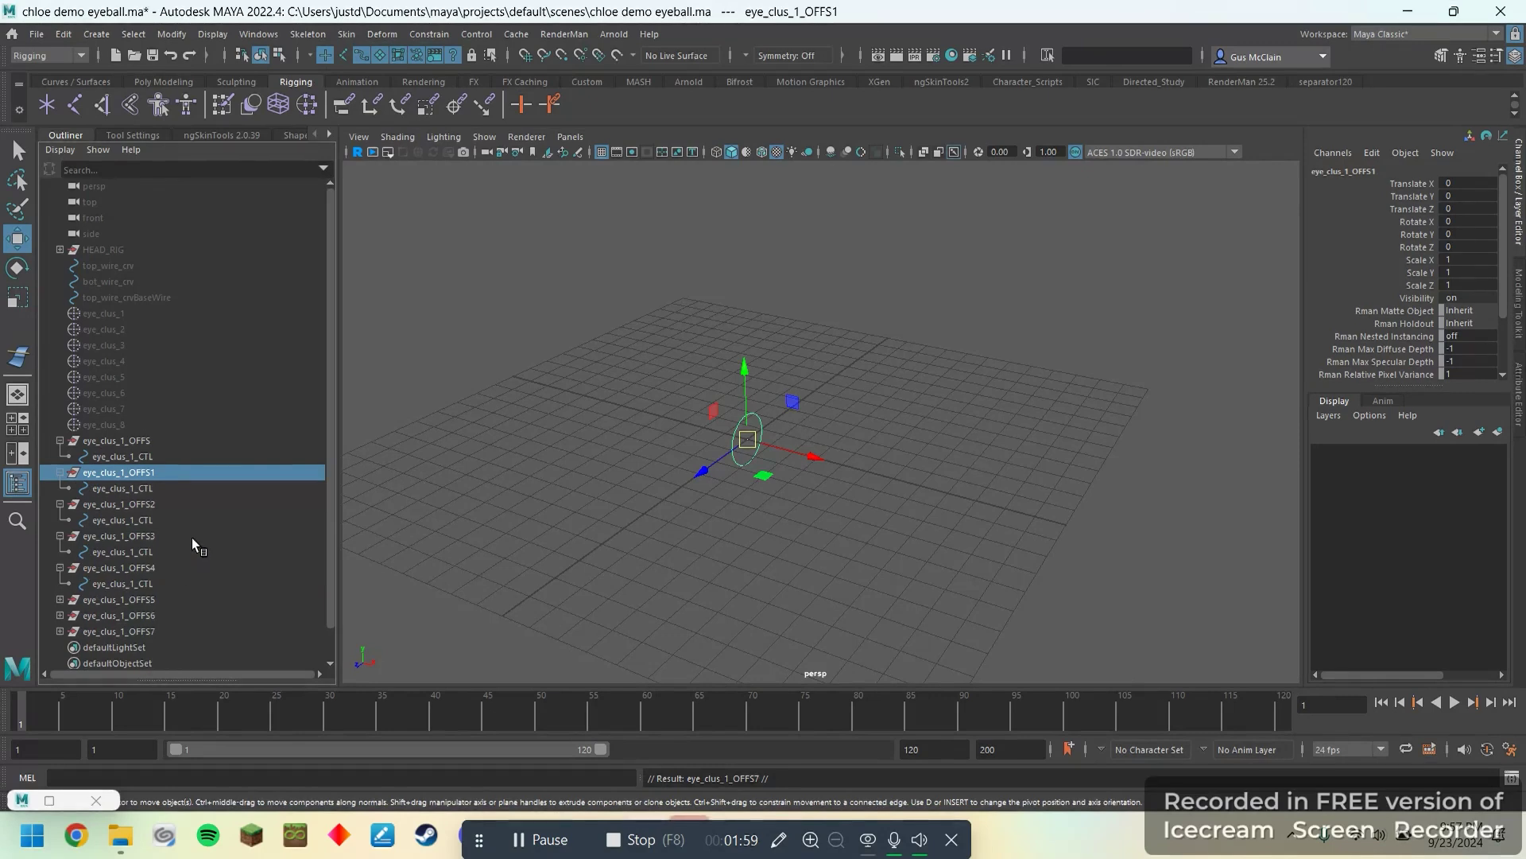
scroll(159, 501, "down", 2)
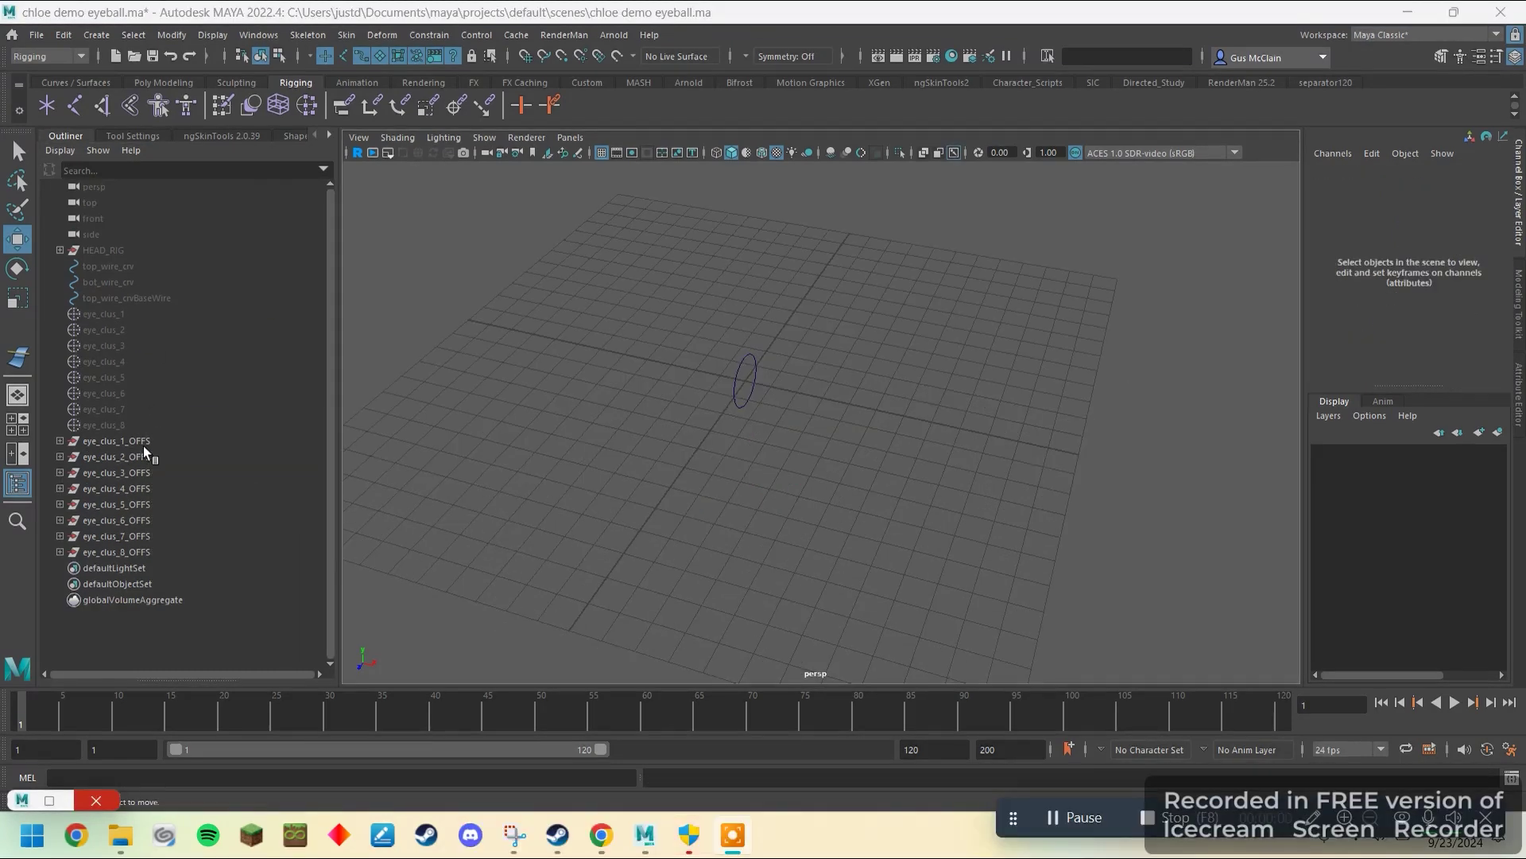
- Select all eight offset groups, eye_clus_1_OFFS through eye_clus_8_OFFS, and rotate them -90 degrees in Y
left_click(145, 455)
left_click(161, 501)
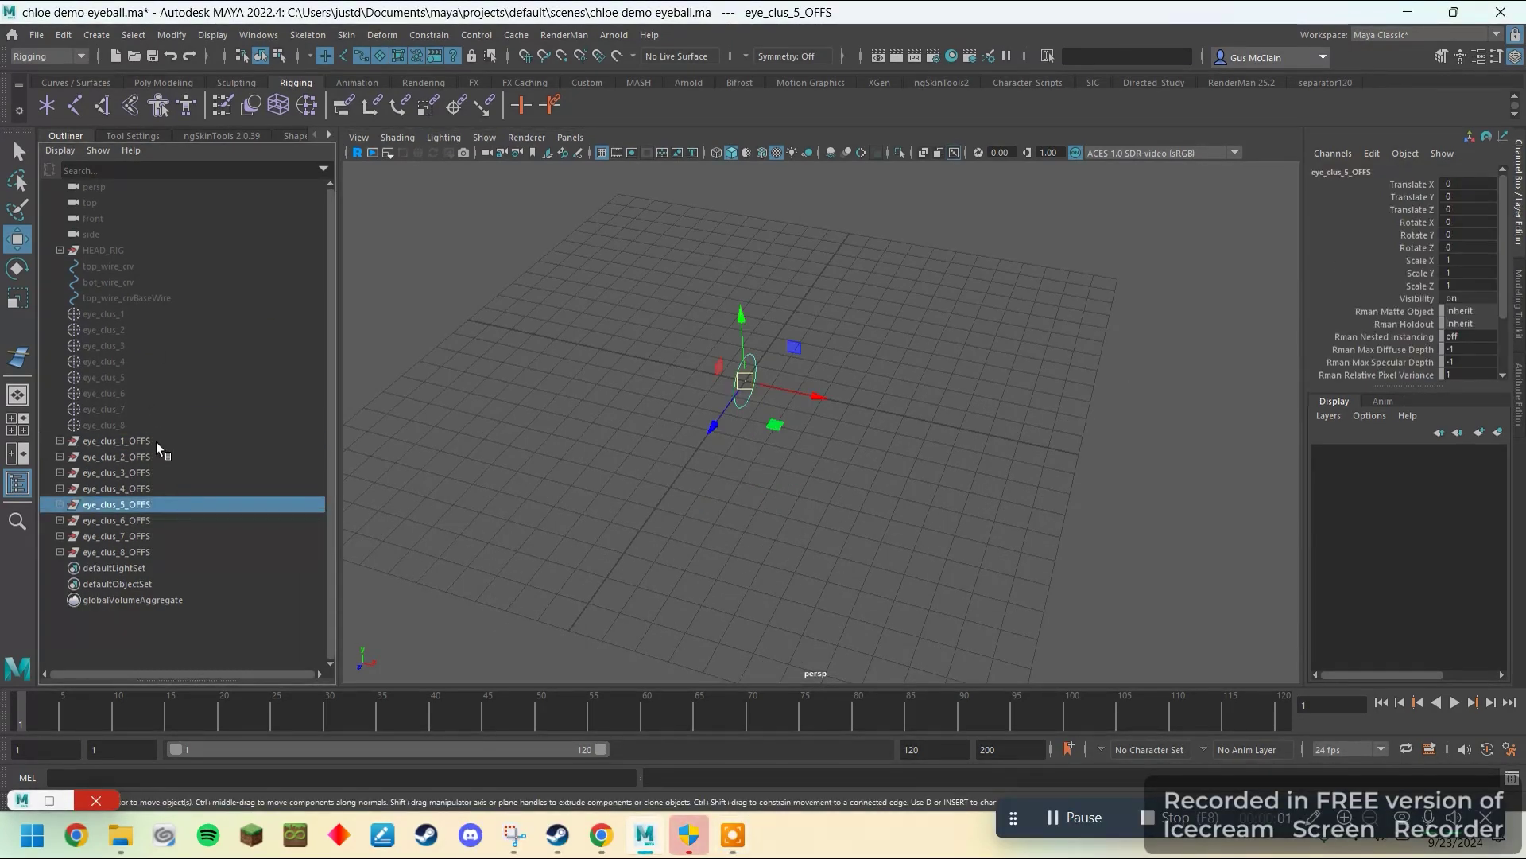
left_click(156, 441)
left_click_drag(156, 548, 164, 447)
key("e")
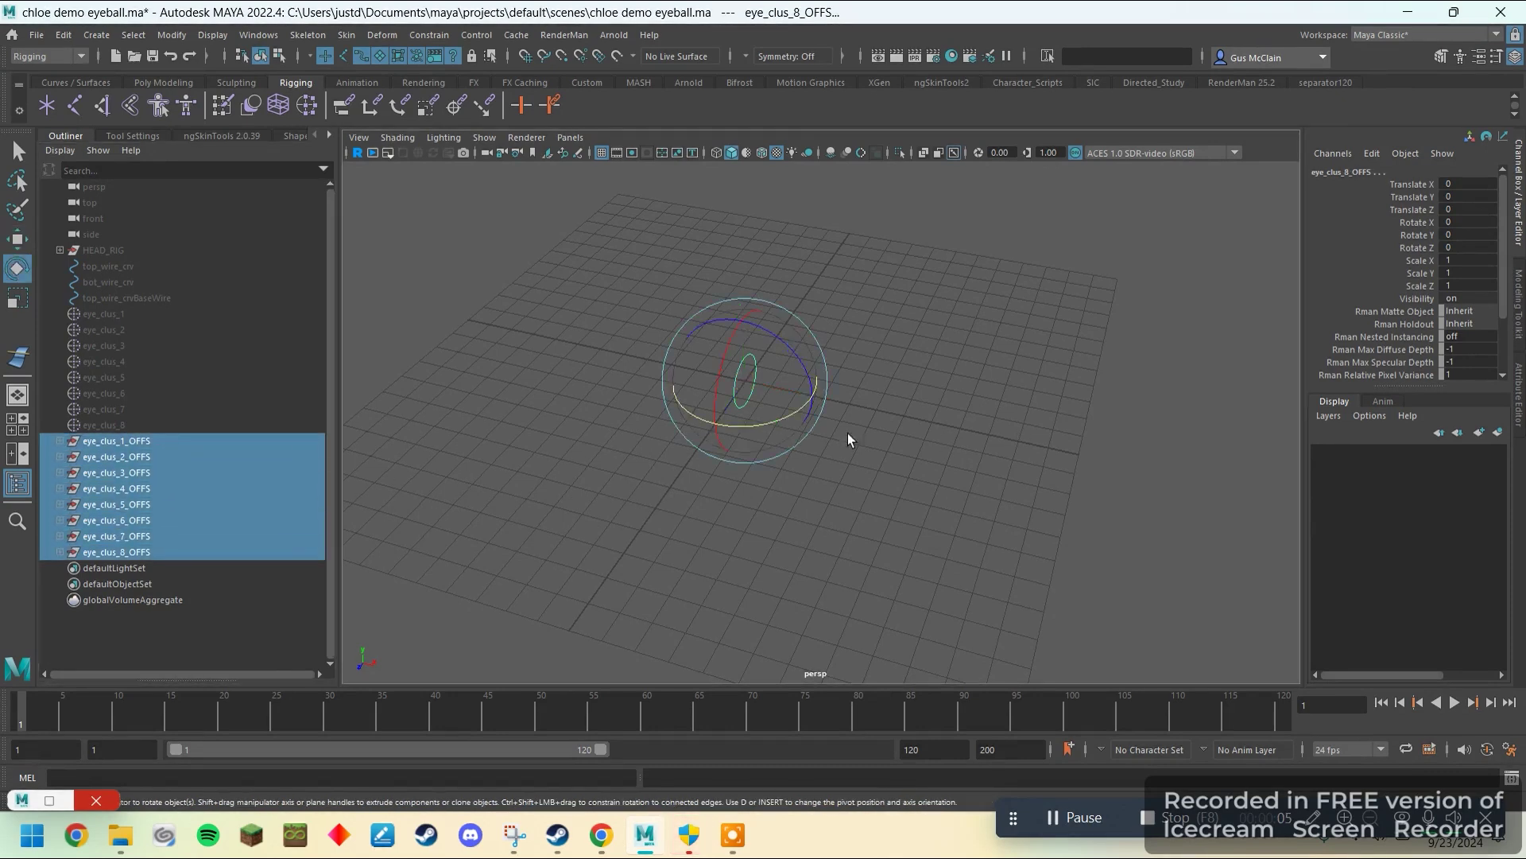
left_click_drag(810, 401, 940, 520)
- Isolate the eight selected offset groups in the perspective view with the Move tool active
key("w")
key("f")
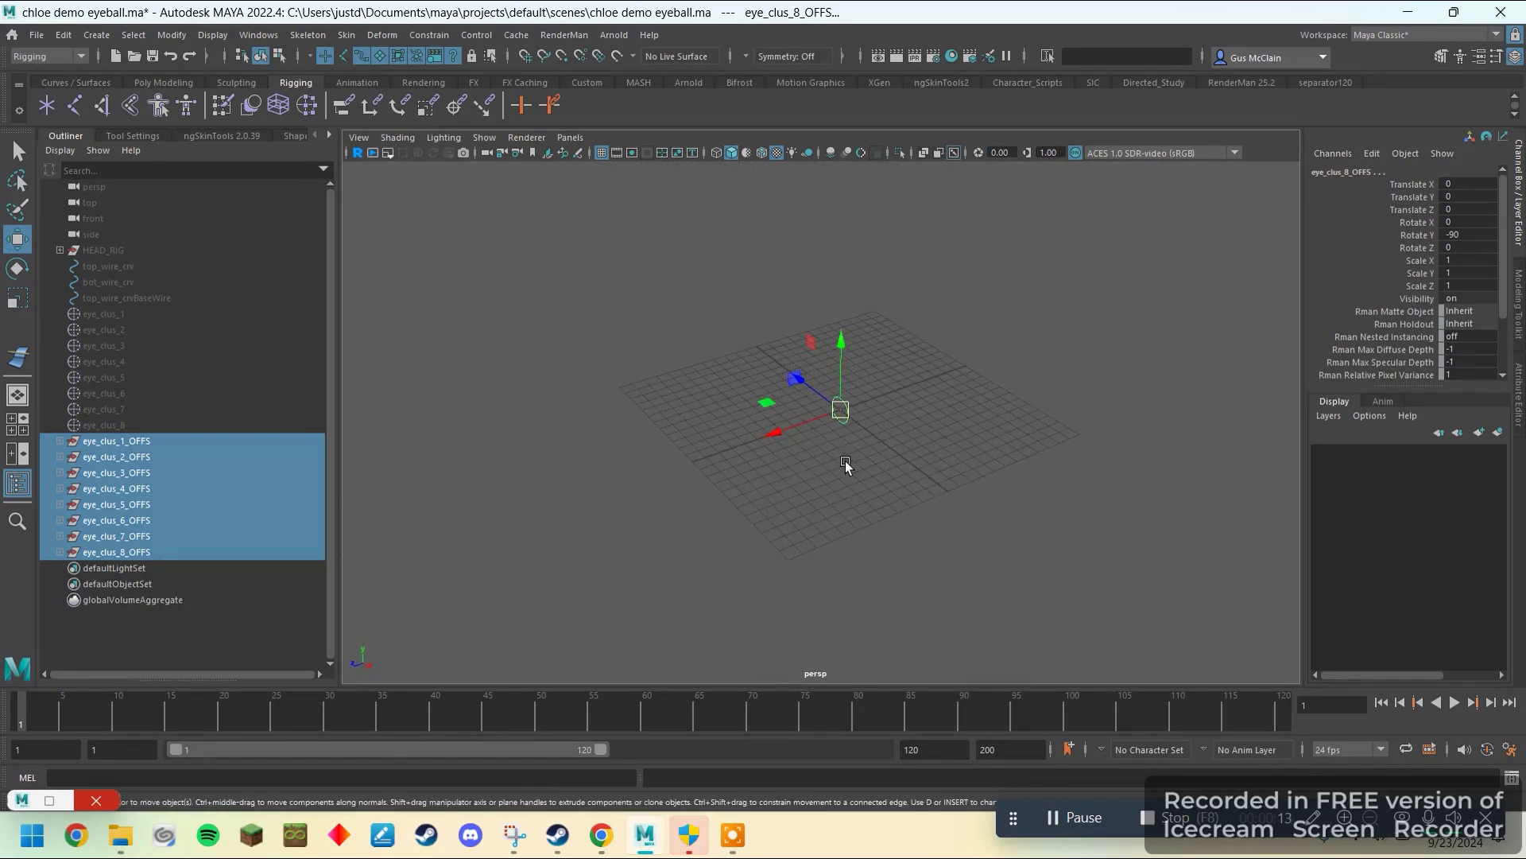
key("ctrl+1")
mouse_move(853, 465)
left_mouse_down("alt")
mouse_move(871, 504)
mouse_move(863, 485)
left_mouse_up("alt")
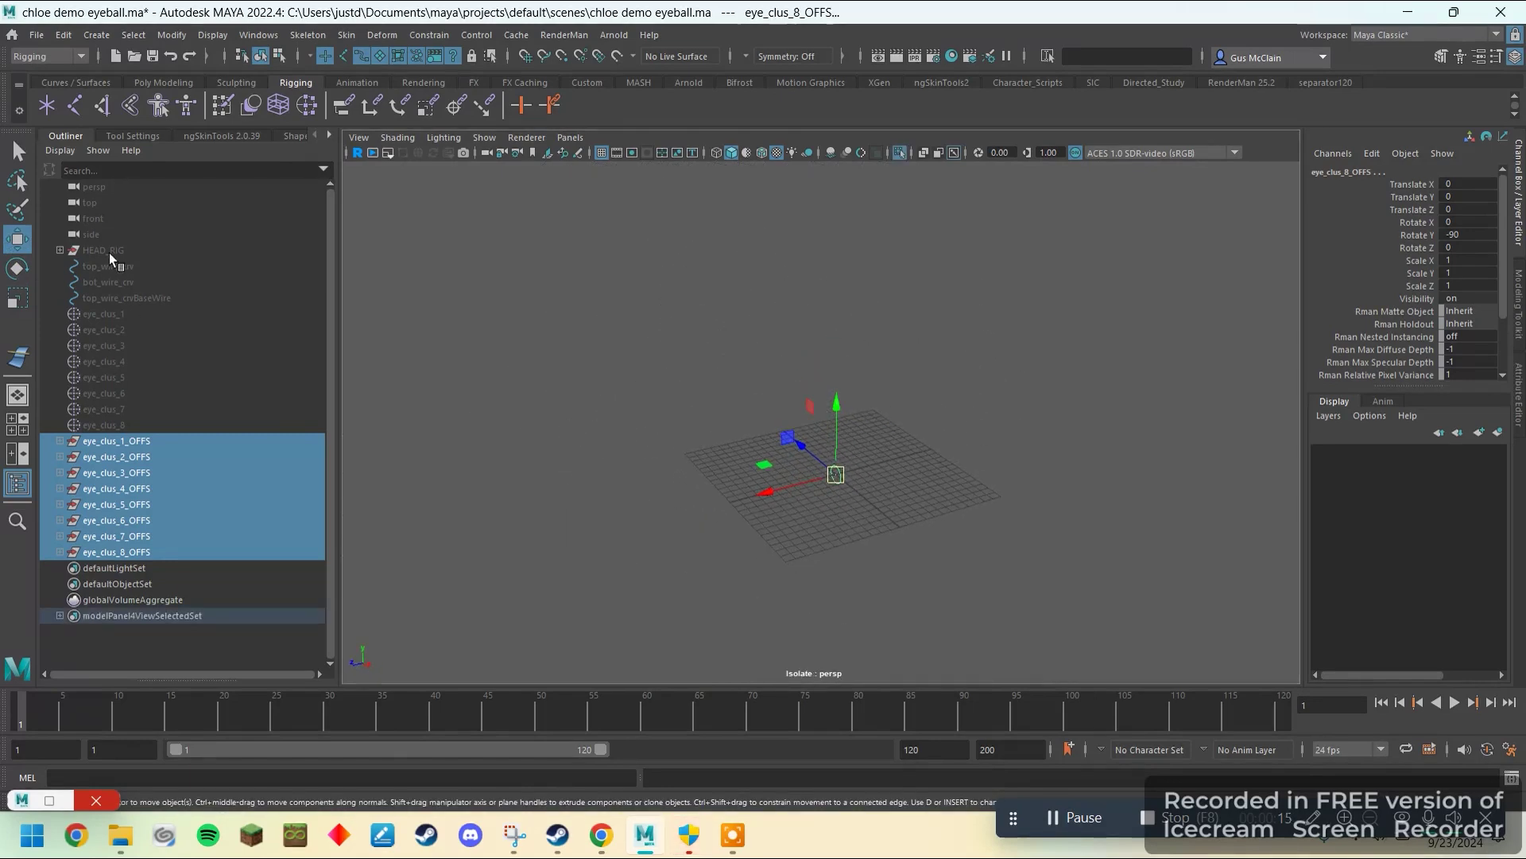
- Leave the isolated view so the whole head rig shows, and hide bot_wire_crv and top_wire_crvBaseWire
left_click_drag(108, 251, 145, 426)
left_click(528, 517)
left_click_drag(138, 303, 156, 281)
key("ctrl+1")
key("ctrl+h")
- Match the transforms of eye_clus_1_OFFS to the cluster eye_clus_1
left_click_drag(119, 441, 164, 551)
scroll(799, 511, "up", 4)
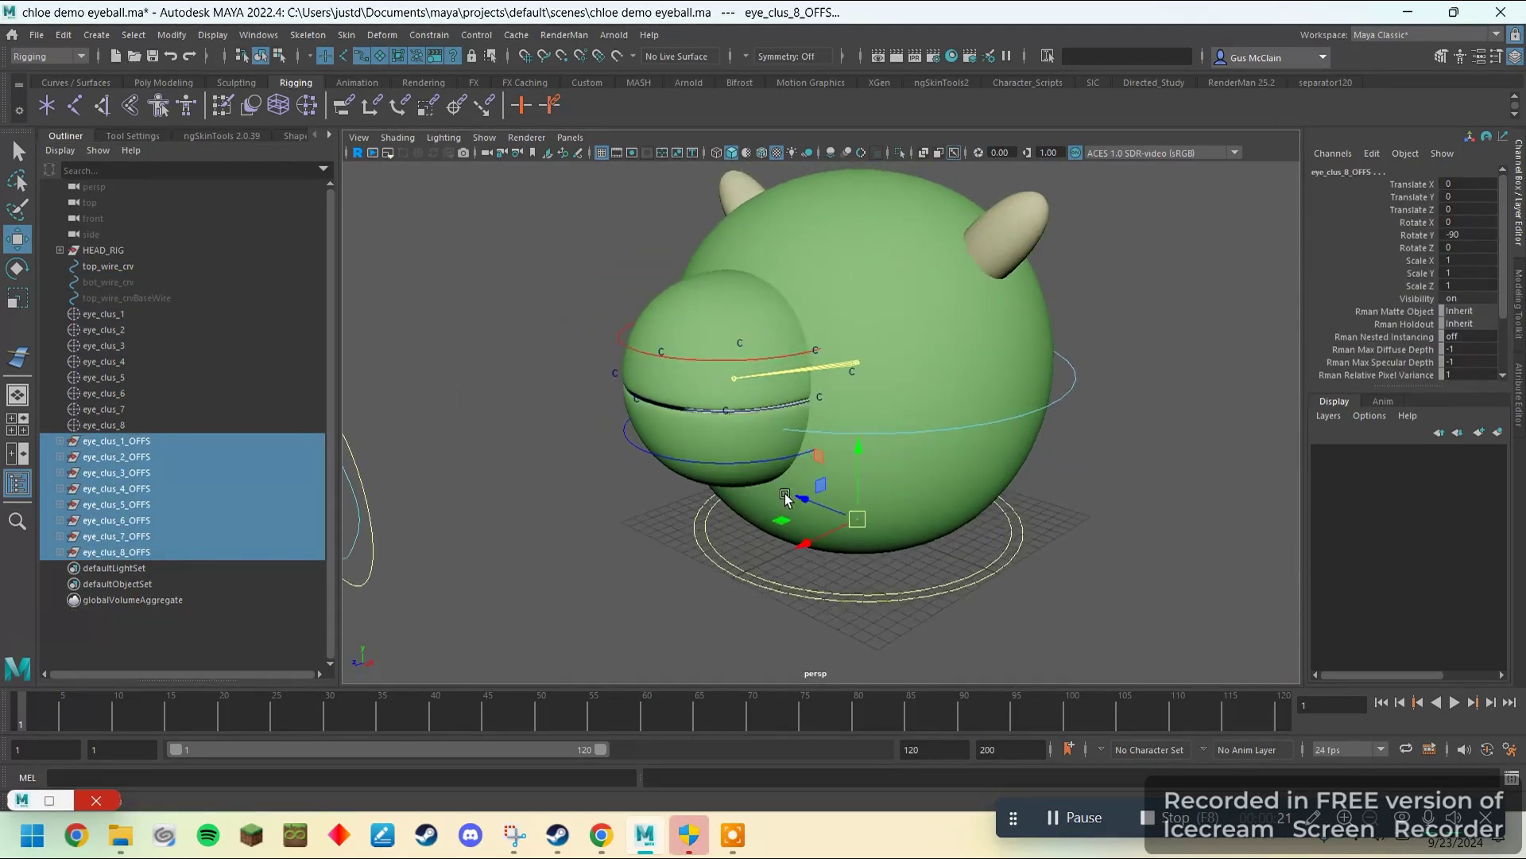
left_click_drag(799, 511, 707, 518, "alt")
left_click_drag(607, 548, 607, 517, "alt")
middle_click_drag(607, 517, 644, 532, "alt")
right_click_drag(644, 532, 702, 589, "alt")
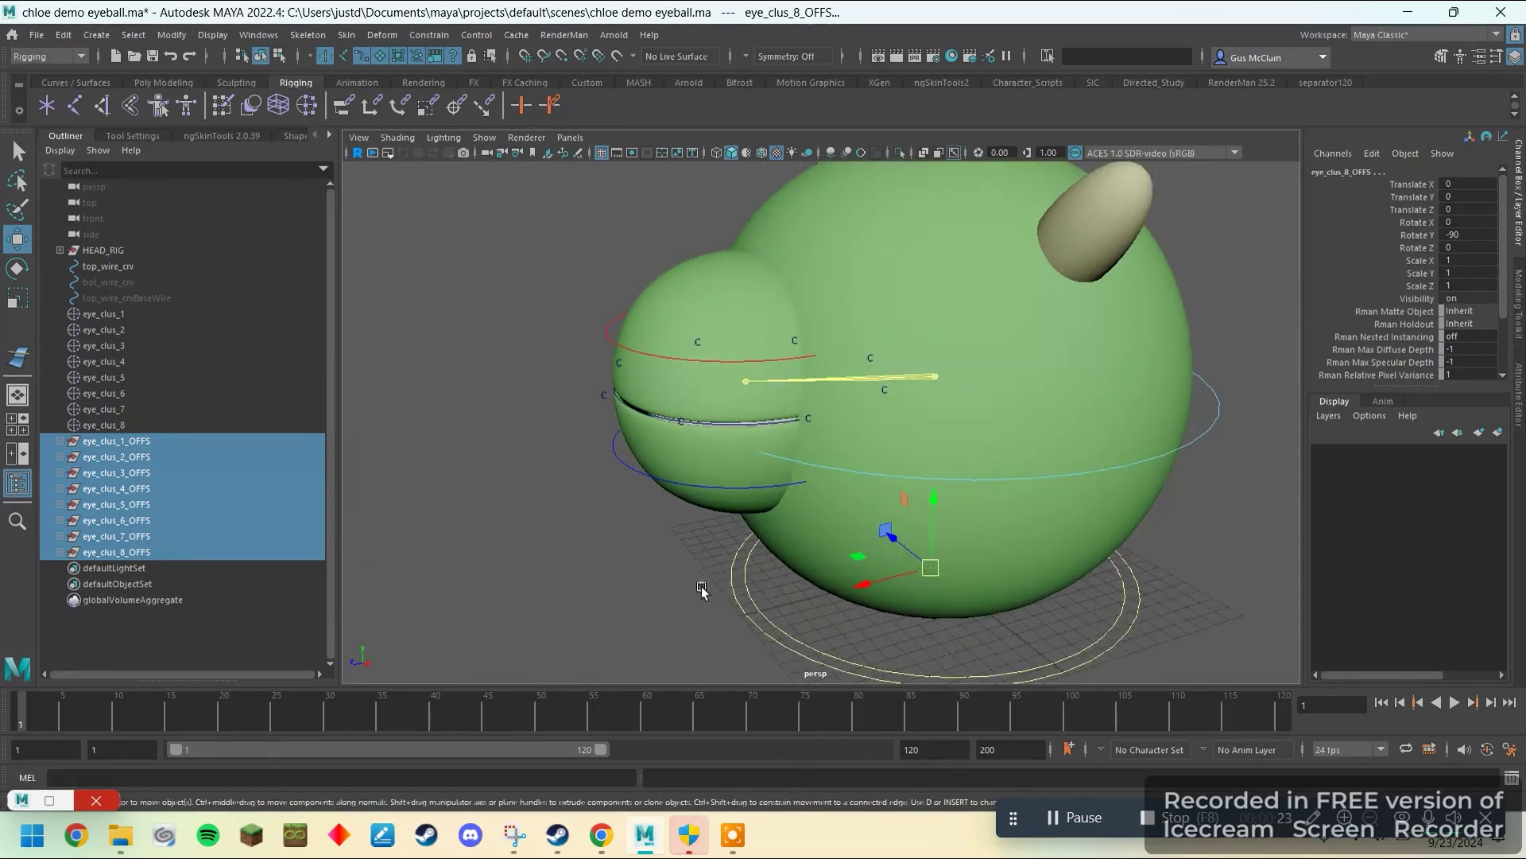
middle_click_drag(702, 590, 689, 555, "alt")
left_click(132, 442)
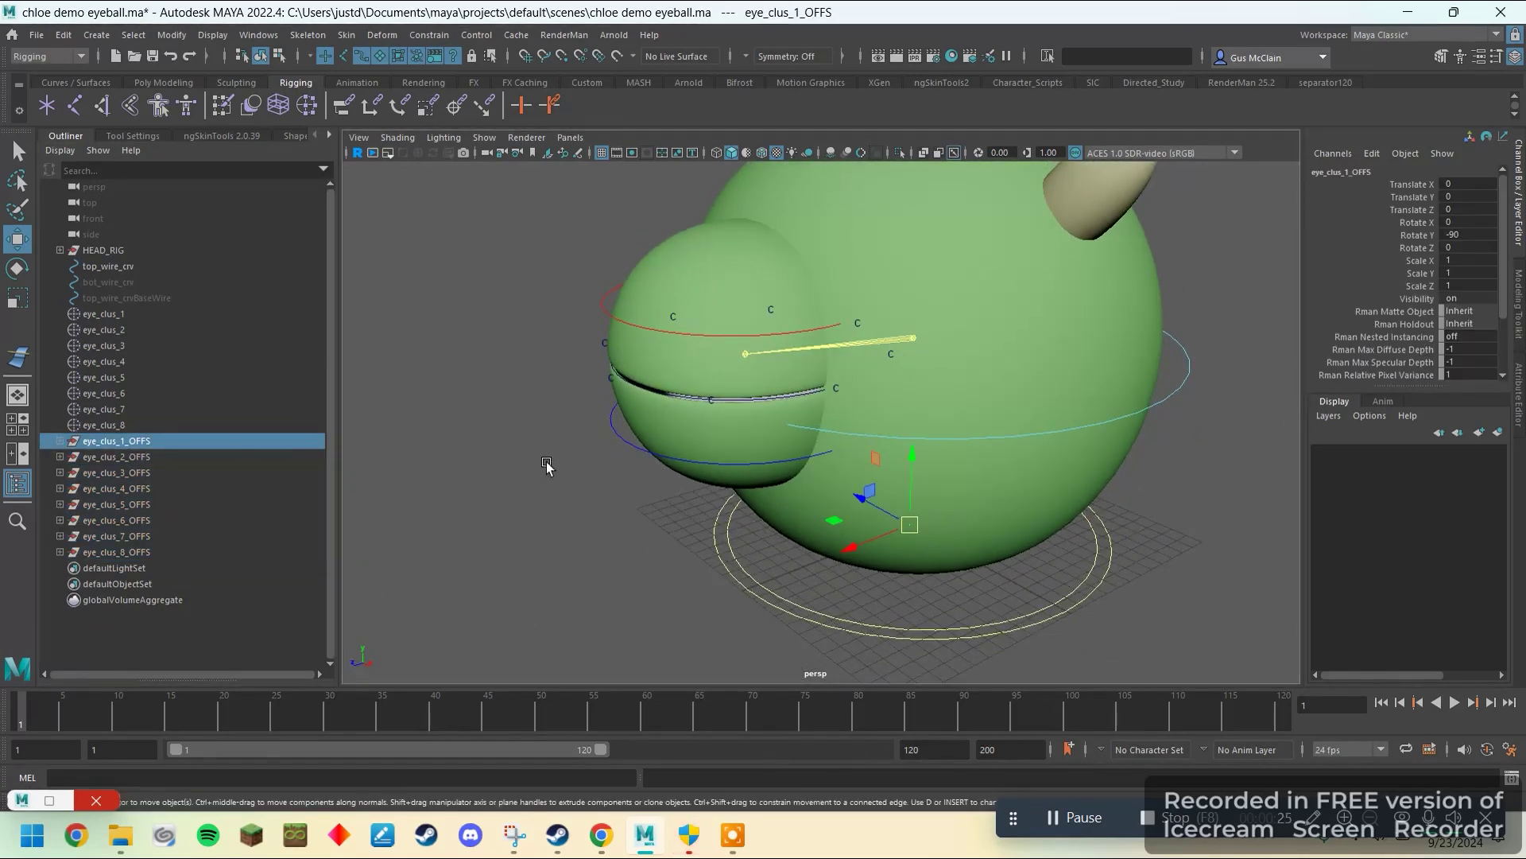
left_click(104, 314, "ctrl")
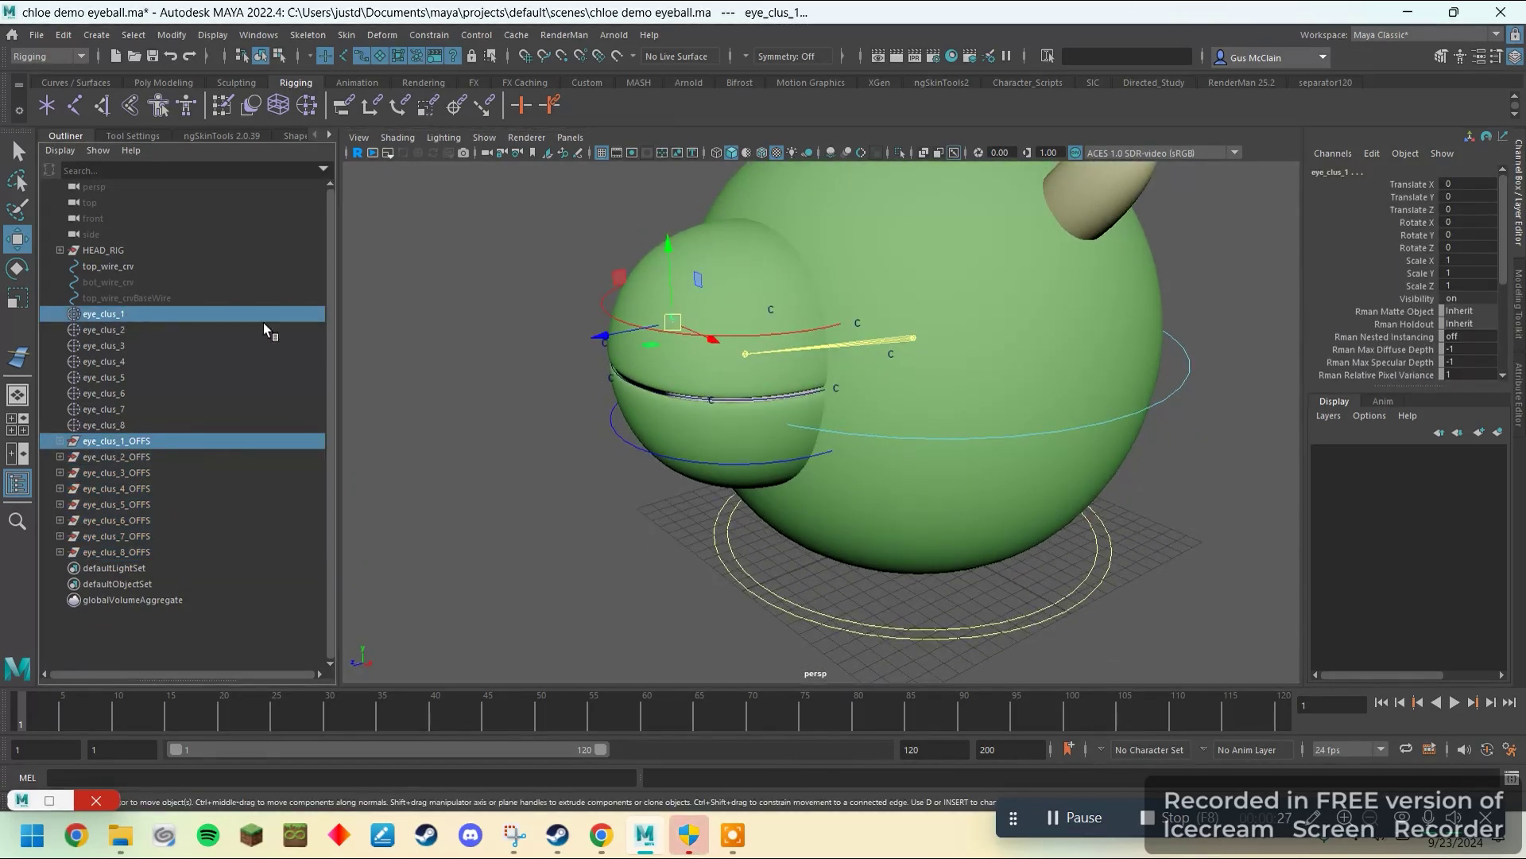
left_click(171, 35)
mouse_move(262, 126)
left_click(391, 127)
left_click_drag(720, 329, 982, 306, "alt")
left_click(926, 507)
left_click_drag(944, 381, 549, 427, "alt")
- Repeat the transform match for eye_clus_2_OFFS through eye_clus_5_OFFS, each onto the cluster with the same number
left_click(116, 457)
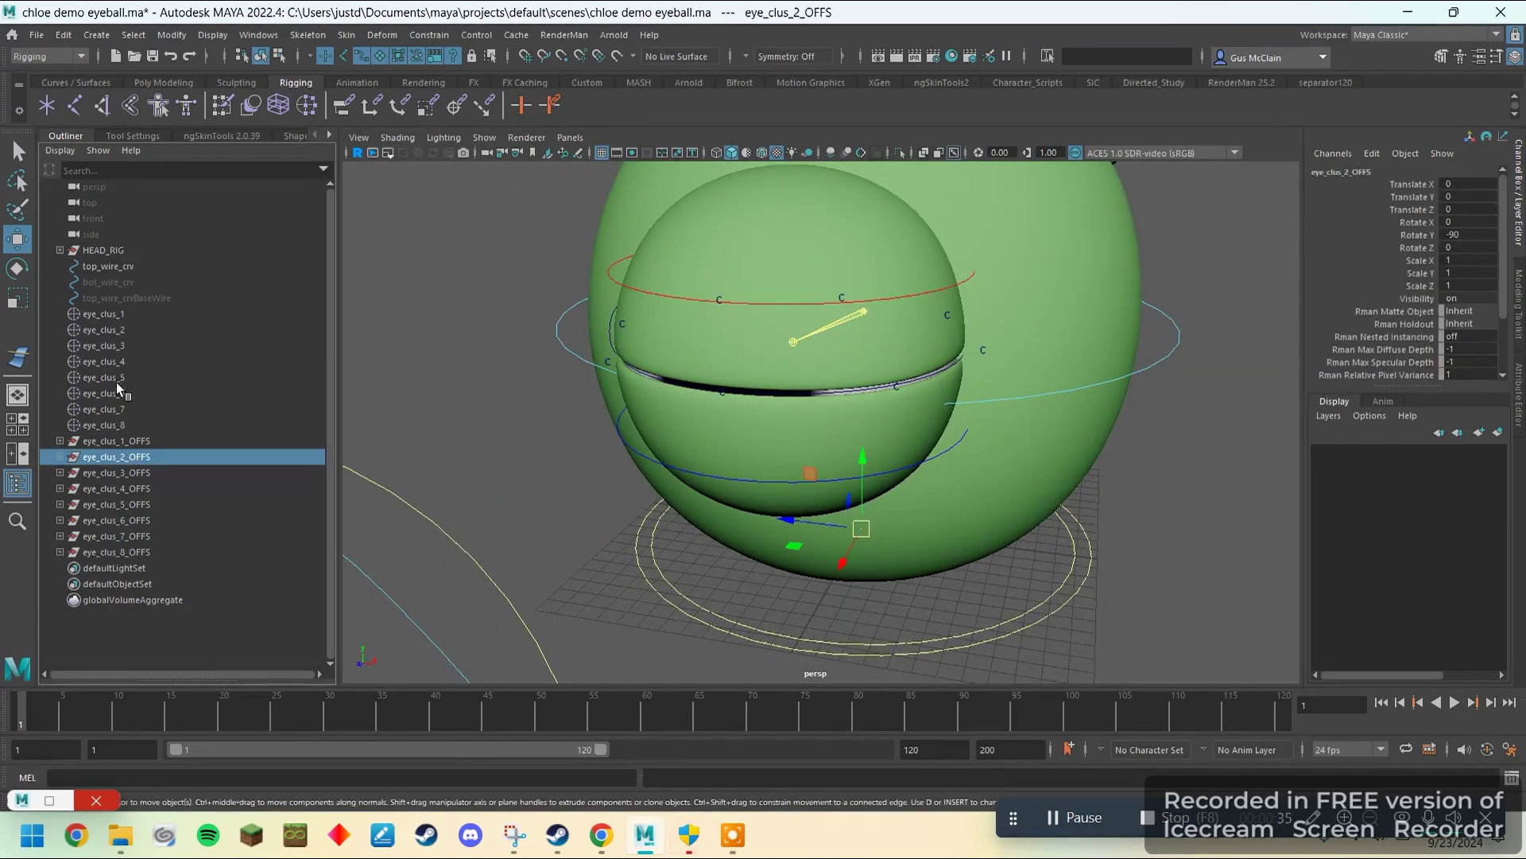
left_click(111, 329, "ctrl")
left_click(124, 475)
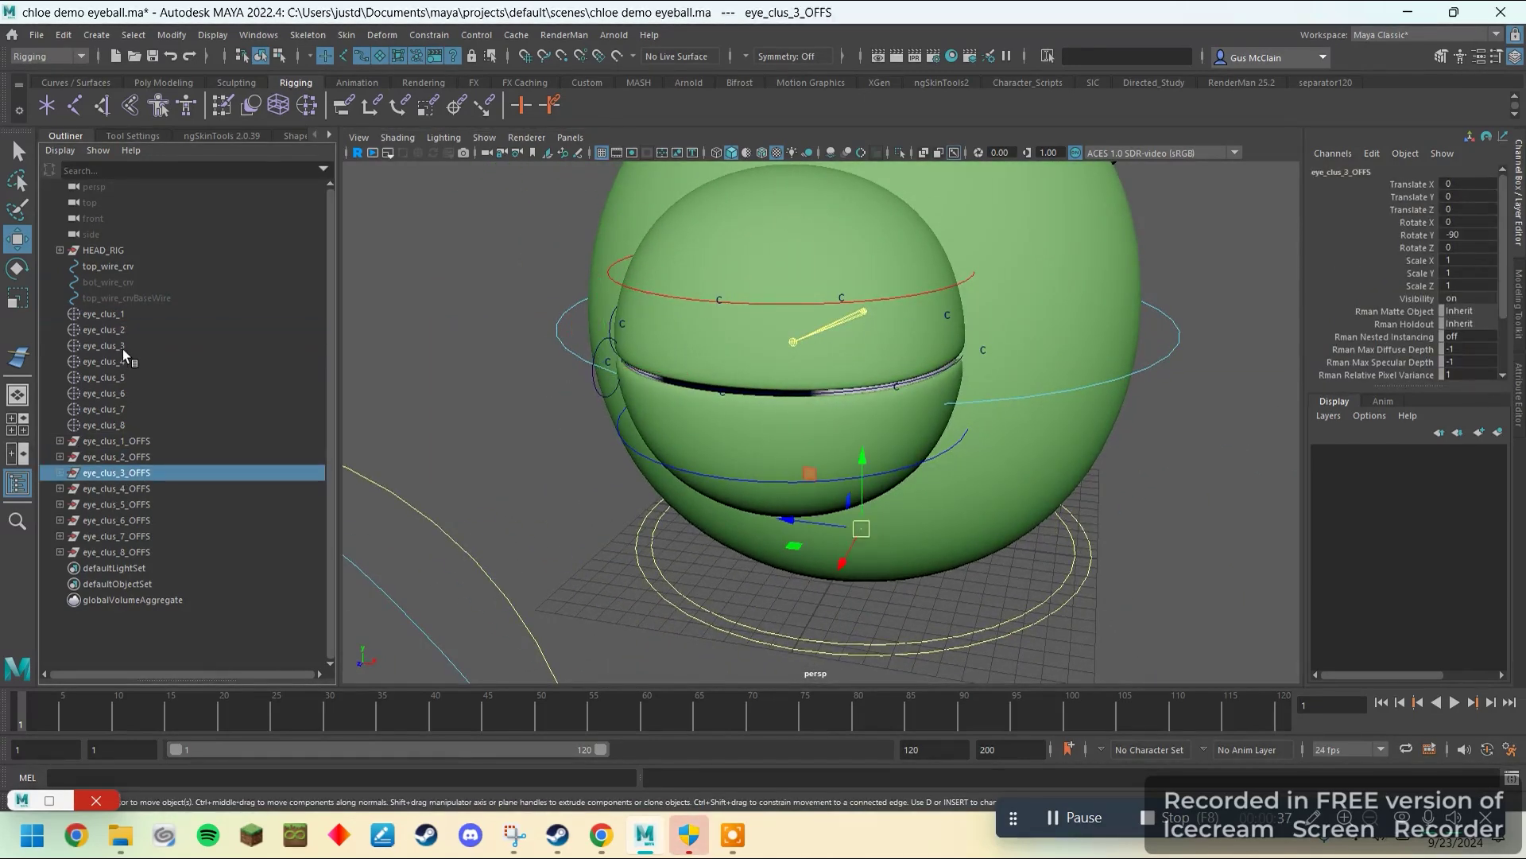
left_click(123, 348, "ctrl")
left_click(137, 488)
left_click(111, 361, "ctrl")
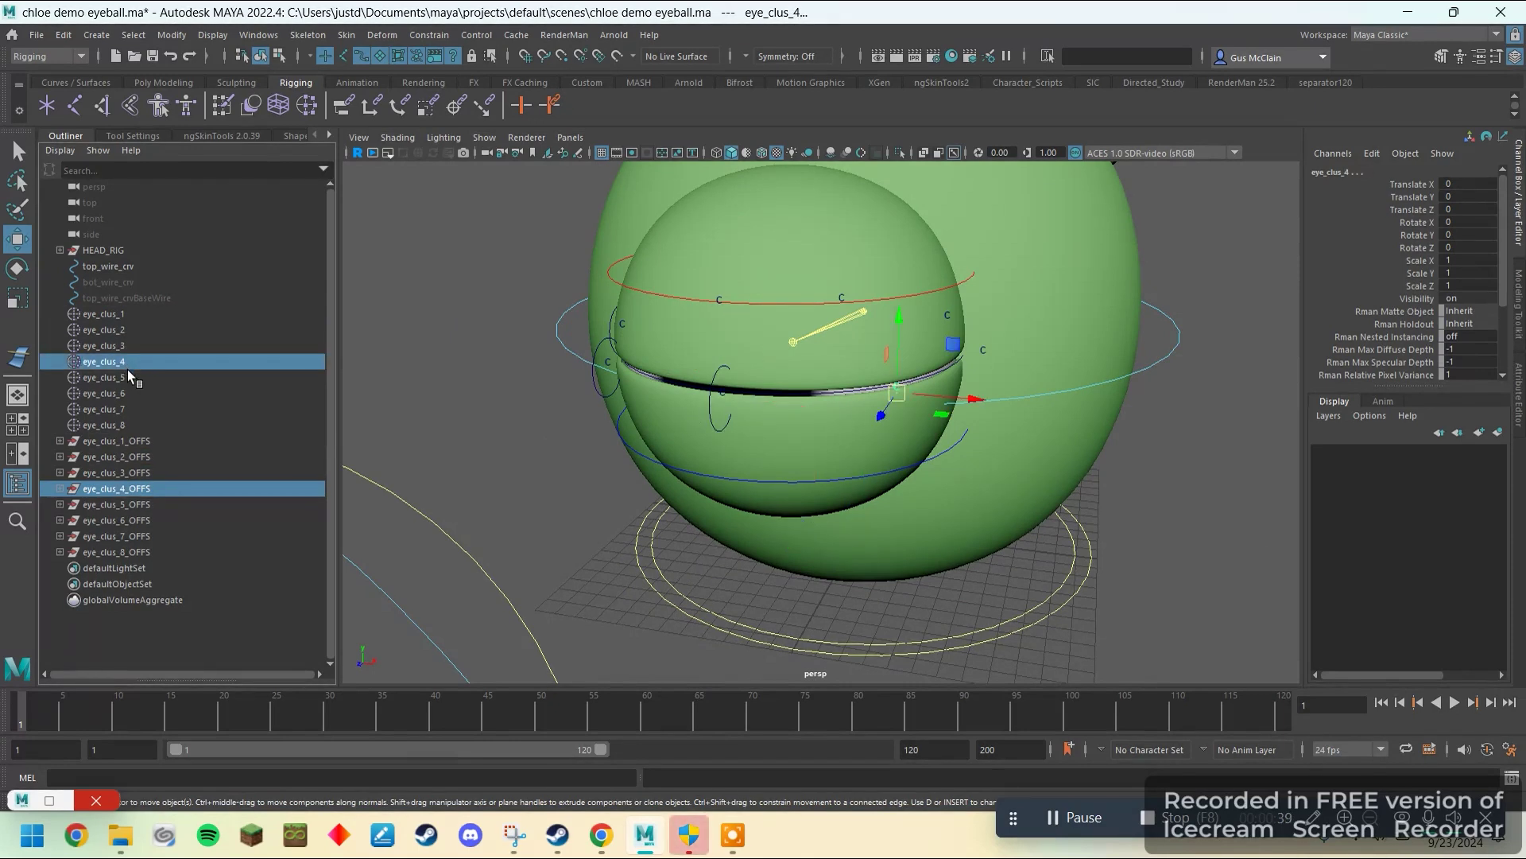
left_click(142, 504)
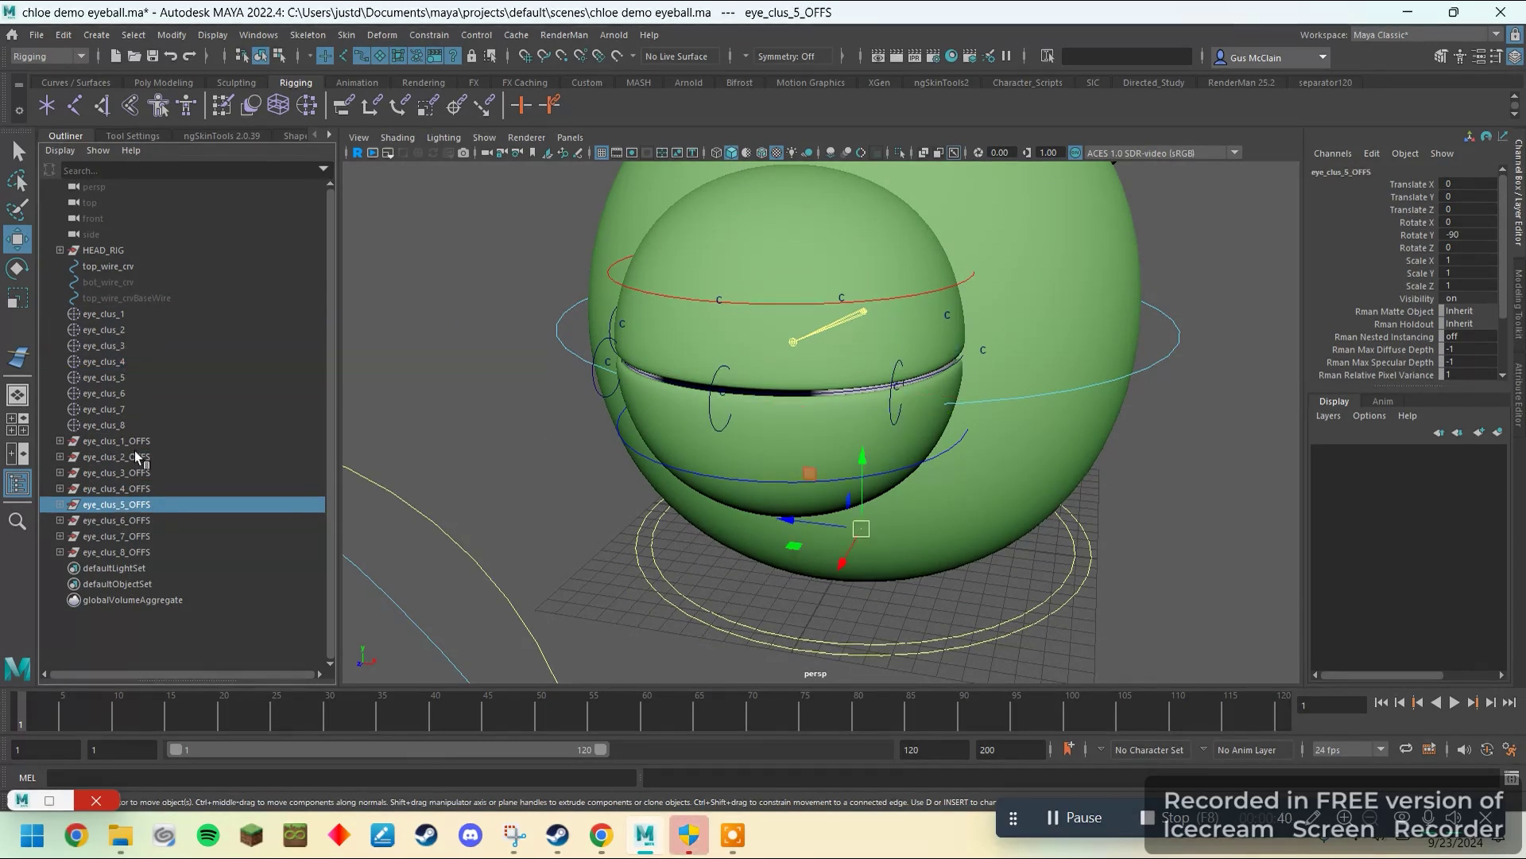
left_click(132, 377, "ctrl")
- Match eye_clus_6_OFFS, eye_clus_7_OFFS and eye_clus_8_OFFS to clusters eye_clus_6, eye_clus_7 and eye_clus_8
left_click(151, 519)
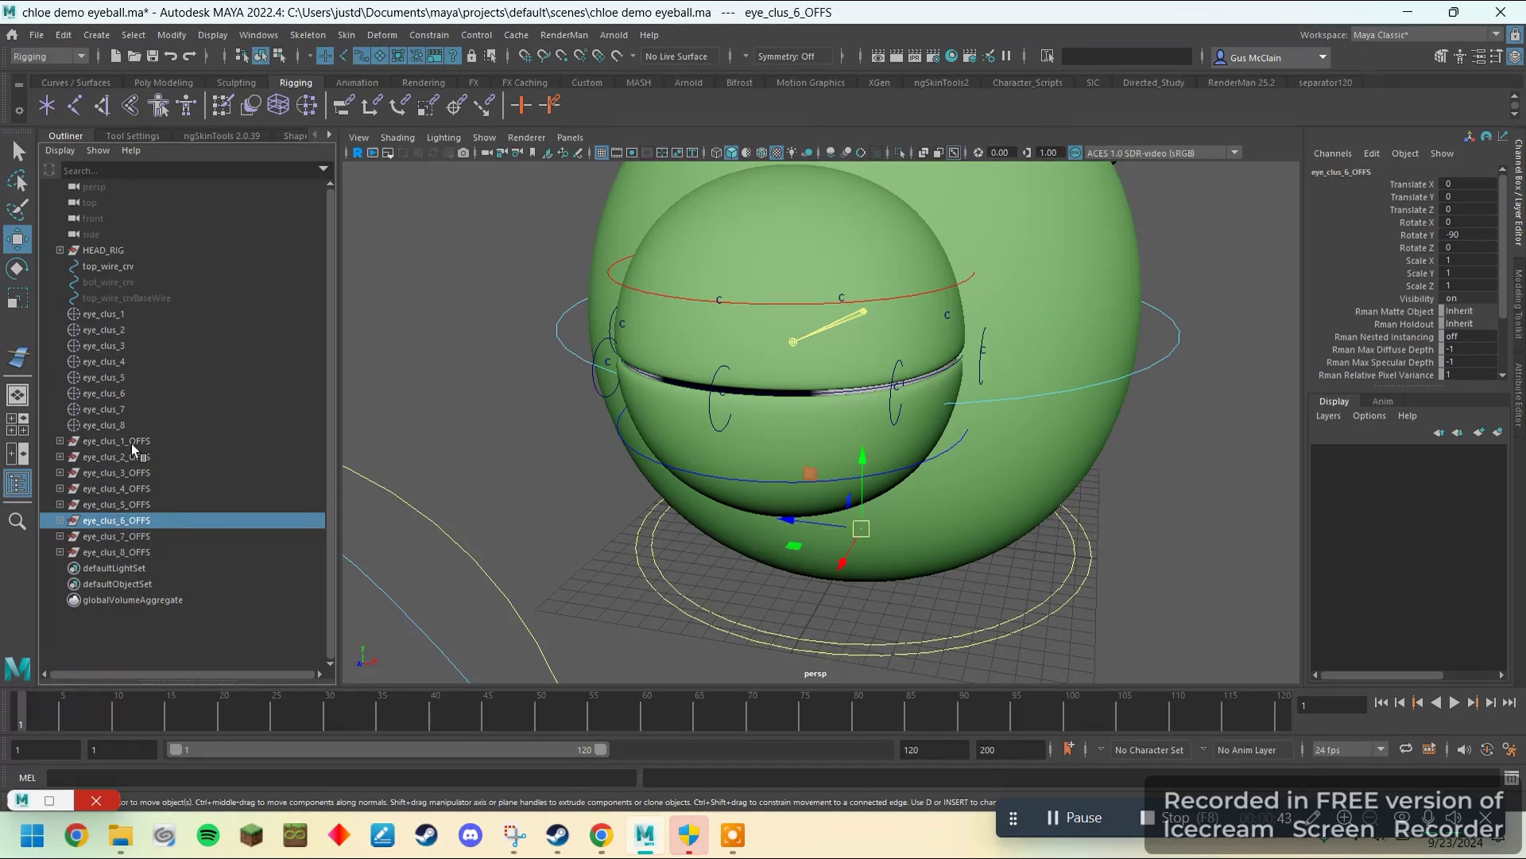
left_click(132, 392, "ctrl")
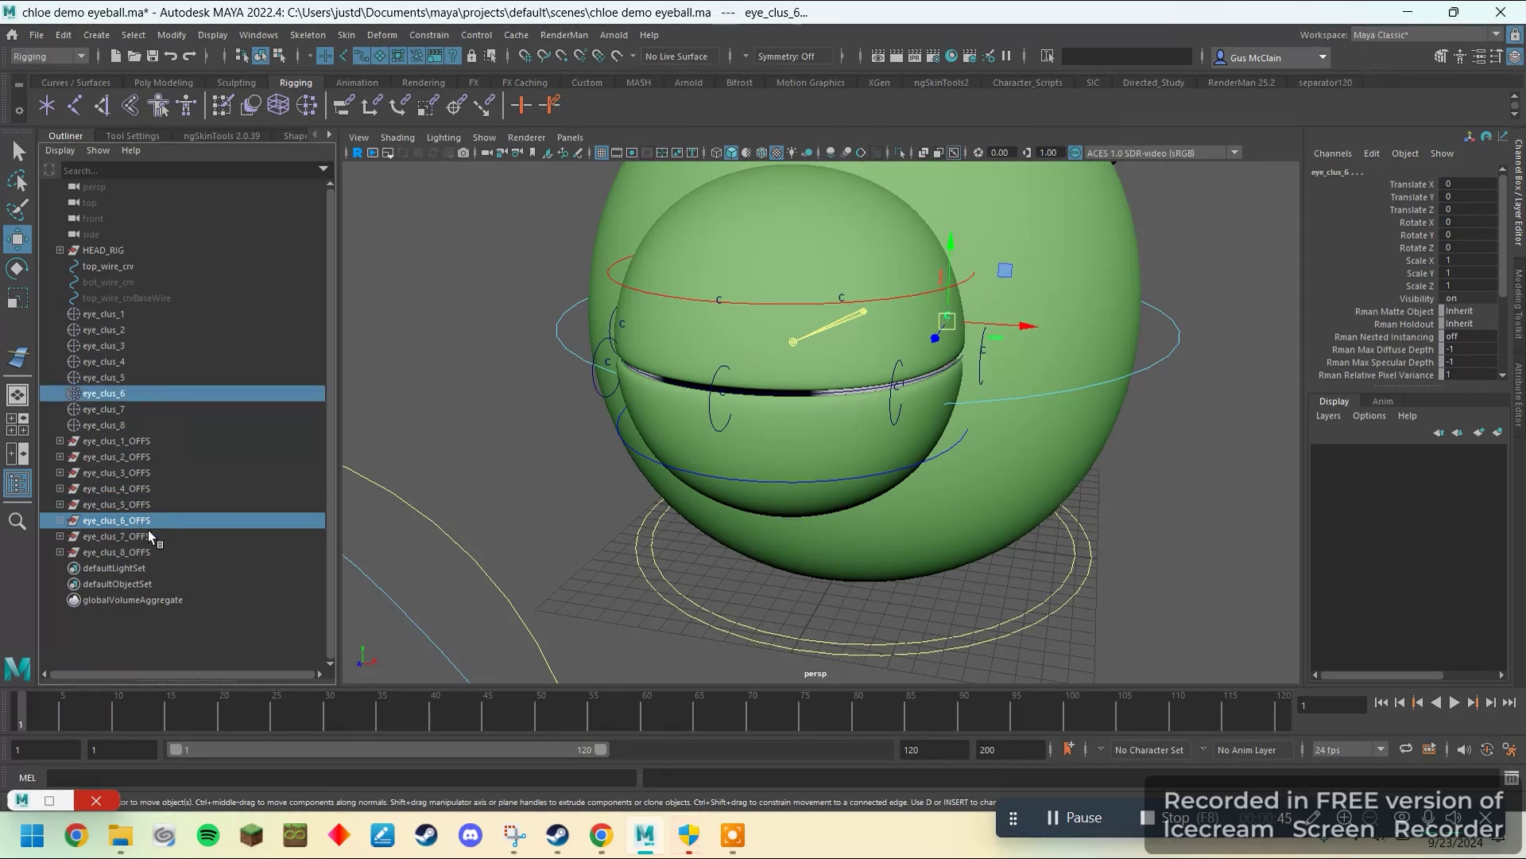
left_click(148, 536)
left_click(129, 408, "ctrl")
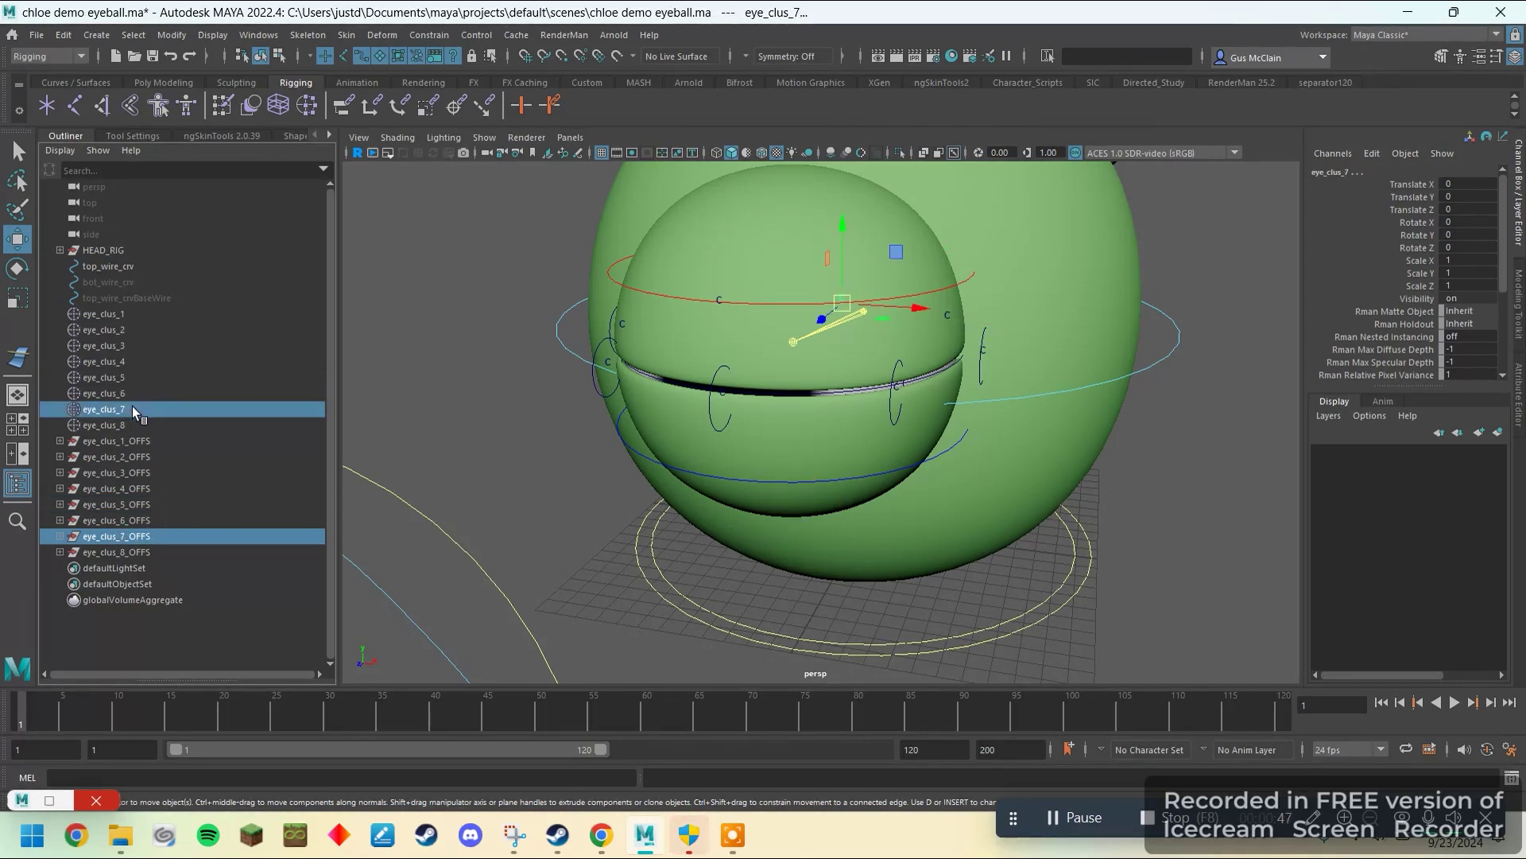
left_click(135, 553)
left_click(126, 423, "ctrl")
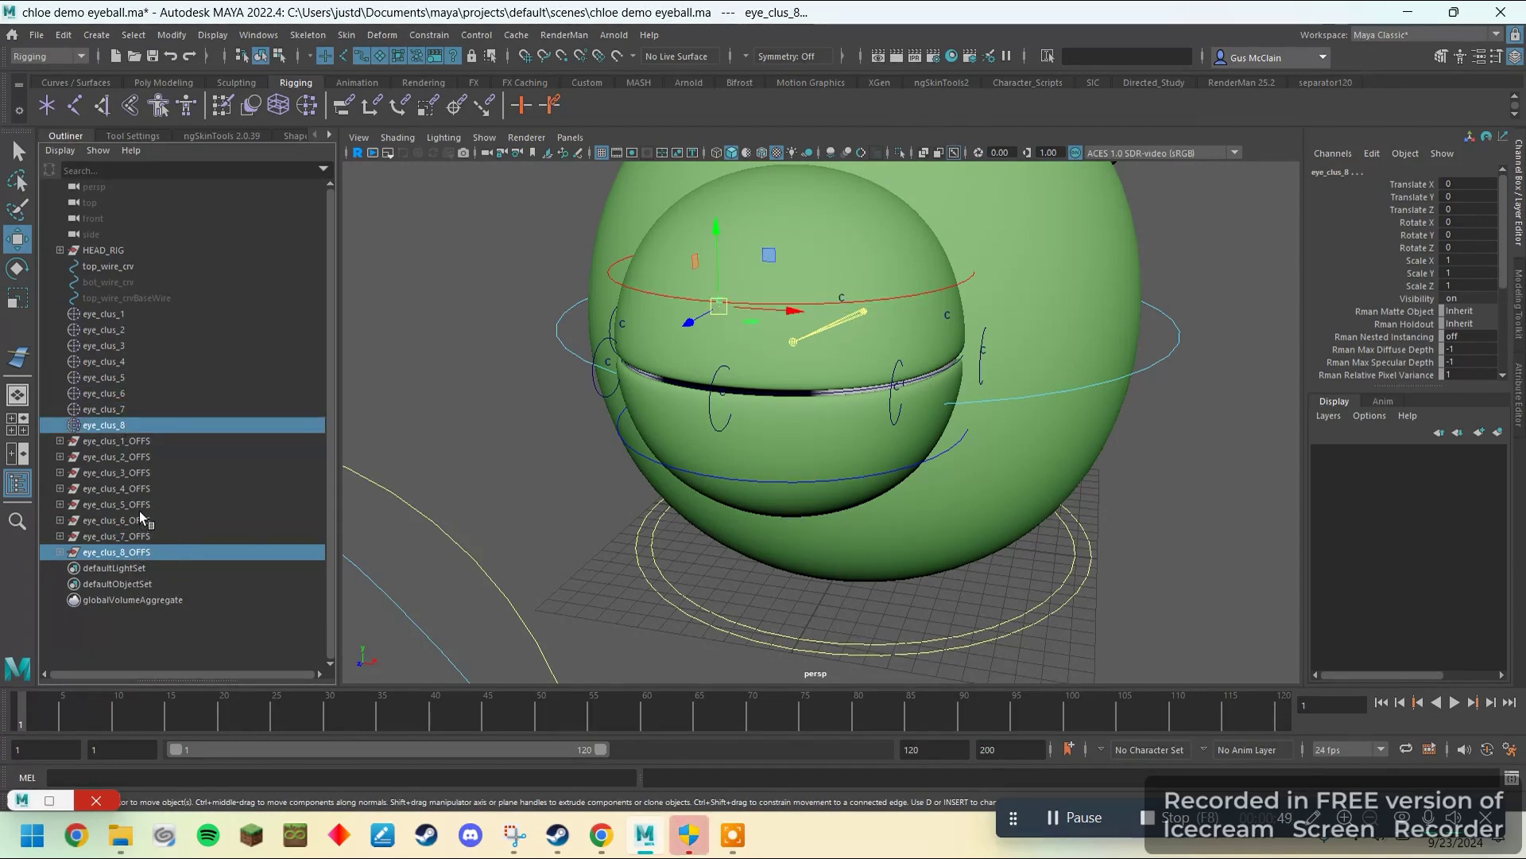
scroll(914, 583, "down", 3)
left_click_drag(914, 583, 779, 557, "alt")
left_click(684, 574)
- Expand all eight offset groups to list the controls eye_clus_1_CTL through eye_clus_8_CTL
scroll(684, 572, "up", 4)
left_click(59, 441)
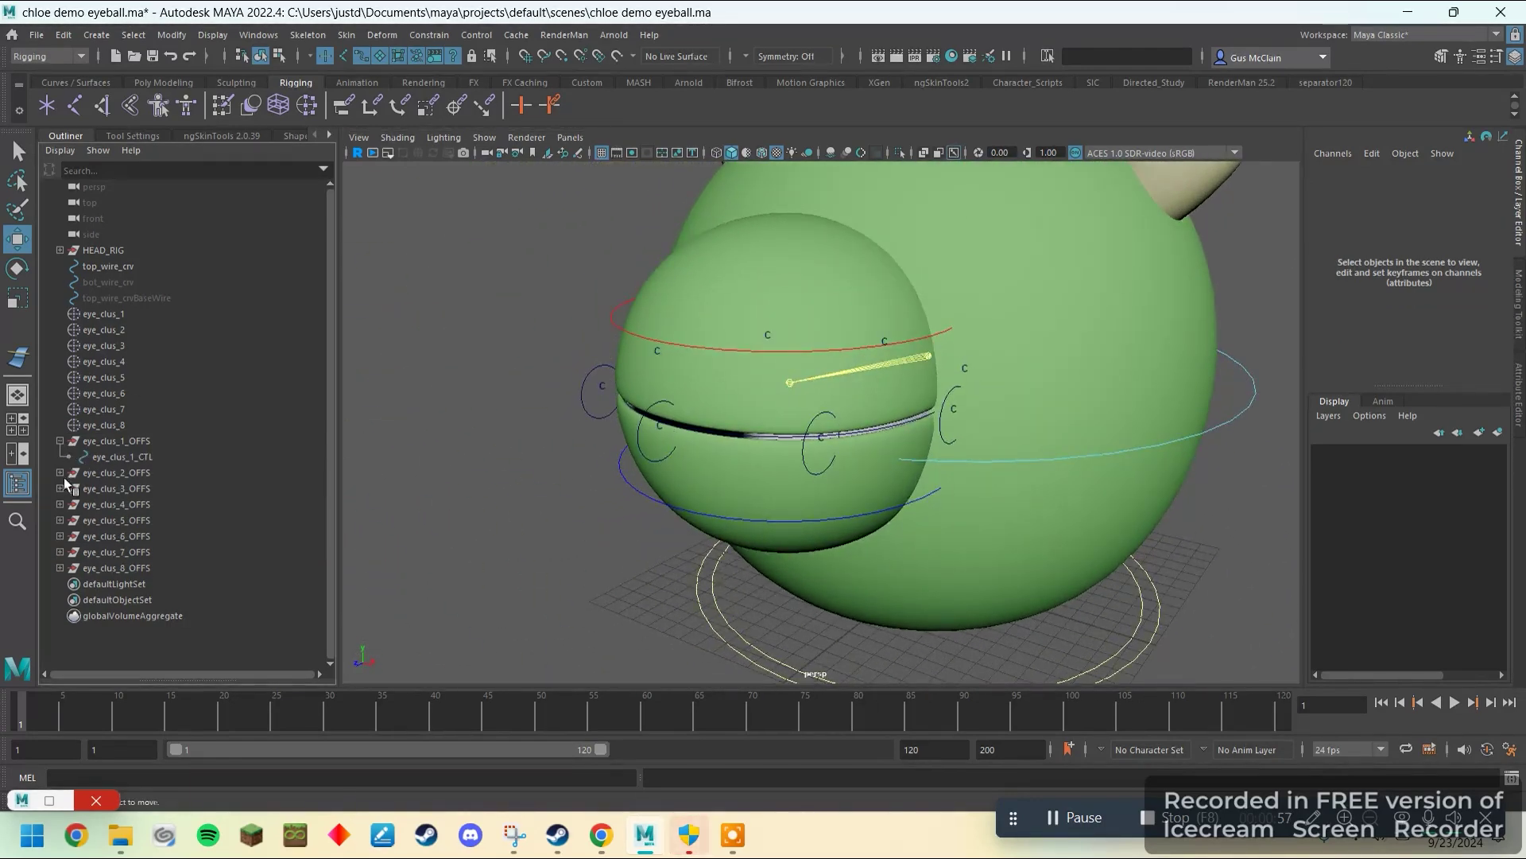
left_click(60, 472)
left_click(60, 504)
left_click(59, 535)
left_click(60, 567)
scroll(64, 573, "down", 1)
left_click(60, 567)
left_click(60, 600)
left_click(59, 632)
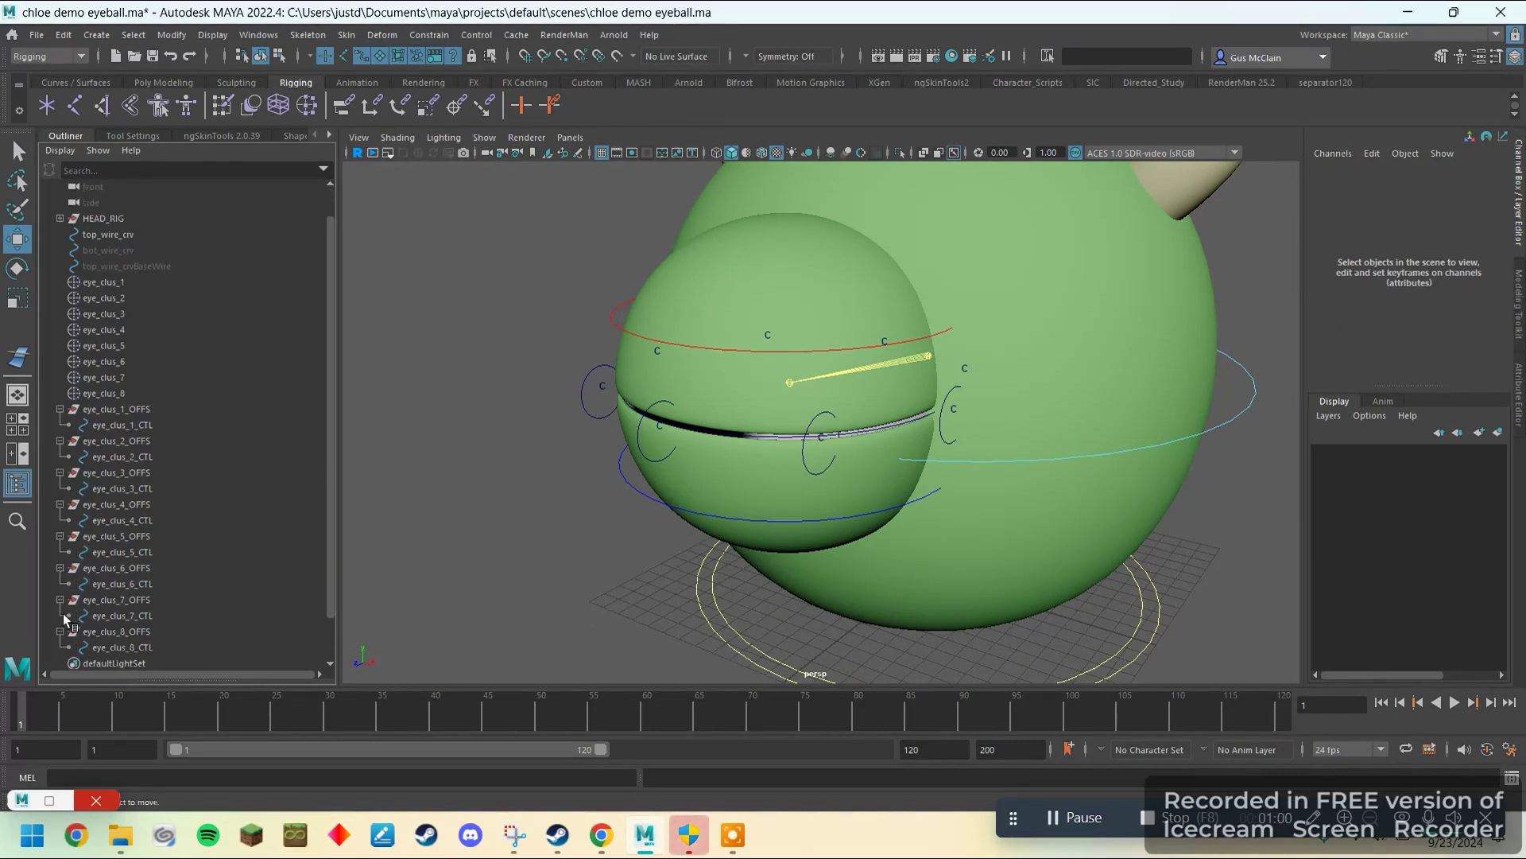
- Parent-constrain the cluster eye_clus_1 to eye_clus_1_CTL
left_click(121, 427)
left_click_drag(592, 434, 704, 461, "alt")
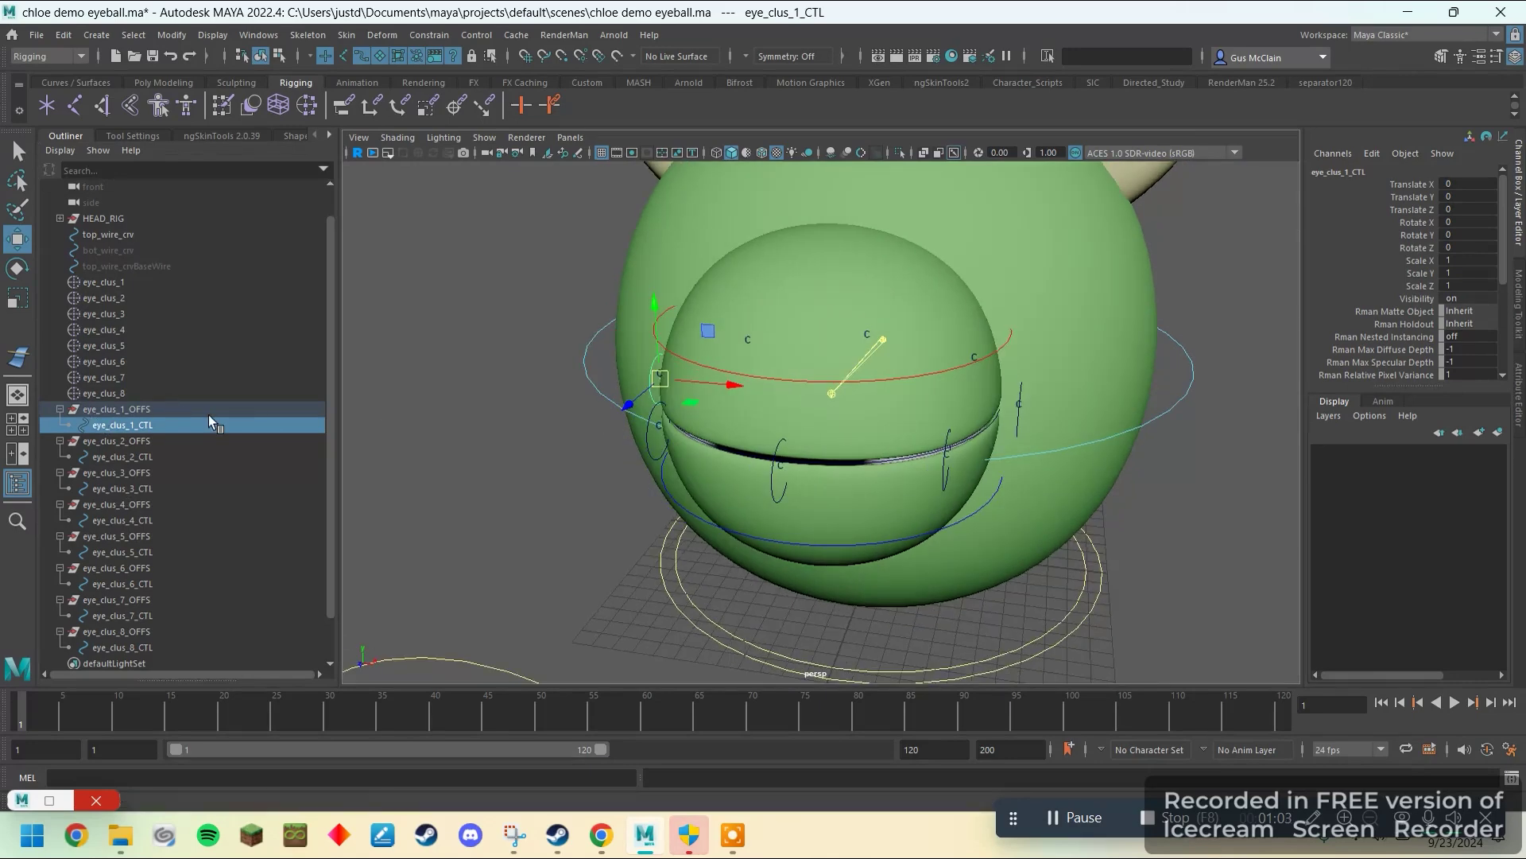
left_click_drag(827, 463, 882, 425, "alt")
left_click(589, 469)
left_click_drag(601, 479, 569, 406, "alt")
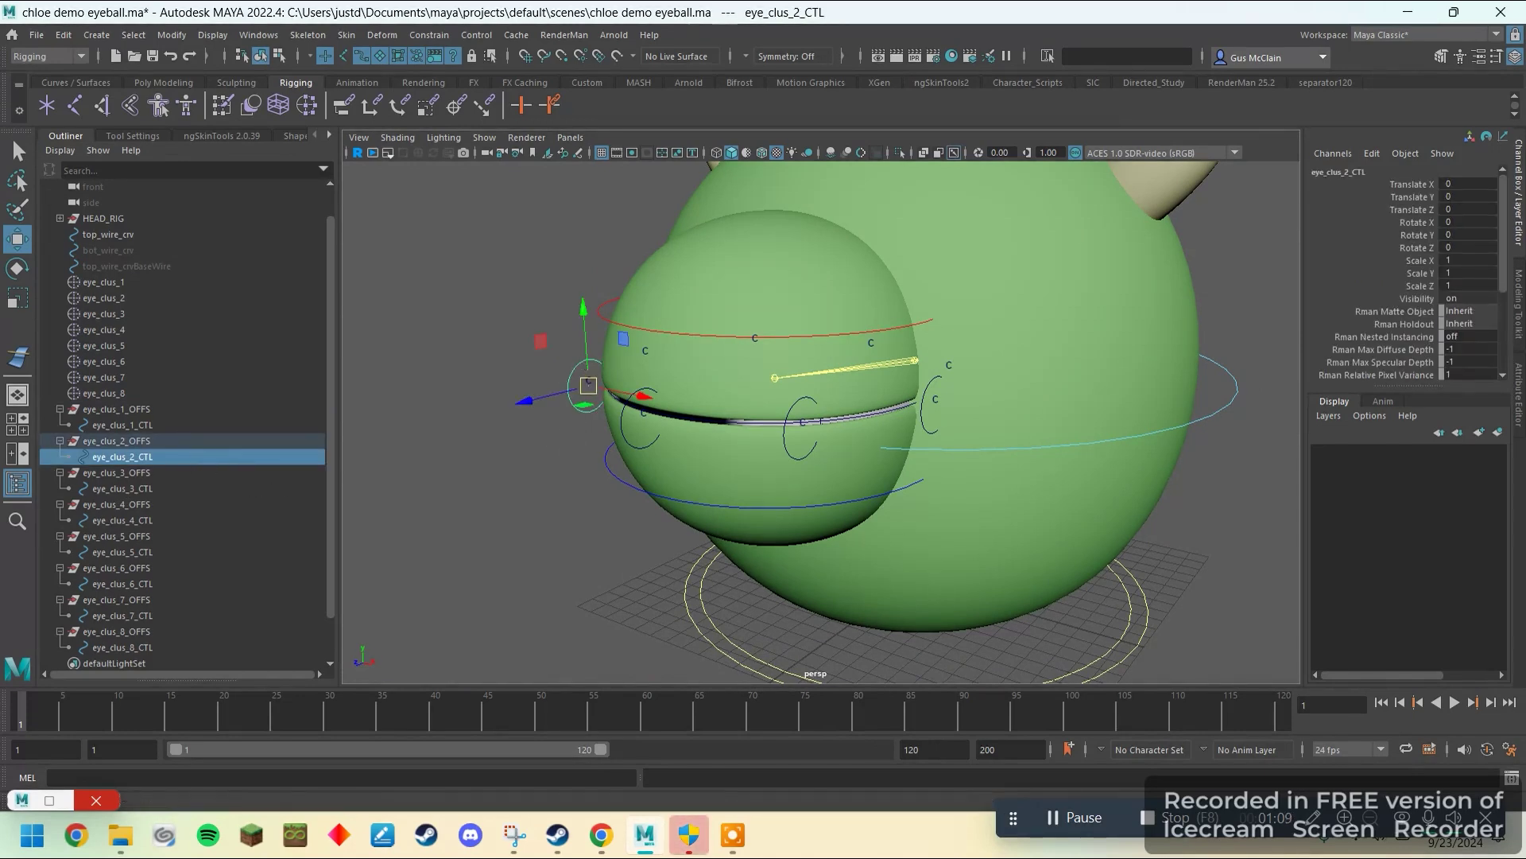
left_click(489, 489)
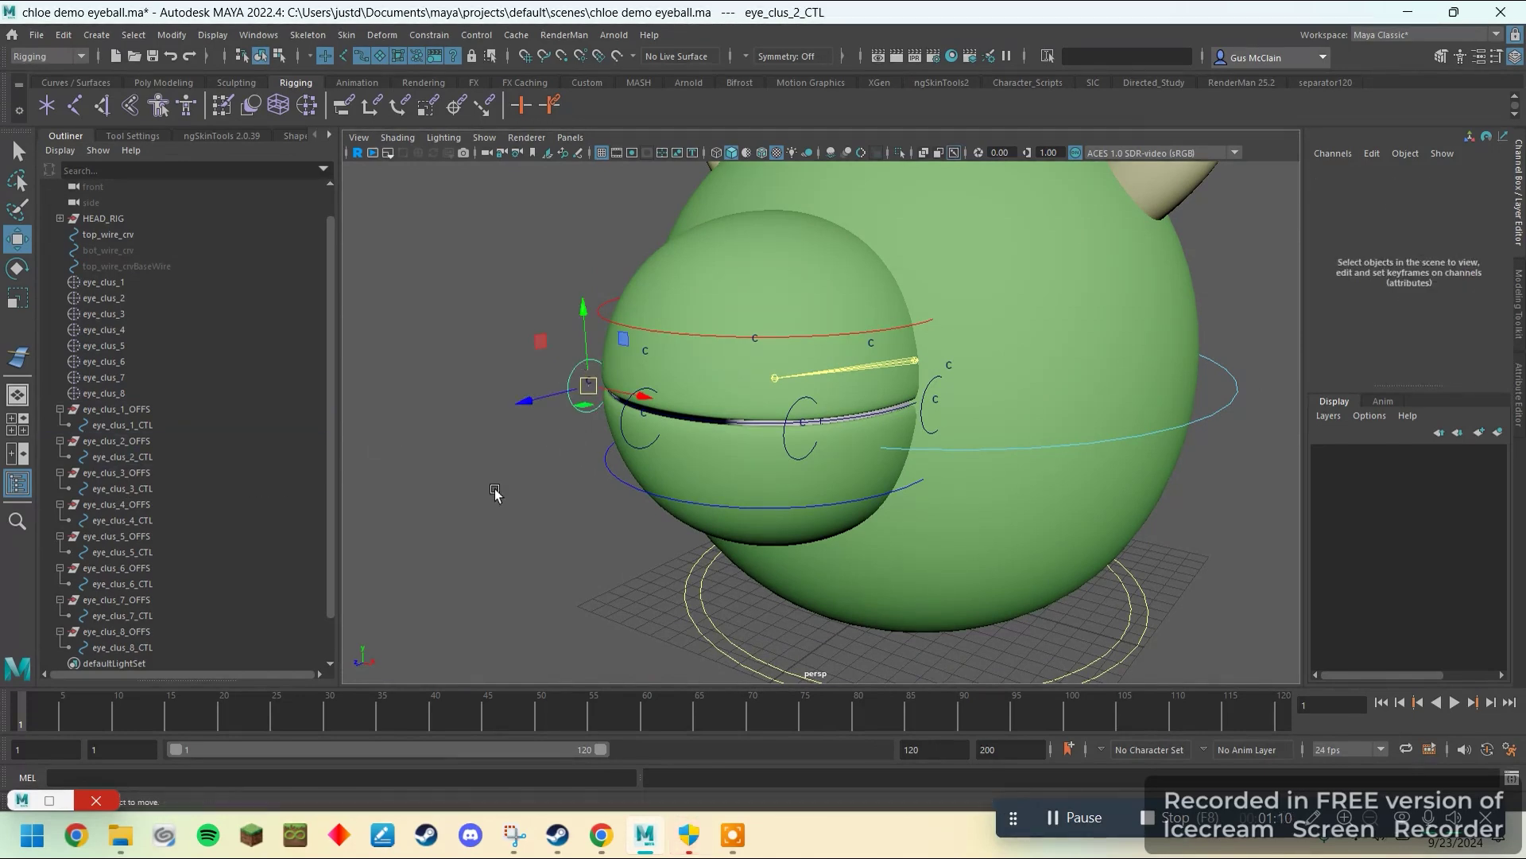
left_click(160, 425)
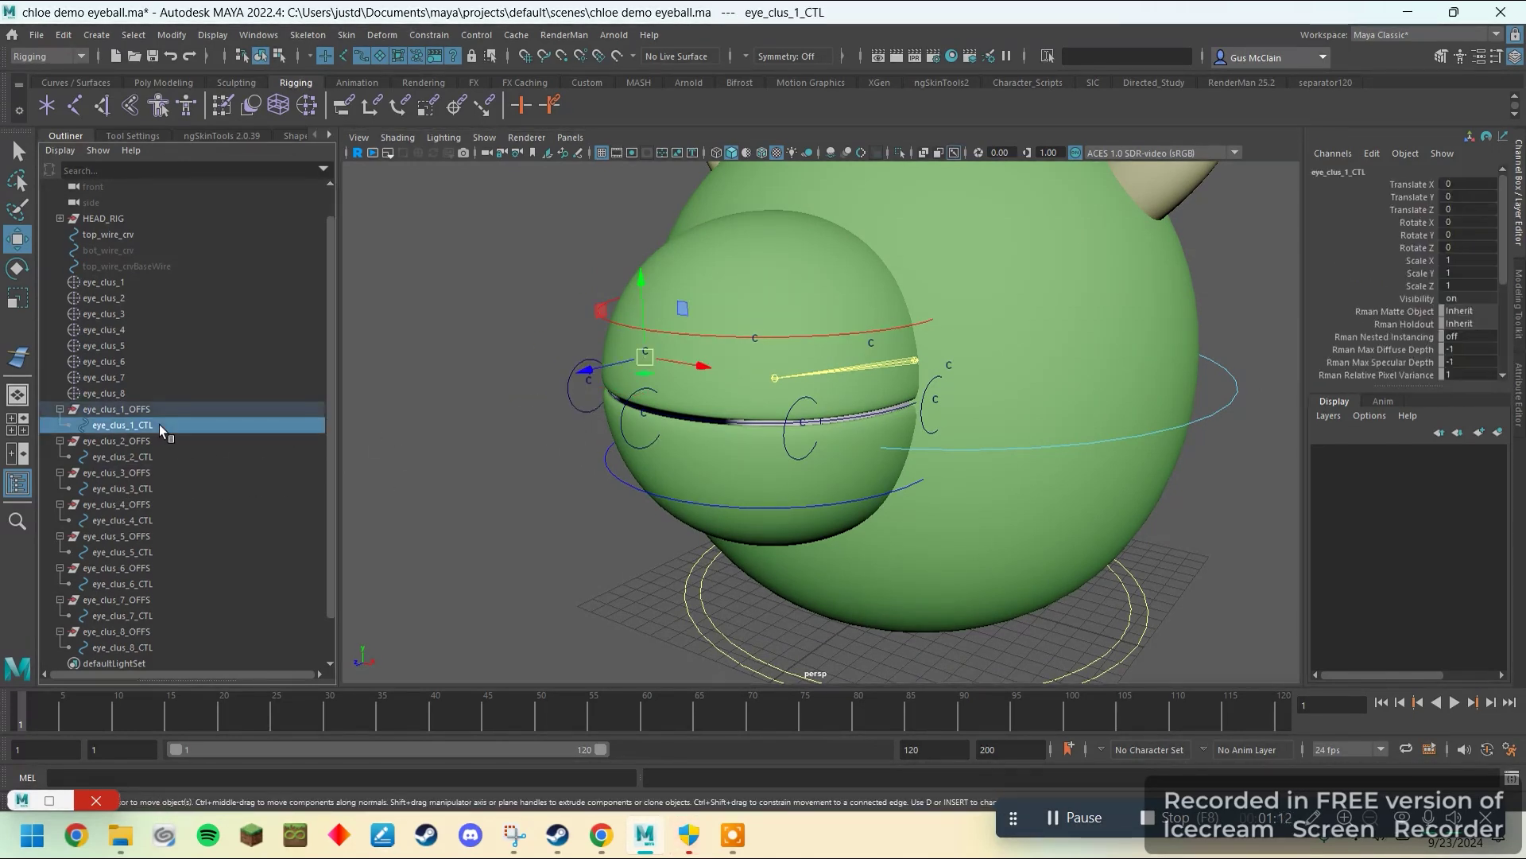
left_click(143, 282, "ctrl")
left_click(476, 34)
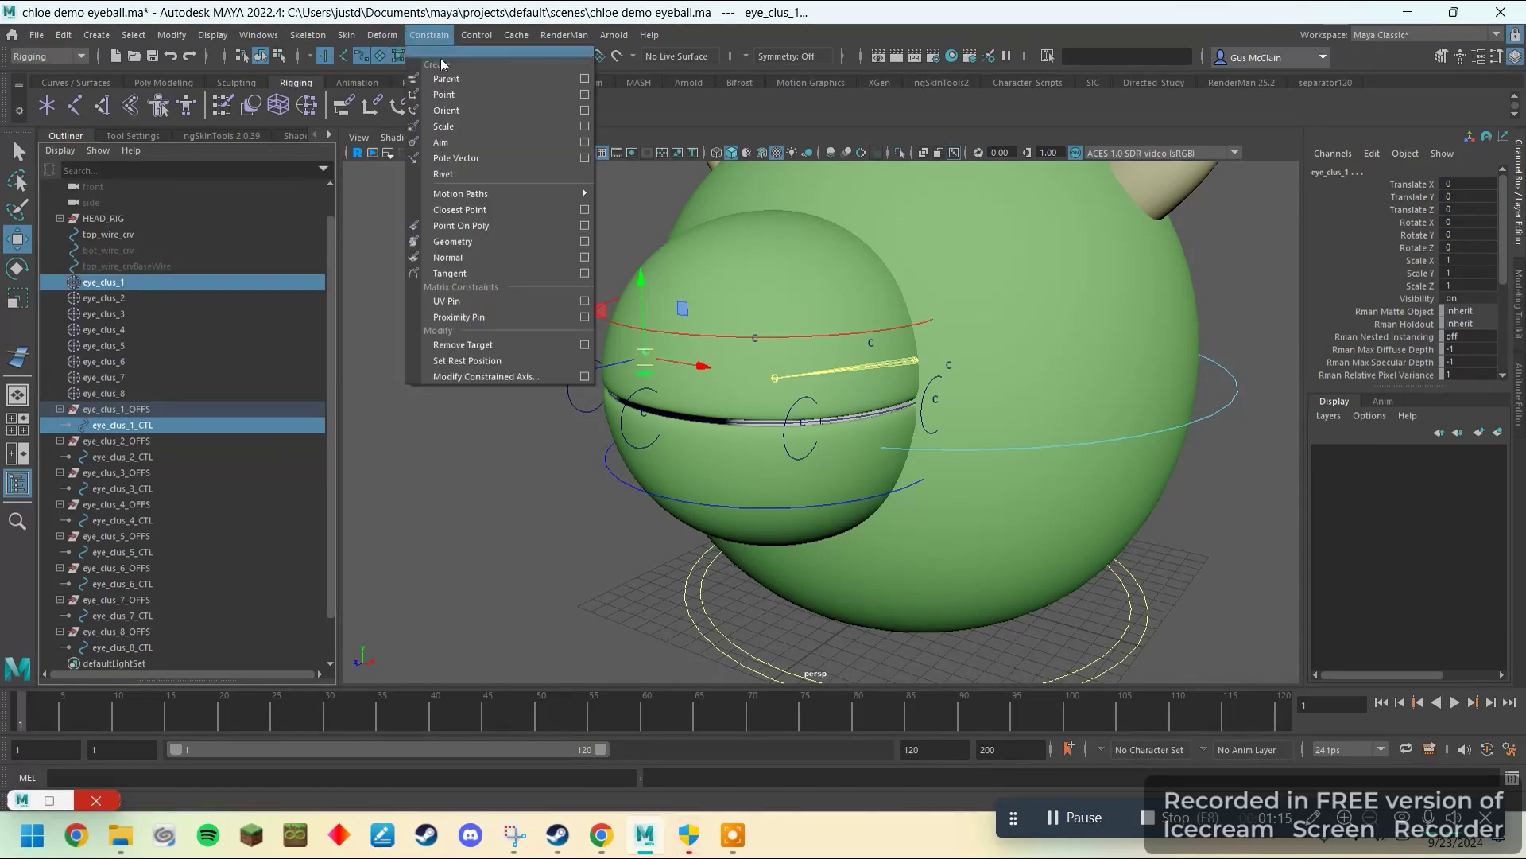
left_click(453, 80)
left_click_drag(521, 312, 467, 426, "alt")
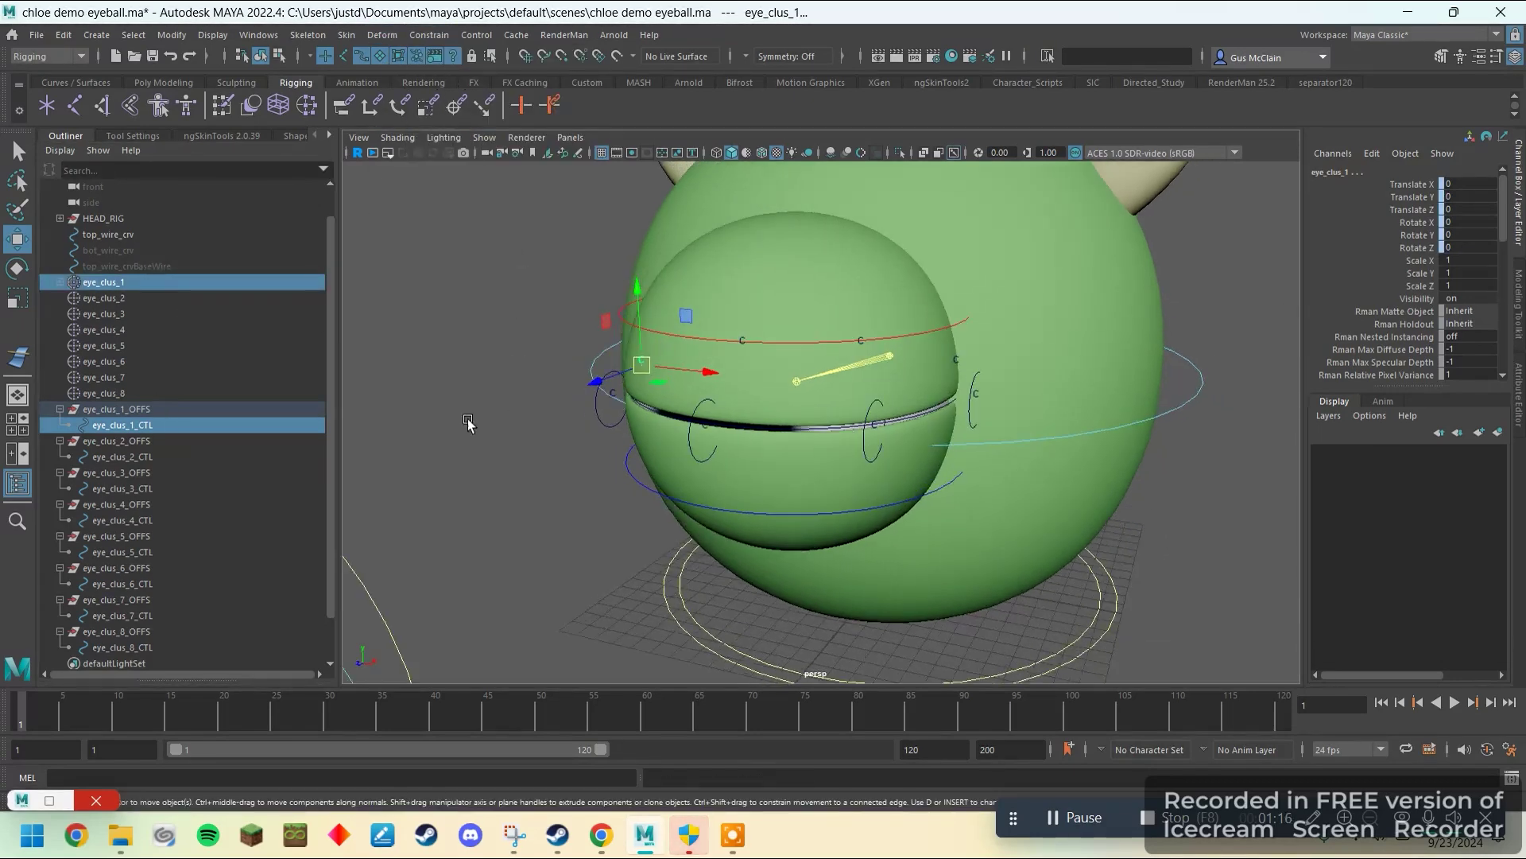
- Repeat the parent constraint for eye_clus_2 through eye_clus_8, each cluster driven by its same-numbered control
left_click(121, 457)
left_click(135, 298, "ctrl")
key("g")
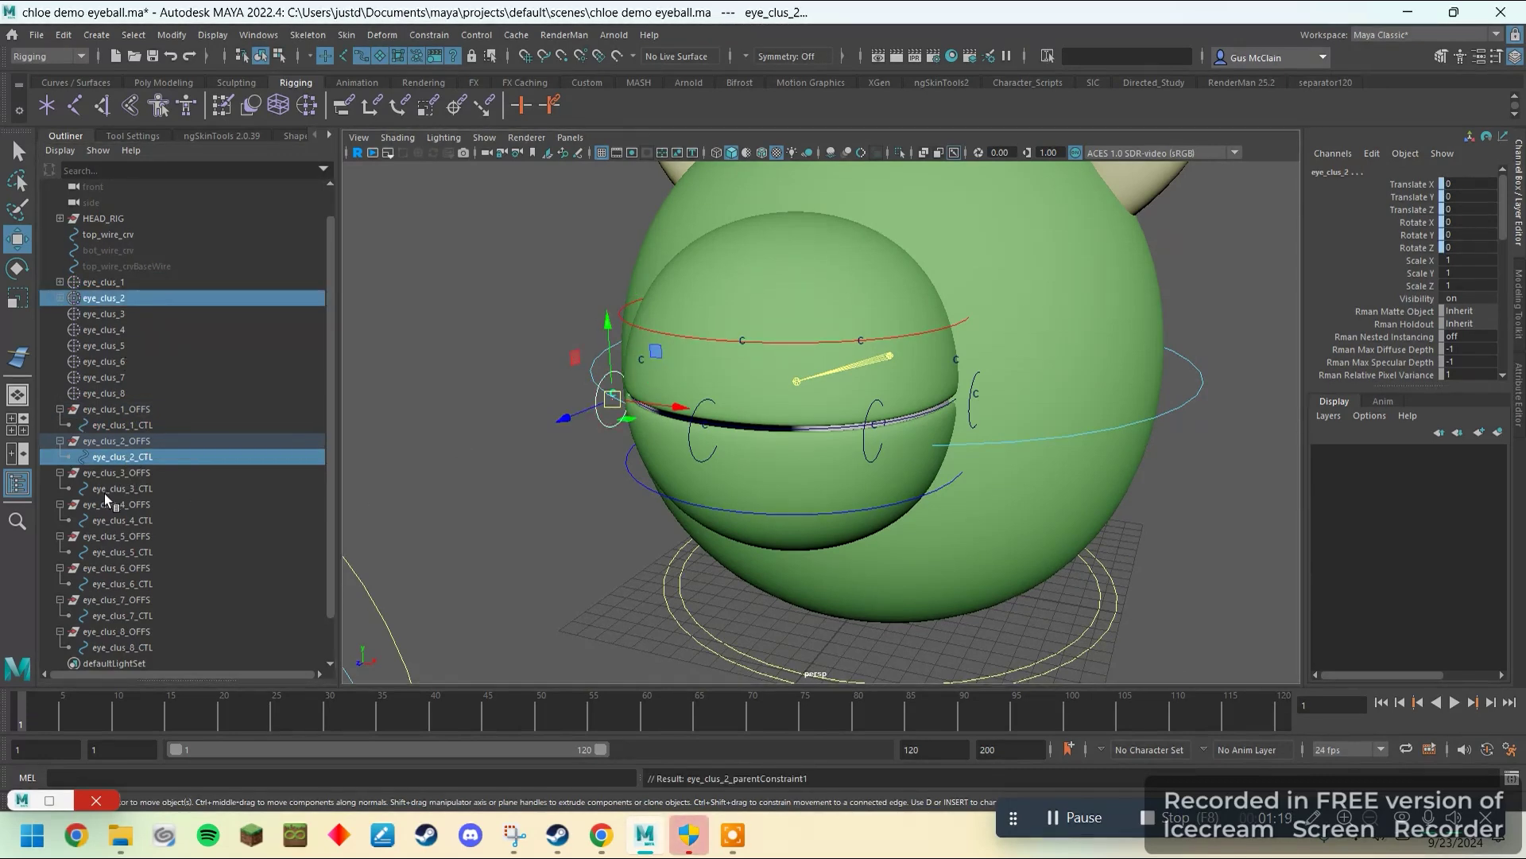
left_click(128, 489)
left_click(126, 313, "ctrl")
key("g")
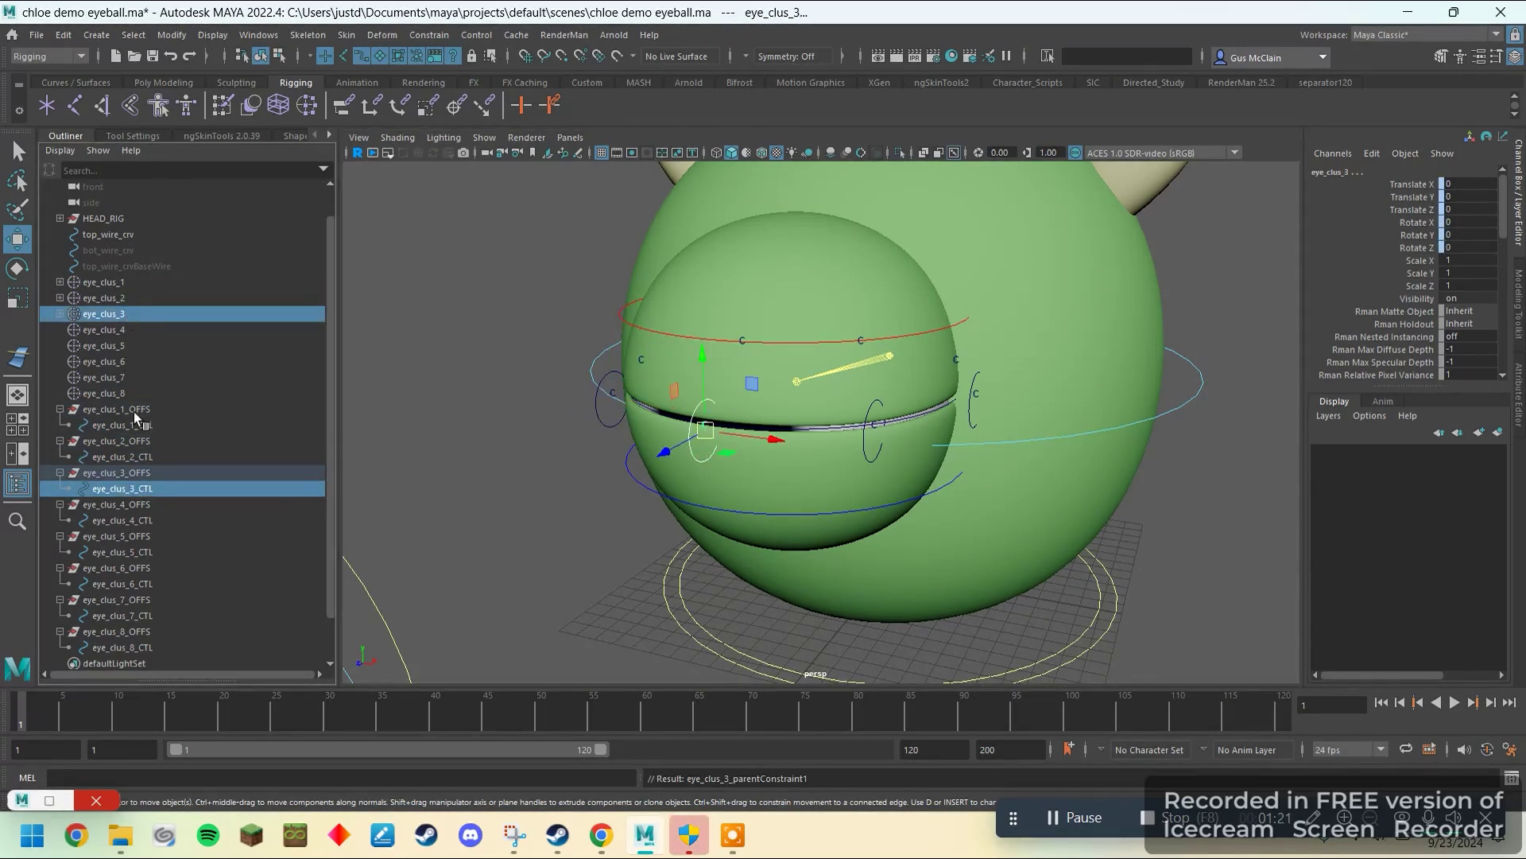
left_click(128, 520)
left_click(128, 330, "ctrl")
key("g")
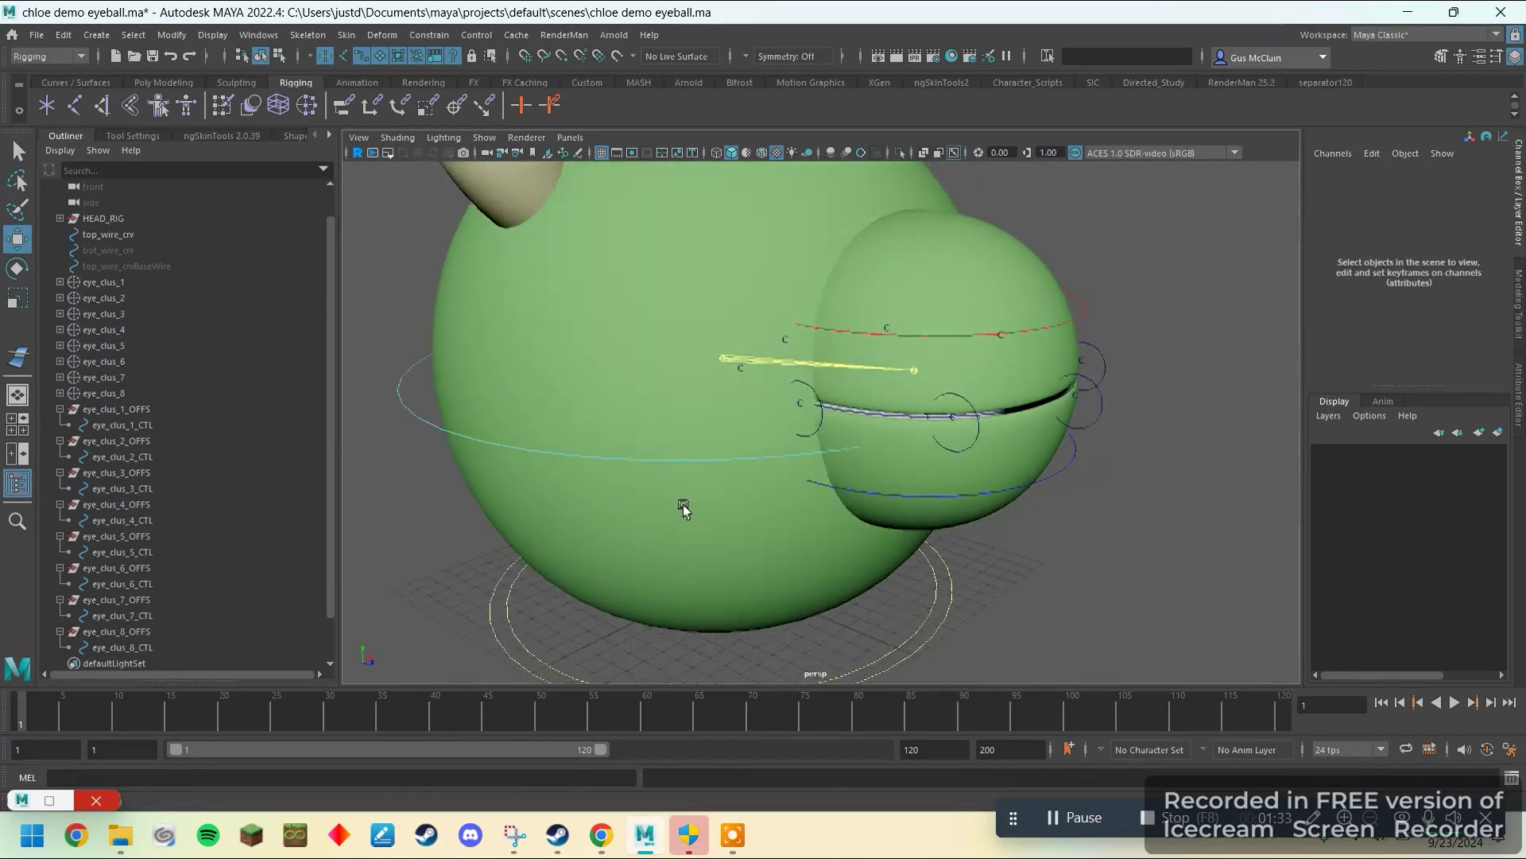
- Move two of the eyelid controls upward to test the lid deformation, and undo the moves
left_click_drag(684, 509, 843, 411, "alt")
mouse_move(843, 411)
right_mouse_down("alt")
mouse_move(777, 407)
mouse_move(848, 412)
right_mouse_up("alt")
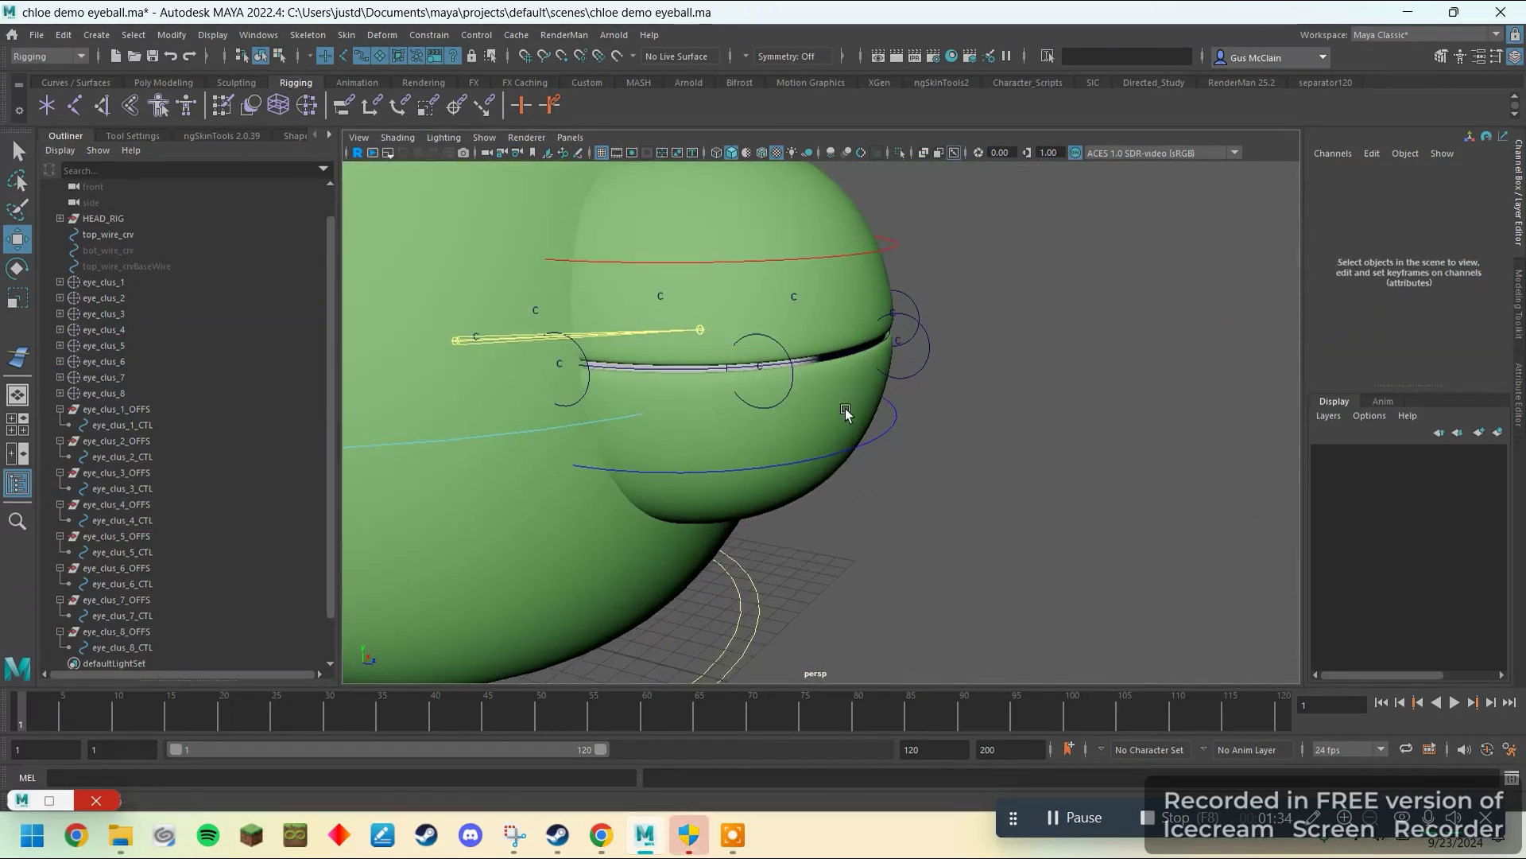
left_click(790, 390)
left_click_drag(872, 447, 904, 453, "alt")
left_click_drag(892, 351, 922, 134)
left_click_drag(970, 318, 879, 391, "alt")
left_click_drag(755, 401, 732, 416, "alt")
middle_click_drag(732, 416, 742, 481, "alt")
left_click(742, 459)
left_click_drag(744, 364, 747, 213)
key("ctrl+z")
key("ctrl+z")
key("ctrl+z")
- Collapse the eight offset groups, eye_clus_1_OFFS through eye_clus_8_OFFS
left_click_drag(907, 535, 845, 535, "alt")
left_click(508, 501)
left_click(60, 408)
left_click(59, 425)
left_click(60, 441)
left_click(59, 455)
left_click(59, 490)
left_click(60, 521)
left_click(60, 537)
left_click(60, 552)
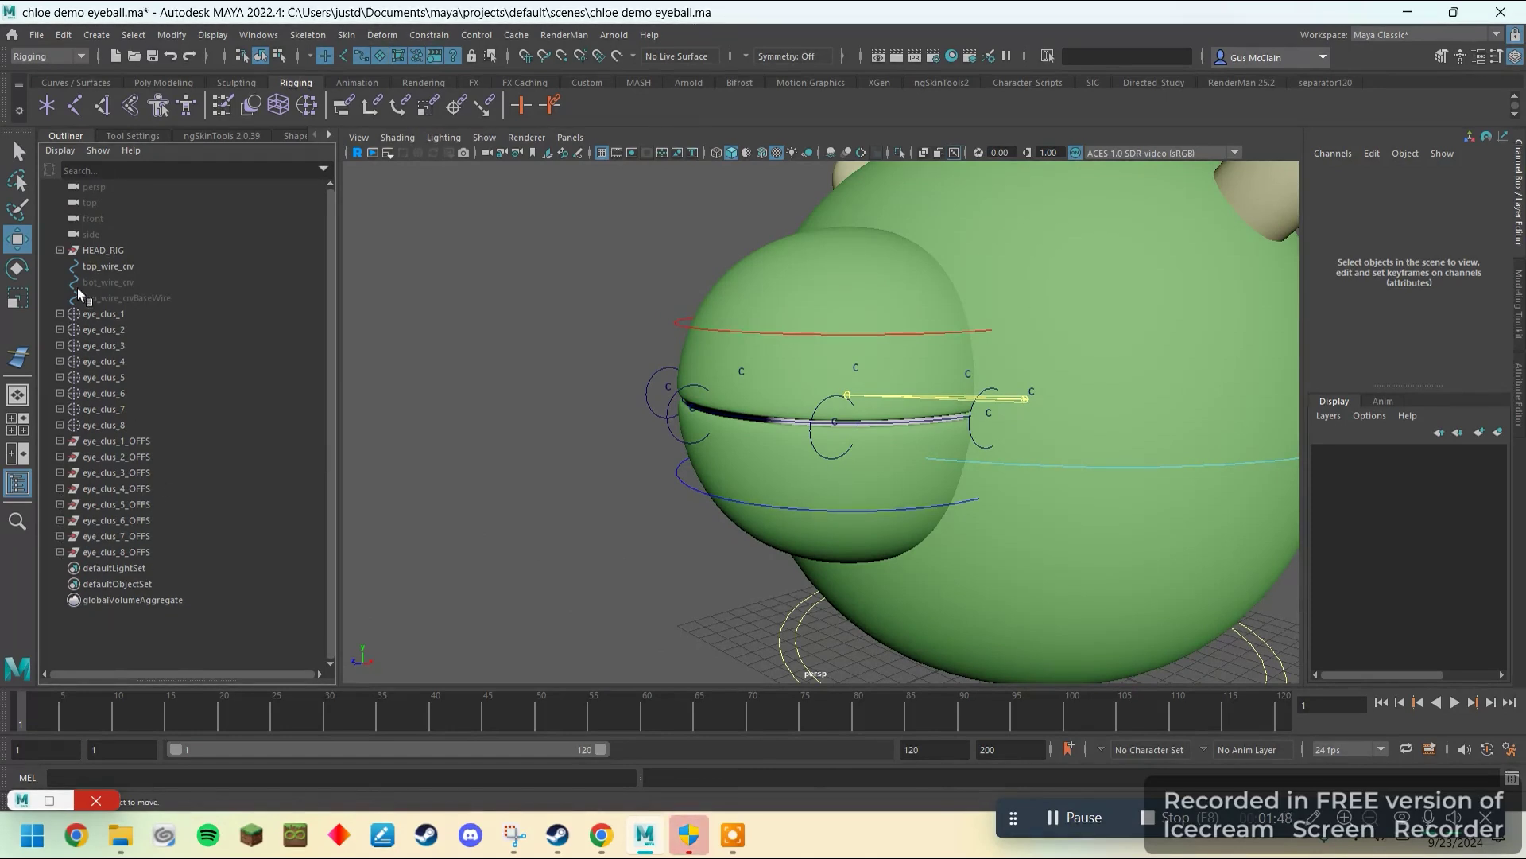
left_click(60, 250)
left_click(59, 249)
left_click_drag(136, 267, 152, 555)
left_click(537, 511)
scroll(620, 532, "down", 2)
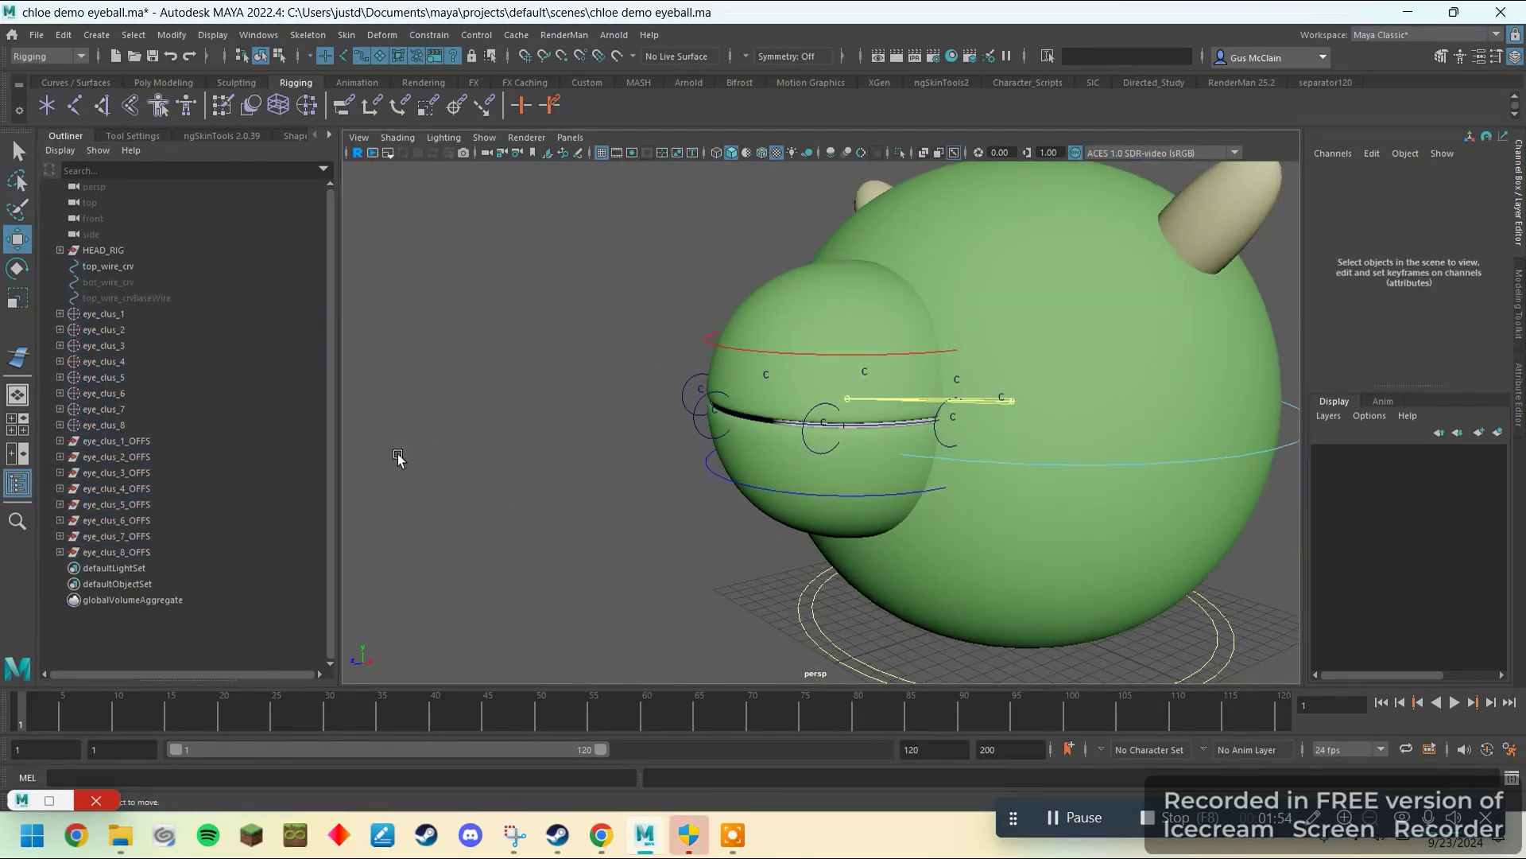
- Hide the eight clusters, eye_clus_1 through eye_clus_8
left_click_drag(623, 486, 556, 469, "alt")
left_click_drag(103, 314, 136, 427)
left_click(440, 508)
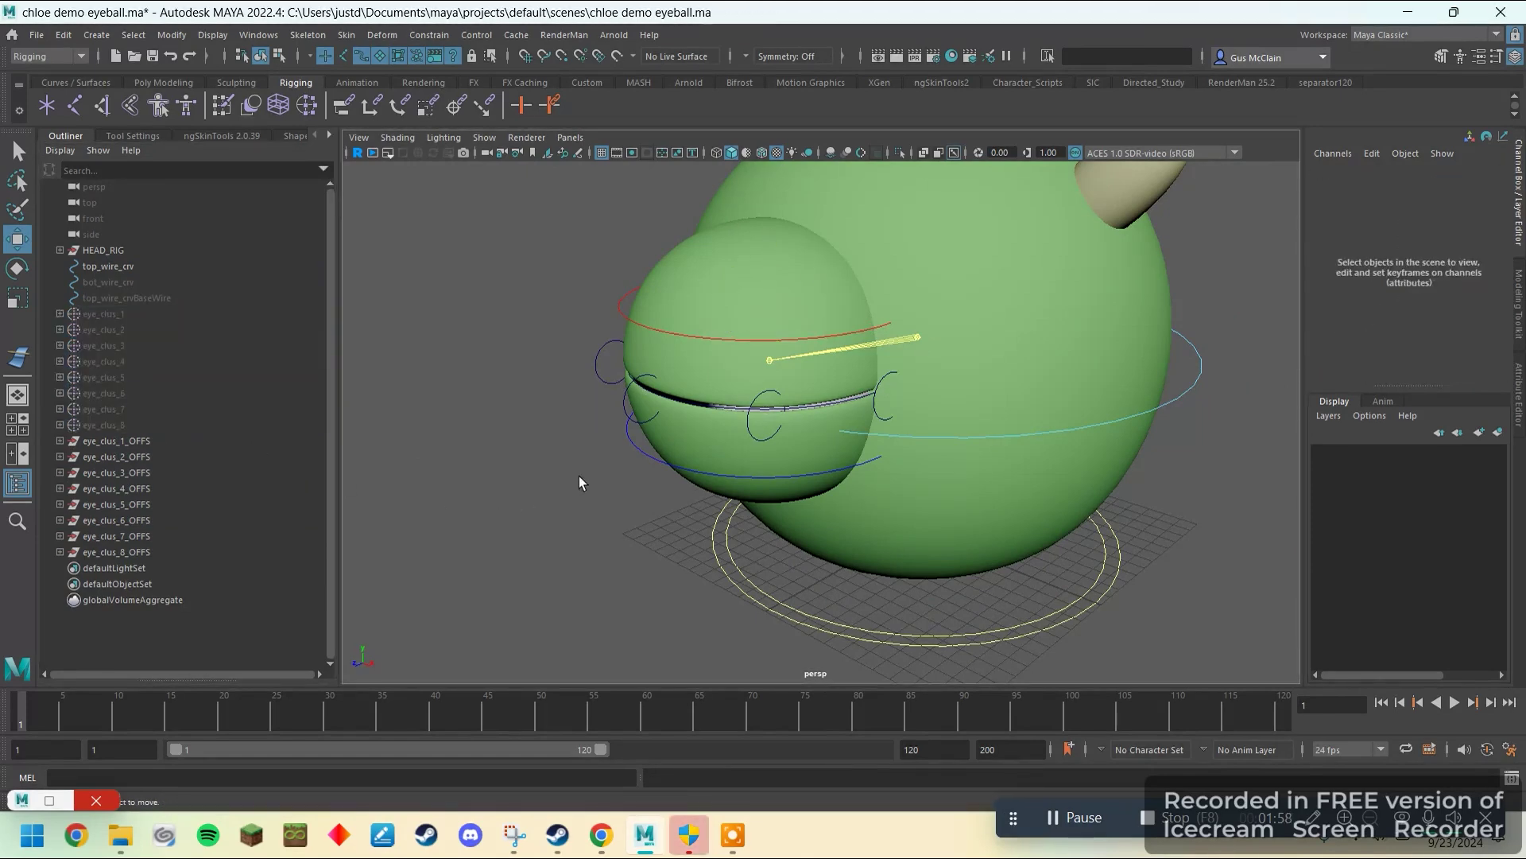
left_click_drag(579, 476, 619, 436, "alt")
left_click_drag(731, 507, 796, 487, "alt")
left_click(882, 426)
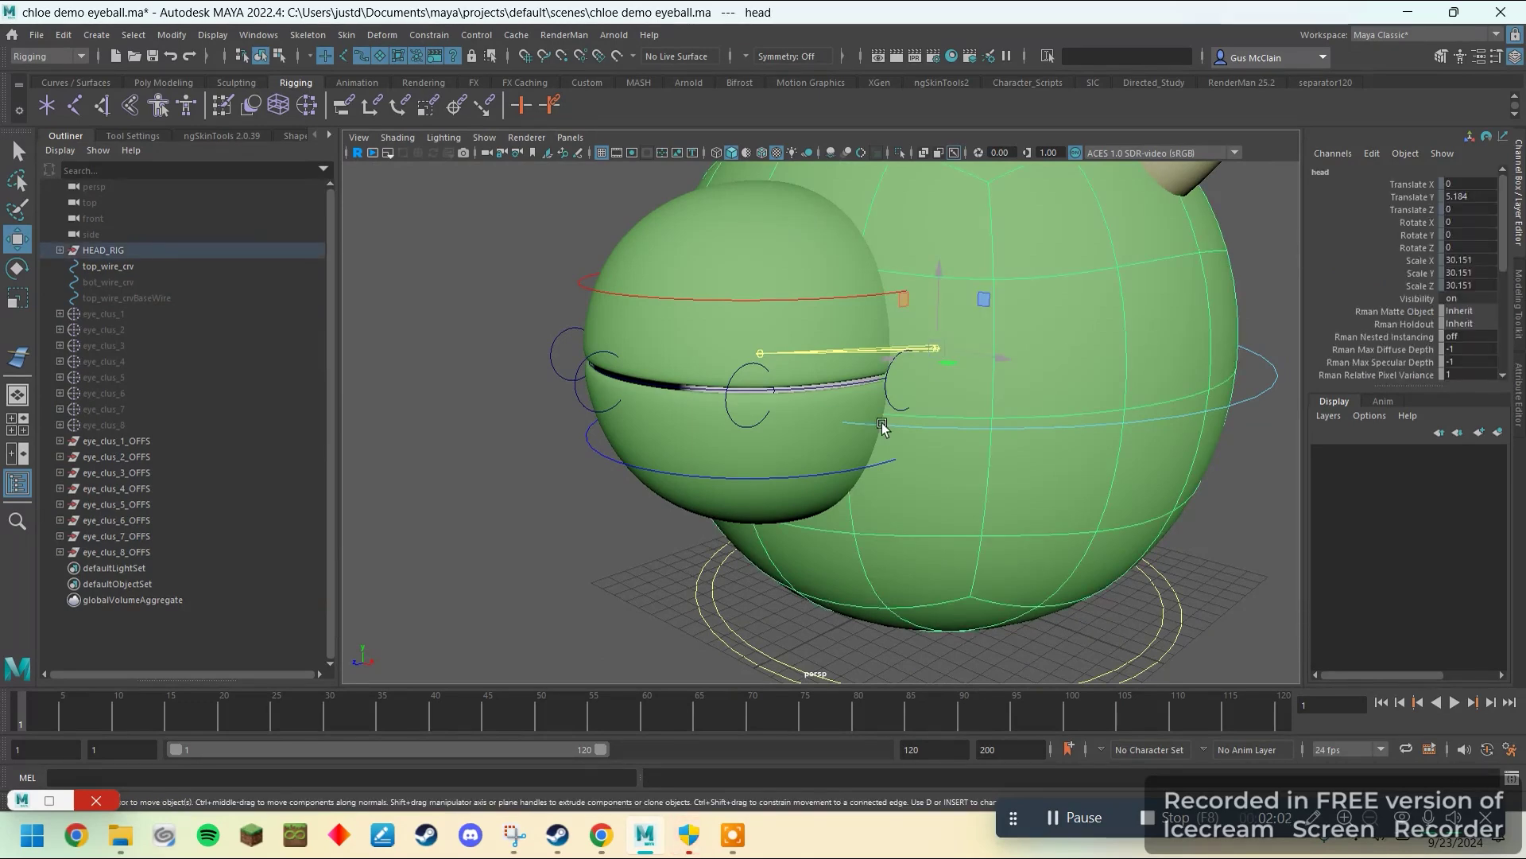
left_click_drag(597, 539, 545, 563, "alt")
left_click(545, 563)
- Expand HEAD_RIG down through global_CTL and offset_CTL, and hide JNT_GRP
left_click(60, 250)
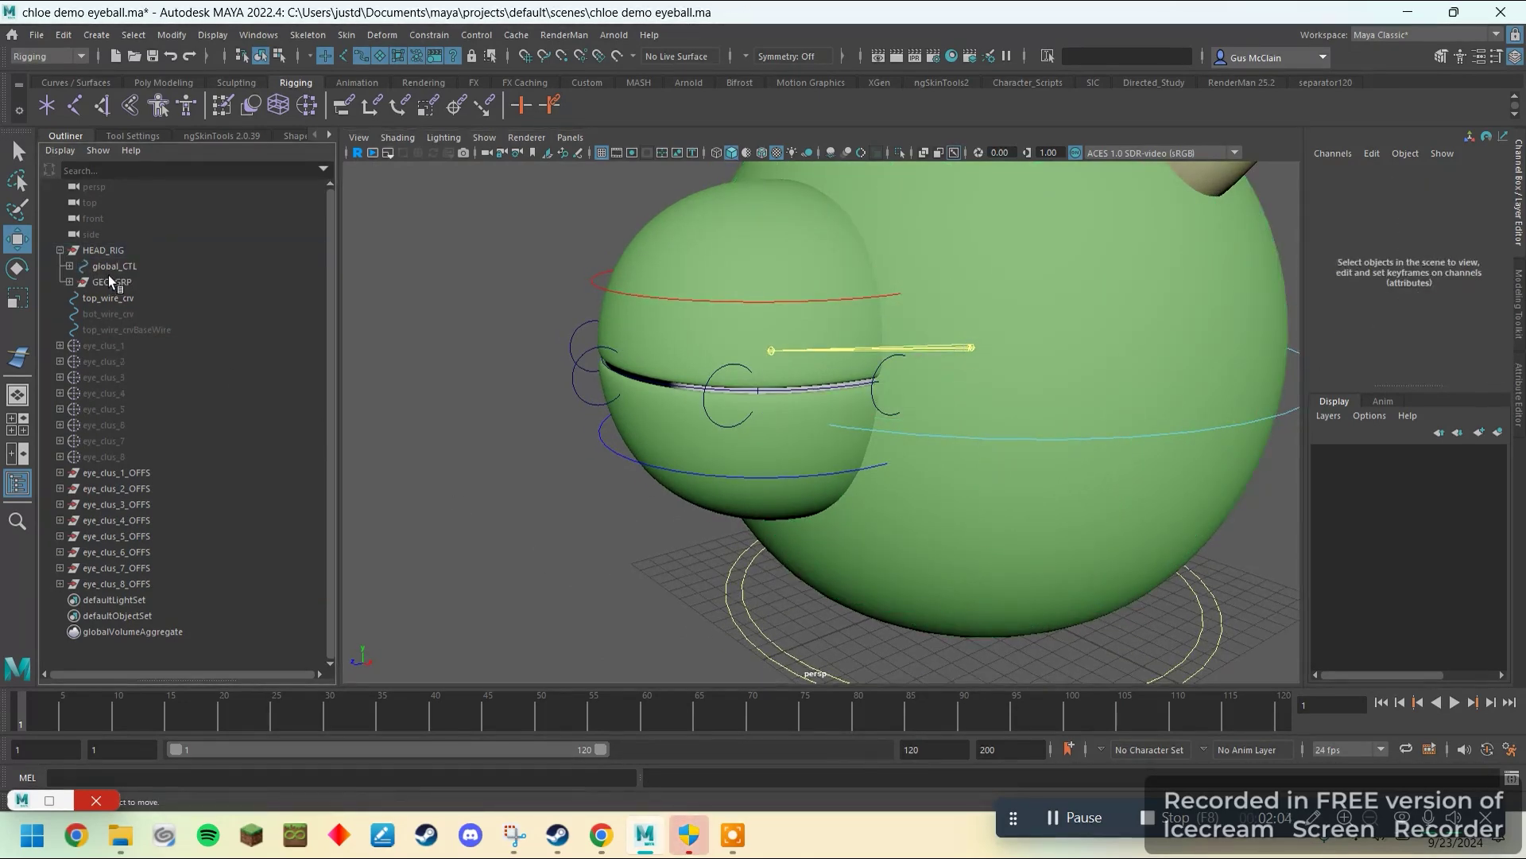
left_click(69, 265)
left_click(78, 281)
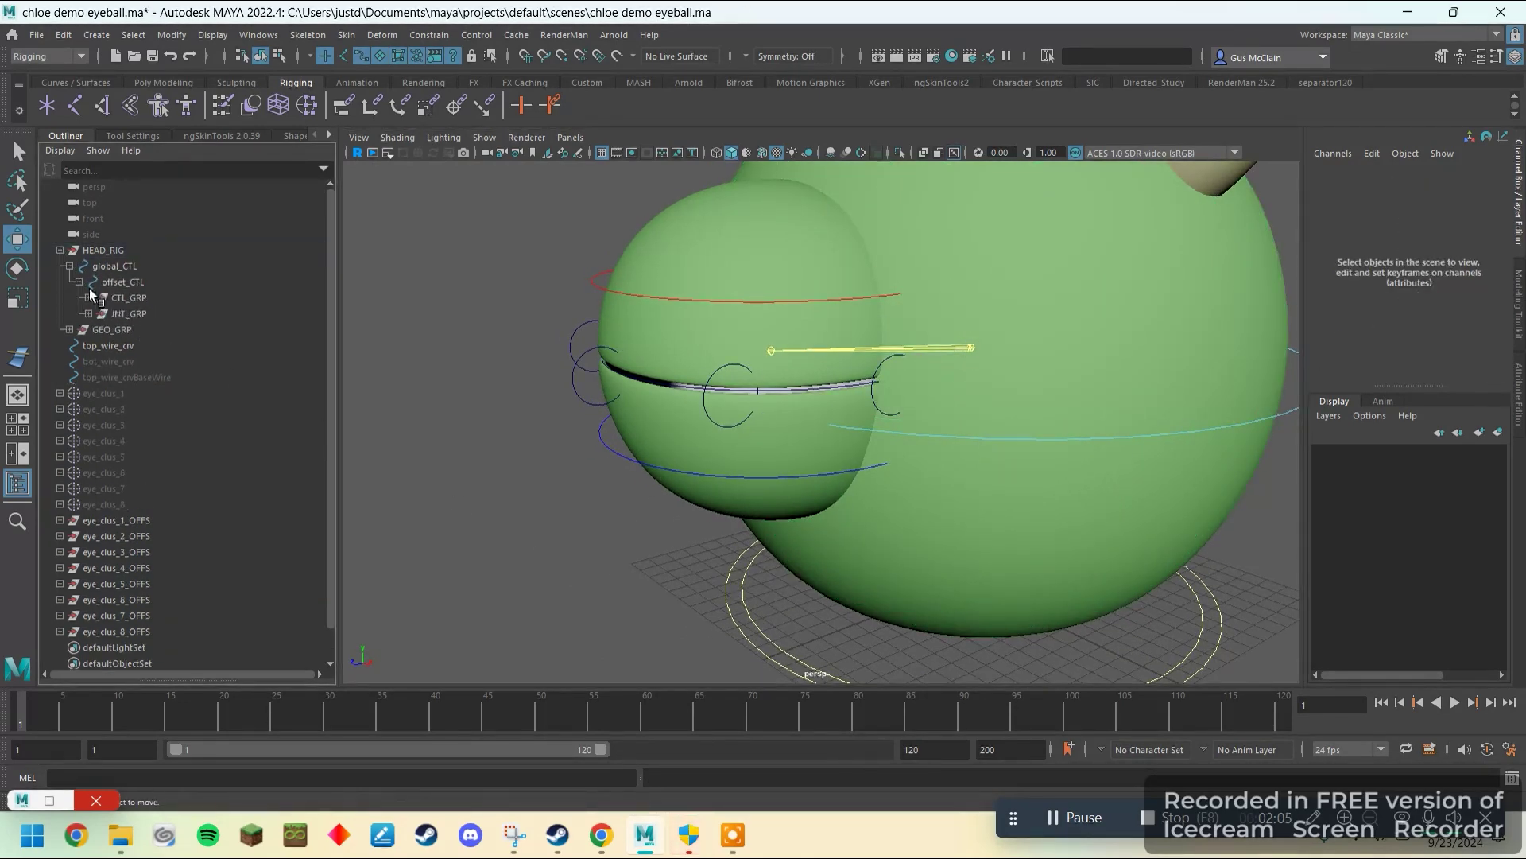
left_click(131, 313)
key("h")
left_click(434, 464)
scroll(845, 522, "down", 2)
left_click_drag(845, 522, 800, 544, "alt")
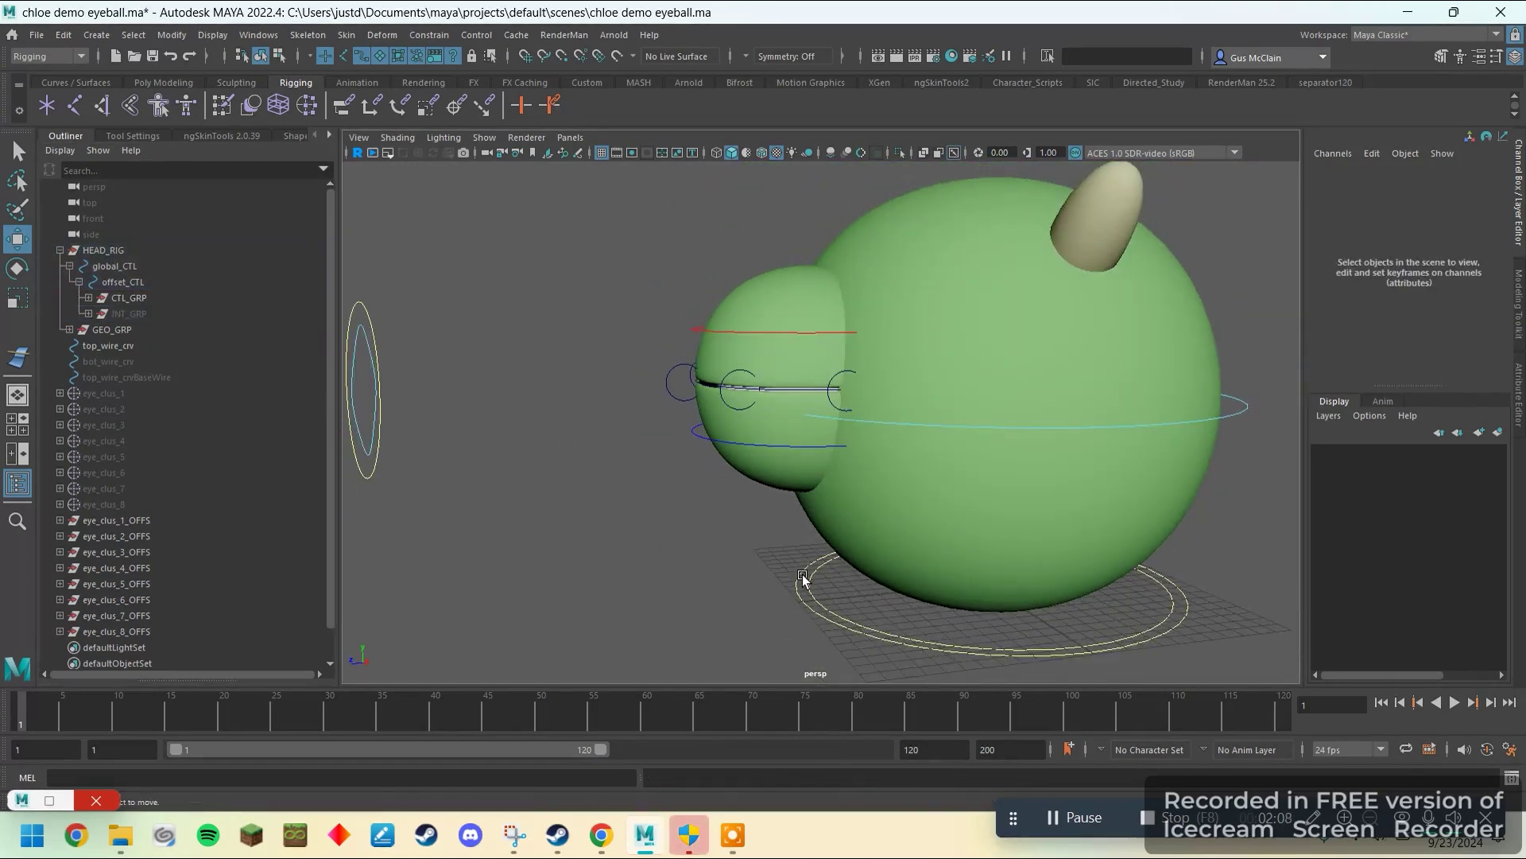
- Try moving global_CTL and then raising eye_clus_3_CTL to test the rig, and undo both moves
left_click(805, 574)
scroll(810, 574, "down", 1)
middle_click_drag(811, 576, 864, 415)
left_click(696, 381)
left_click_drag(709, 362, 711, 237)
left_click_drag(935, 442, 984, 433, "alt")
key("ctrl+z")
key("ctrl+z")
key("ctrl+z")
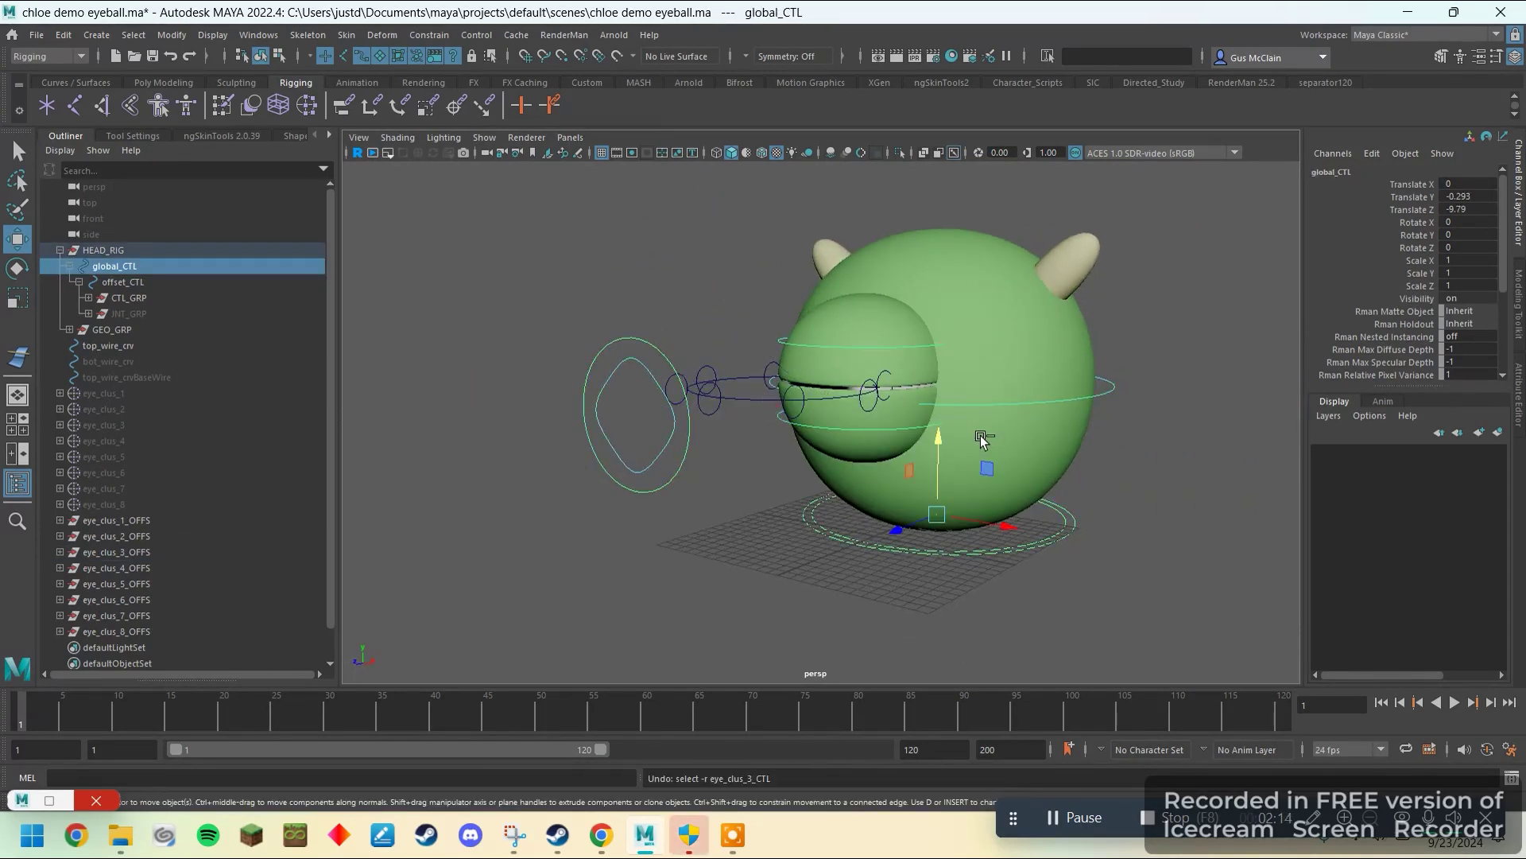
left_click(1155, 567)
- Group the eight offset groups, eye_clus_1_OFFS through eye_clus_8_OFFS, and name the group top_eyelid_clus_CTLS
scroll(965, 486, "up", 3)
scroll(131, 479, "down", 1)
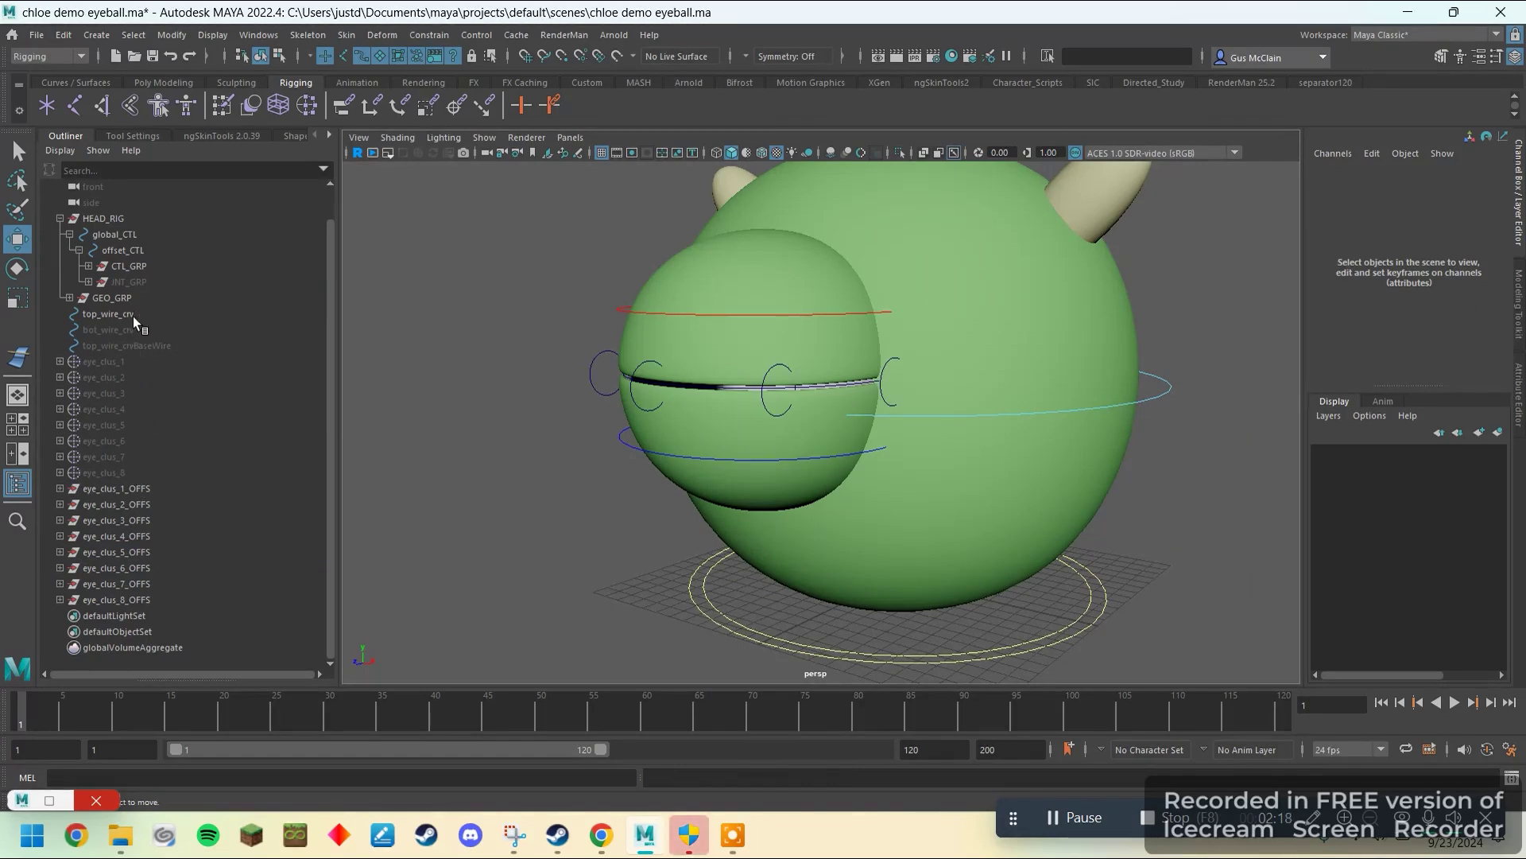
left_click_drag(136, 489, 130, 602)
left_click_drag(652, 539, 556, 605, "alt")
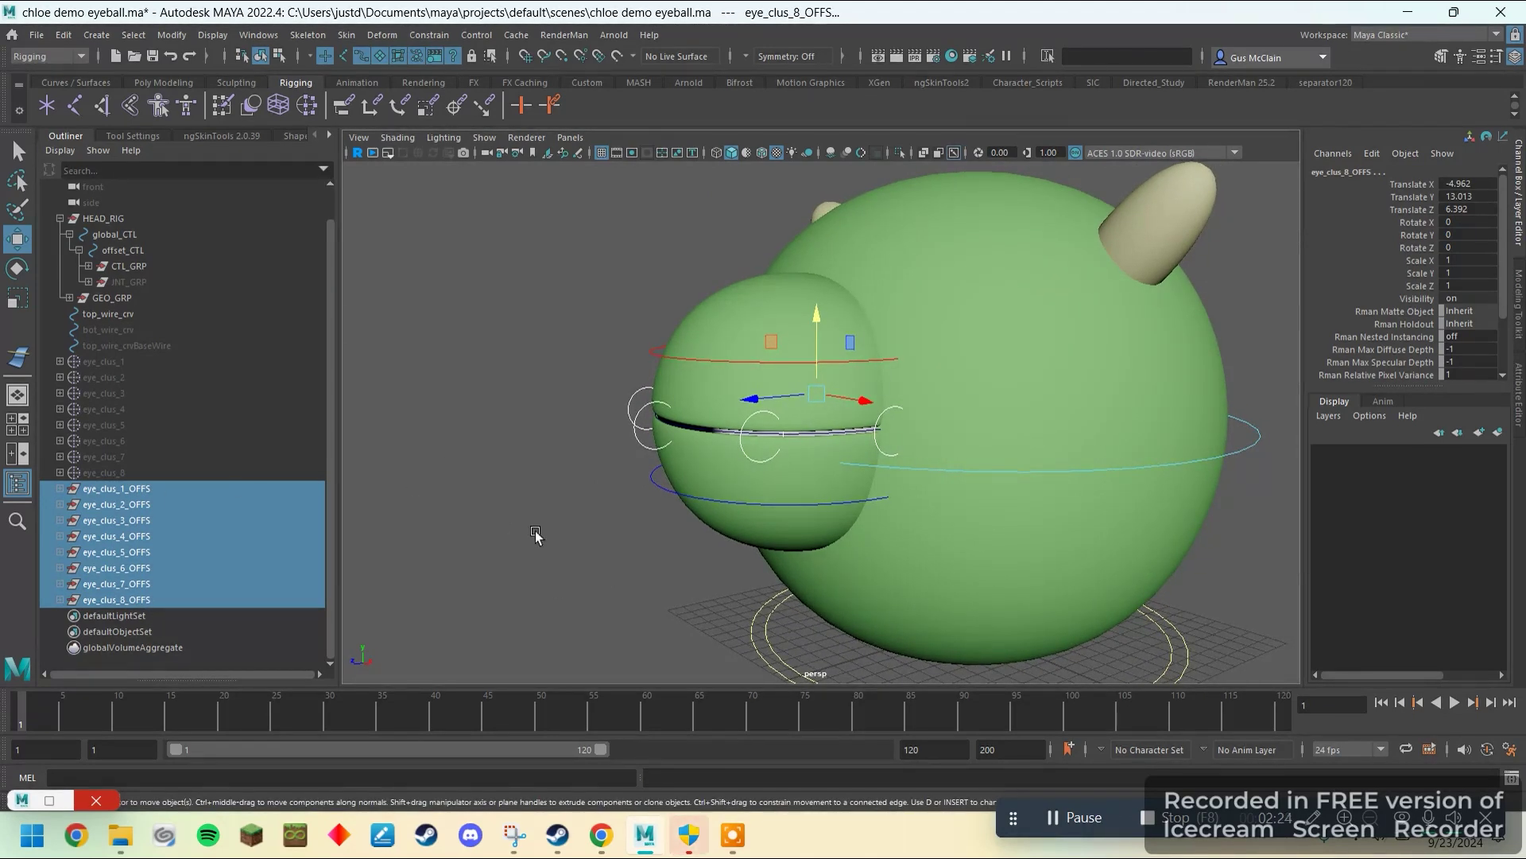
left_click_drag(596, 495, 665, 399, "alt")
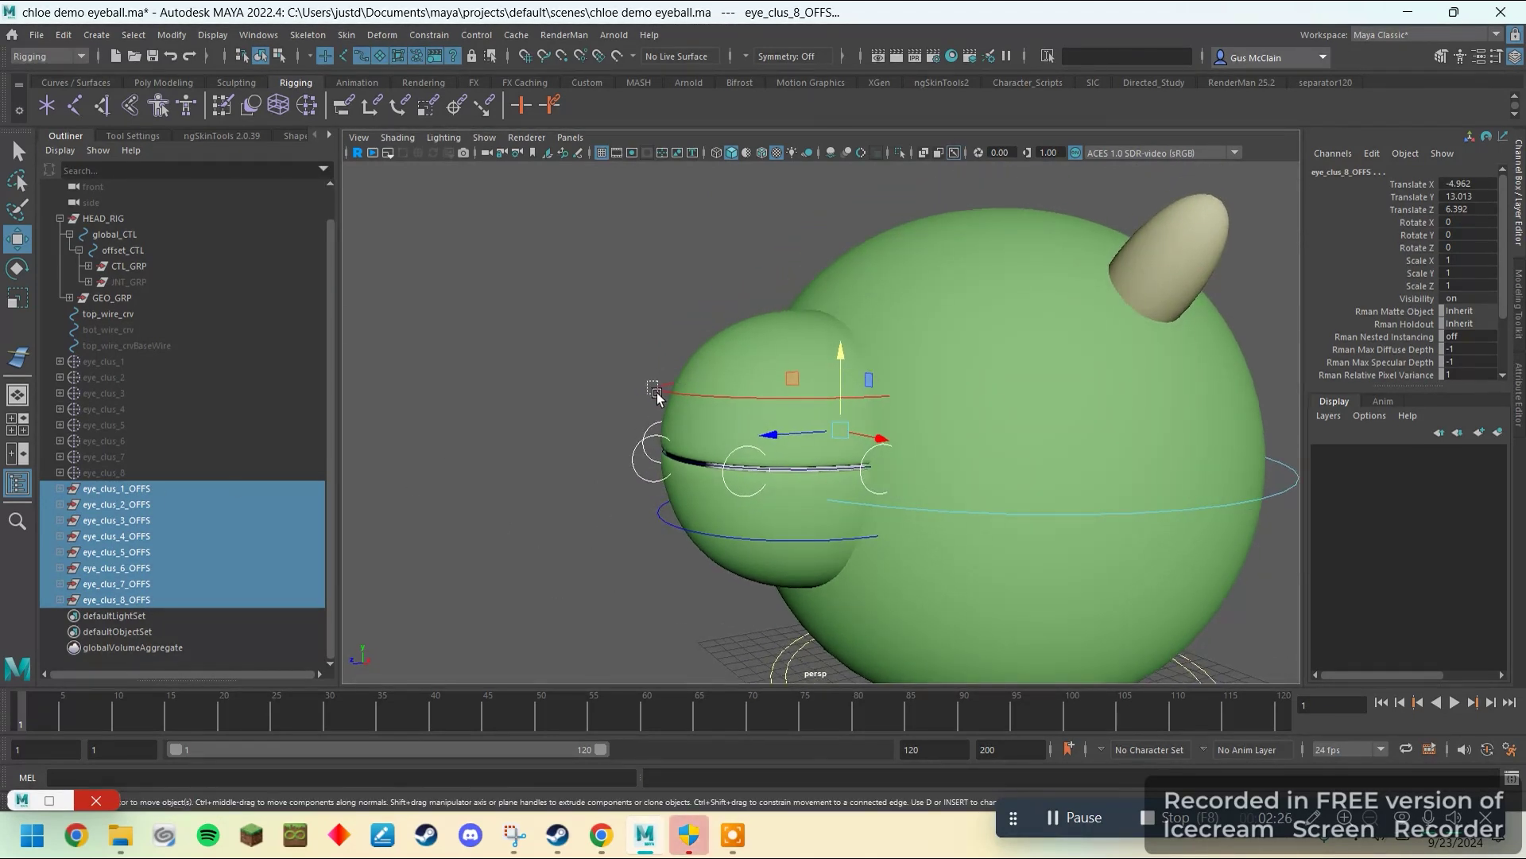
left_click(657, 395)
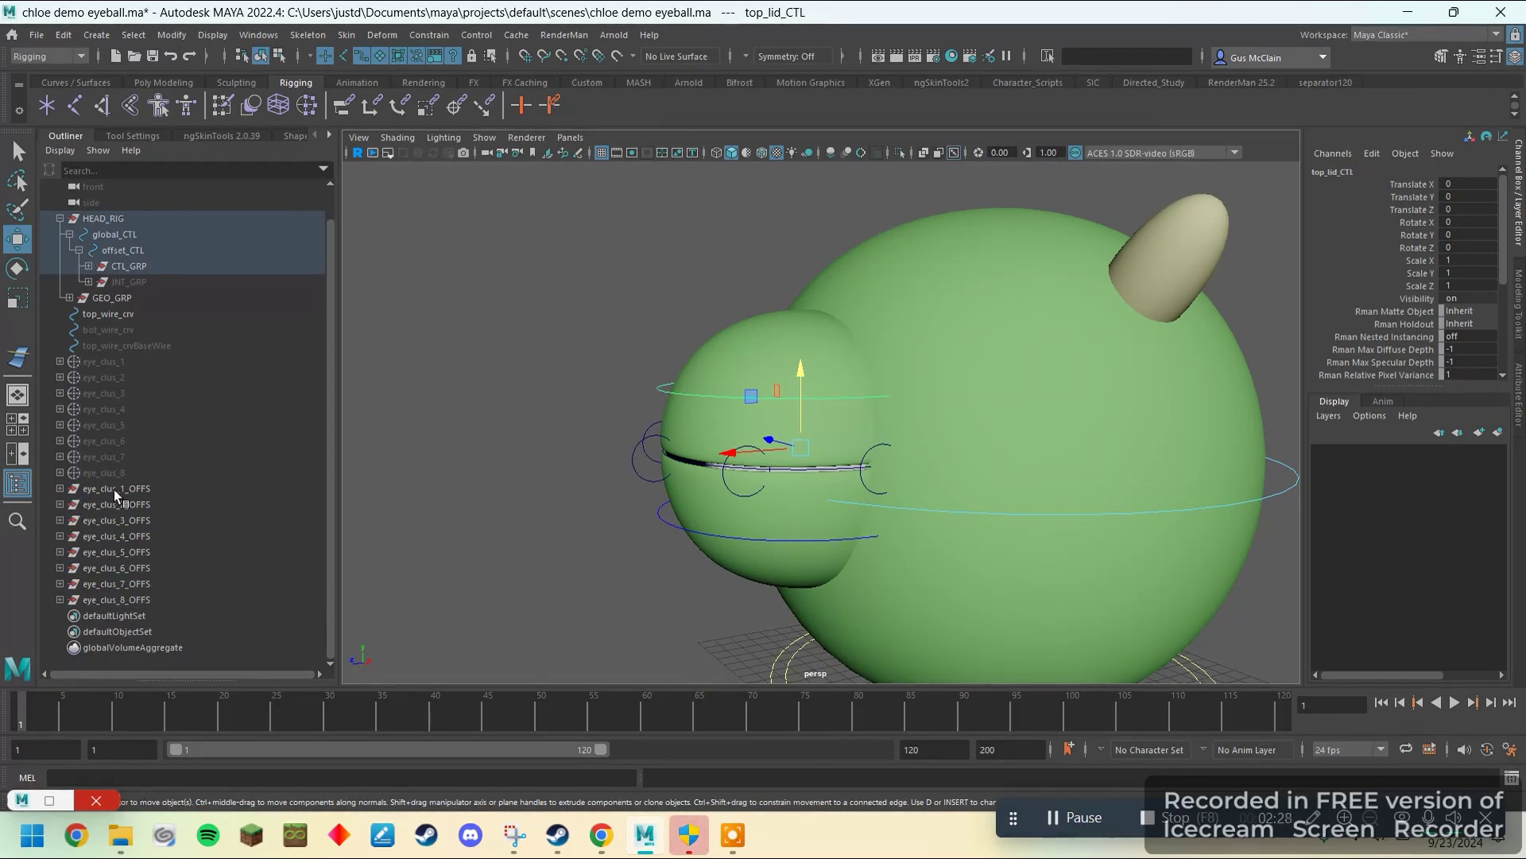
left_click_drag(112, 489, 329, 609)
key("ctrl+g")
double_click(118, 520)
type("top e")
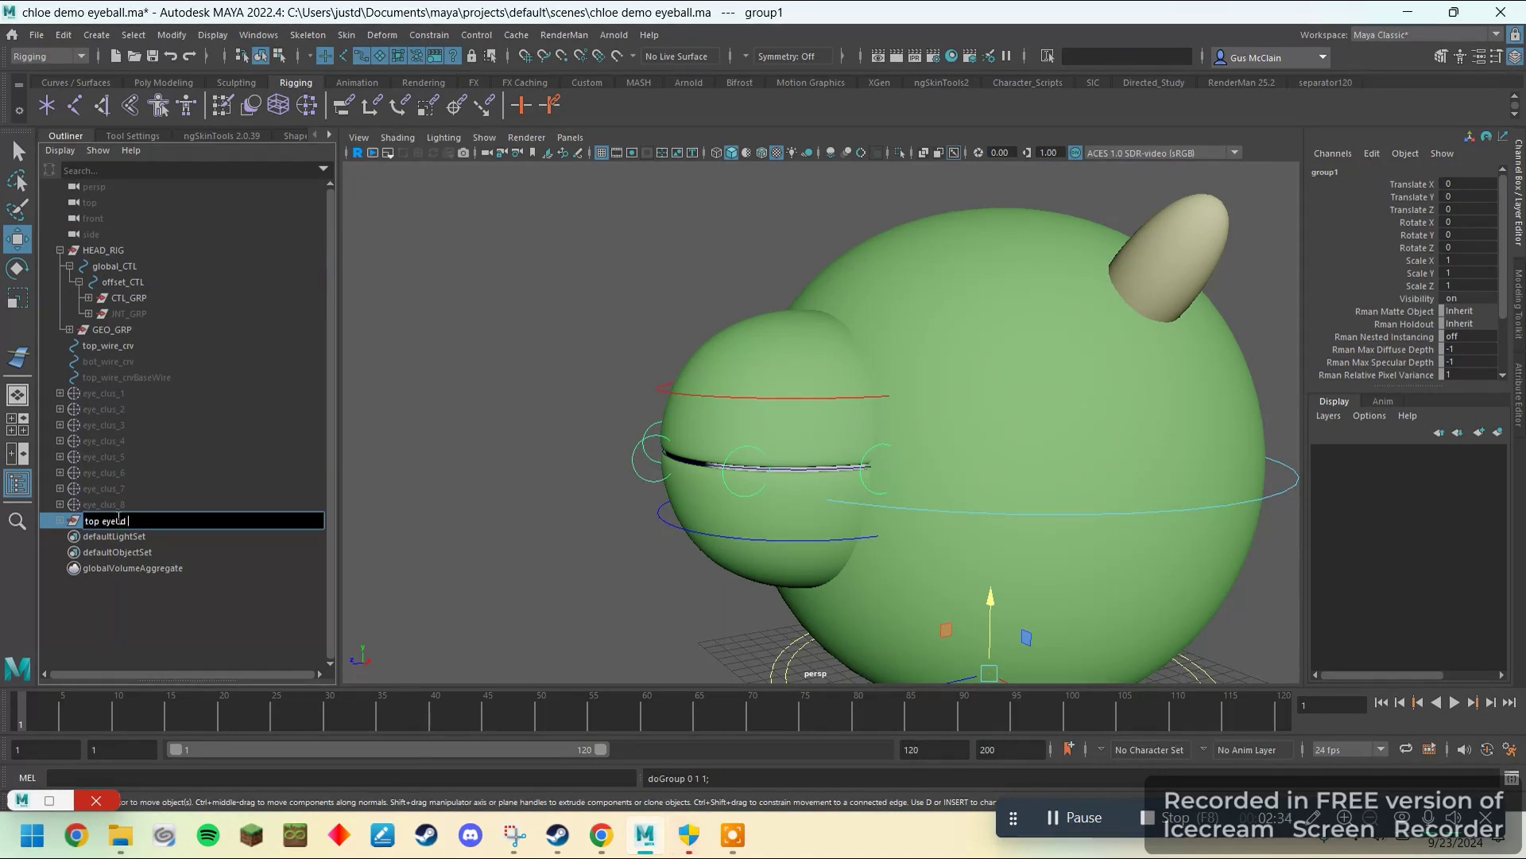
type("yelid_clus_CTLS")
key("Return")
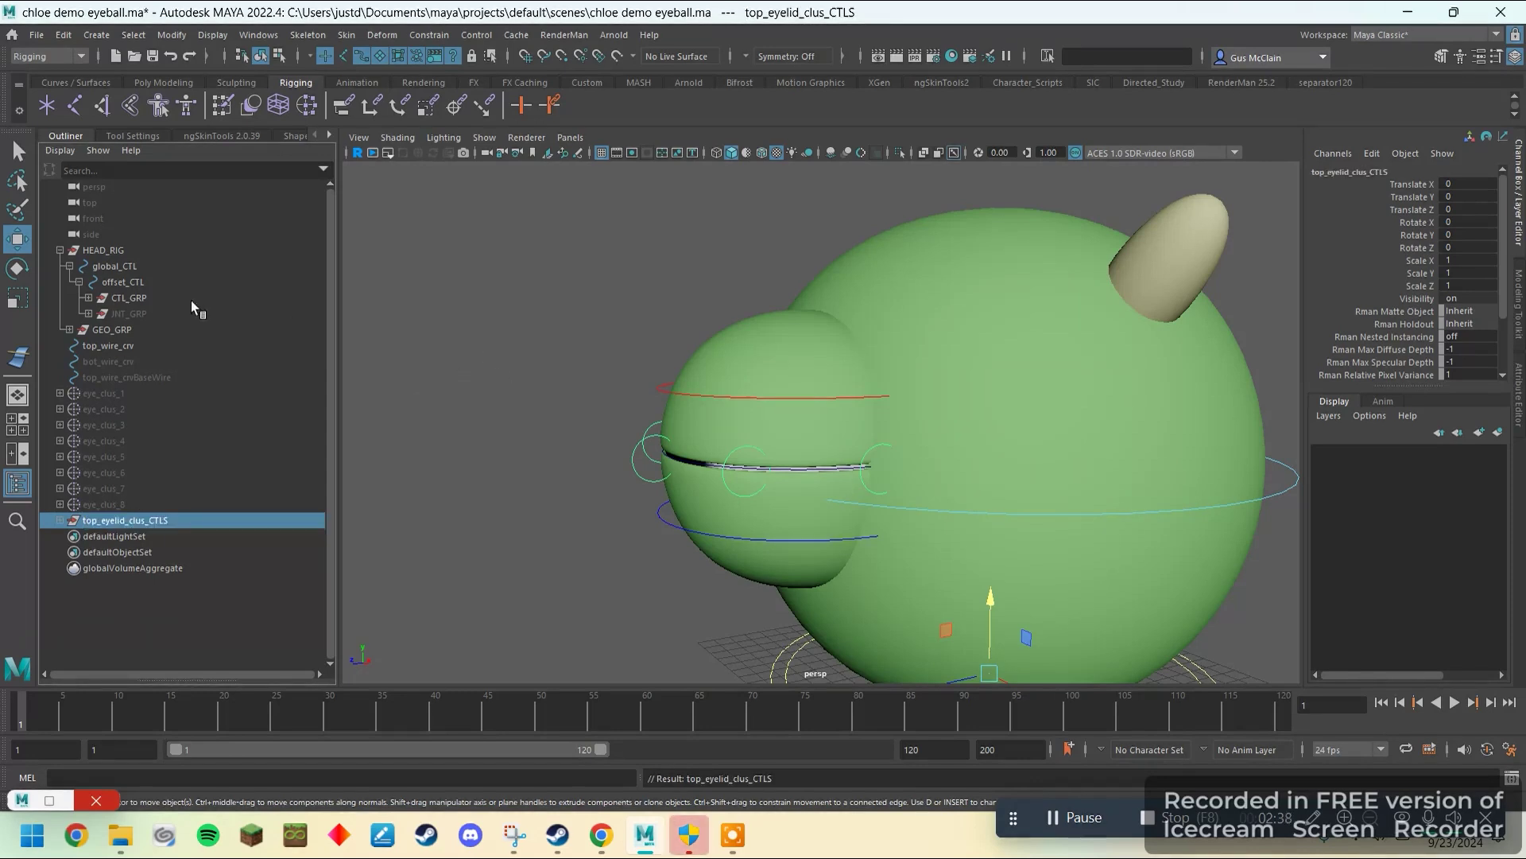
- Parent the top_eyelid_clus_CTLS group under top_lid_CTL and reveal it in the hierarchy
left_click(662, 391)
key("p")
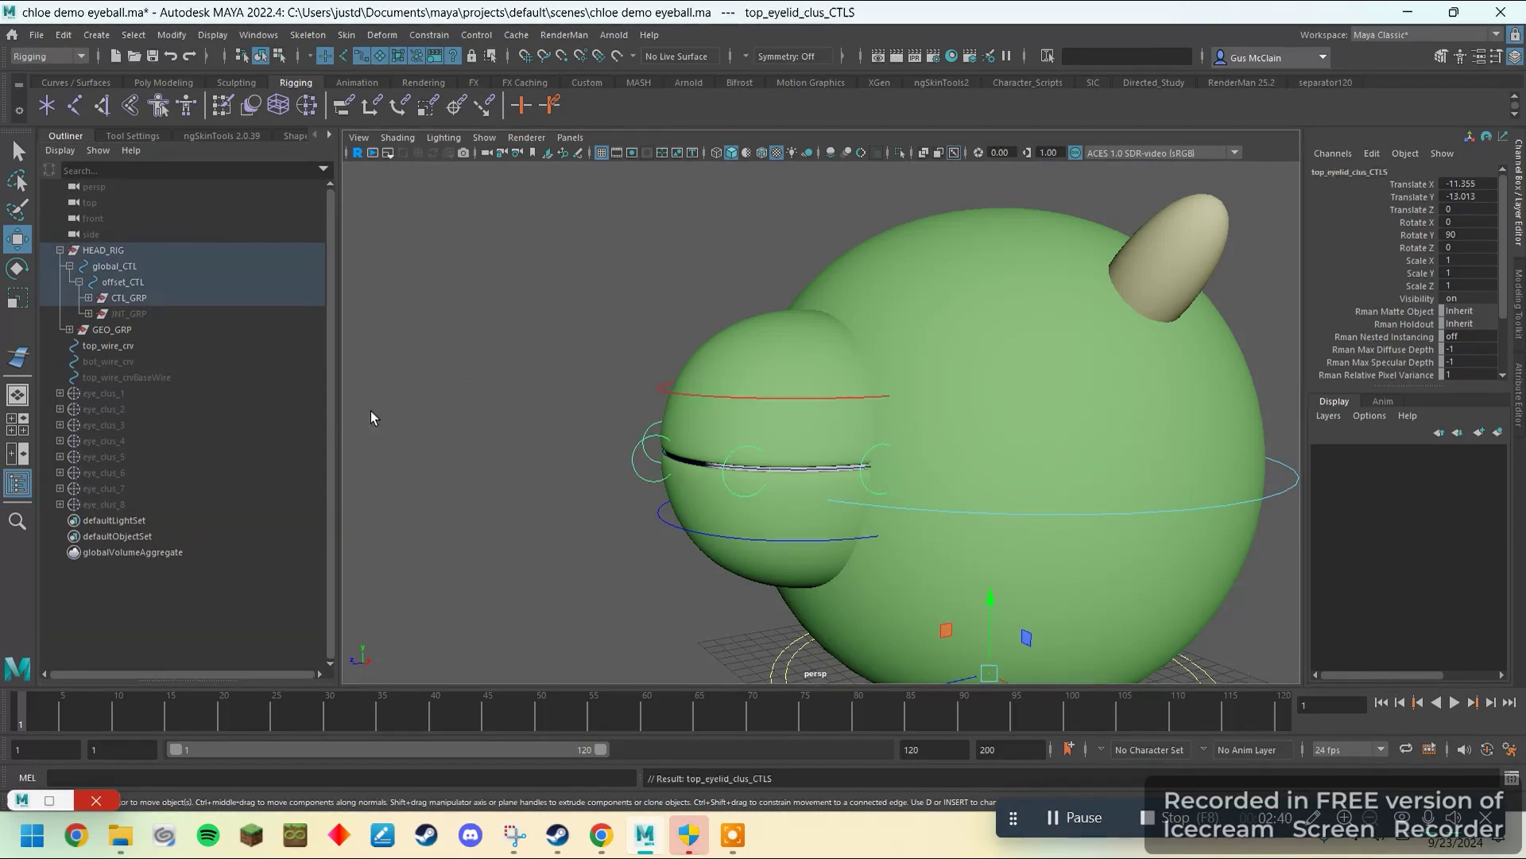
key("f")
- Try rotating top_lid_CTL twice to test how the eyelid and its cluster controls follow, undoing each rotation
left_click(172, 361)
key("e")
left_click_drag(785, 415, 708, 451)
key("ctrl+z")
scroll(636, 497, "down", 5)
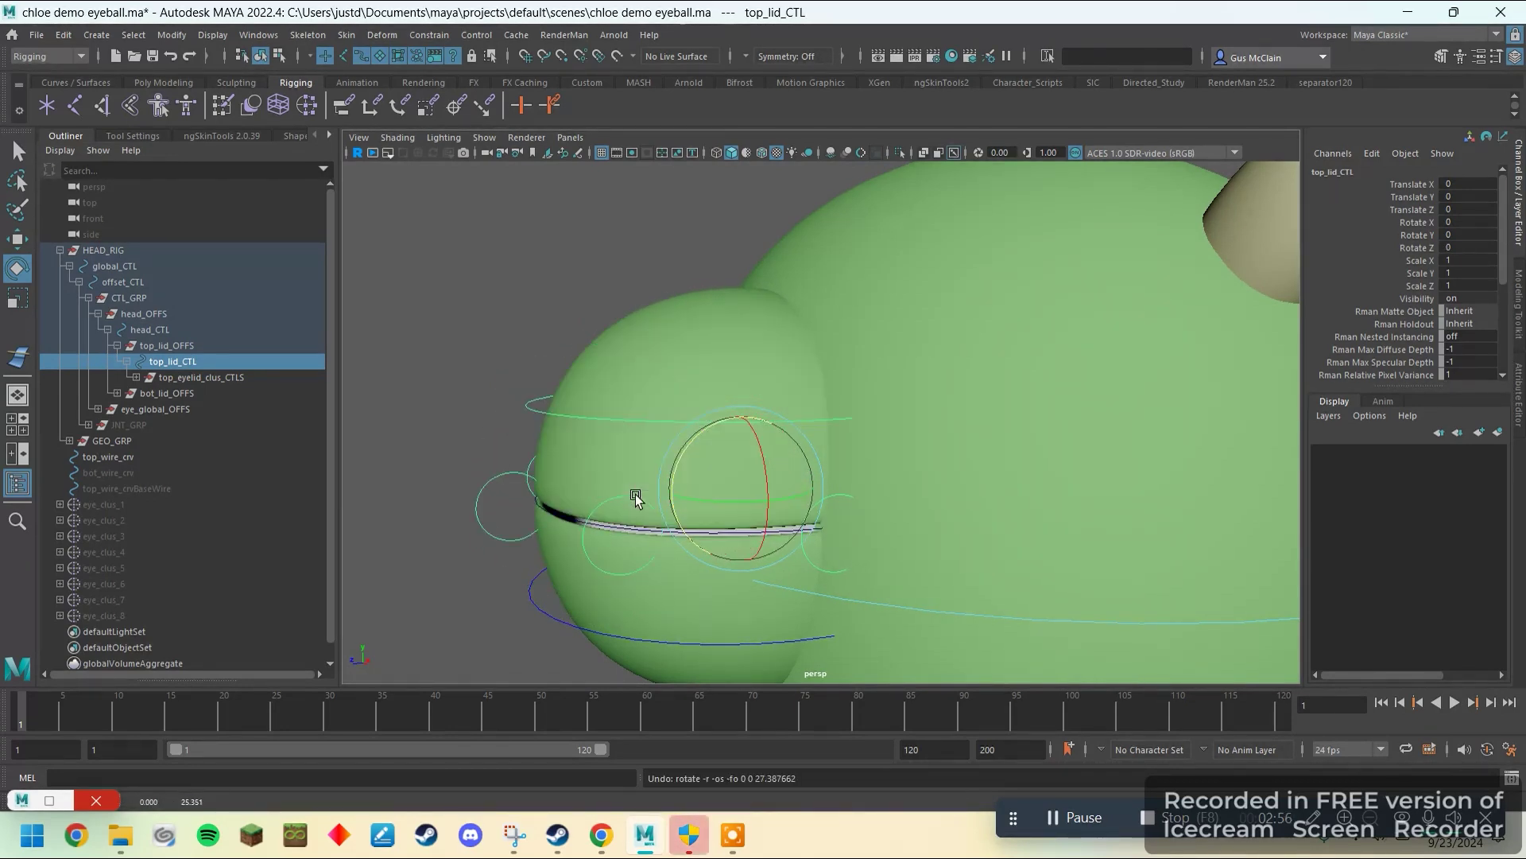
left_click(679, 378)
scroll(690, 342, "up", 5)
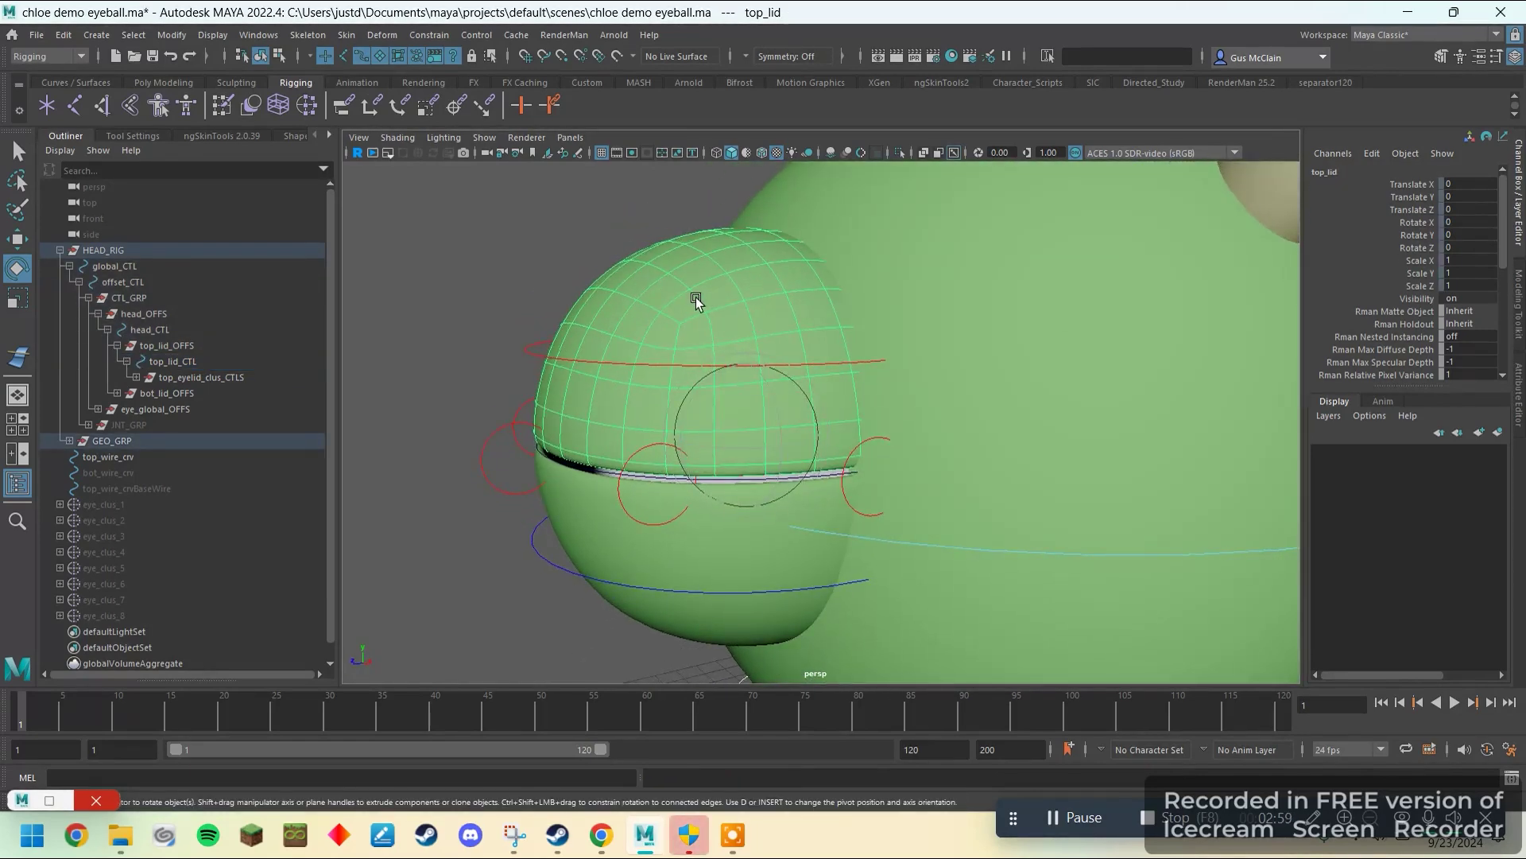
left_click(614, 362)
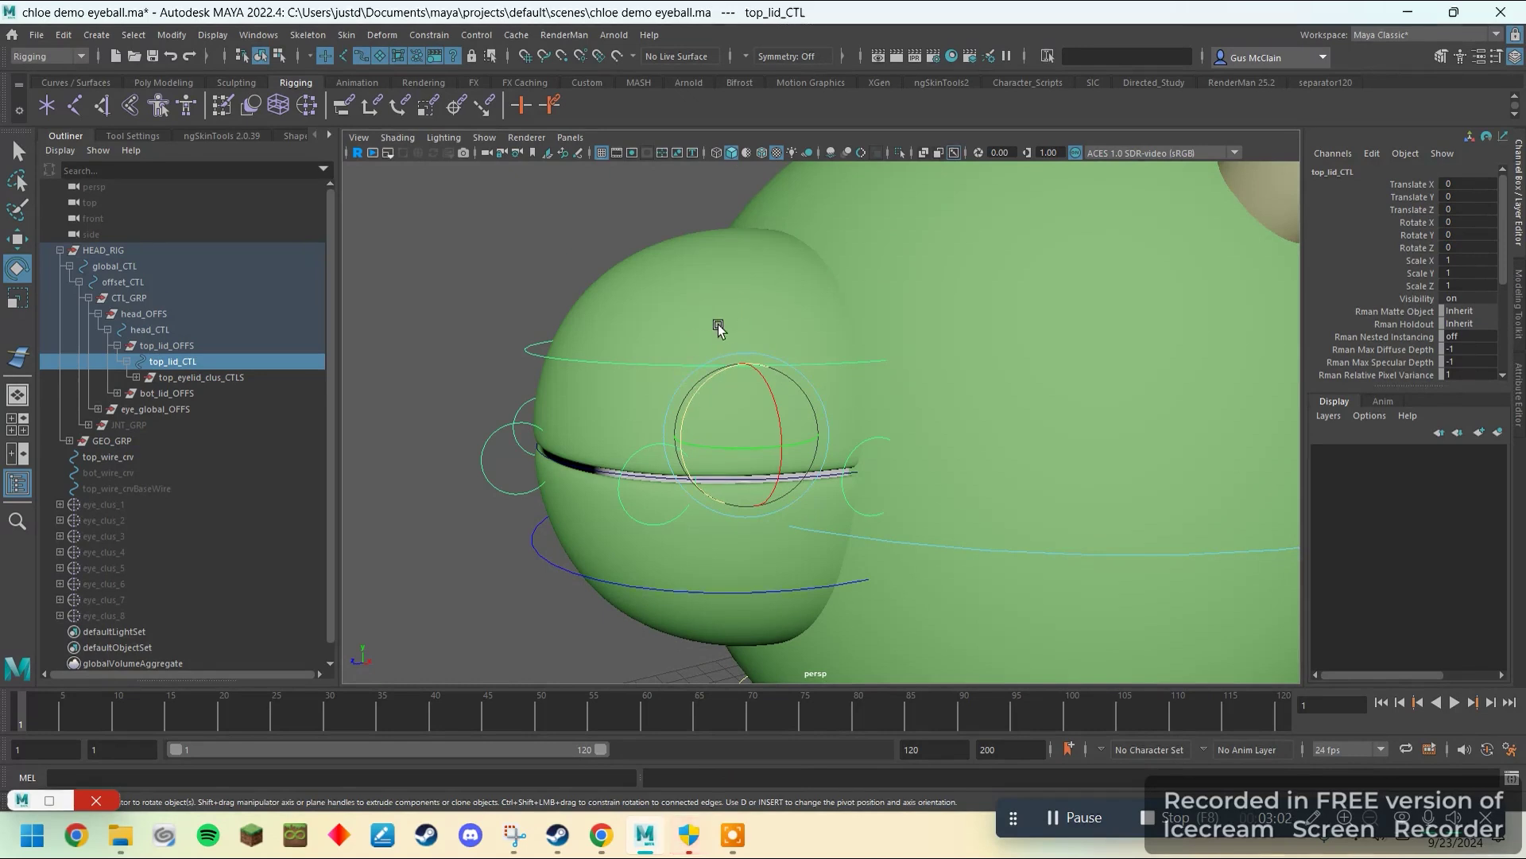
left_click_drag(694, 401, 659, 322)
key("ctrl+z")
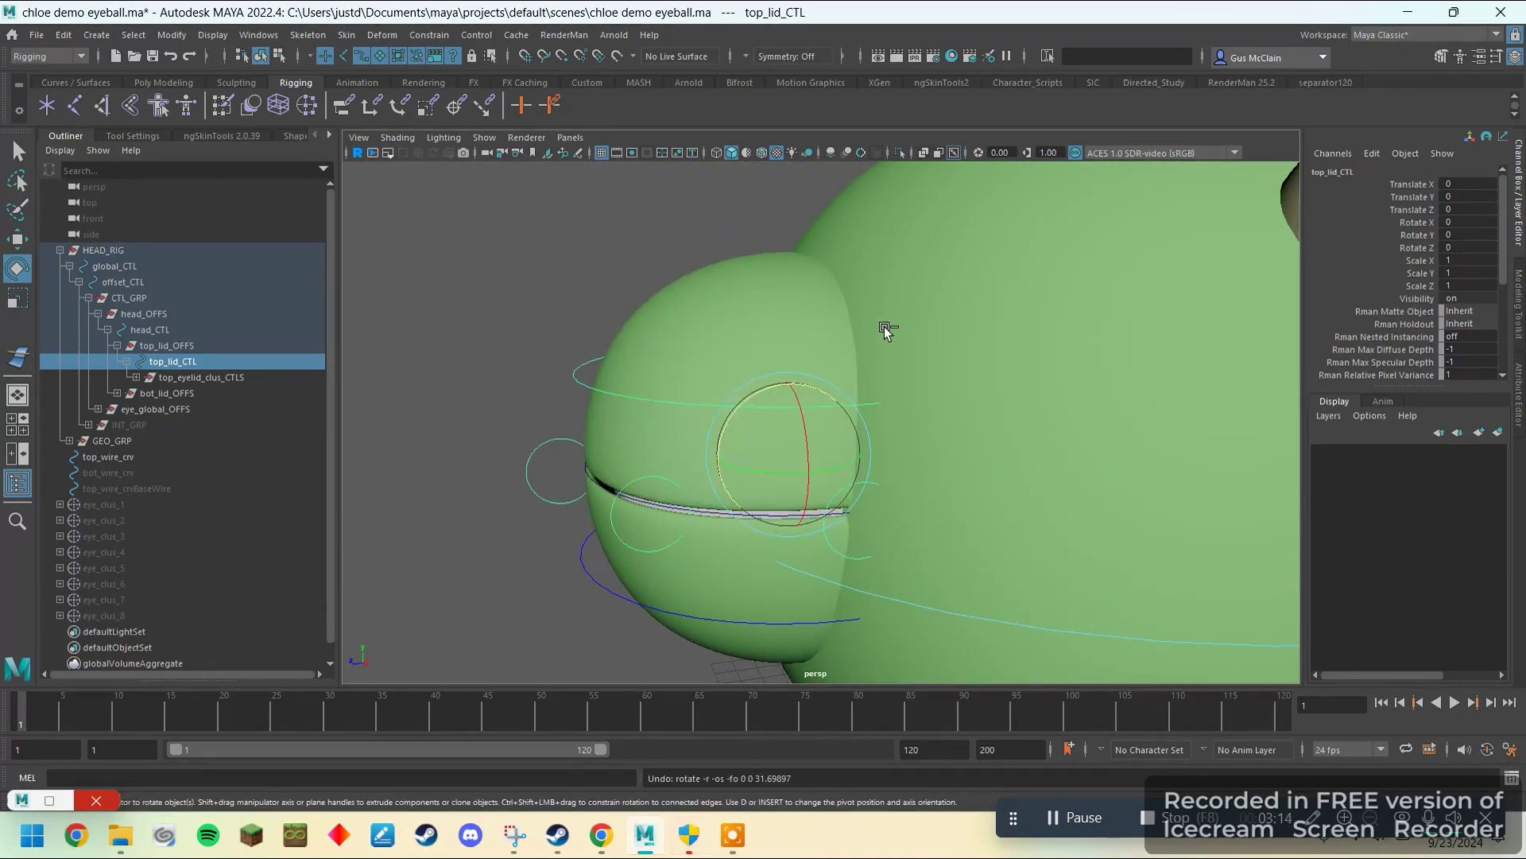
- Unhide the top_wire_crvBaseWire curve and inspect it along the top lid's edge
left_click_drag(648, 447, 715, 449, "alt")
scroll(204, 416, "down", 1)
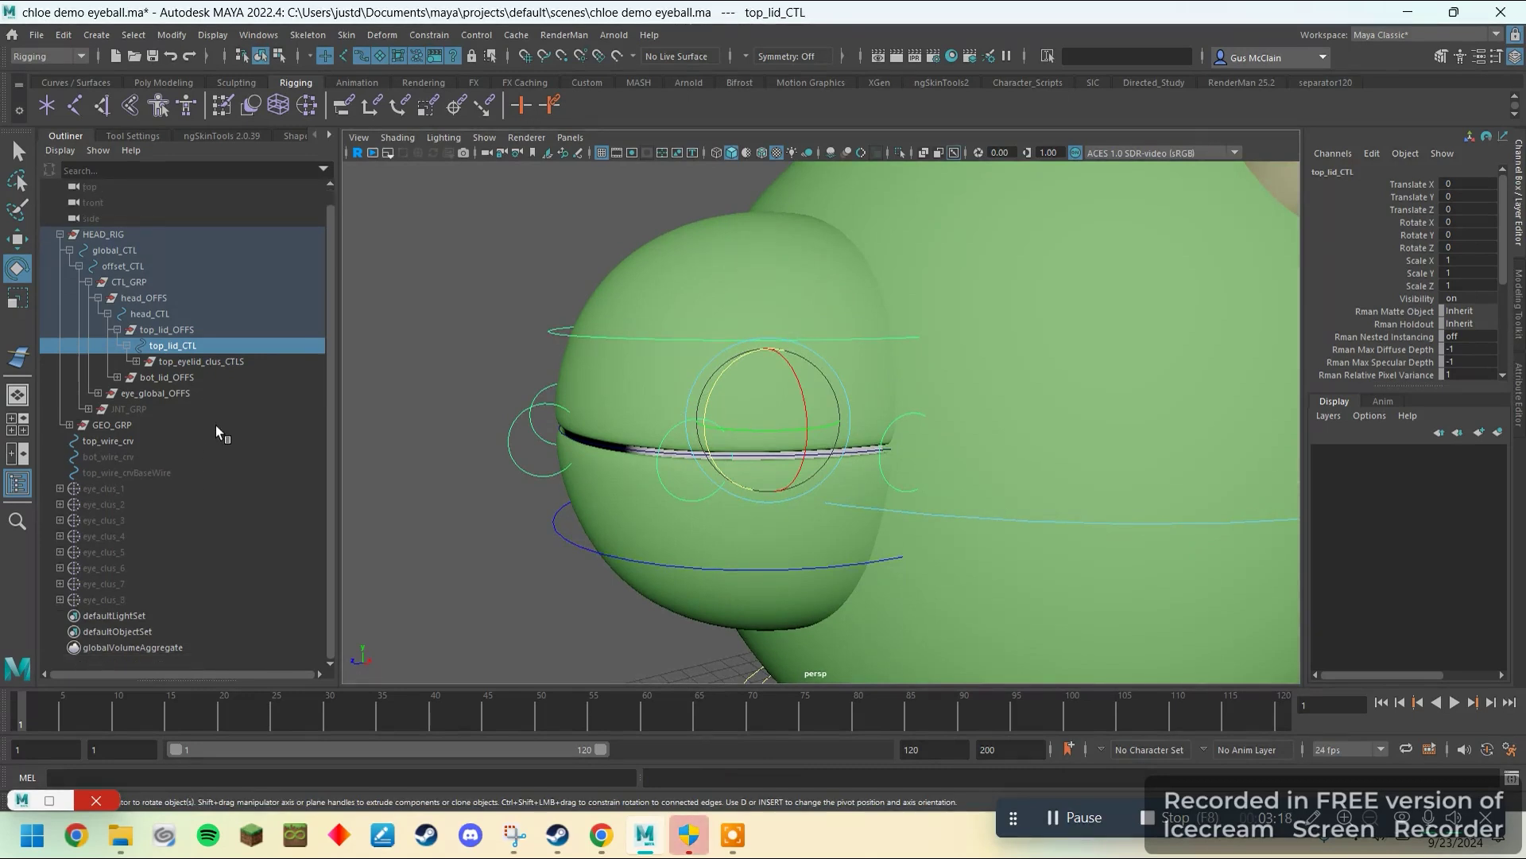
left_click(145, 478)
key("h")
scroll(536, 514, "up", 4)
middle_click_drag(536, 514, 592, 485, "alt")
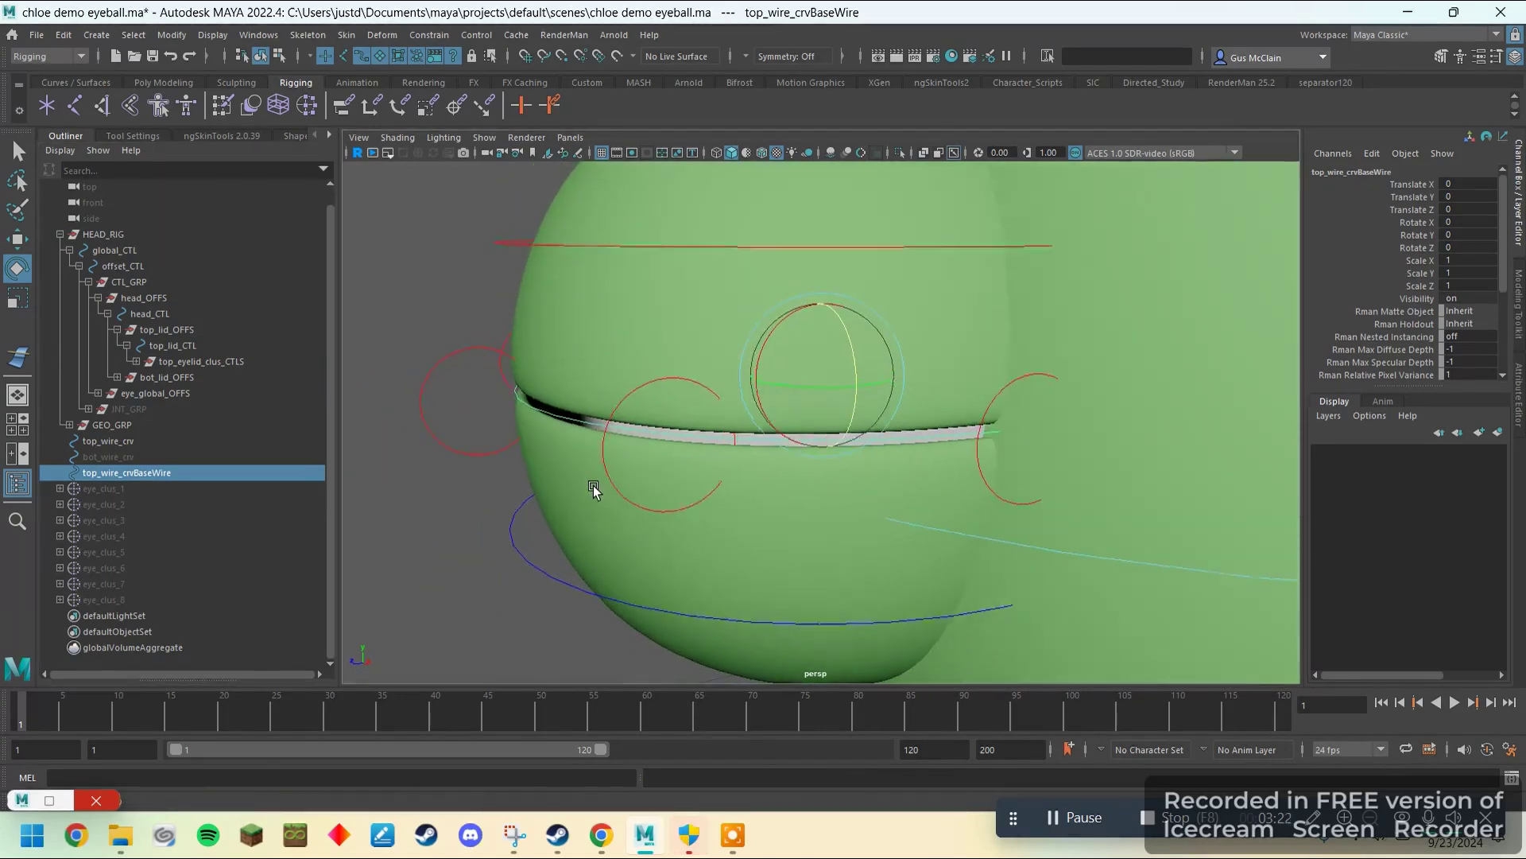
scroll(601, 493, "down", 4)
key("w")
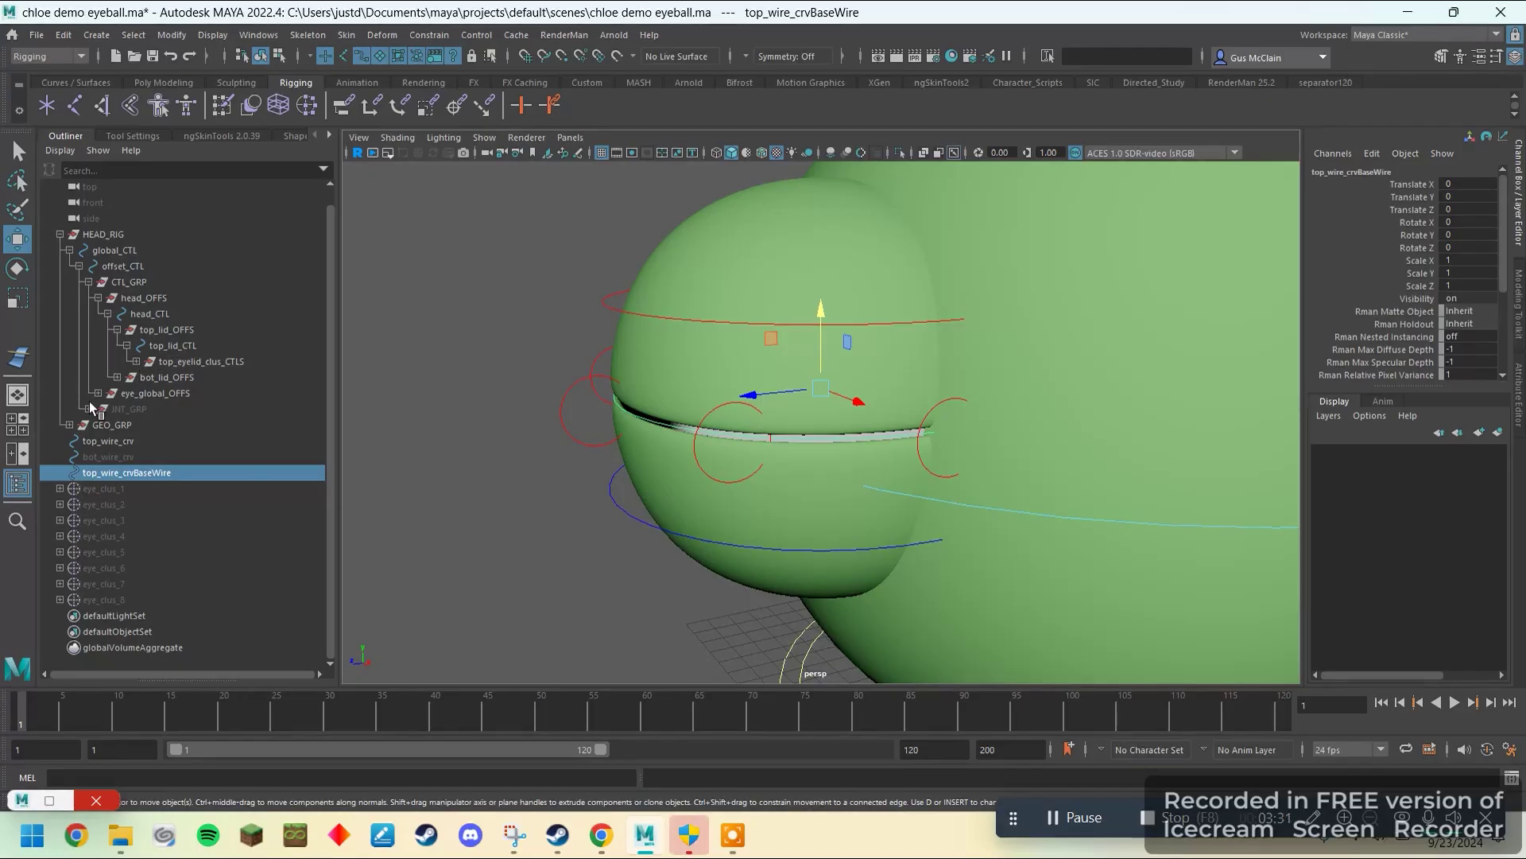
- Bind top_wire_crvBaseWire to top_lid_jnt under head_jnt with Bind Skin, using selected joints and the closest distance method
left_click(89, 409)
left_click(98, 425)
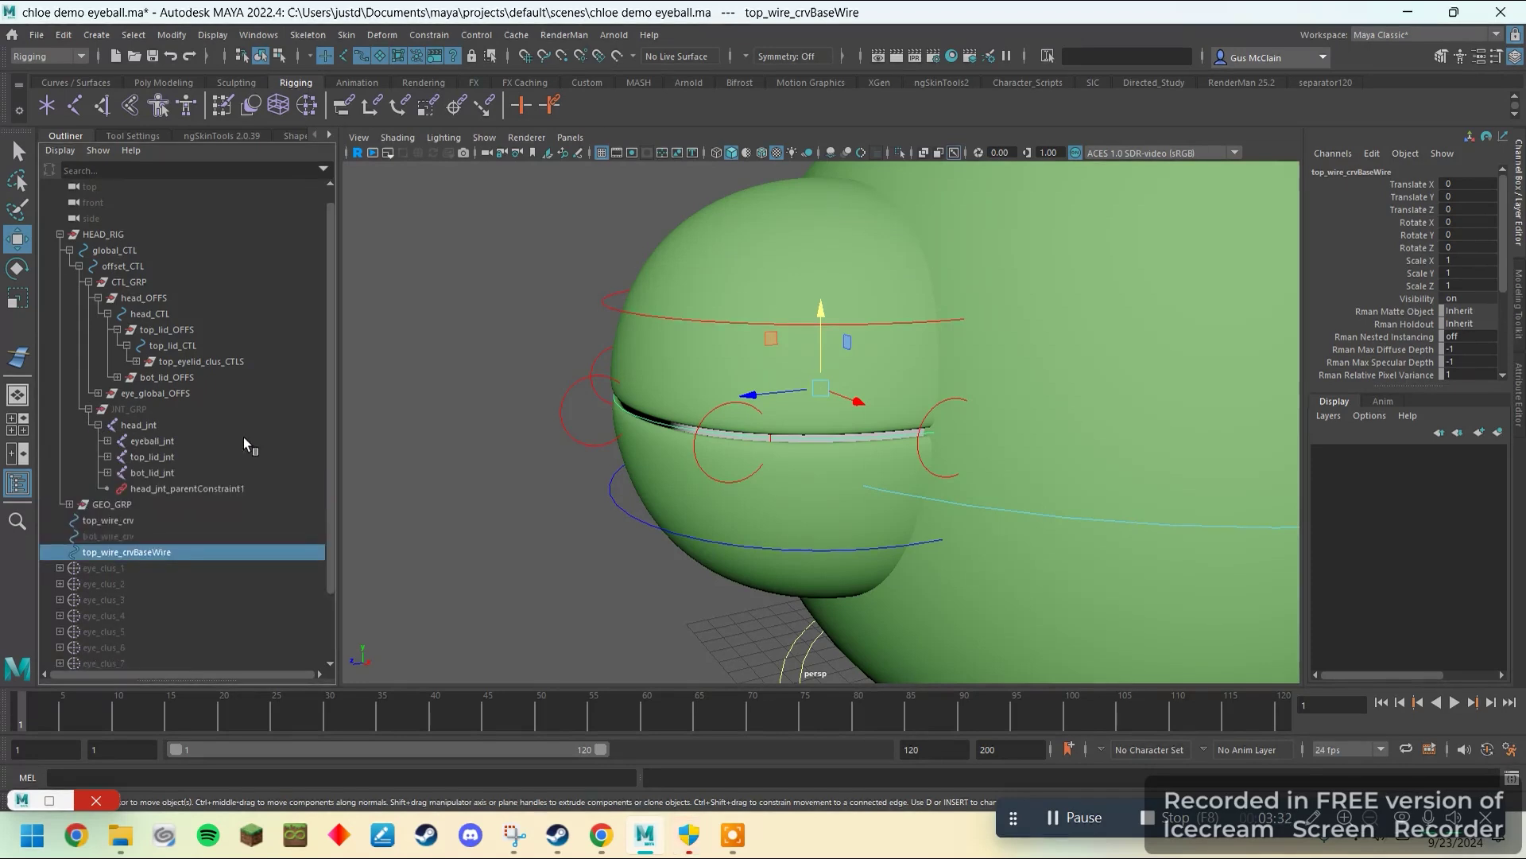
left_click(167, 456)
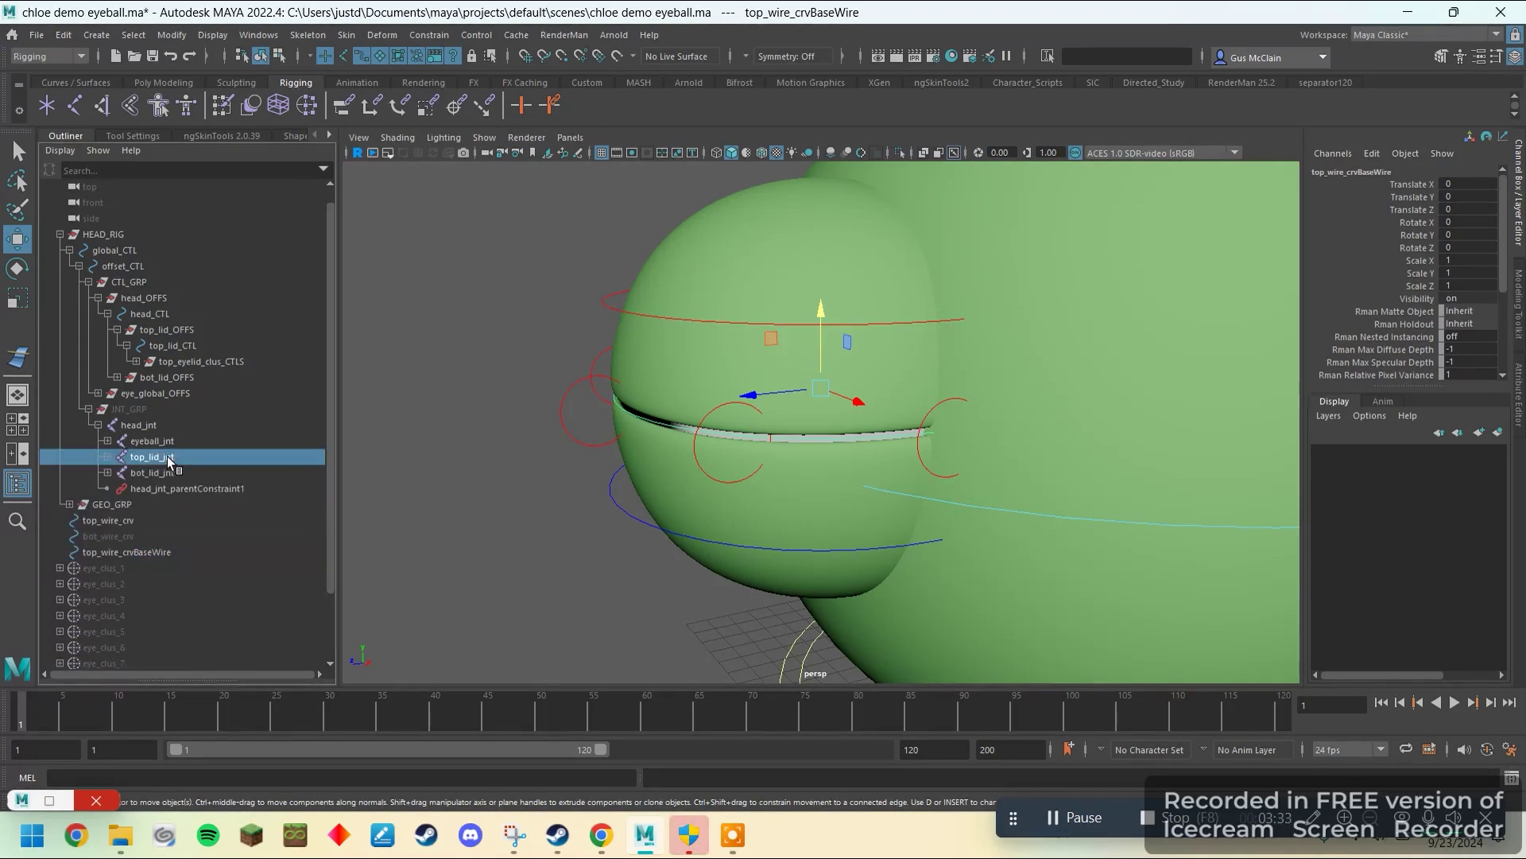
left_click(155, 552, "ctrl")
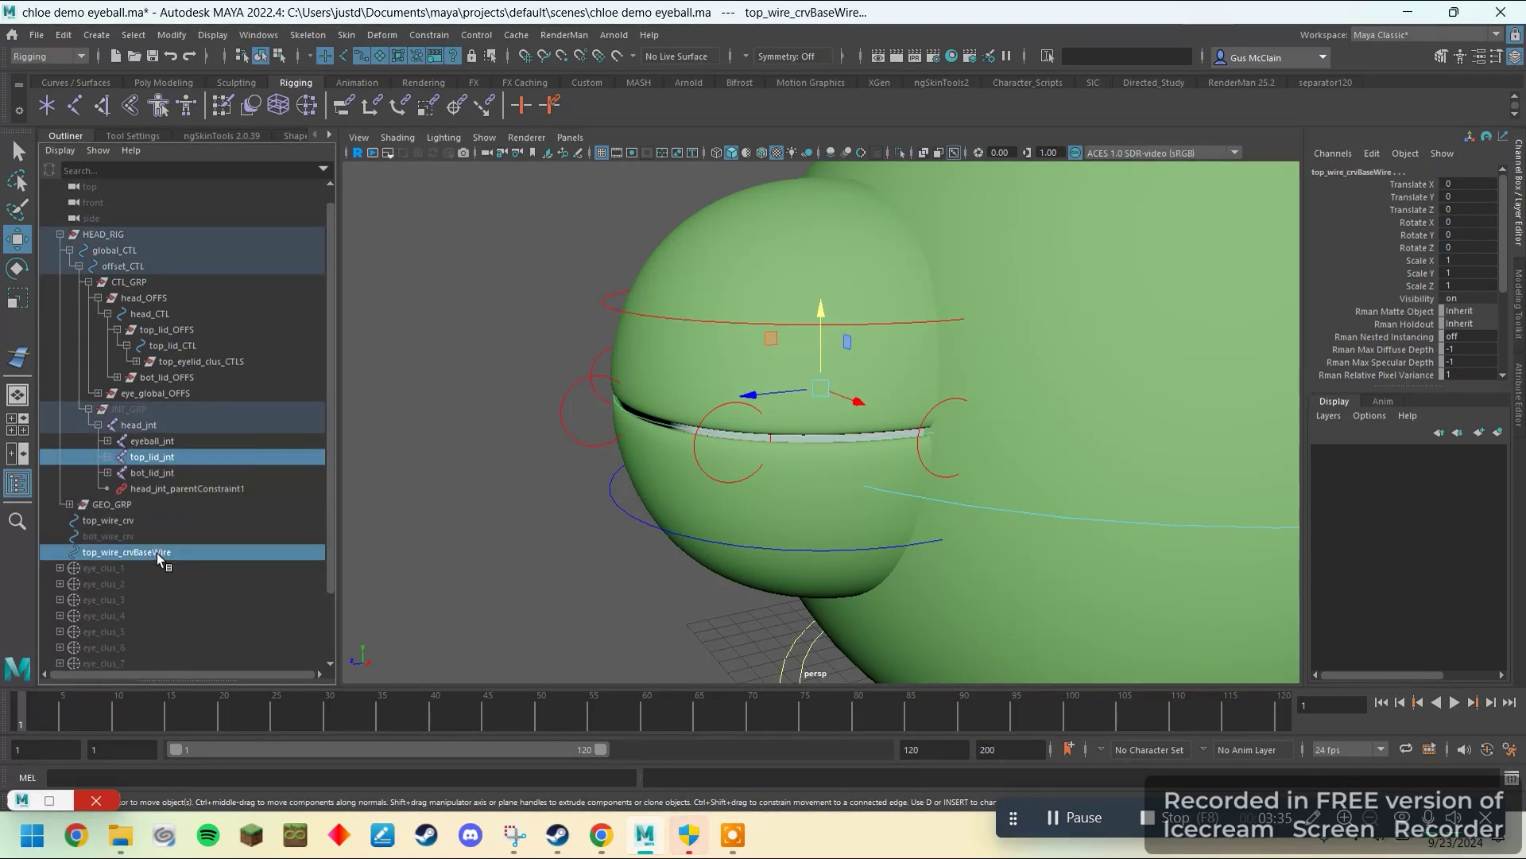
left_click(345, 37)
left_click(554, 80)
left_click_drag(964, 221, 520, 200)
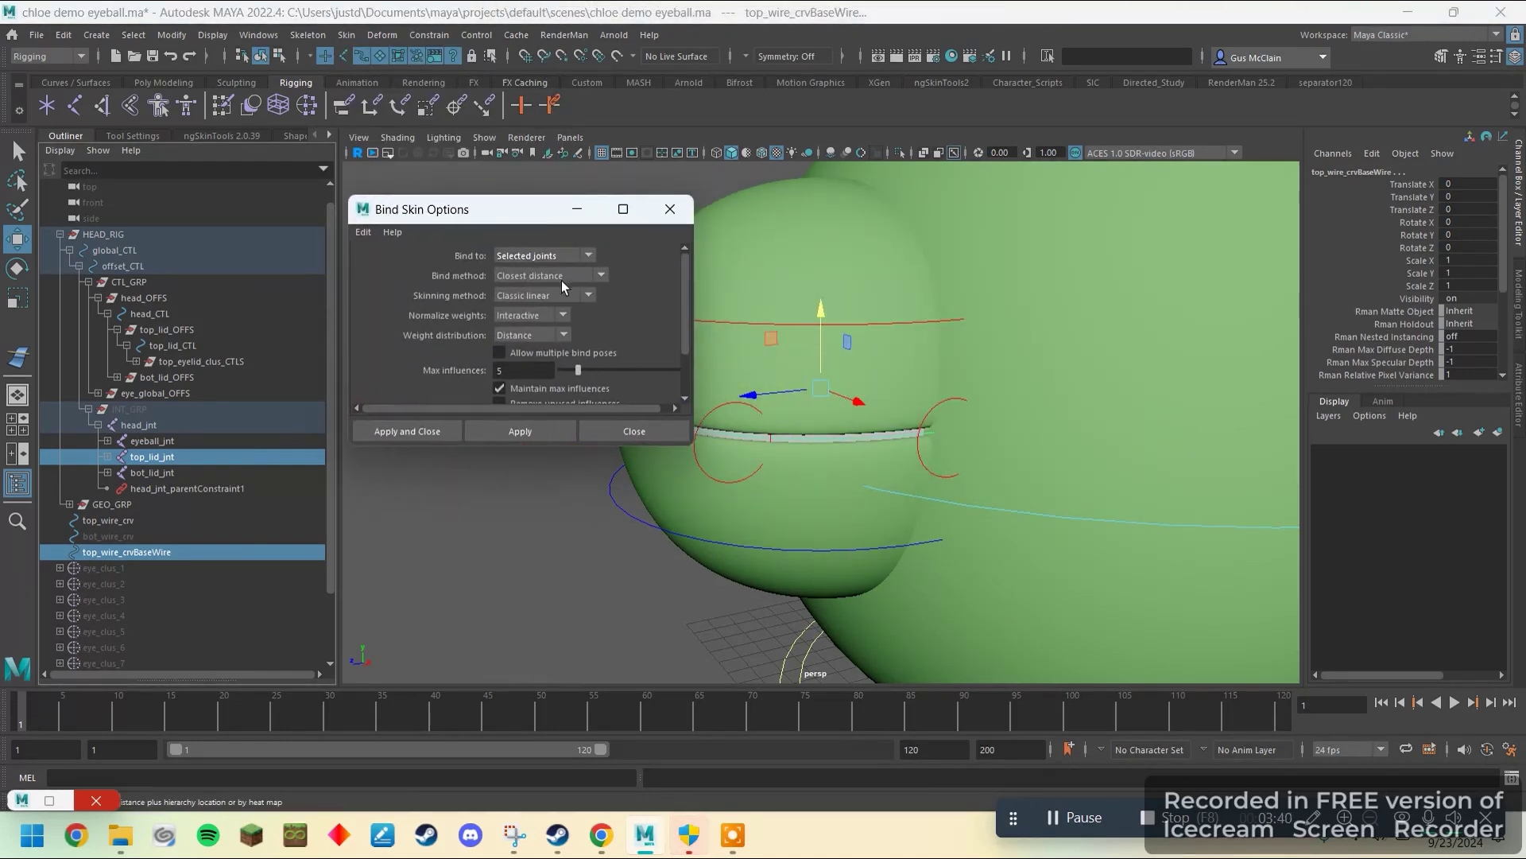
left_click(546, 436)
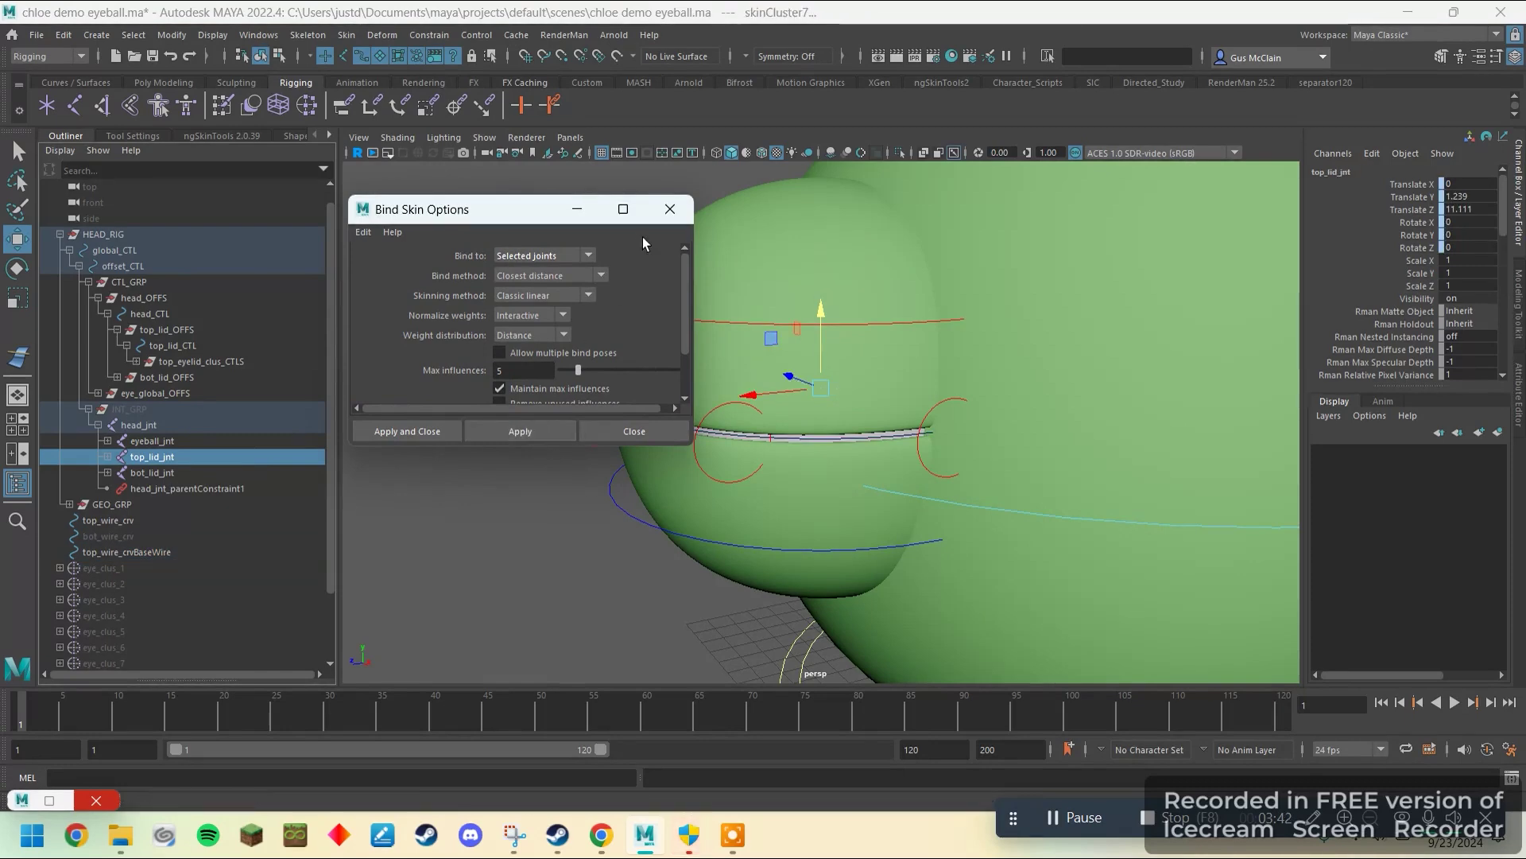
left_click(669, 209)
- Test the bound base wire by rotating top_lid_CTL to open the upper eyelid
left_click_drag(681, 403, 611, 330, "alt")
left_click(602, 307)
key("e")
left_click_drag(750, 381, 640, 327)
left_click_drag(811, 322, 728, 334)
- Test the lid deformation by raising eye_clus_3_CTL to Translate Y 2.92 and rotating top_lid_CTL again
left_click(621, 220)
key("w")
middle_click_drag(711, 239, 702, 315, "alt")
left_click_drag(690, 248, 811, 271)
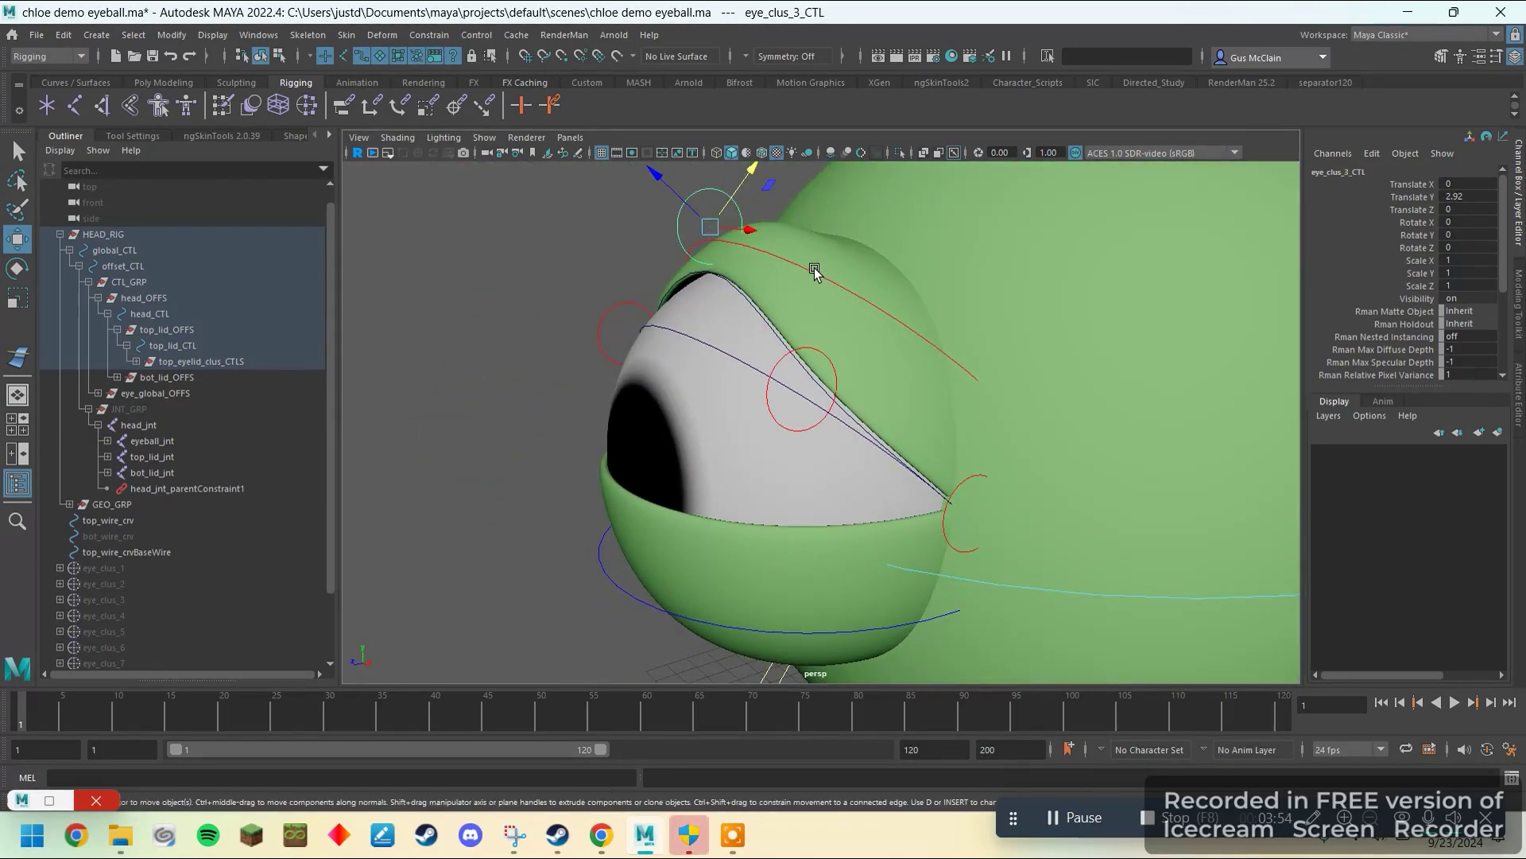
left_click(812, 276)
key("e")
left_click_drag(780, 399, 759, 428)
left_click_drag(545, 342, 1255, 319, "alt")
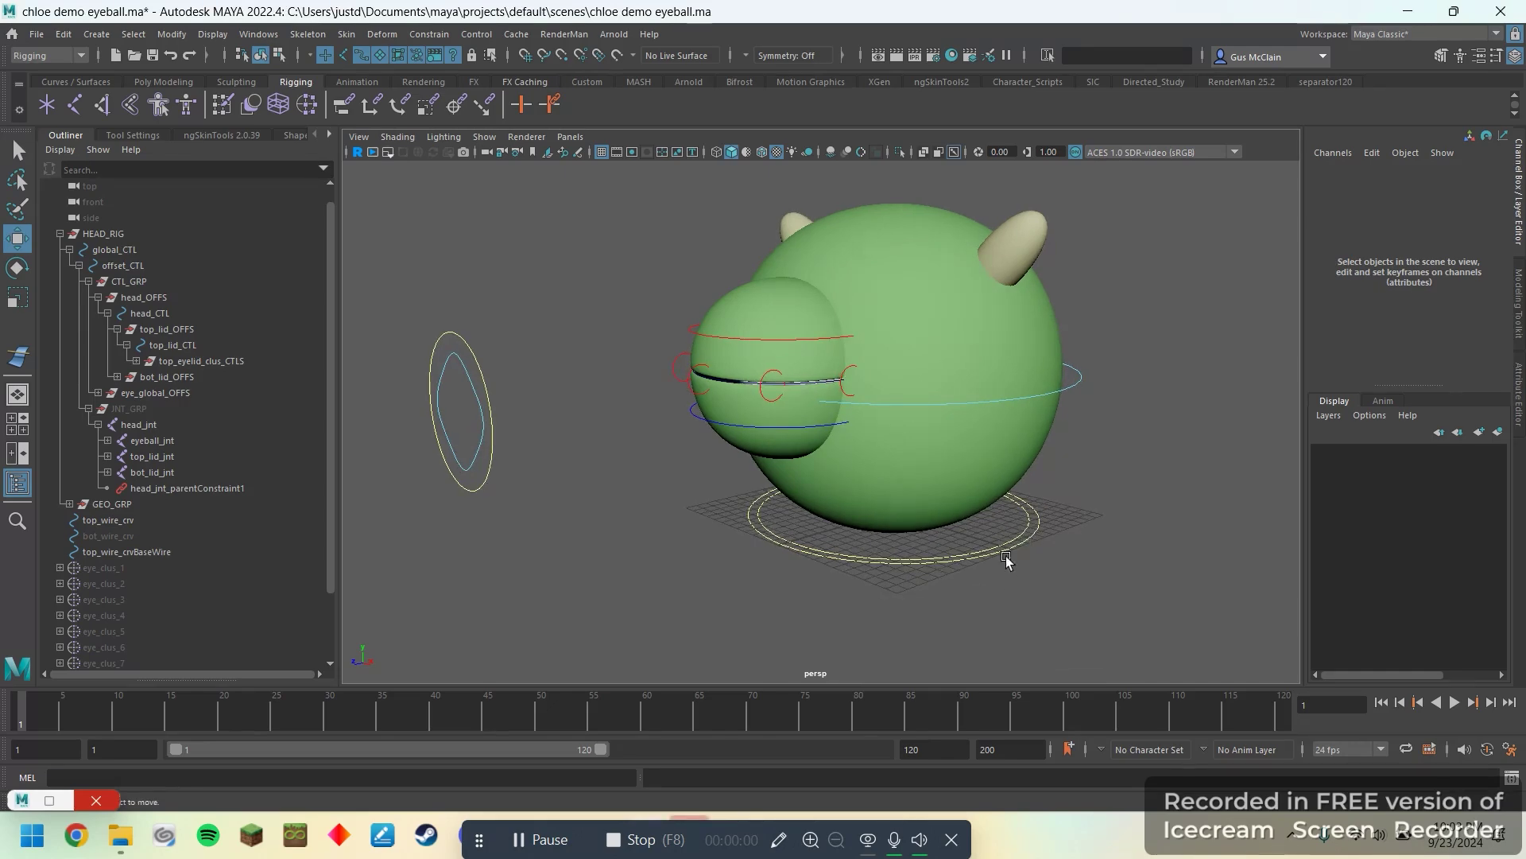
- Try rotating global_CTL to test the whole head rig, undo the test transforms and clear the selection
left_click_drag(1006, 560, 941, 506, "alt")
left_click(1026, 545)
key("e")
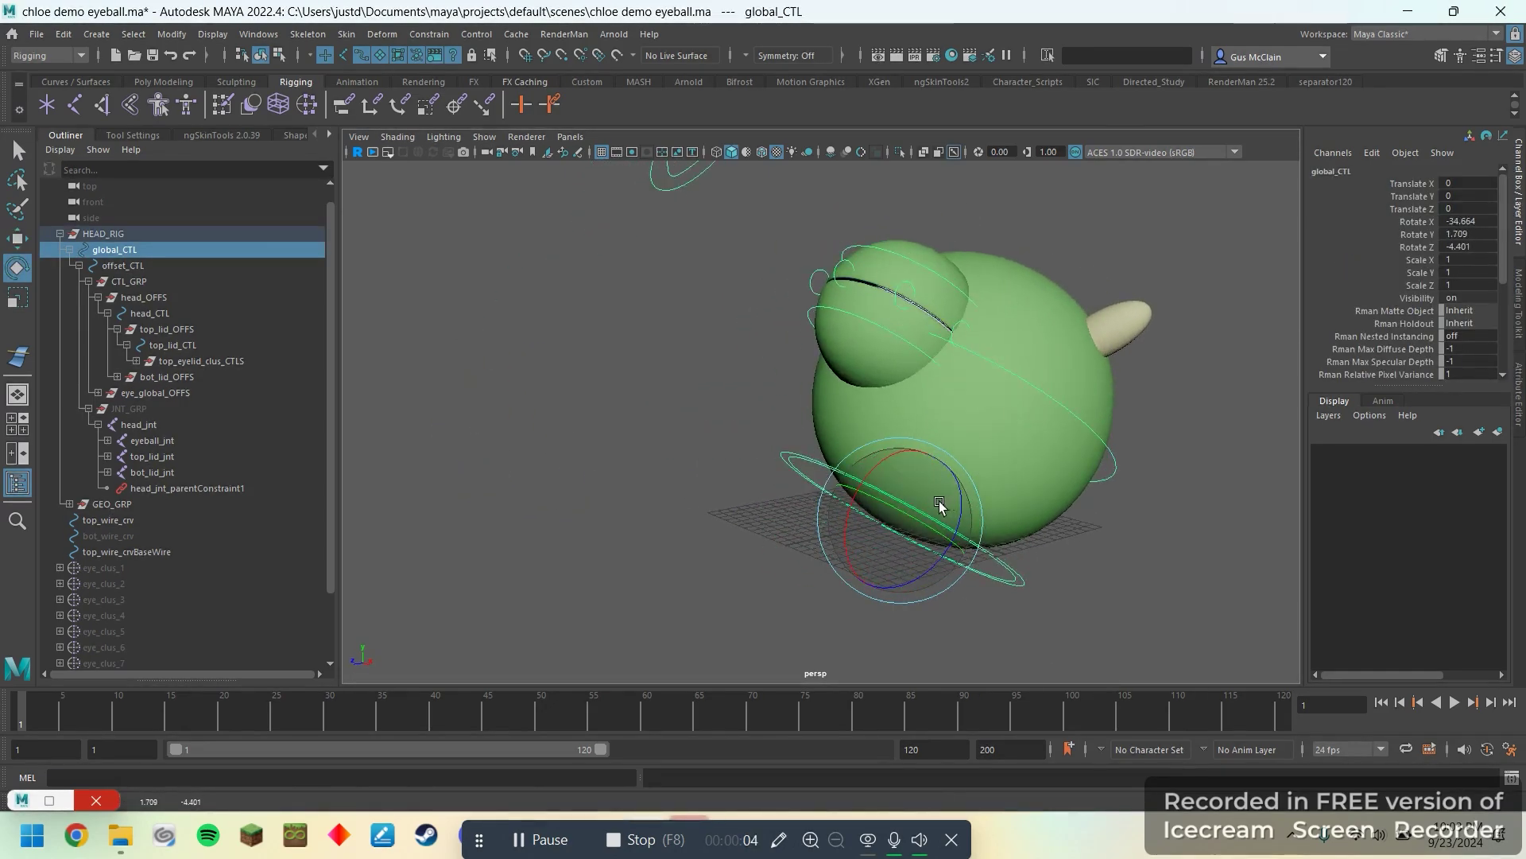
key("r")
key("ctrl+z")
key("ctrl+z")
key("ctrl+z")
mouse_move(1058, 608)
left_mouse_down("alt")
mouse_move(1021, 614)
mouse_move(1066, 611)
left_mouse_up("alt")
right_click_drag(1065, 612, 1100, 647, "alt")
left_click_drag(1100, 647, 1090, 636, "alt")
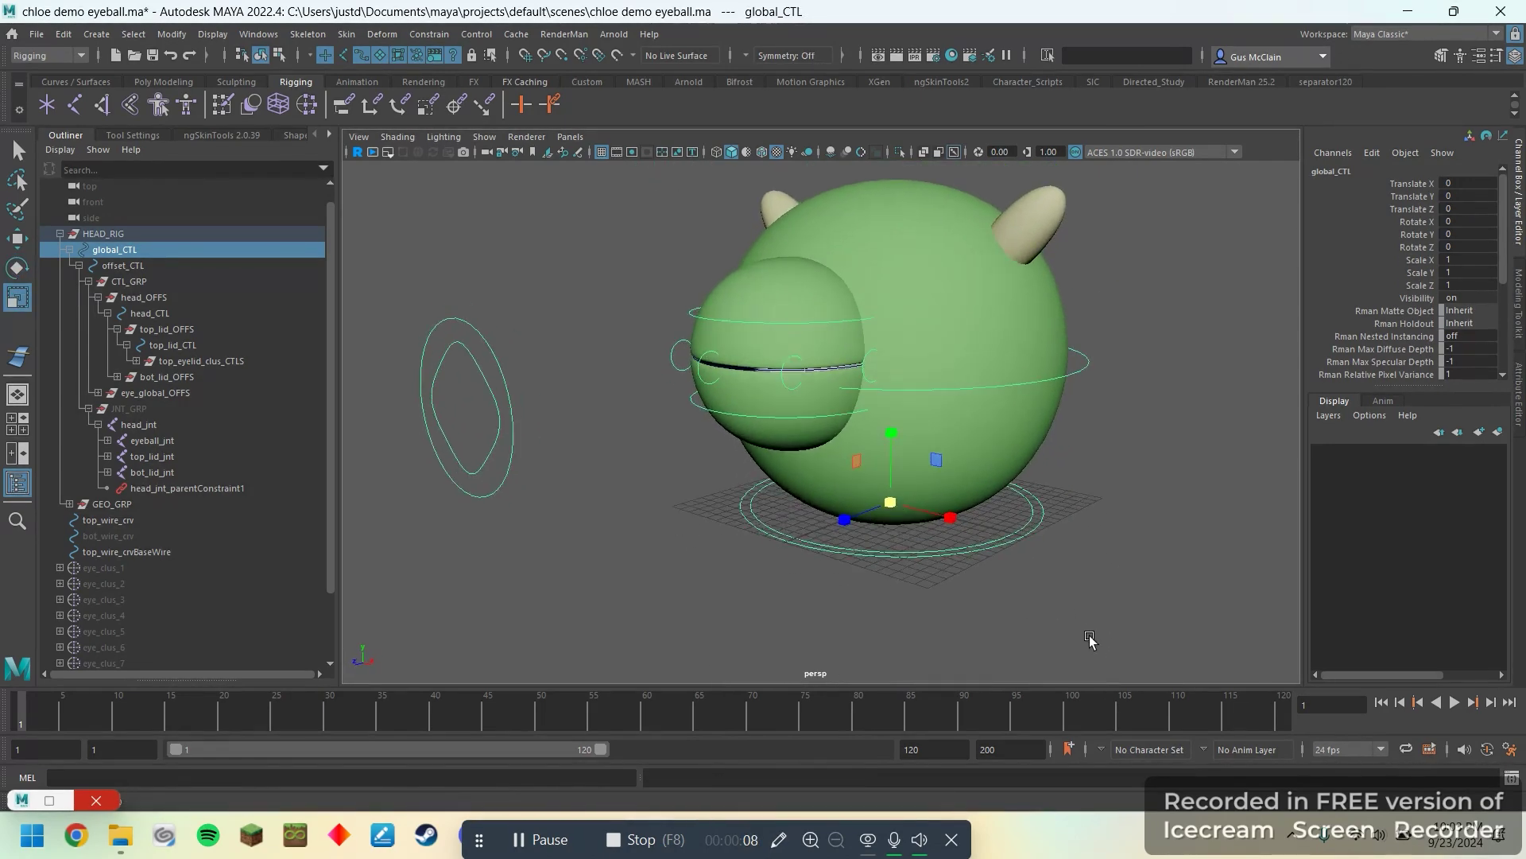
left_click(1039, 627)
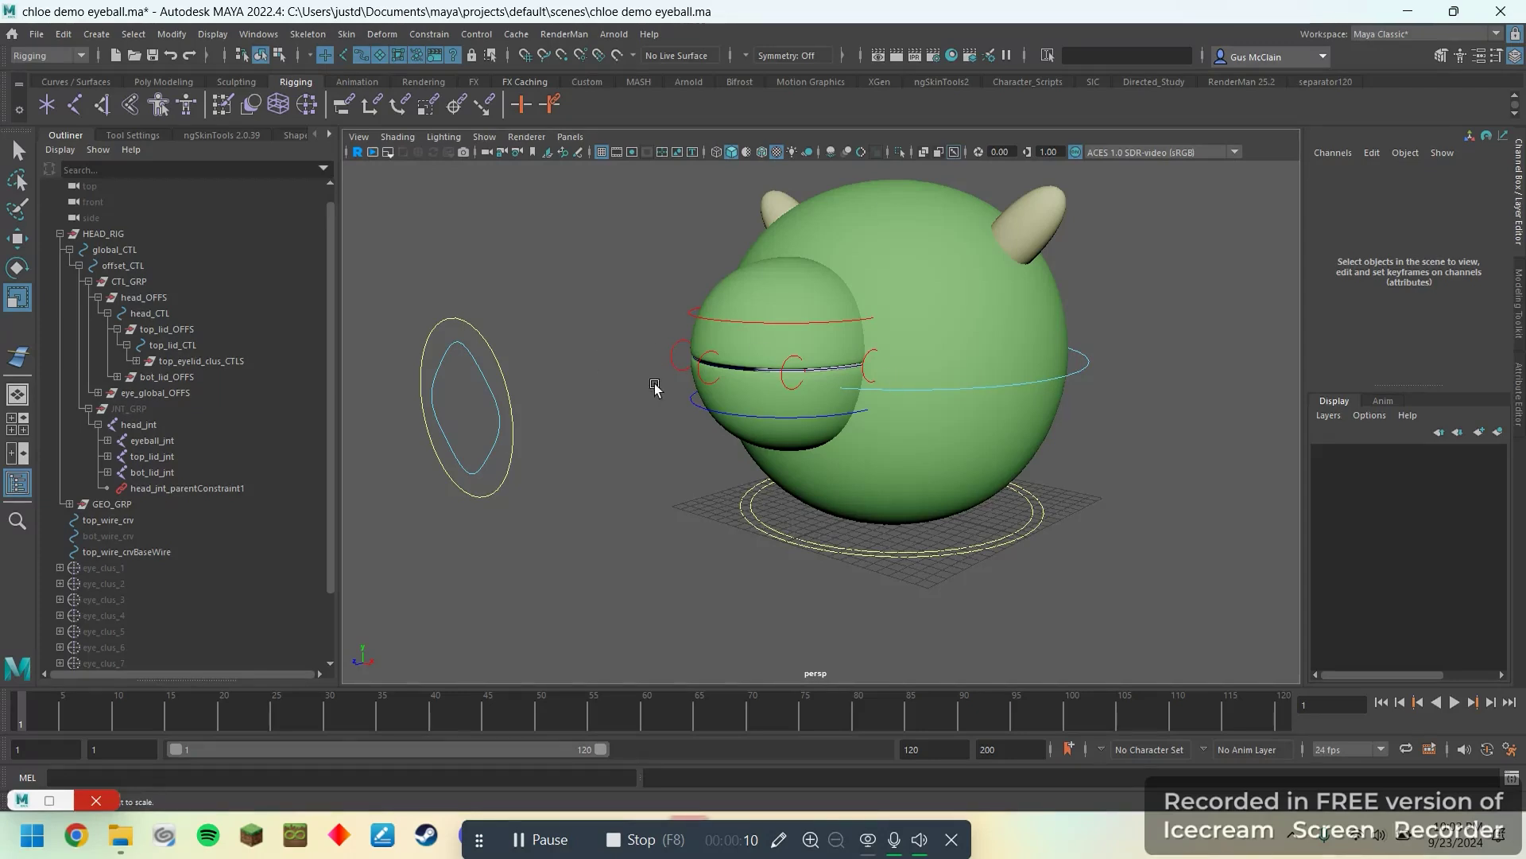
- Create an empty group and name it MOD_GRP
scroll(178, 452, "down", 1)
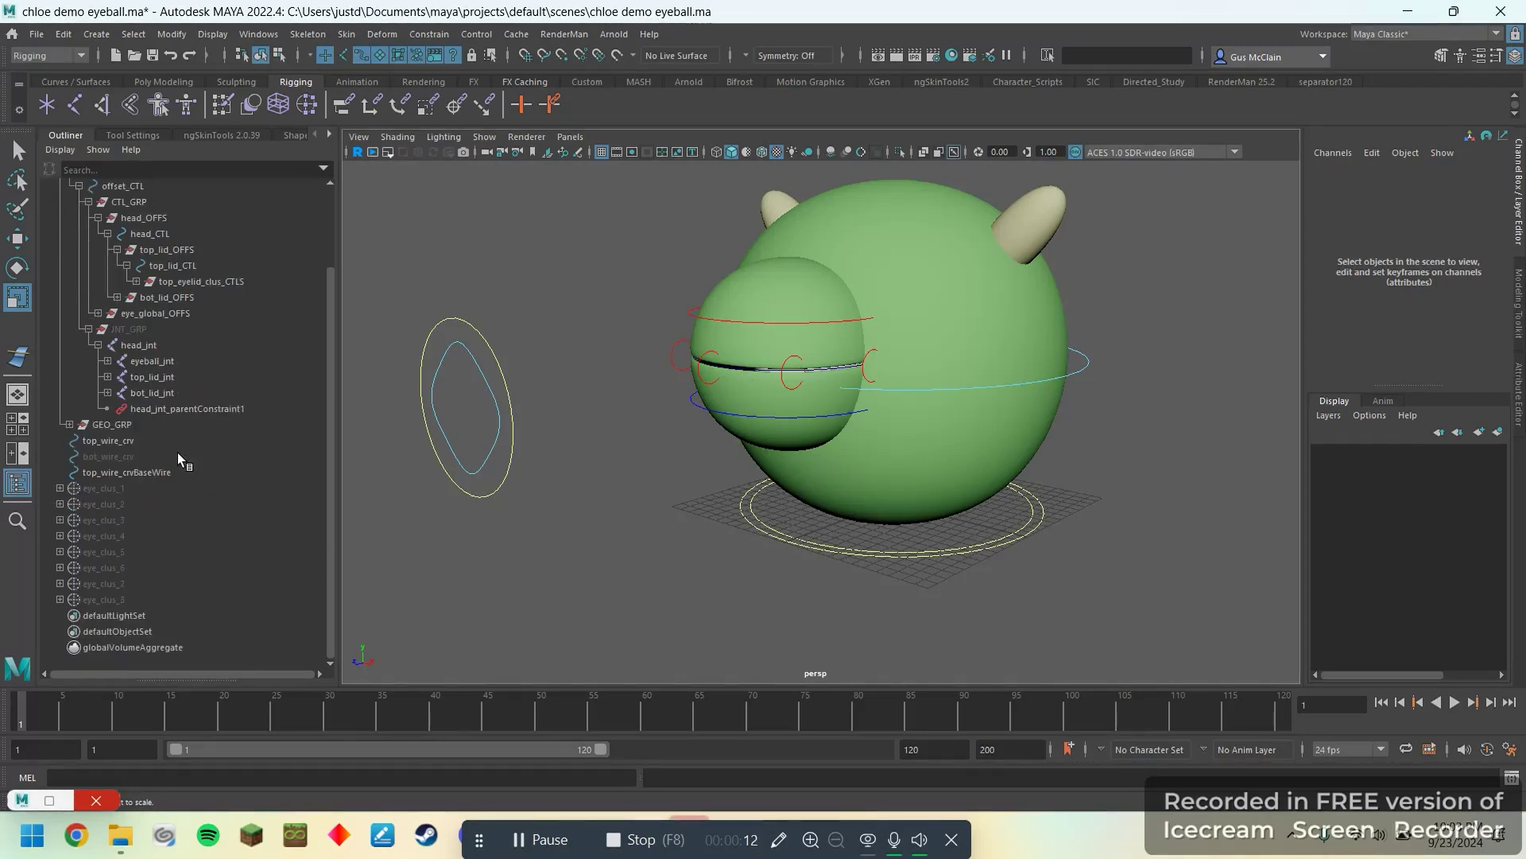
scroll(175, 504, "up", 2)
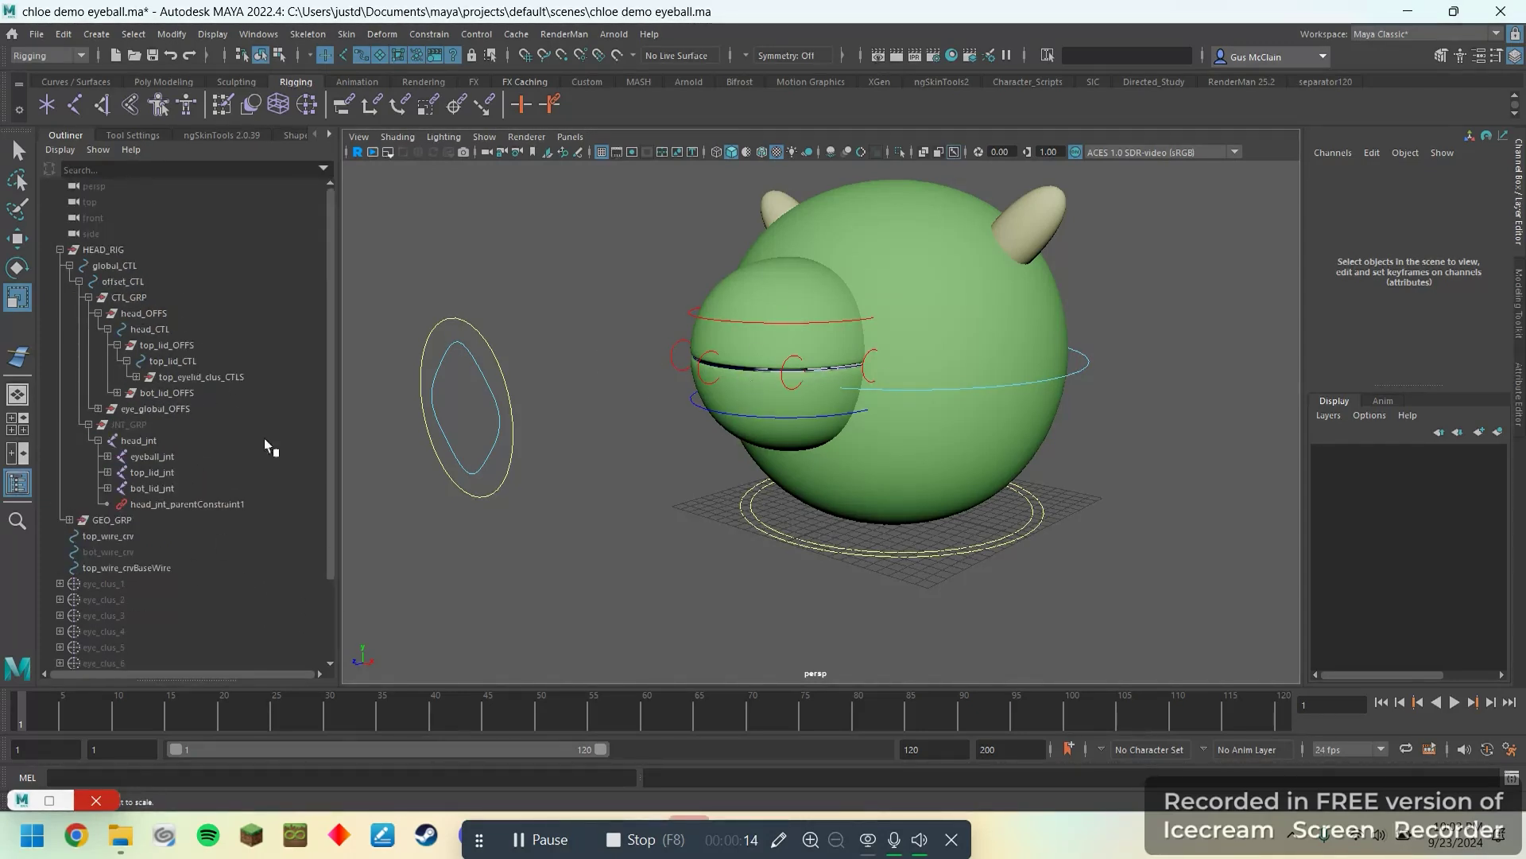
scroll(154, 516, "down", 2)
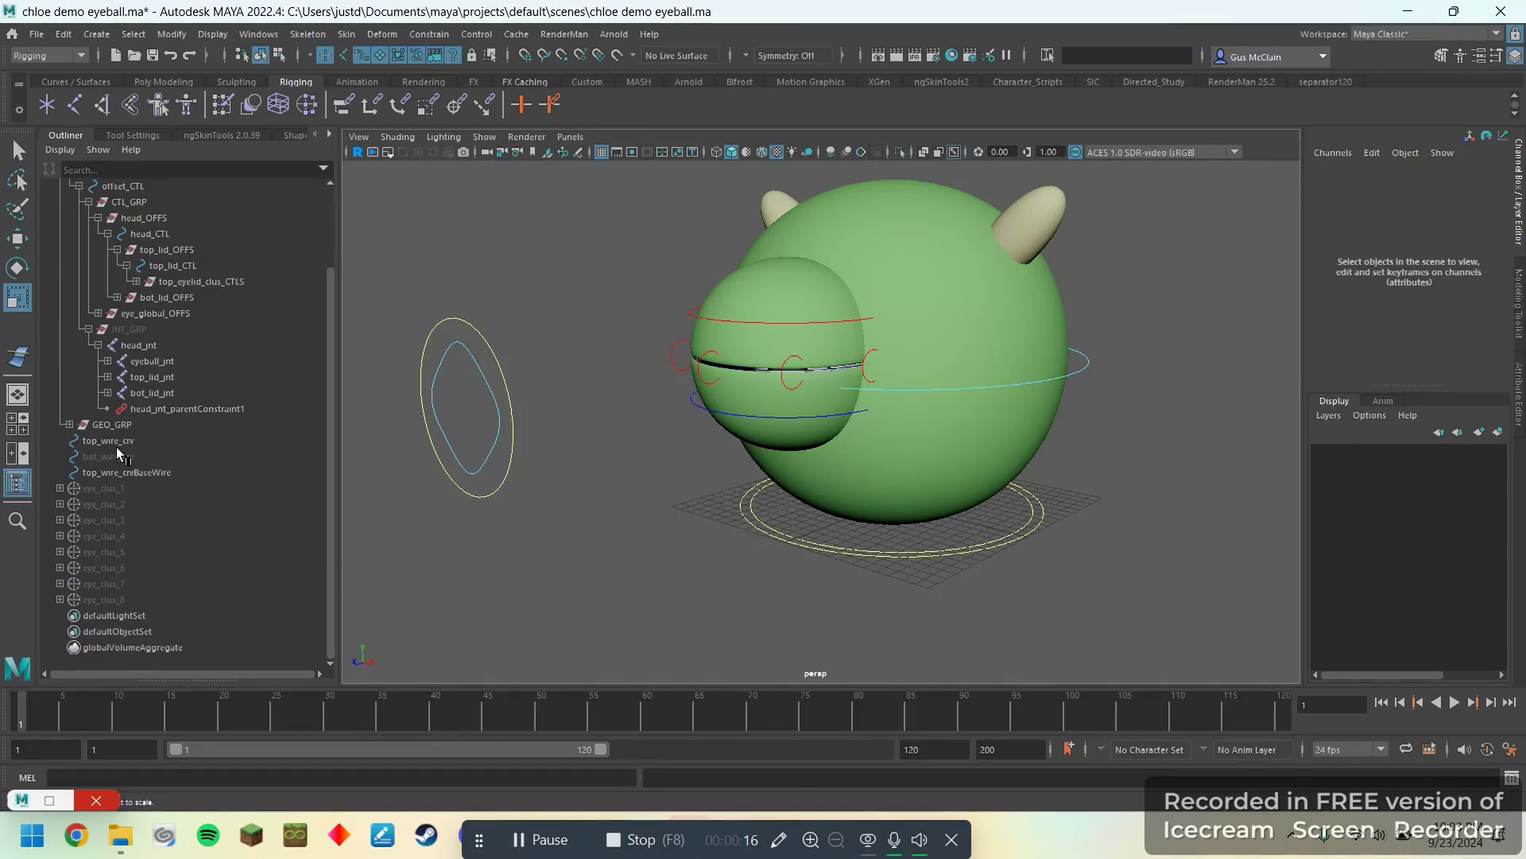
mouse_move(126, 445)
left_mouse_down()
mouse_move(132, 482)
mouse_move(127, 457)
left_mouse_up()
left_click(404, 560)
key("ctrl+g")
double_click(95, 615)
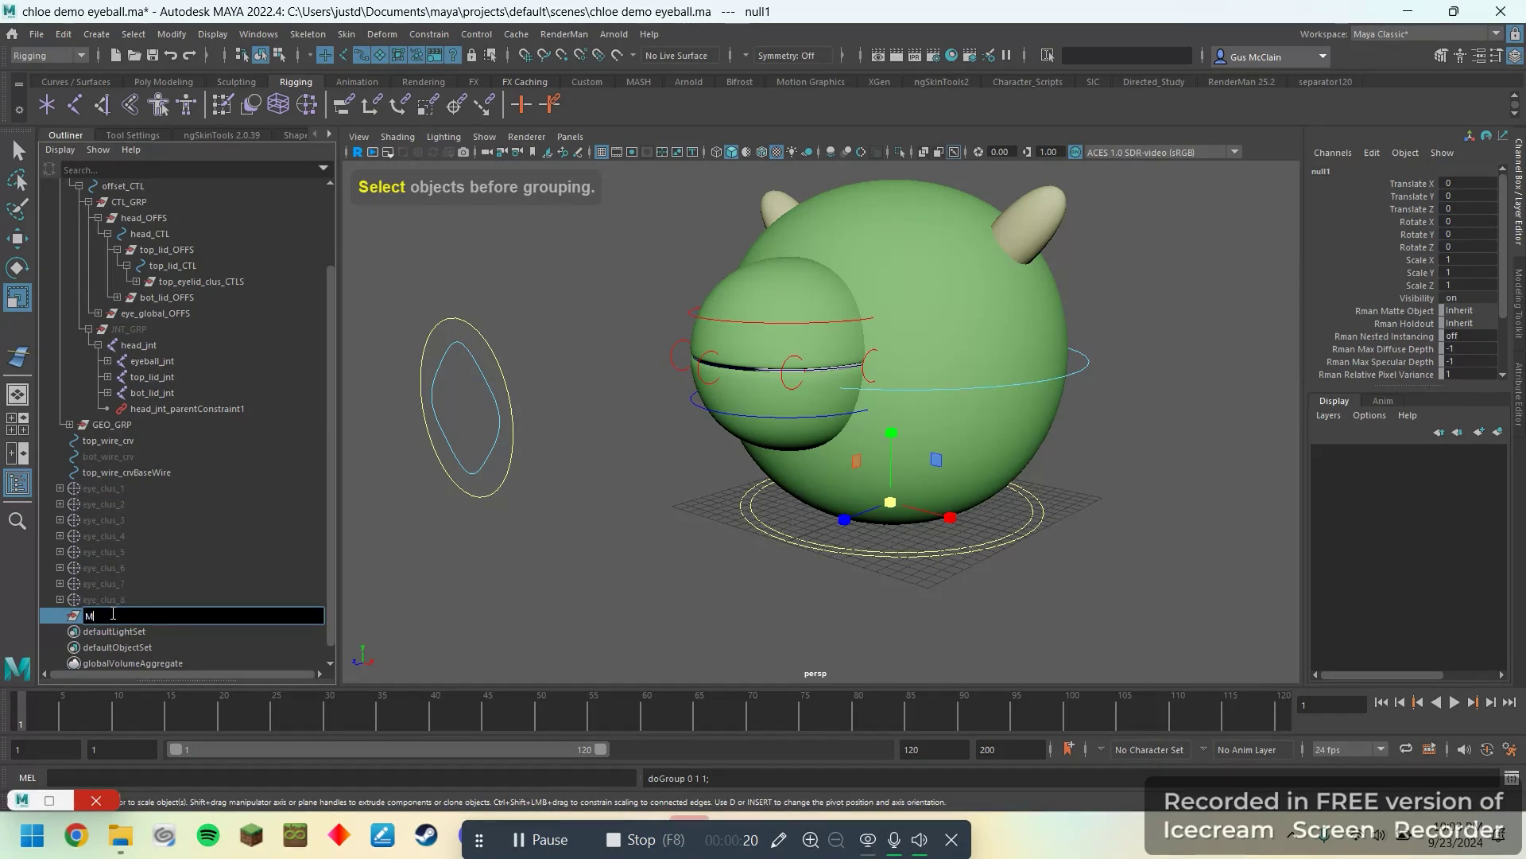
type("MOD_GRP")
key("Return")
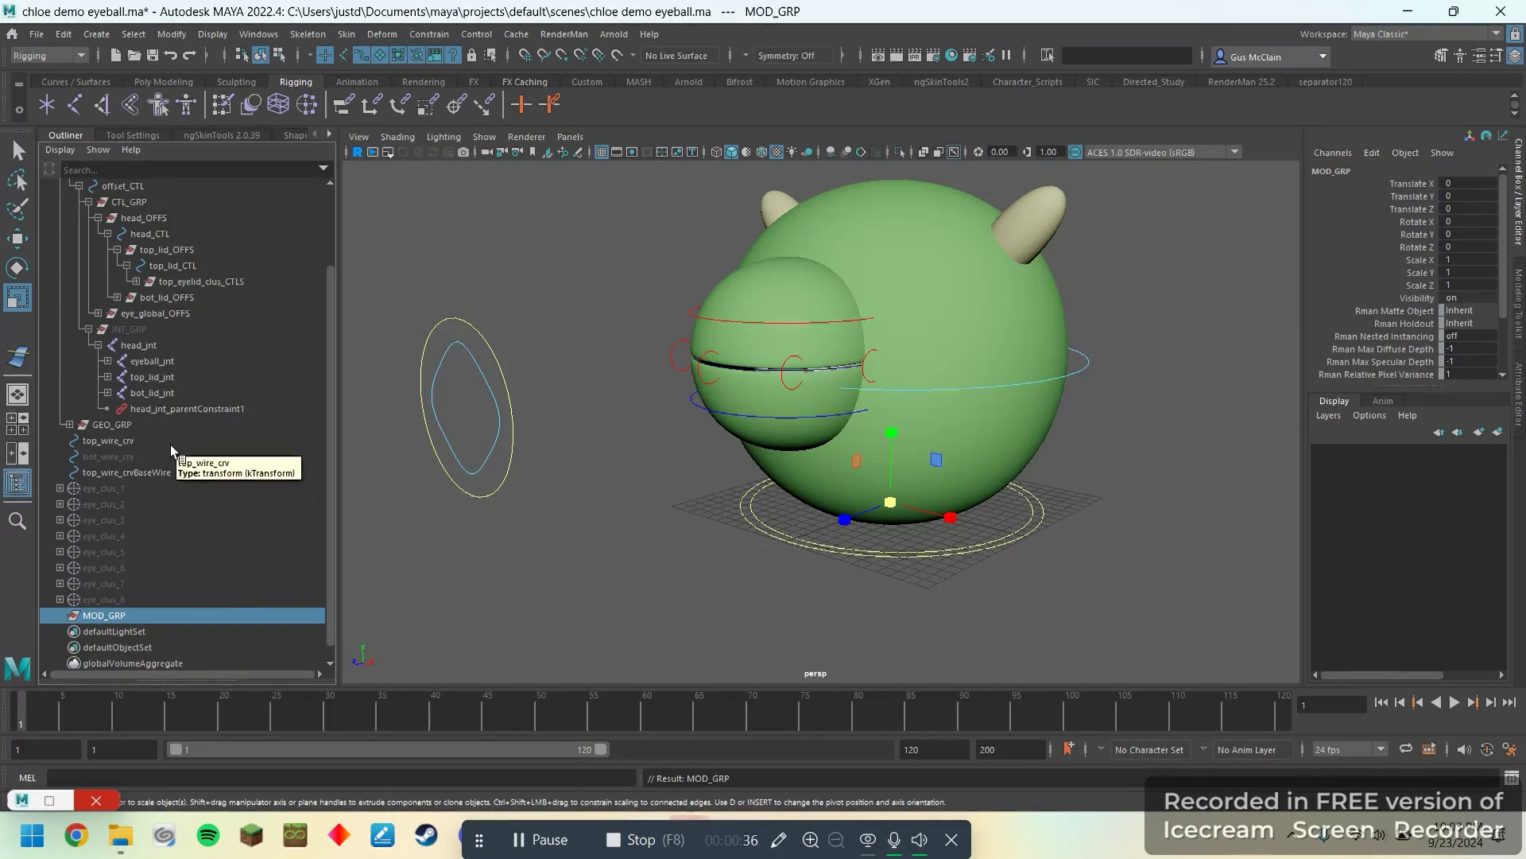
- Move top_wire_crv, bot_wire_crv, top_wire_crvBaseWire and clusters eye_clus_1 through eye_clus_8 into MOD_GRP
left_click_drag(167, 443, 155, 597)
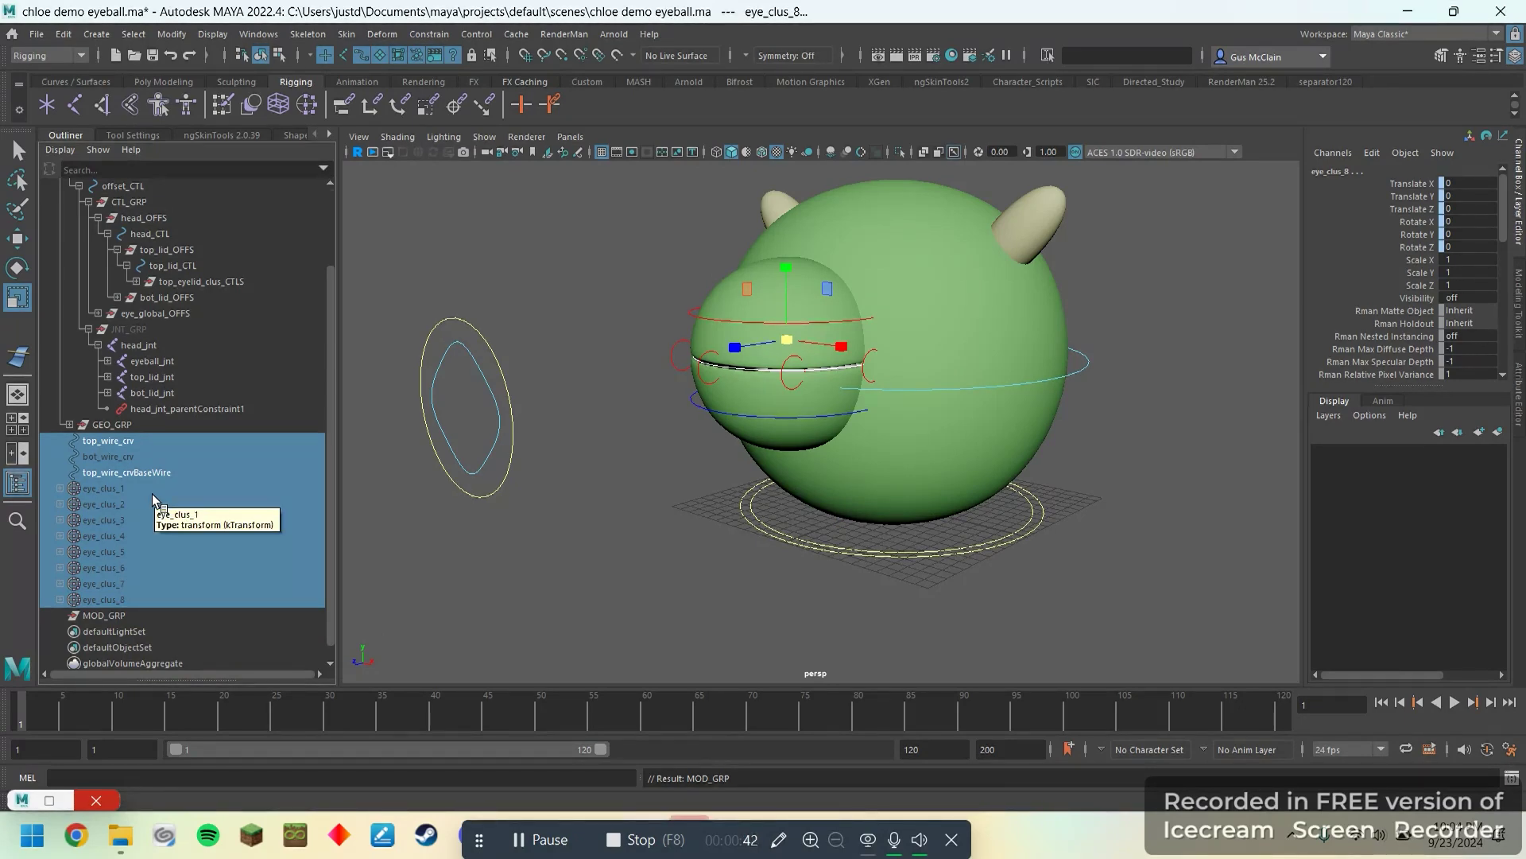
scroll(159, 492, "down", 1)
middle_click_drag(211, 517, 178, 598)
- Collapse offset_CTL, then parent MOD_GRP under HEAD_RIG and place it above GEO_GRP
left_click(111, 537)
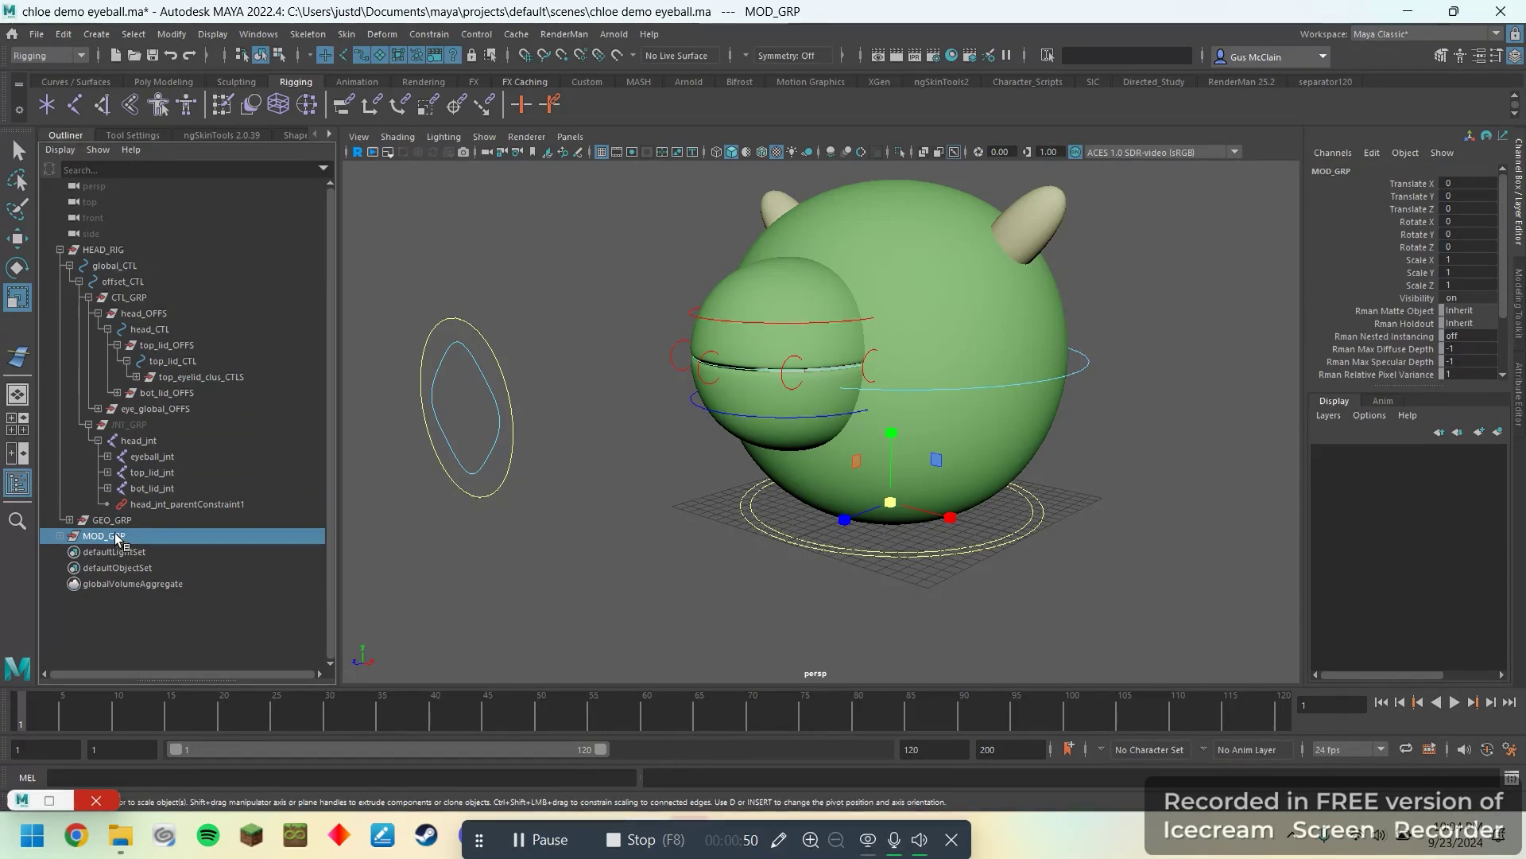
left_click(80, 282)
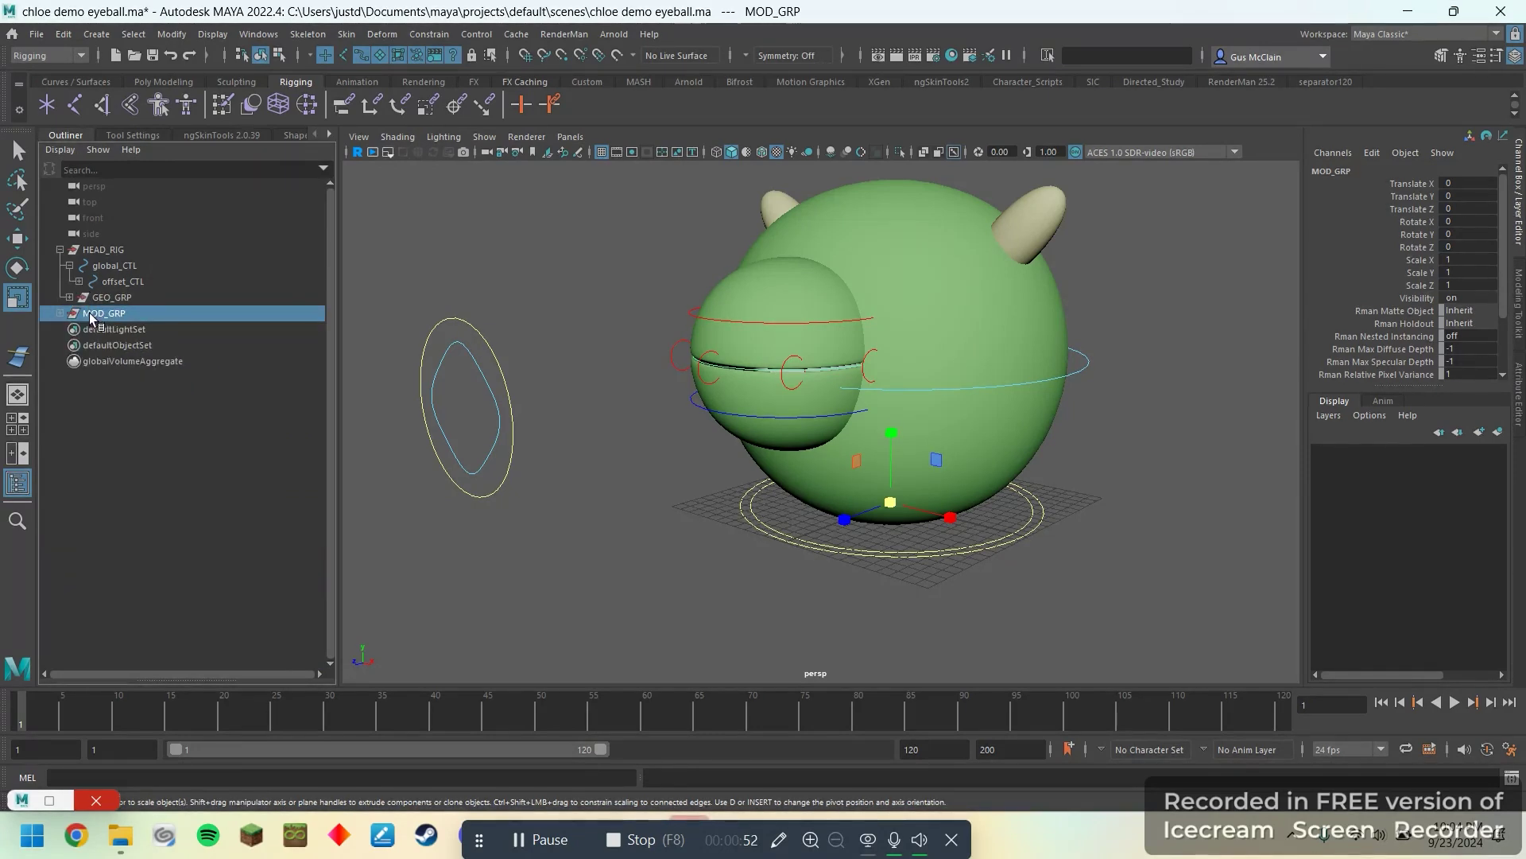
middle_click_drag(88, 311, 107, 247)
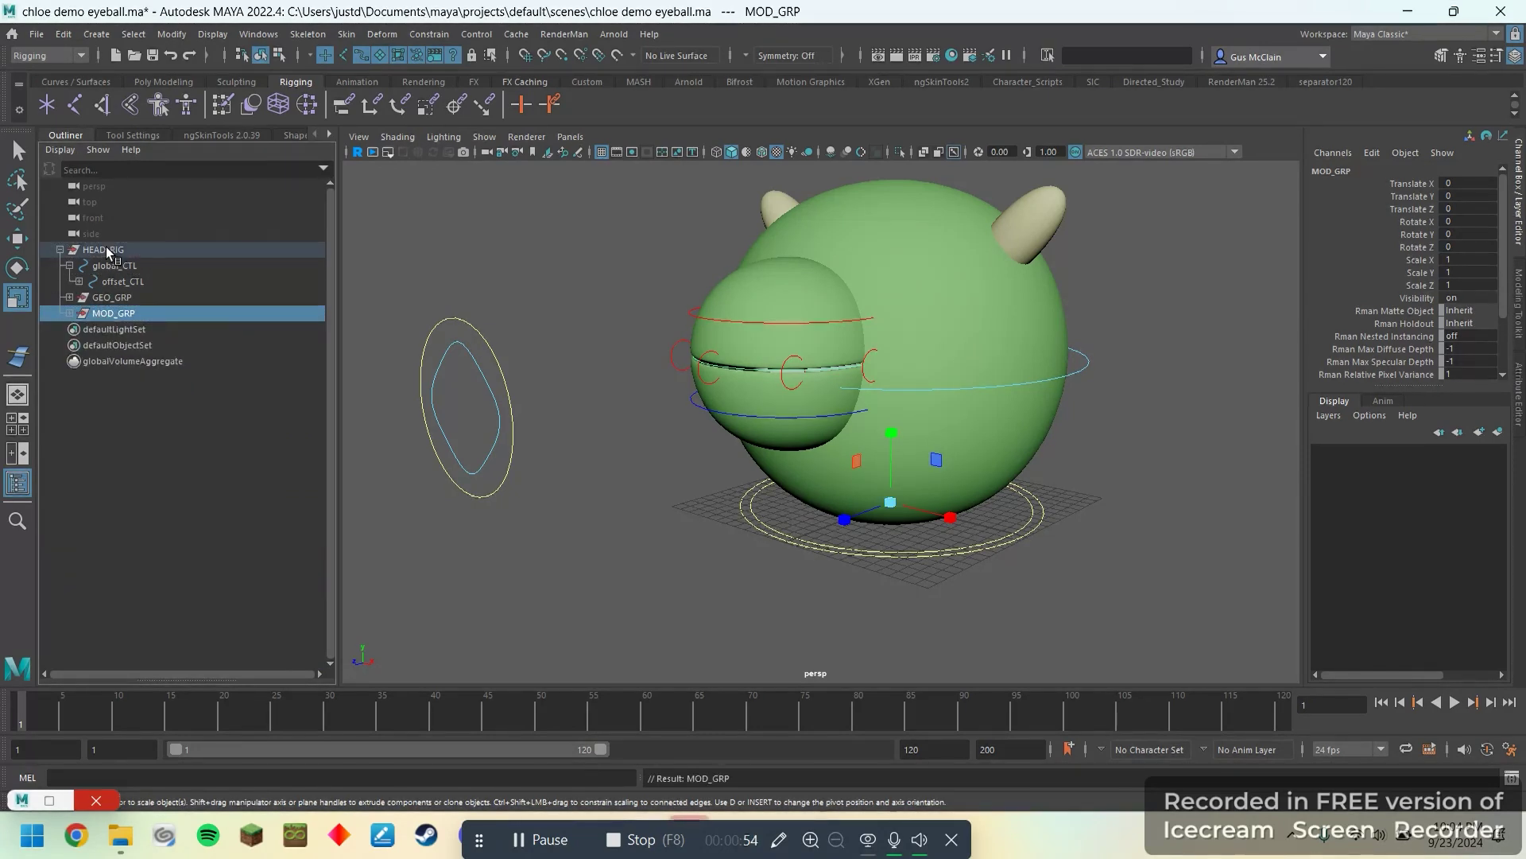
middle_click_drag(124, 313, 121, 290)
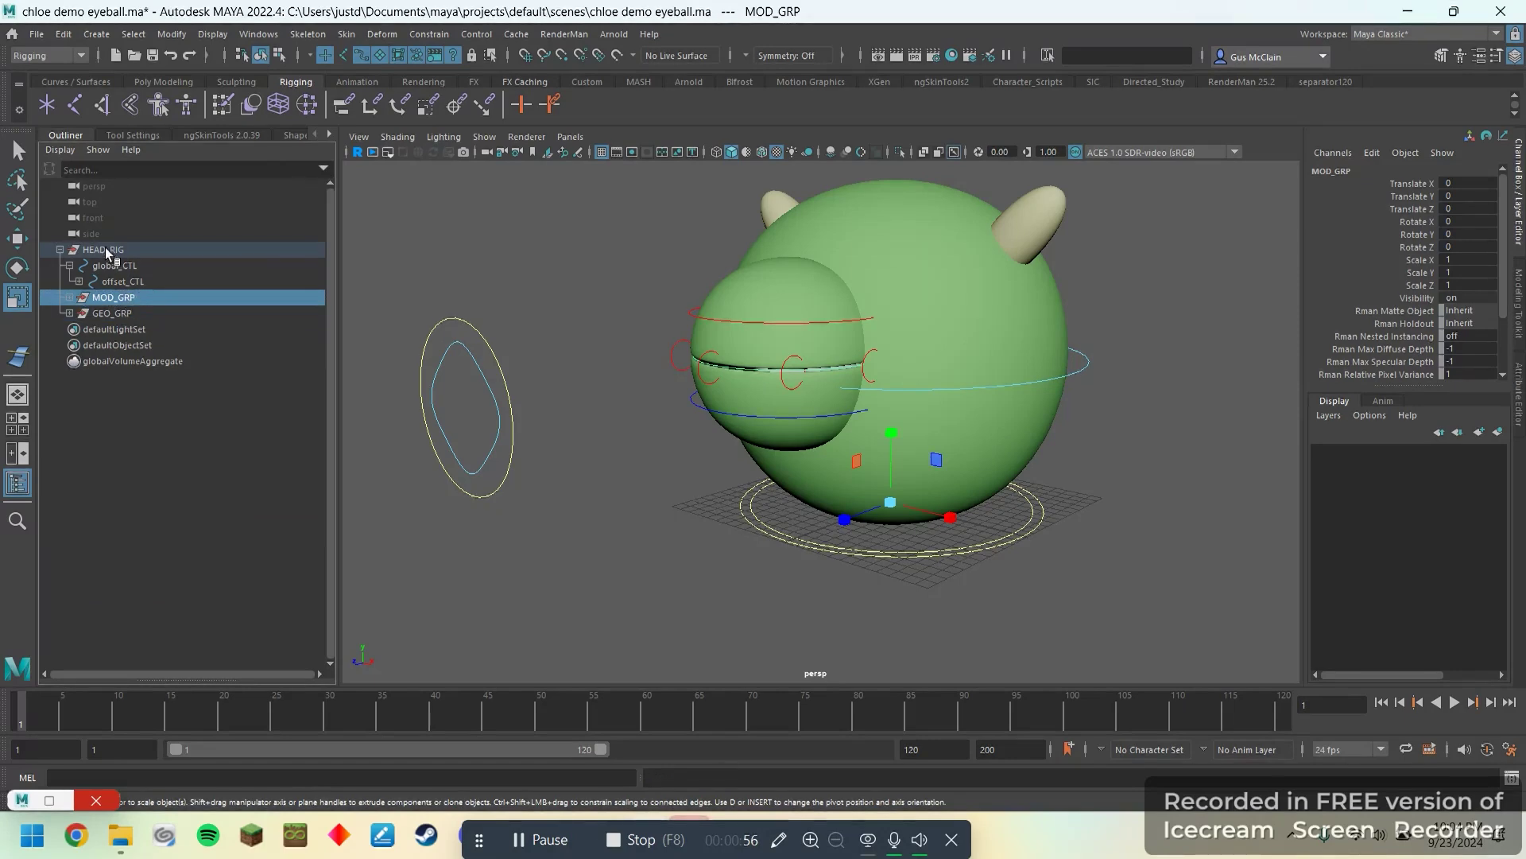
left_click(105, 249)
left_click(112, 265)
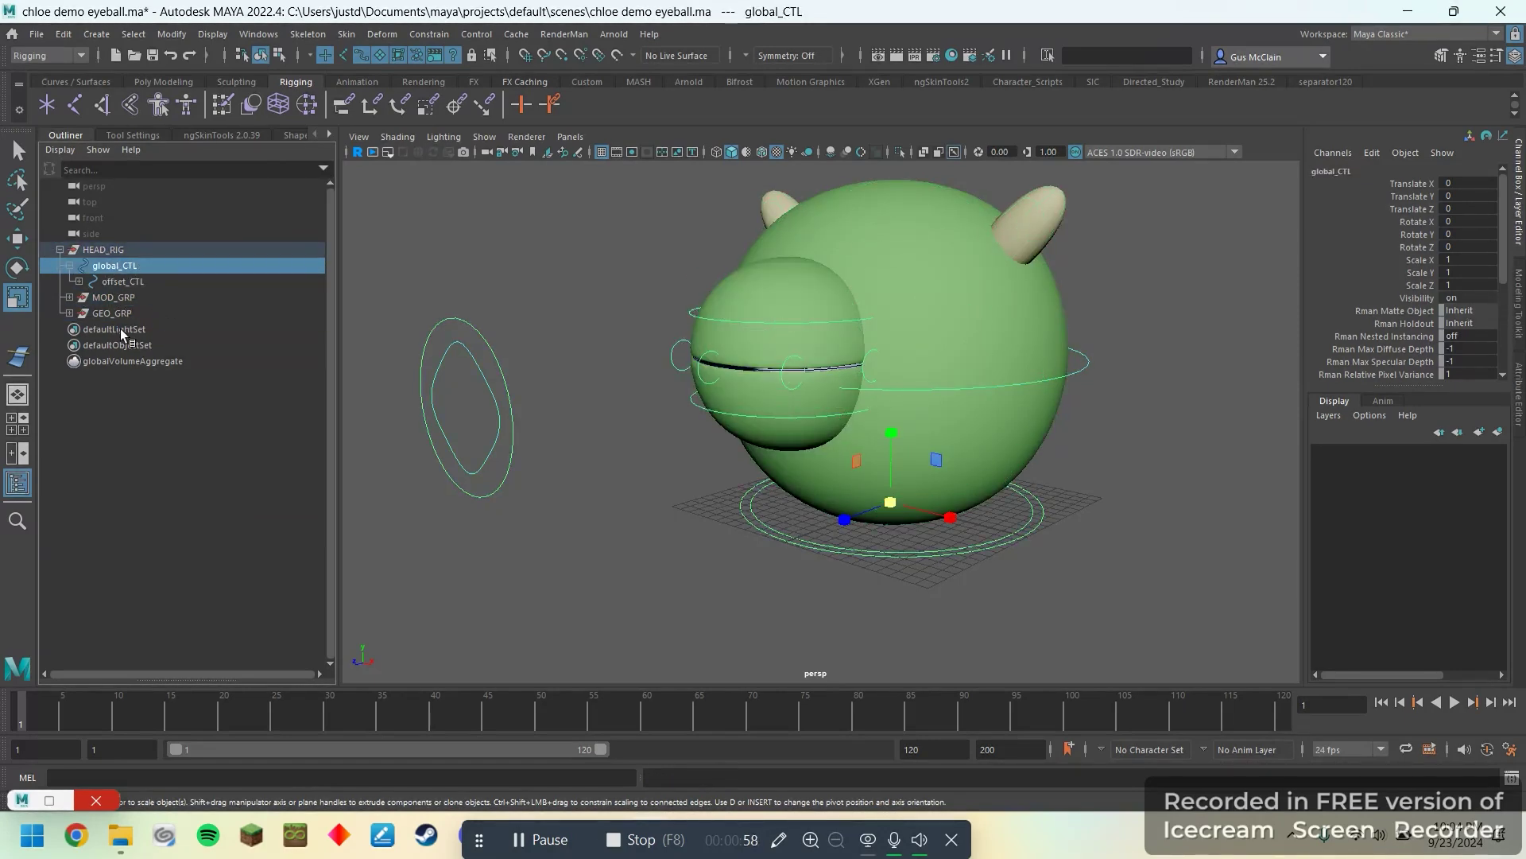
- Examine which rig parts MOD_GRP and GEO_GRP contain by selecting each group in turn, and clear the selection
left_click(121, 299)
left_click(121, 313)
left_click(127, 298)
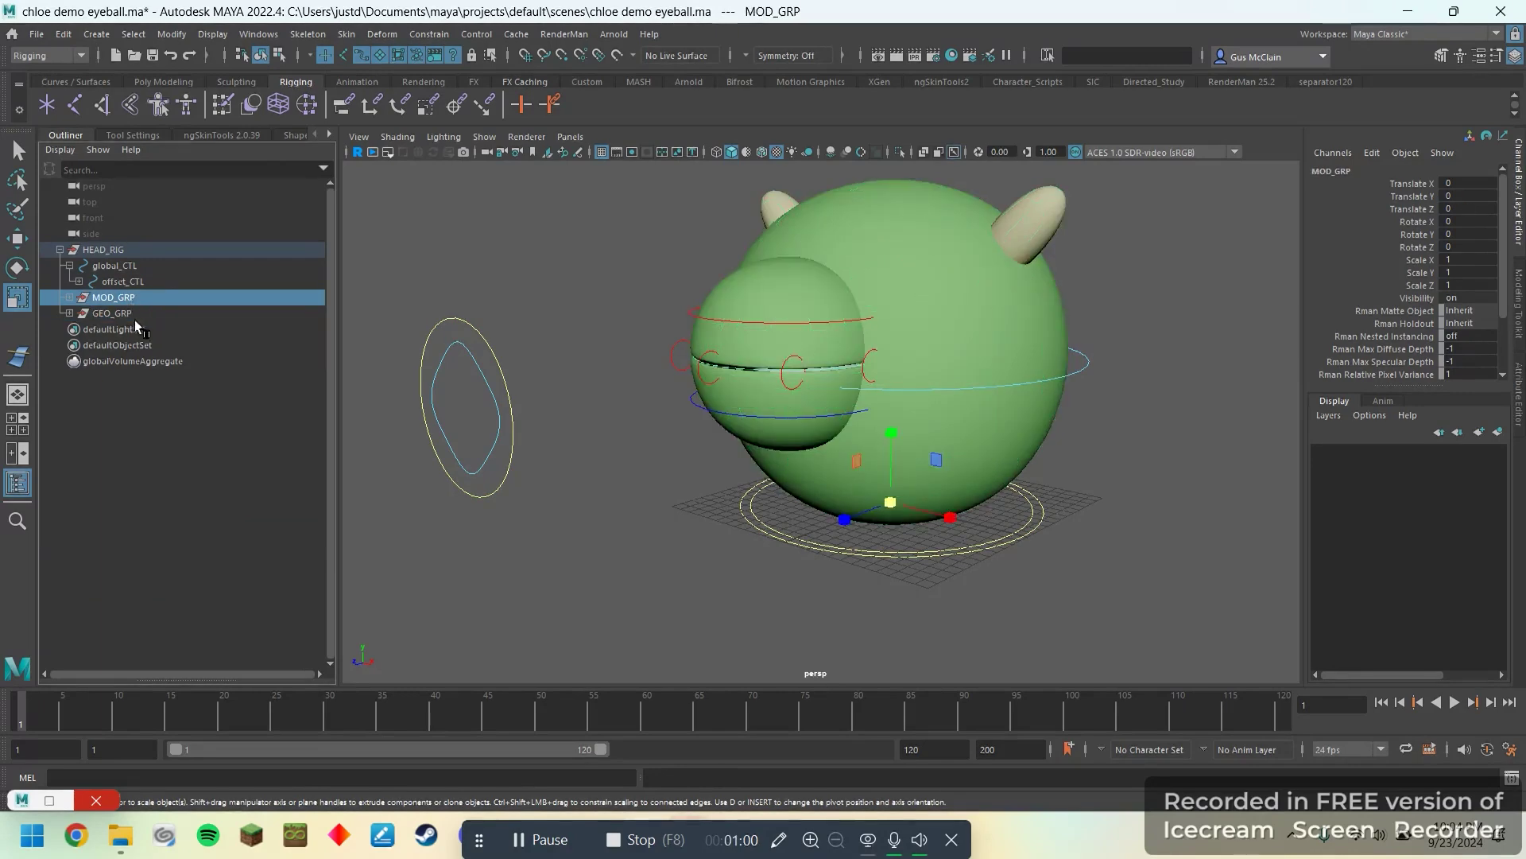
left_click(134, 317)
left_click_drag(724, 516, 879, 565, "alt")
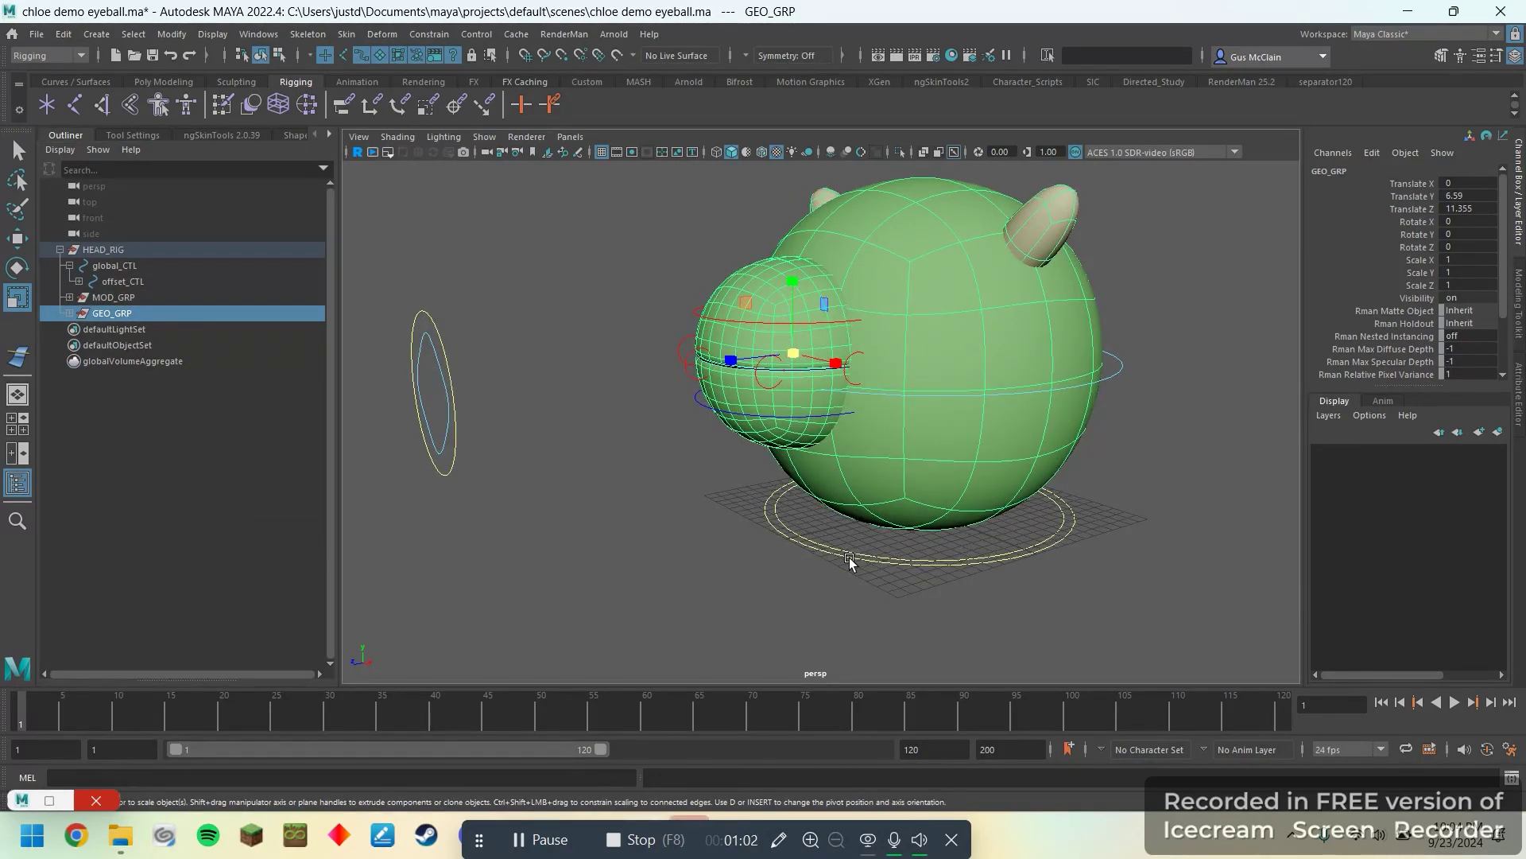
left_click(850, 559)
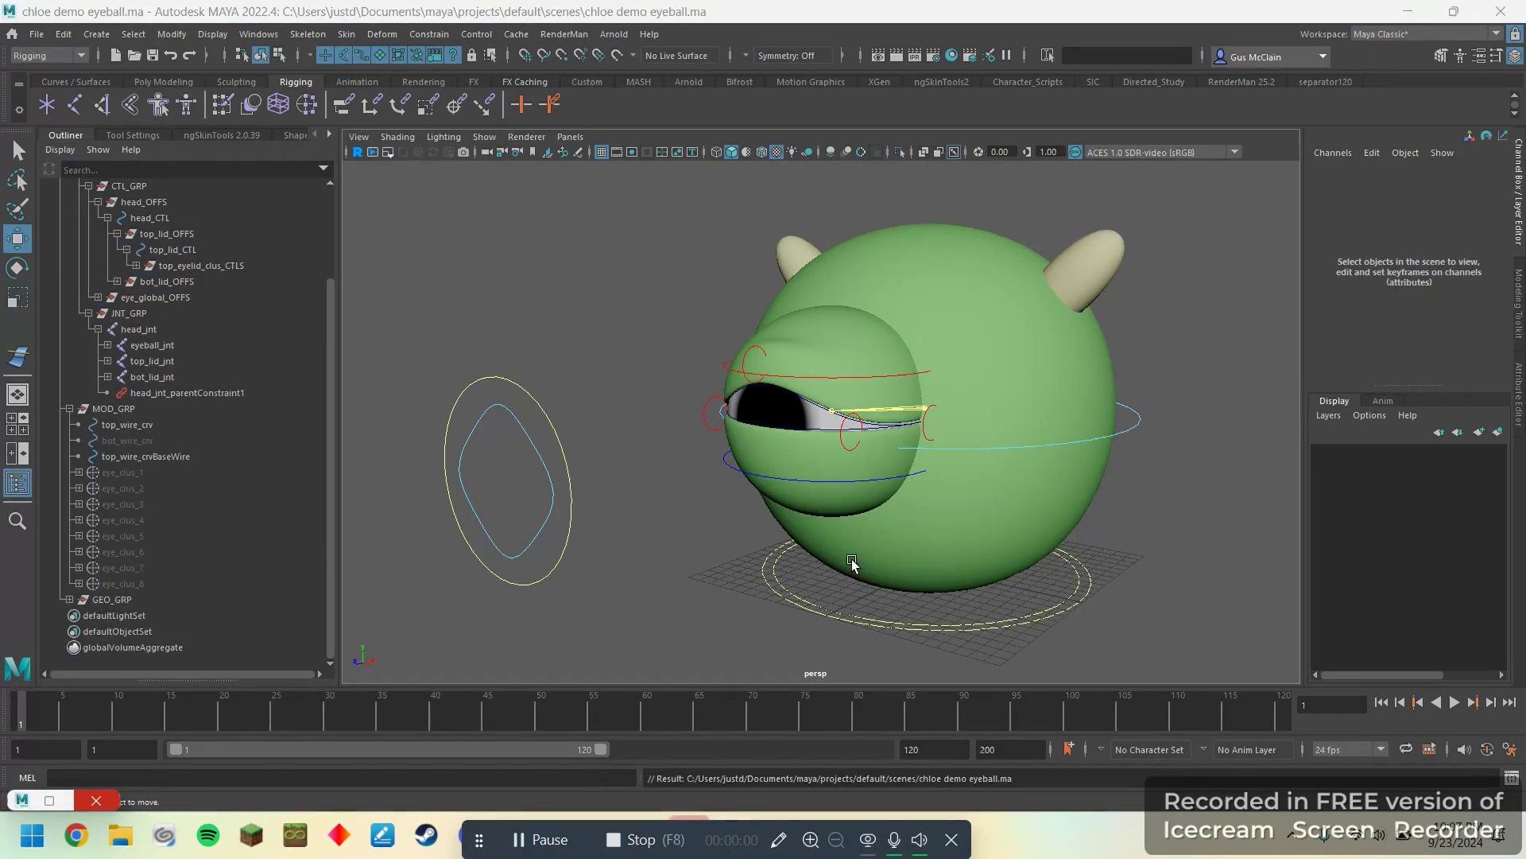
- Reset Translate Y of eye_clus_3_CTL to 0 and clear the selection
mouse_move(852, 563)
left_mouse_down("alt")
mouse_move(828, 535)
mouse_move(876, 535)
mouse_move(864, 566)
left_mouse_up("alt")
left_click(733, 365)
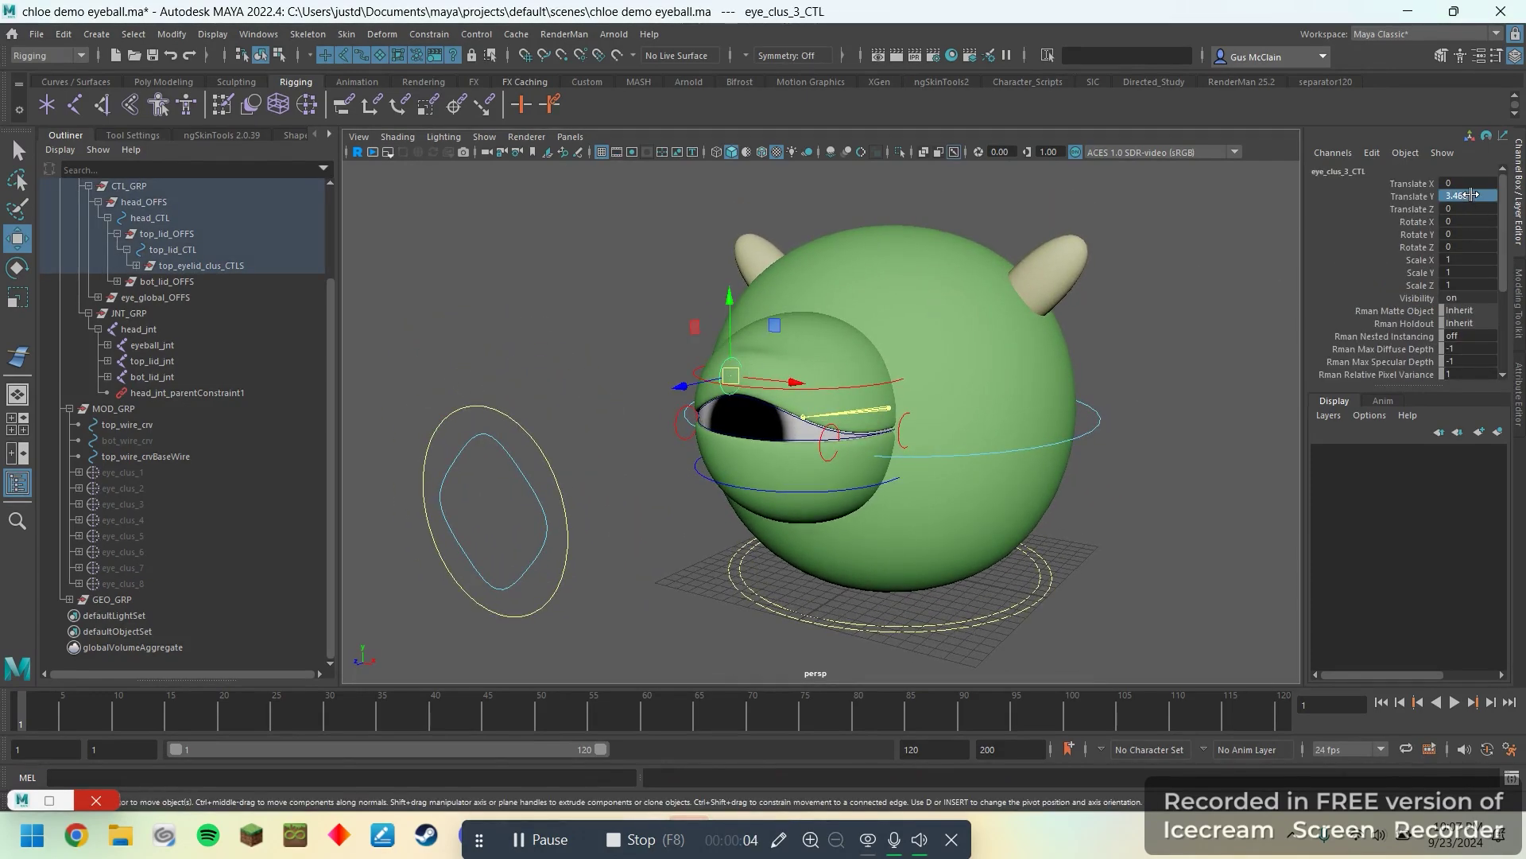
type("0")
key("Return")
scroll(849, 501, "up", 2)
left_click_drag(848, 500, 805, 478, "alt")
middle_click_drag(804, 478, 848, 432, "alt")
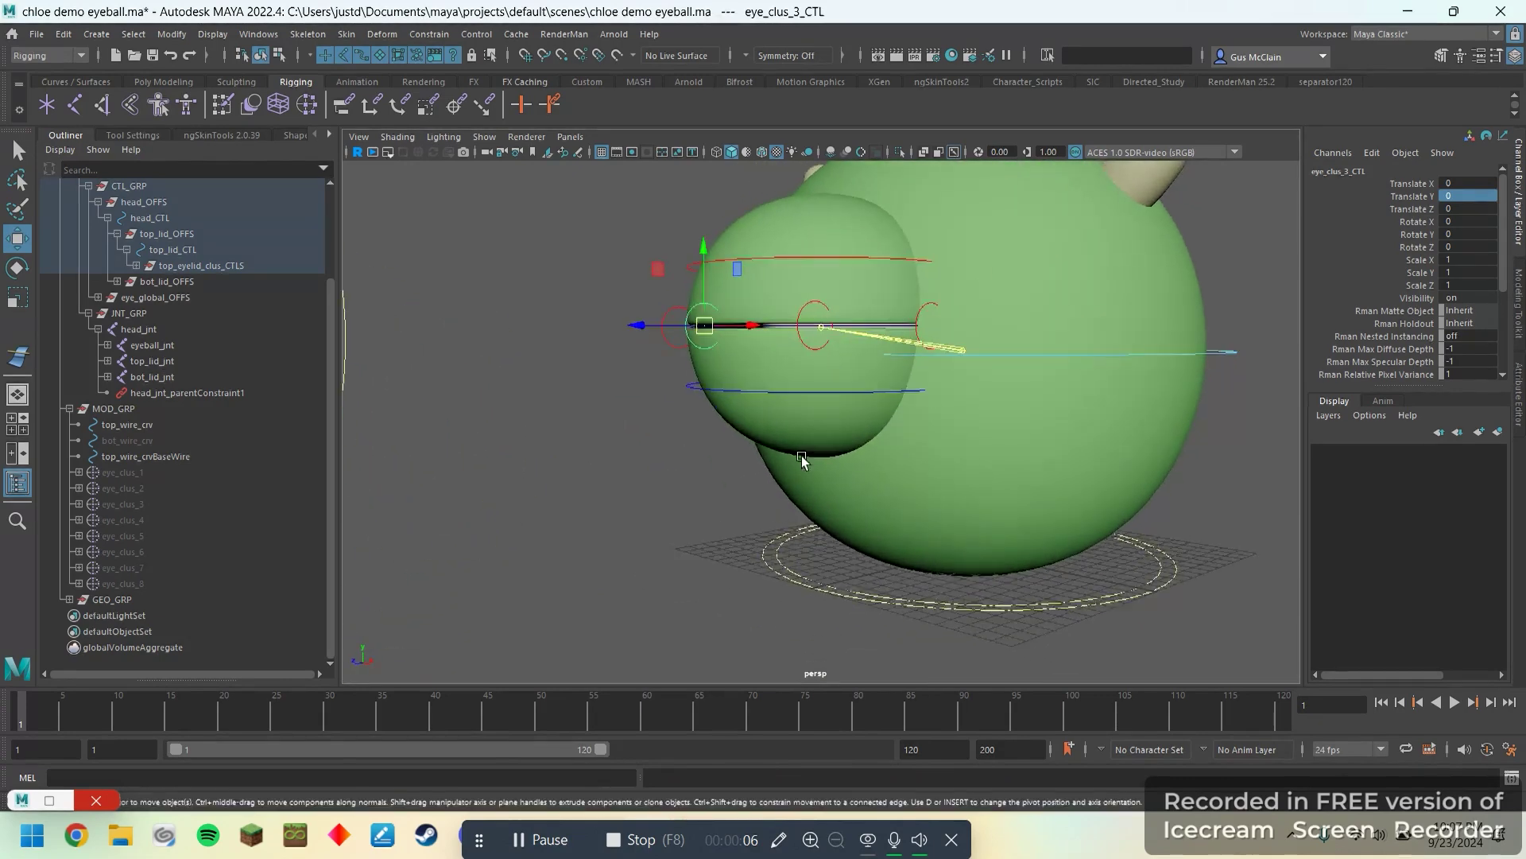
left_click(803, 493)
- Collapse MOD_GRP and the whole HEAD_RIG hierarchy in the scene listing
middle_click_drag(803, 493, 830, 547, "alt")
mouse_move(830, 547)
left_mouse_down("alt")
mouse_move(777, 544)
mouse_move(801, 545)
left_mouse_up("alt")
left_click(68, 409)
left_click(69, 409)
left_click(60, 250)
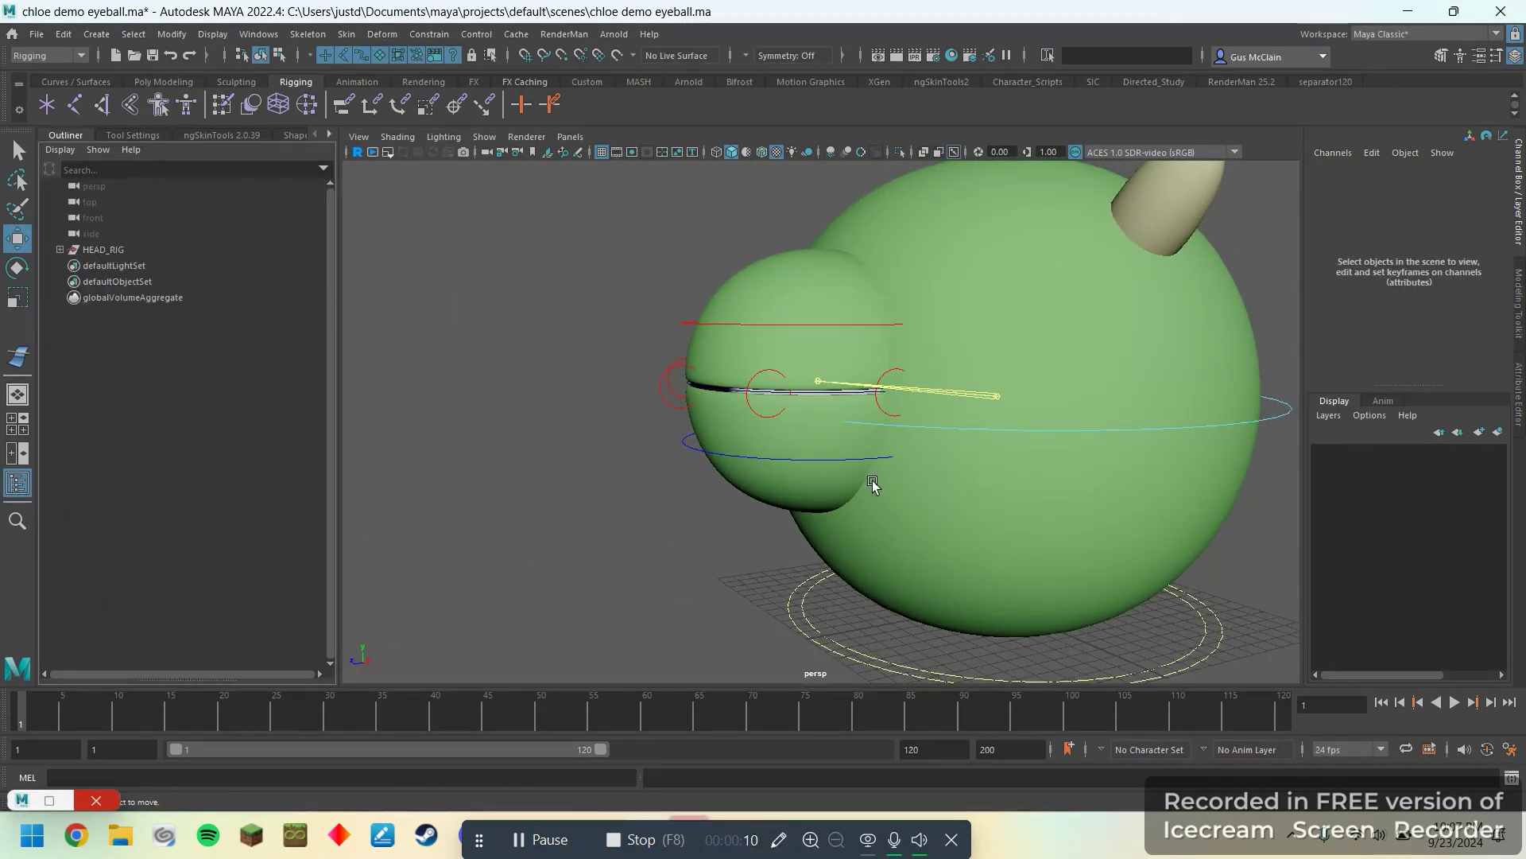
- Try raising eye_clus_4_CTL to test the upper eyelid deformation, and undo the move
scroll(827, 474, "up", 3)
left_click_drag(826, 474, 656, 399, "alt")
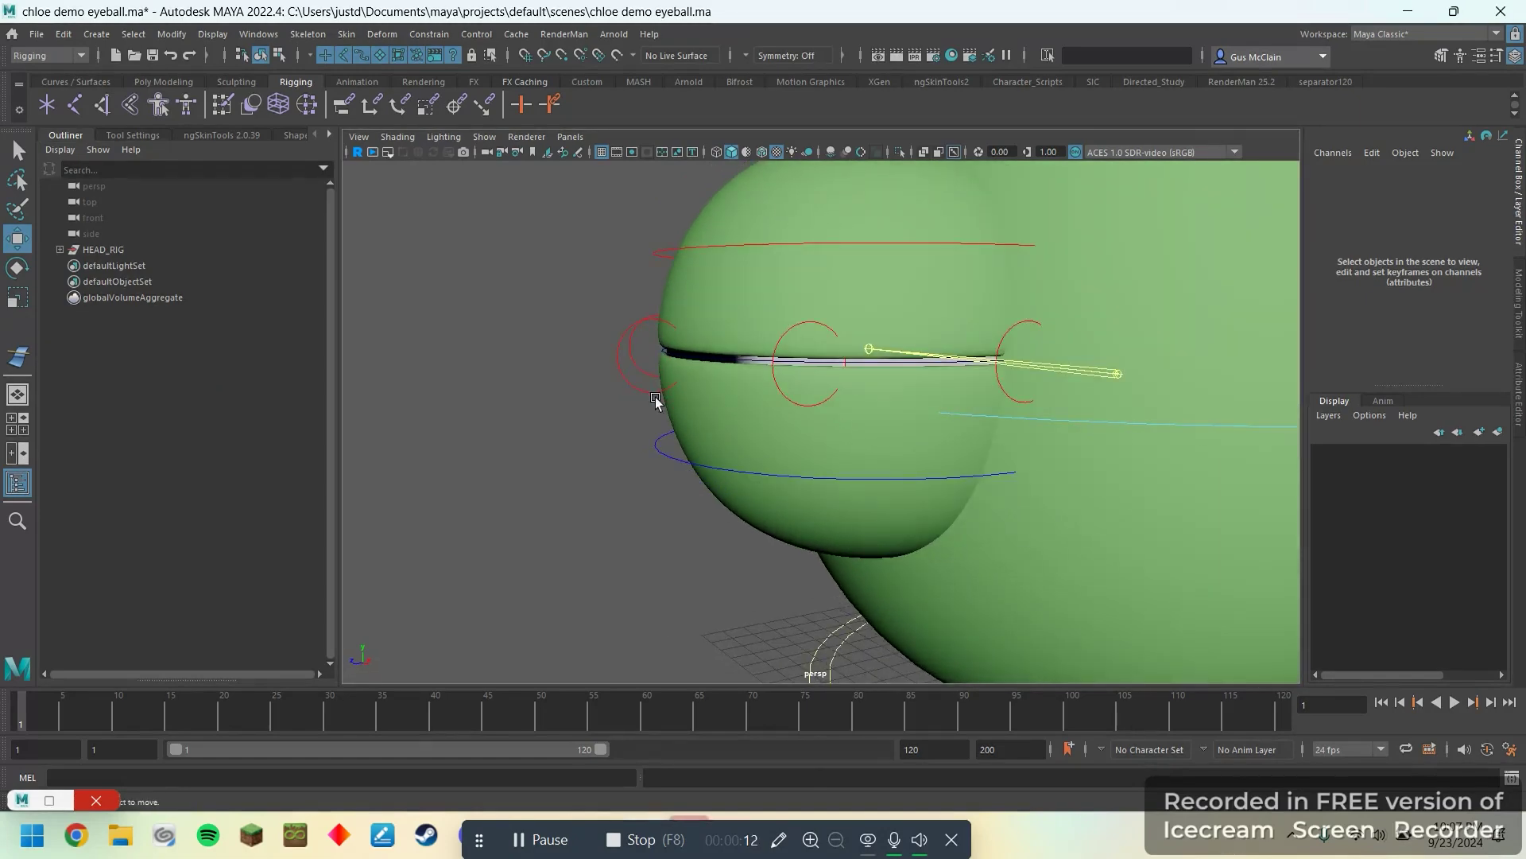
left_click_drag(767, 402, 677, 373, "alt")
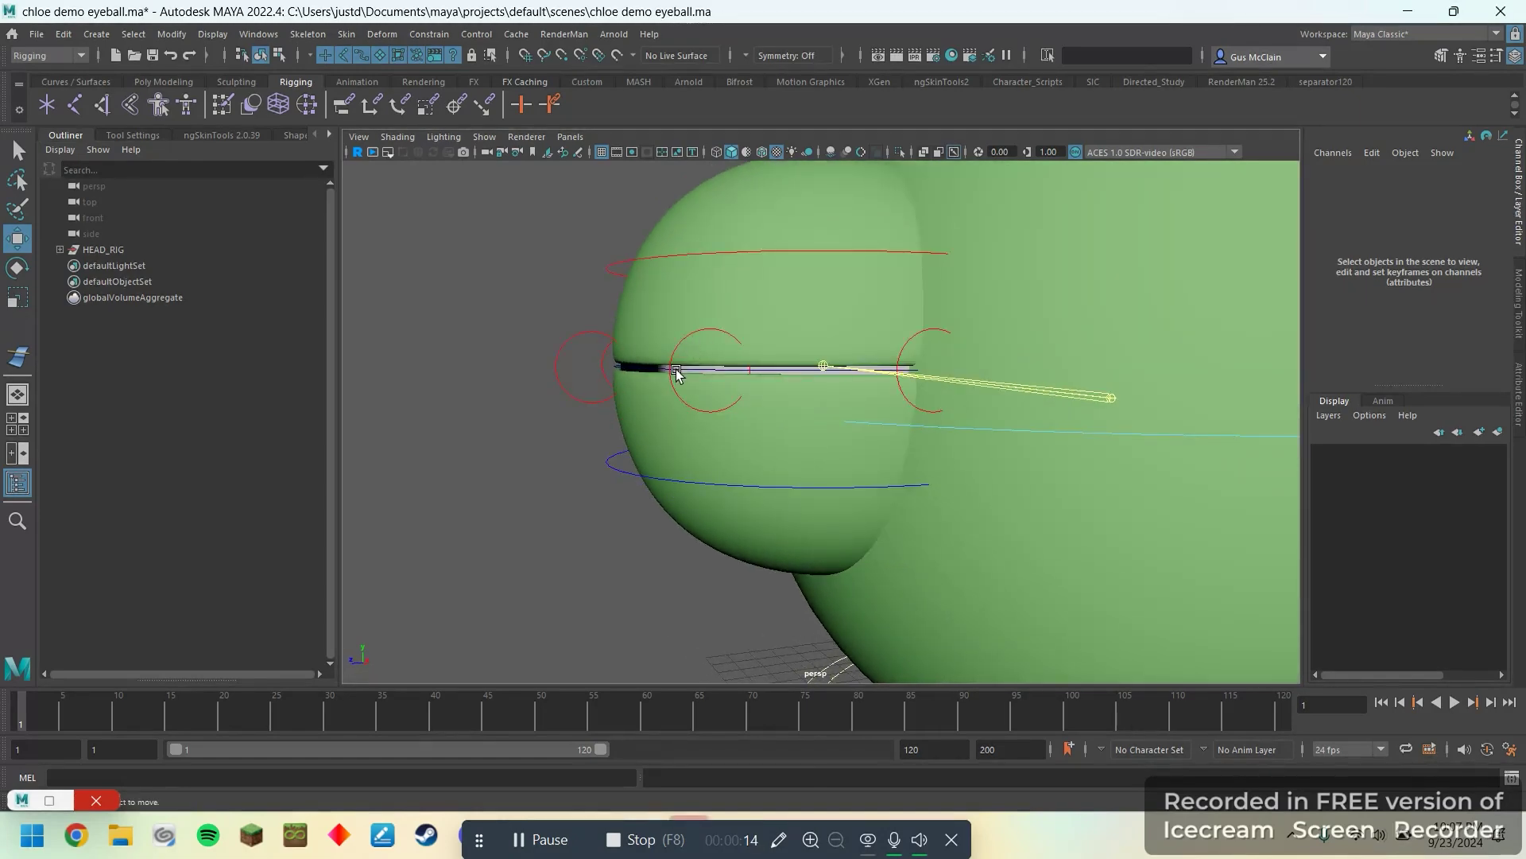
left_click(713, 332)
left_click_drag(774, 392, 648, 320, "alt")
left_click_drag(663, 386, 767, 393, "alt")
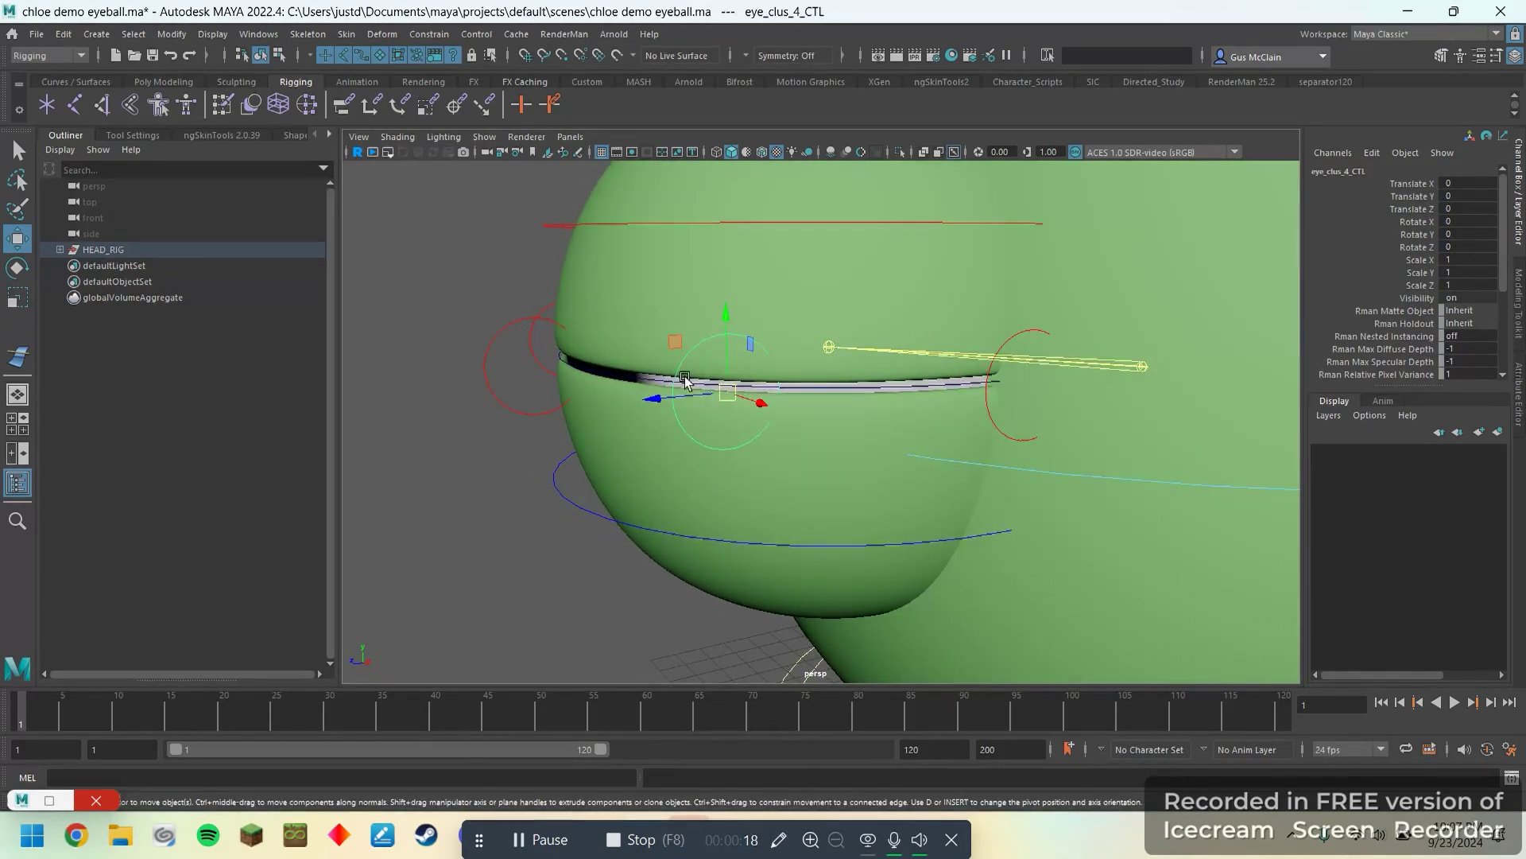
left_click_drag(724, 353, 759, 194)
key("ctrl+z")
- Try raising the lower CVs of eye_clus_4_CTL to flatten its lower half at the eyelid seam
left_click_drag(782, 408, 732, 418, "alt")
left_click(280, 57)
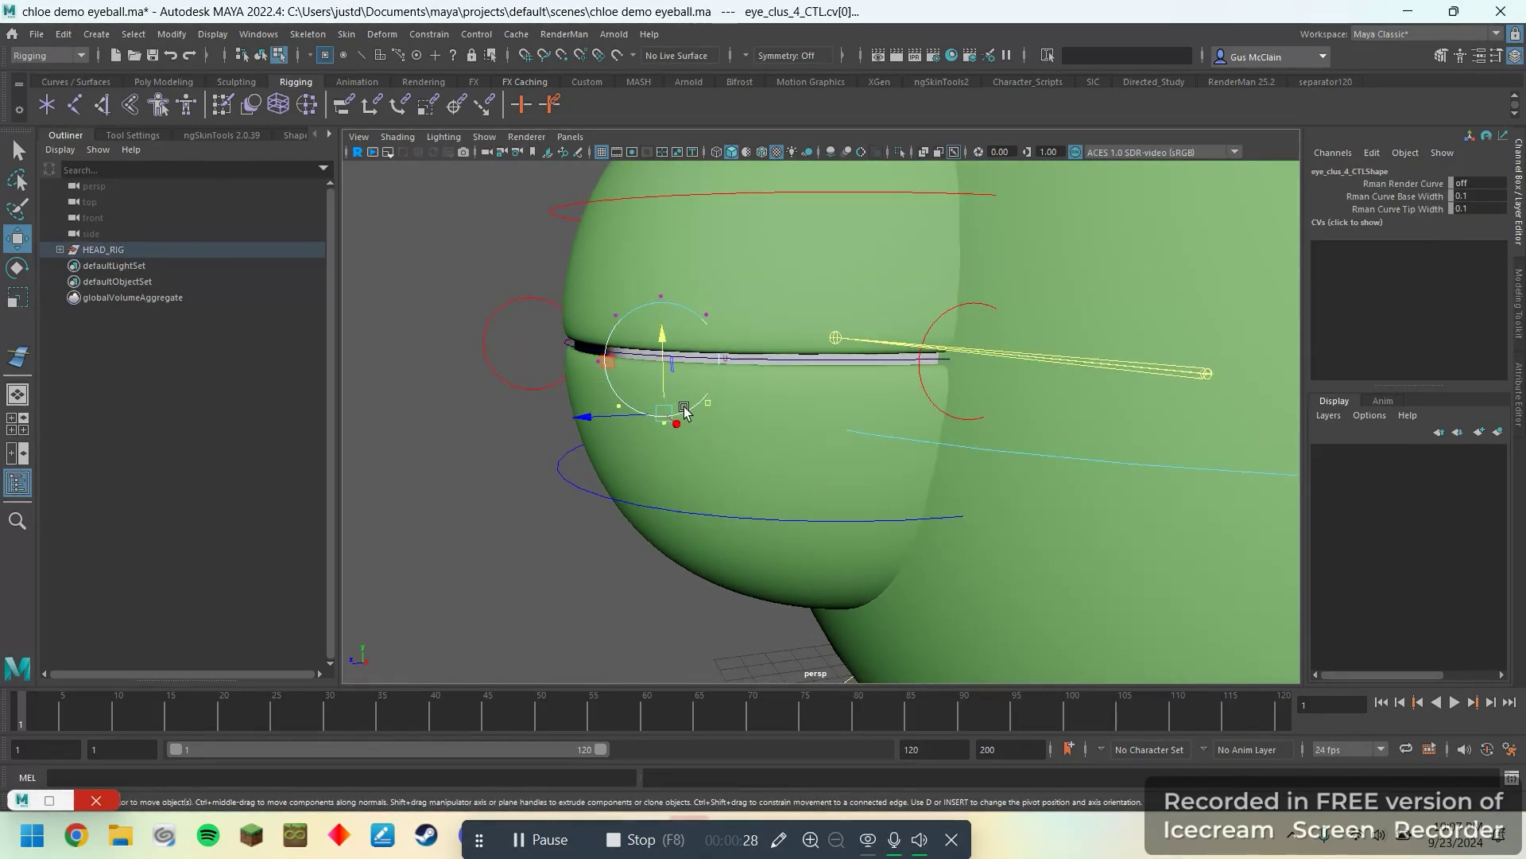
key("r")
left_click_drag(664, 364, 663, 327)
key("w")
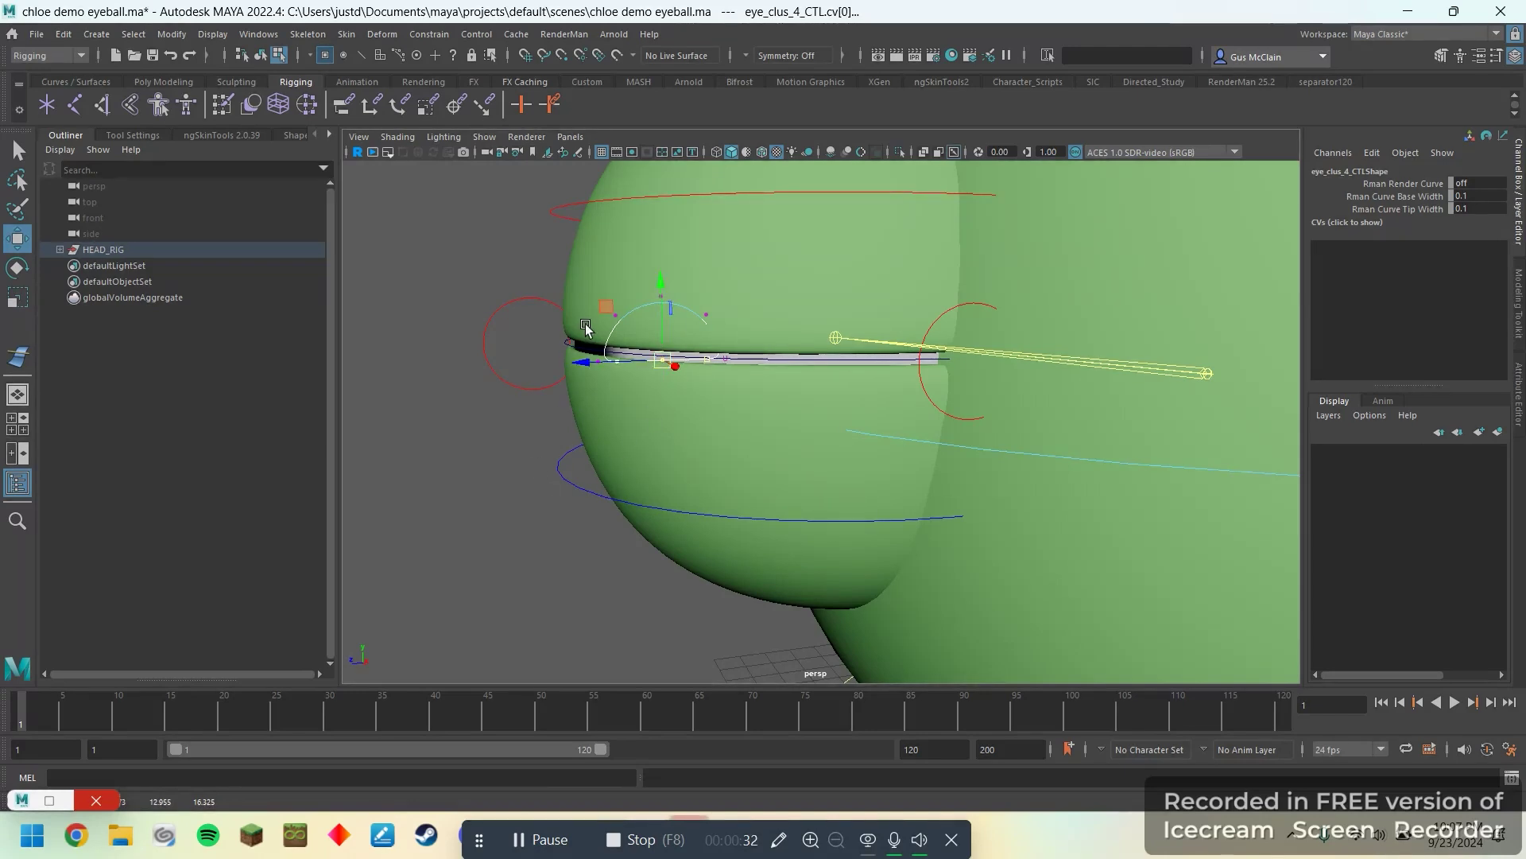
left_click(261, 56)
left_click(776, 551)
mouse_move(775, 551)
left_mouse_down("alt")
mouse_move(844, 556)
mouse_move(787, 552)
left_mouse_up("alt")
- Undo the CV reshaping of eye_clus_4_CTL and return to object selection mode
key("ctrl+z")
key("ctrl+z")
key("ctrl+z")
left_click(636, 569)
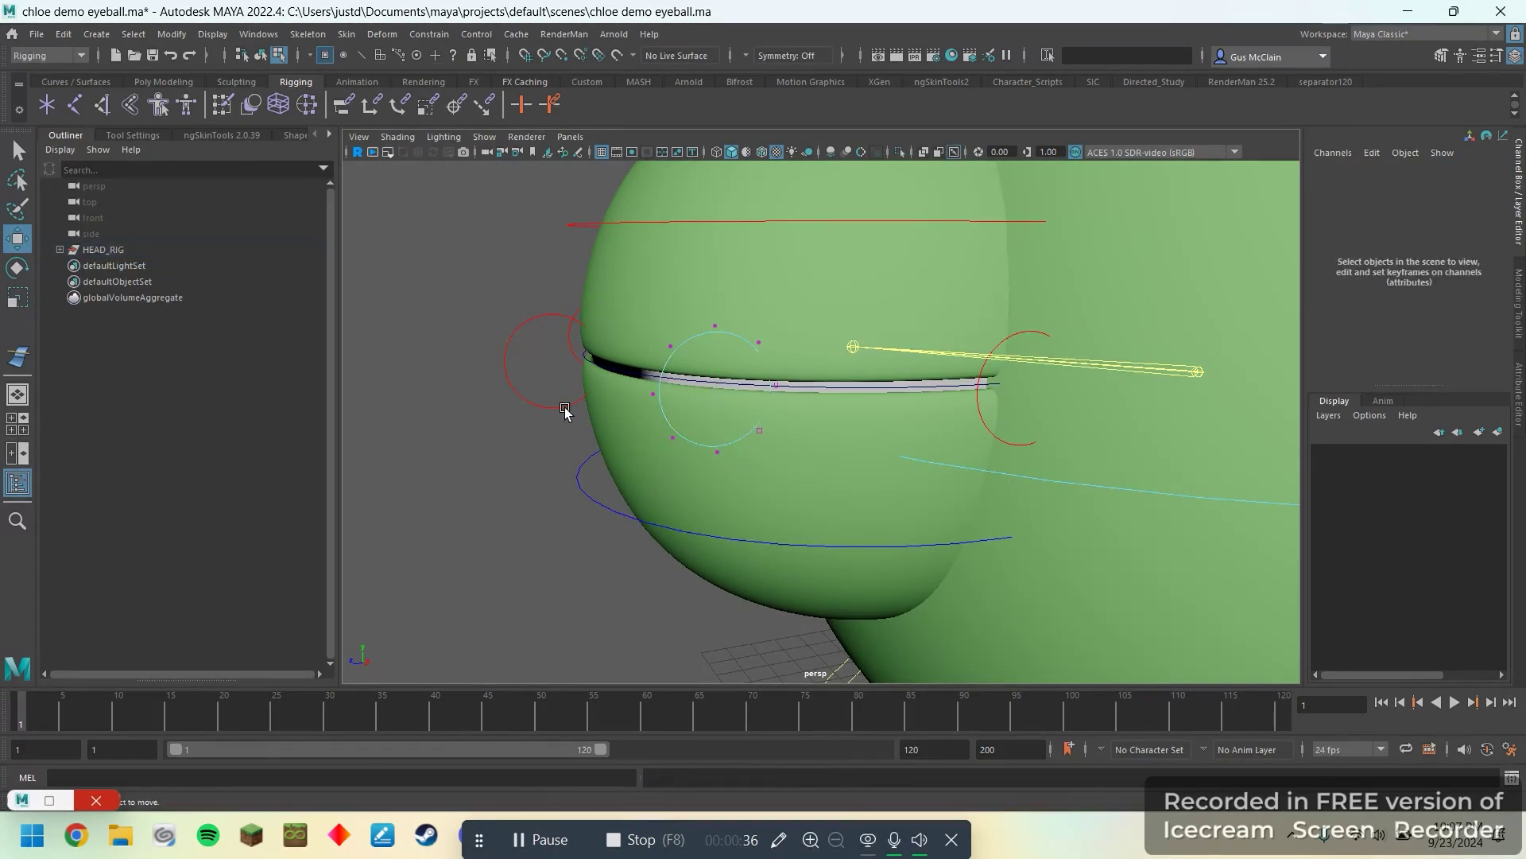
left_click(266, 57)
- Rotate top_lid_CTL about 36 degrees in Z to open the upper eyelid
scroll(593, 419, "down", 4)
left_click_drag(707, 465, 865, 484, "alt")
left_click(807, 312)
key("e")
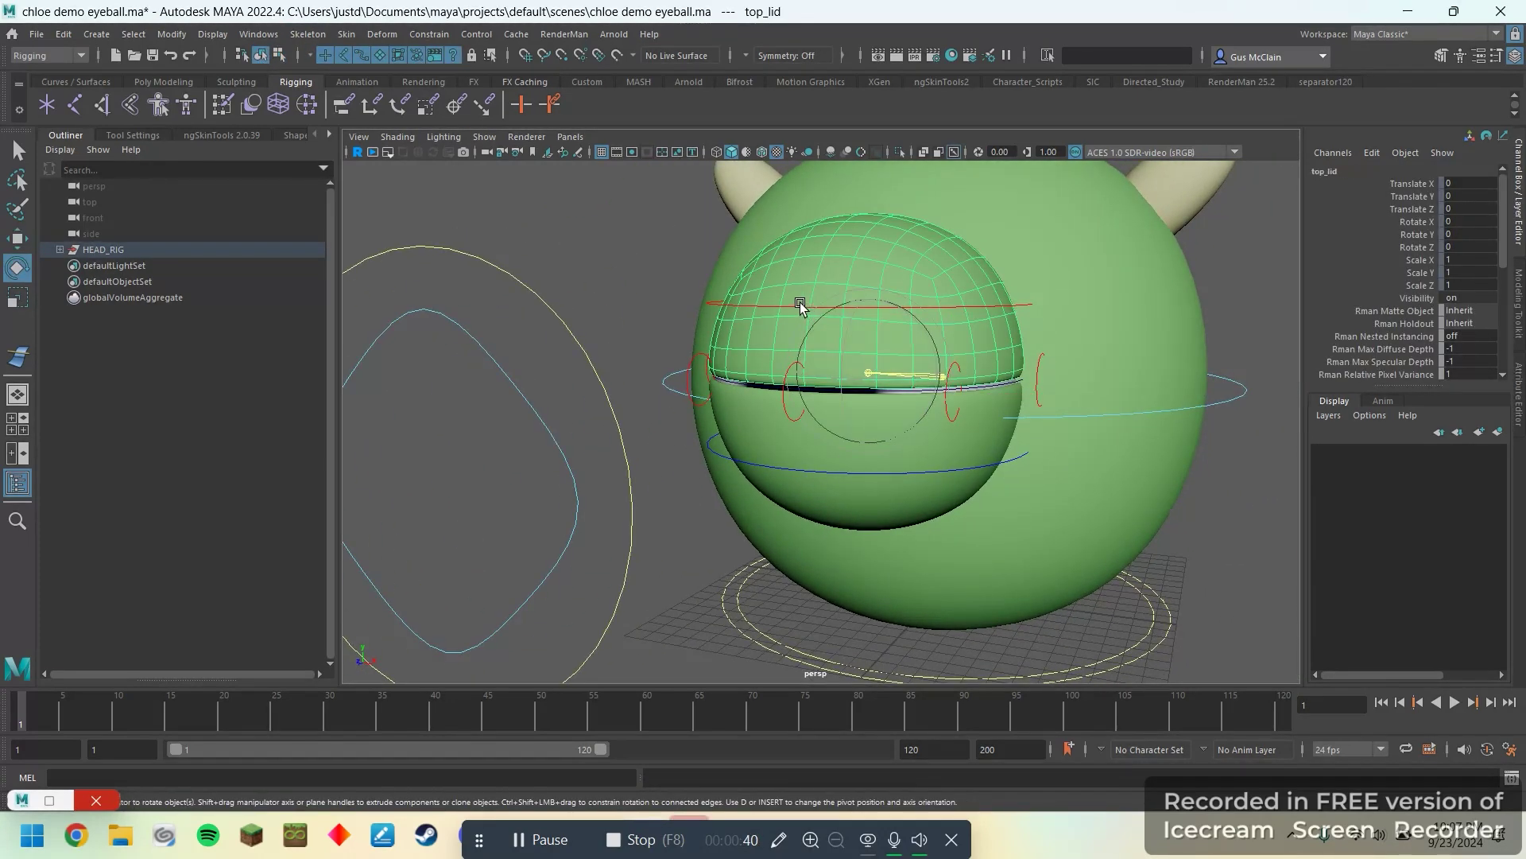
left_click_drag(853, 349, 844, 315)
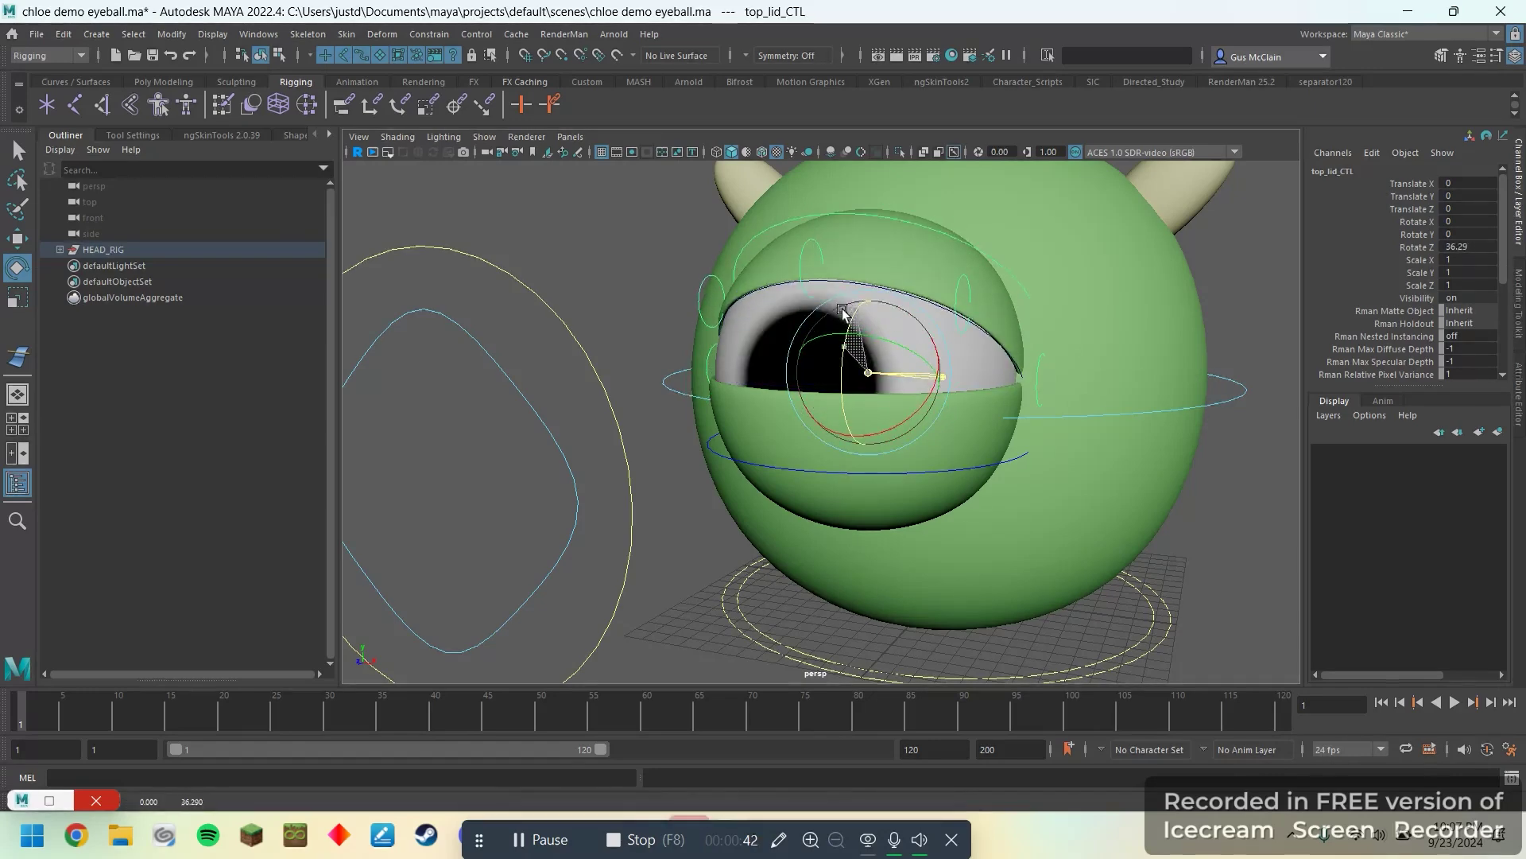
- Move individual cluster controls on the upper eyelid to test shaping the lid's edge into an expression
left_click(804, 242)
key("w")
left_click_drag(825, 230, 819, 271)
left_click_drag(835, 283, 786, 291, "alt")
left_click_drag(698, 240, 691, 226)
left_click(864, 272)
left_click_drag(864, 274, 842, 230, "alt")
left_click(777, 309)
mouse_move(895, 304)
left_mouse_down("alt")
mouse_move(904, 314)
mouse_move(879, 311)
mouse_move(897, 316)
left_mouse_up("alt")
- Move the inner eye aim control upward and away from its outer ring to redirect the eyeball's gaze
left_click(822, 477)
left_click_drag(606, 346, 461, 111)
scroll(672, 346, "down", 4)
left_click_drag(674, 346, 592, 135, "alt")
- Try moving head_CTL to test that the whole head follows, and undo the move
left_click_drag(986, 455, 1083, 427, "alt")
left_click(1120, 403)
left_click_drag(968, 337, 866, 338)
key("ctrl+z")
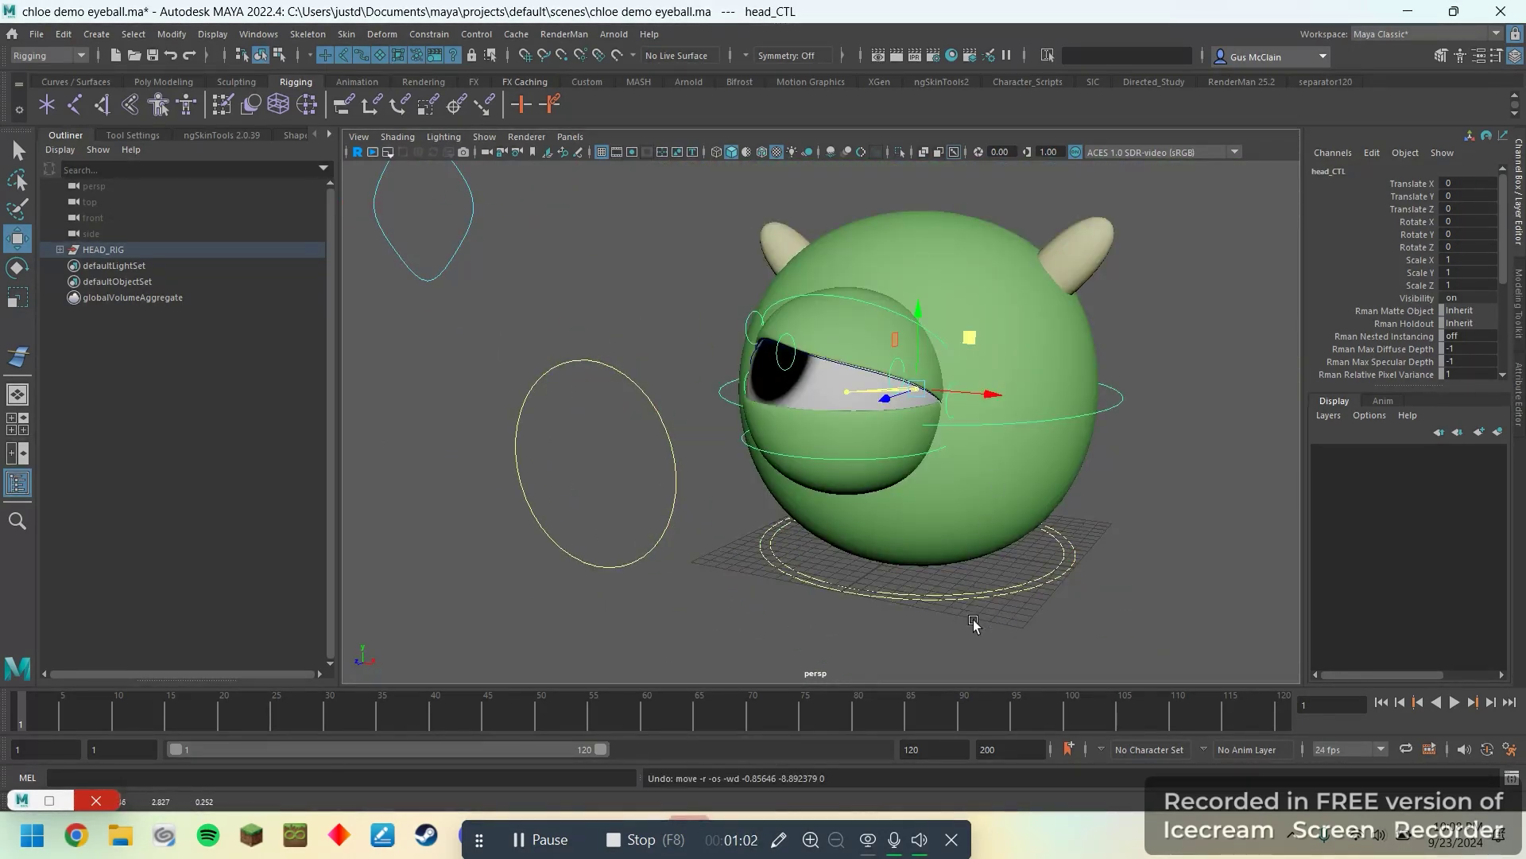